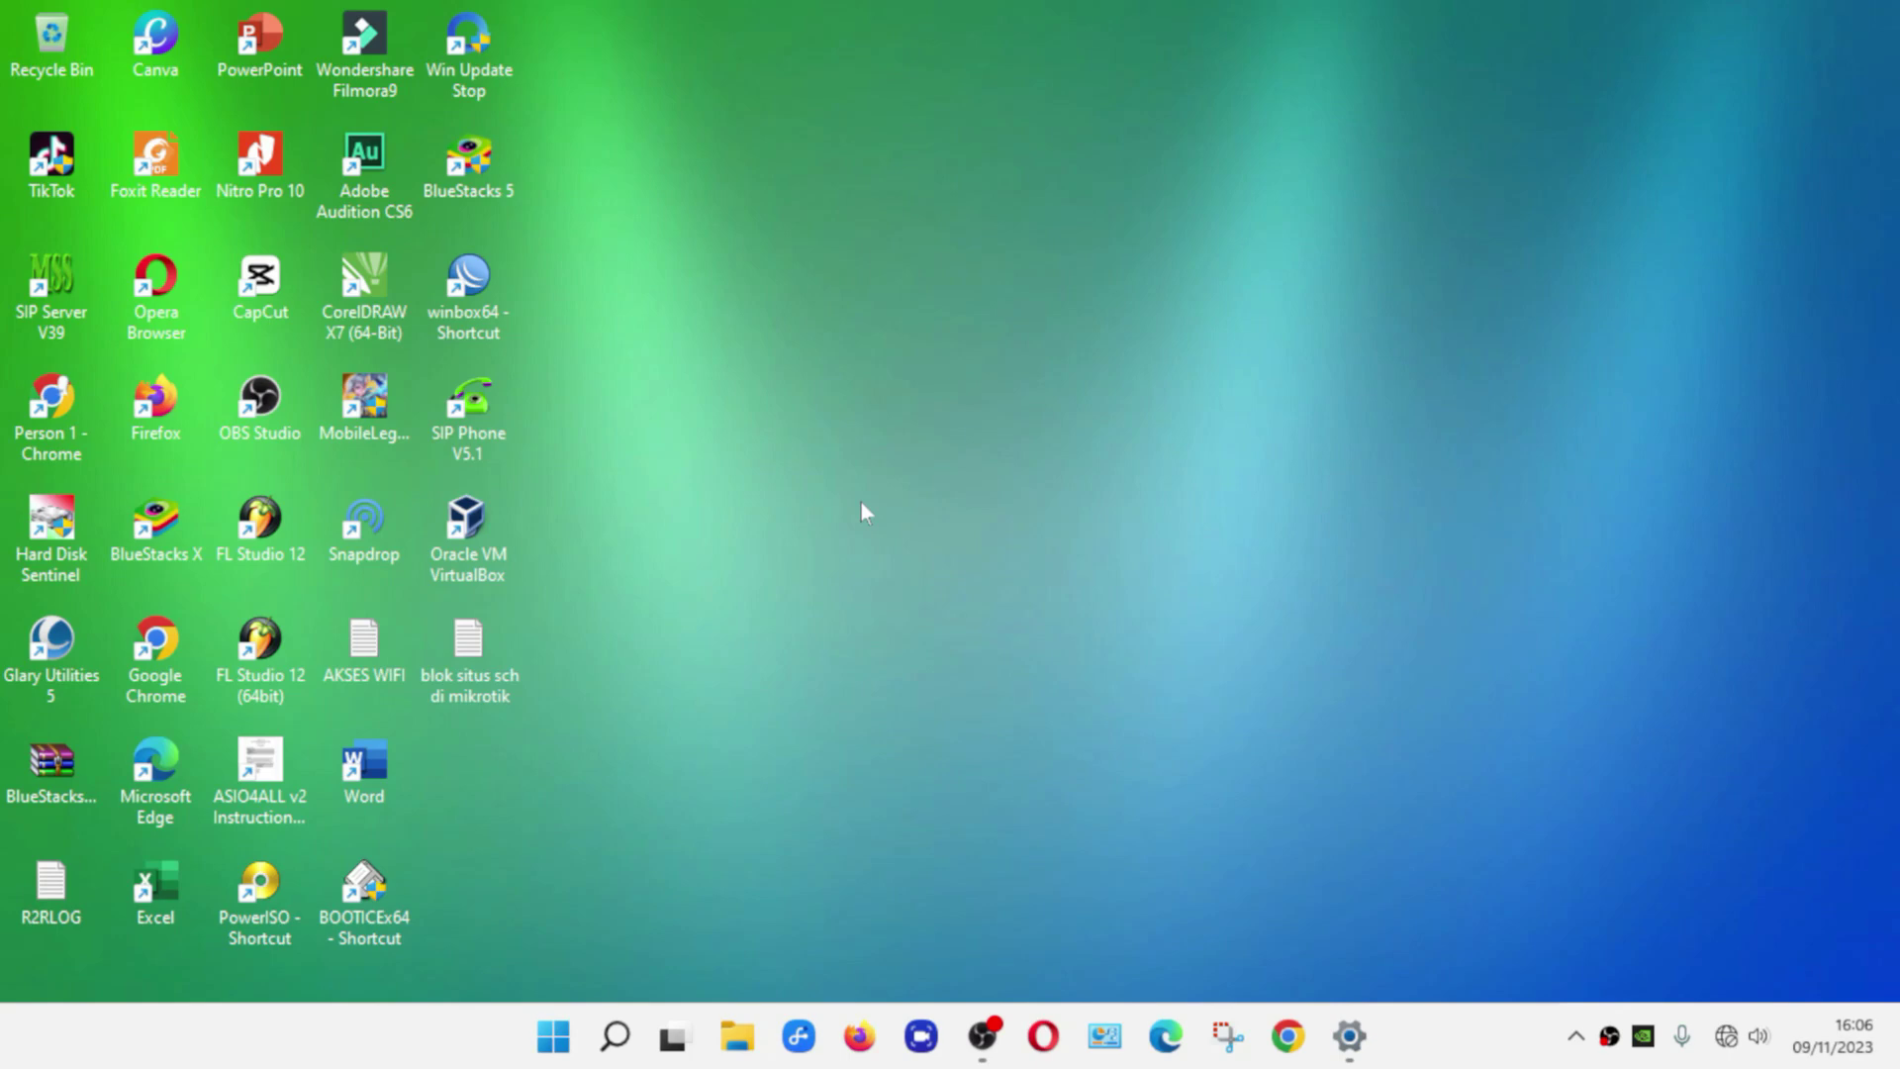
Launch WinBox and pick the RouterOS router's MAC address as the connection target
double_click(488, 323)
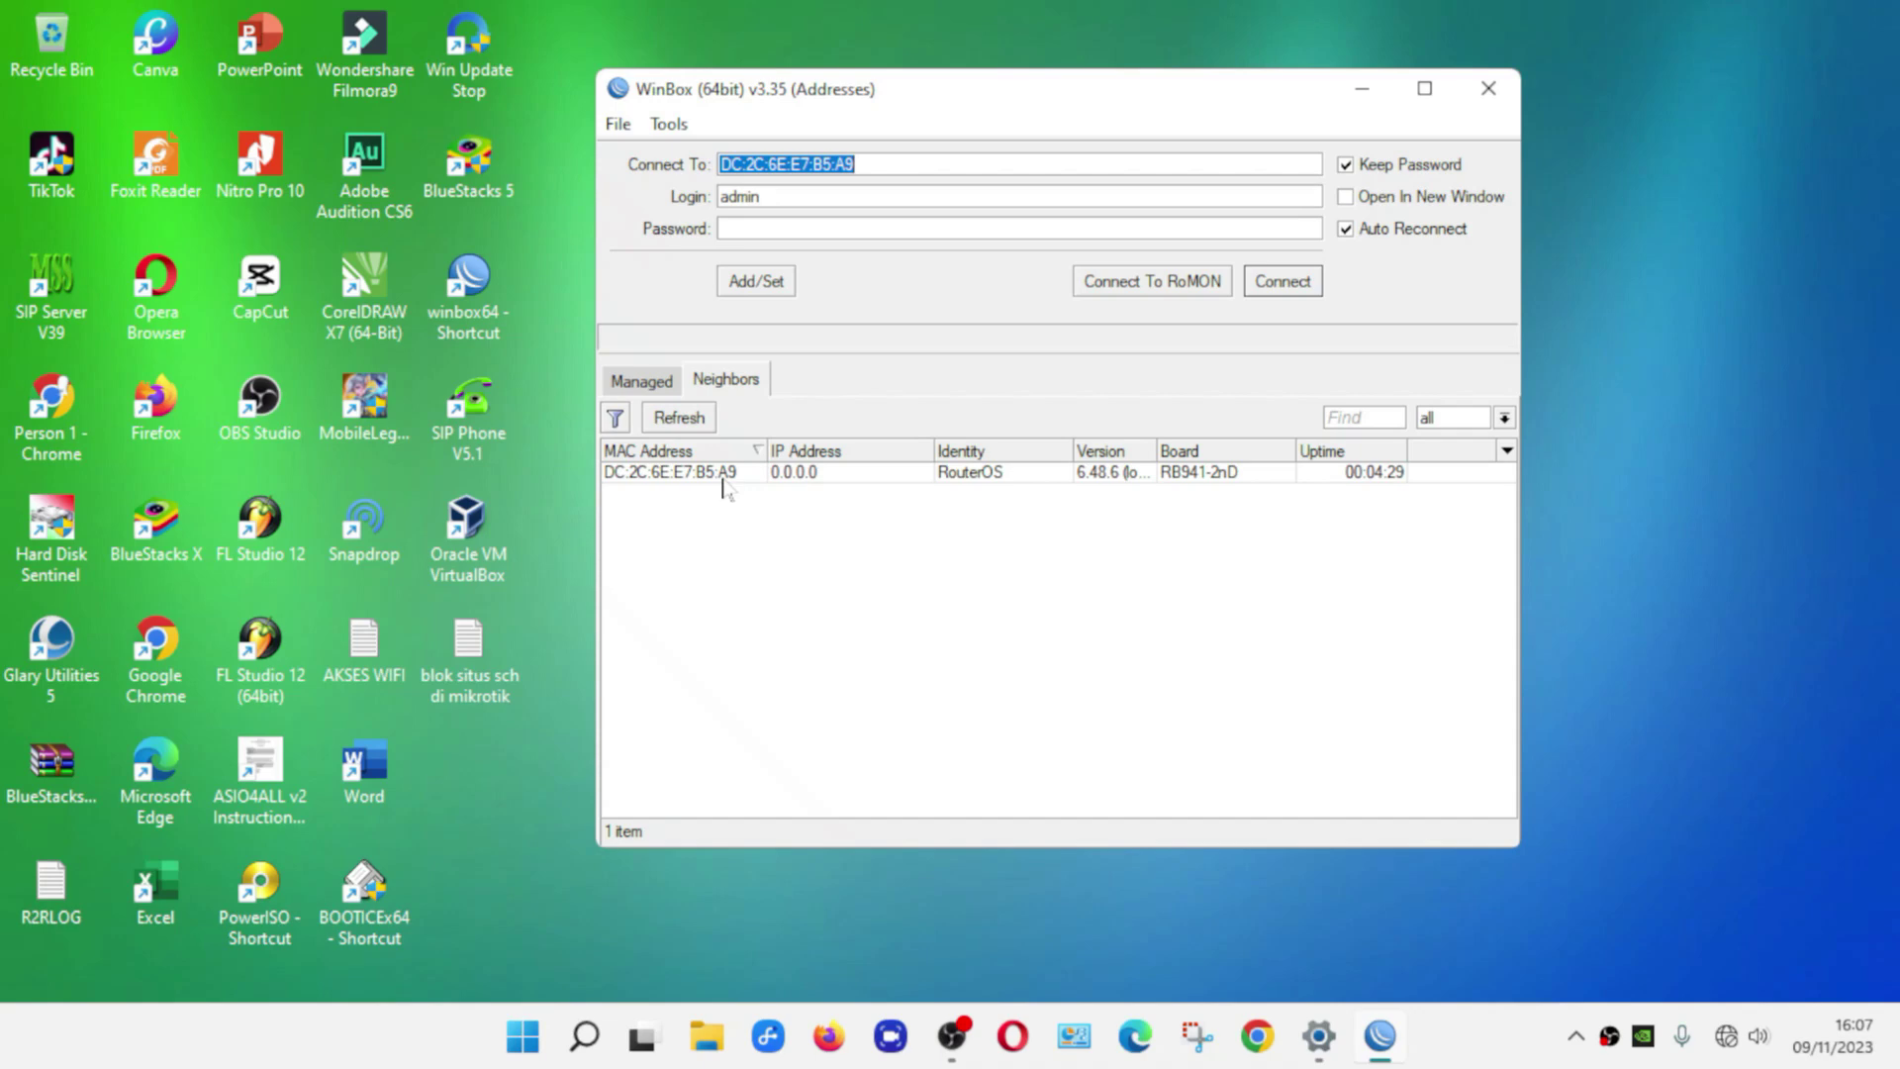
left_click(800, 475)
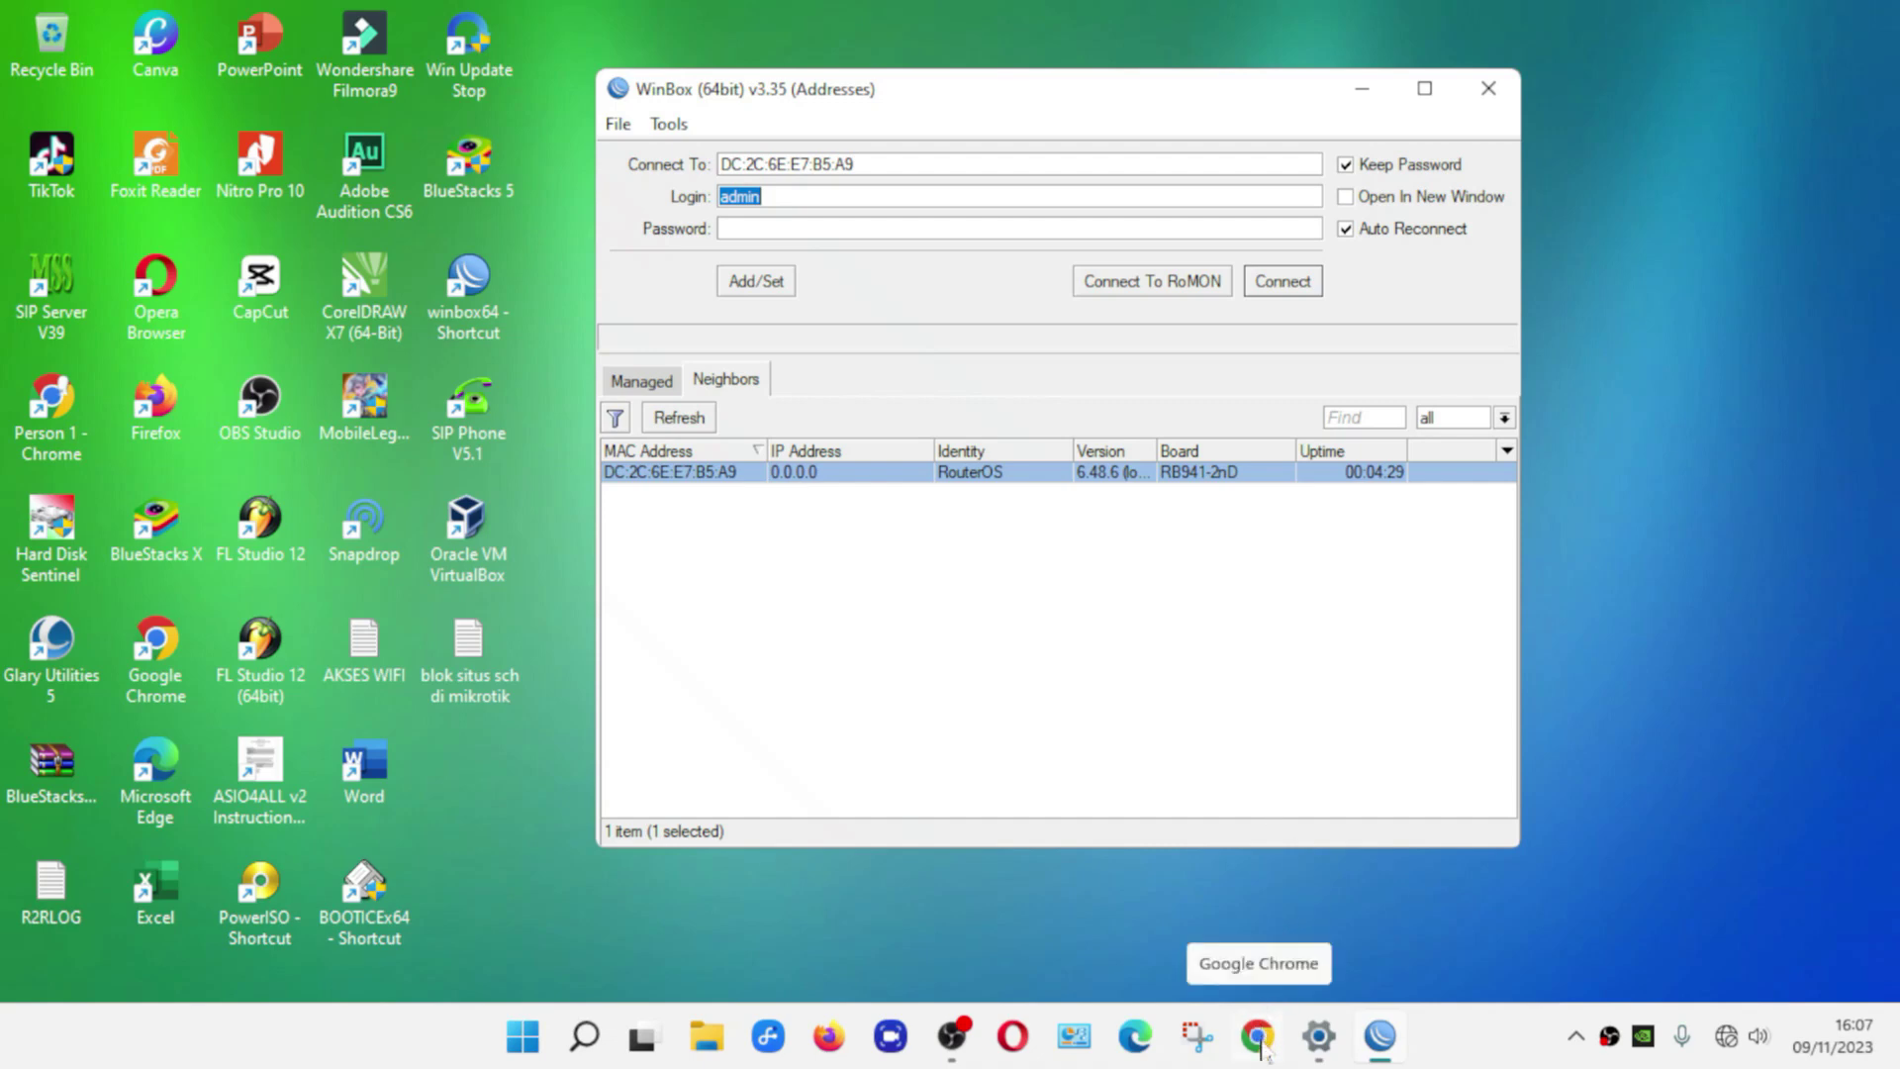
In a Chrome guest window, try loading youtube to confirm there's no internet, then close Chrome
left_click(1260, 1047)
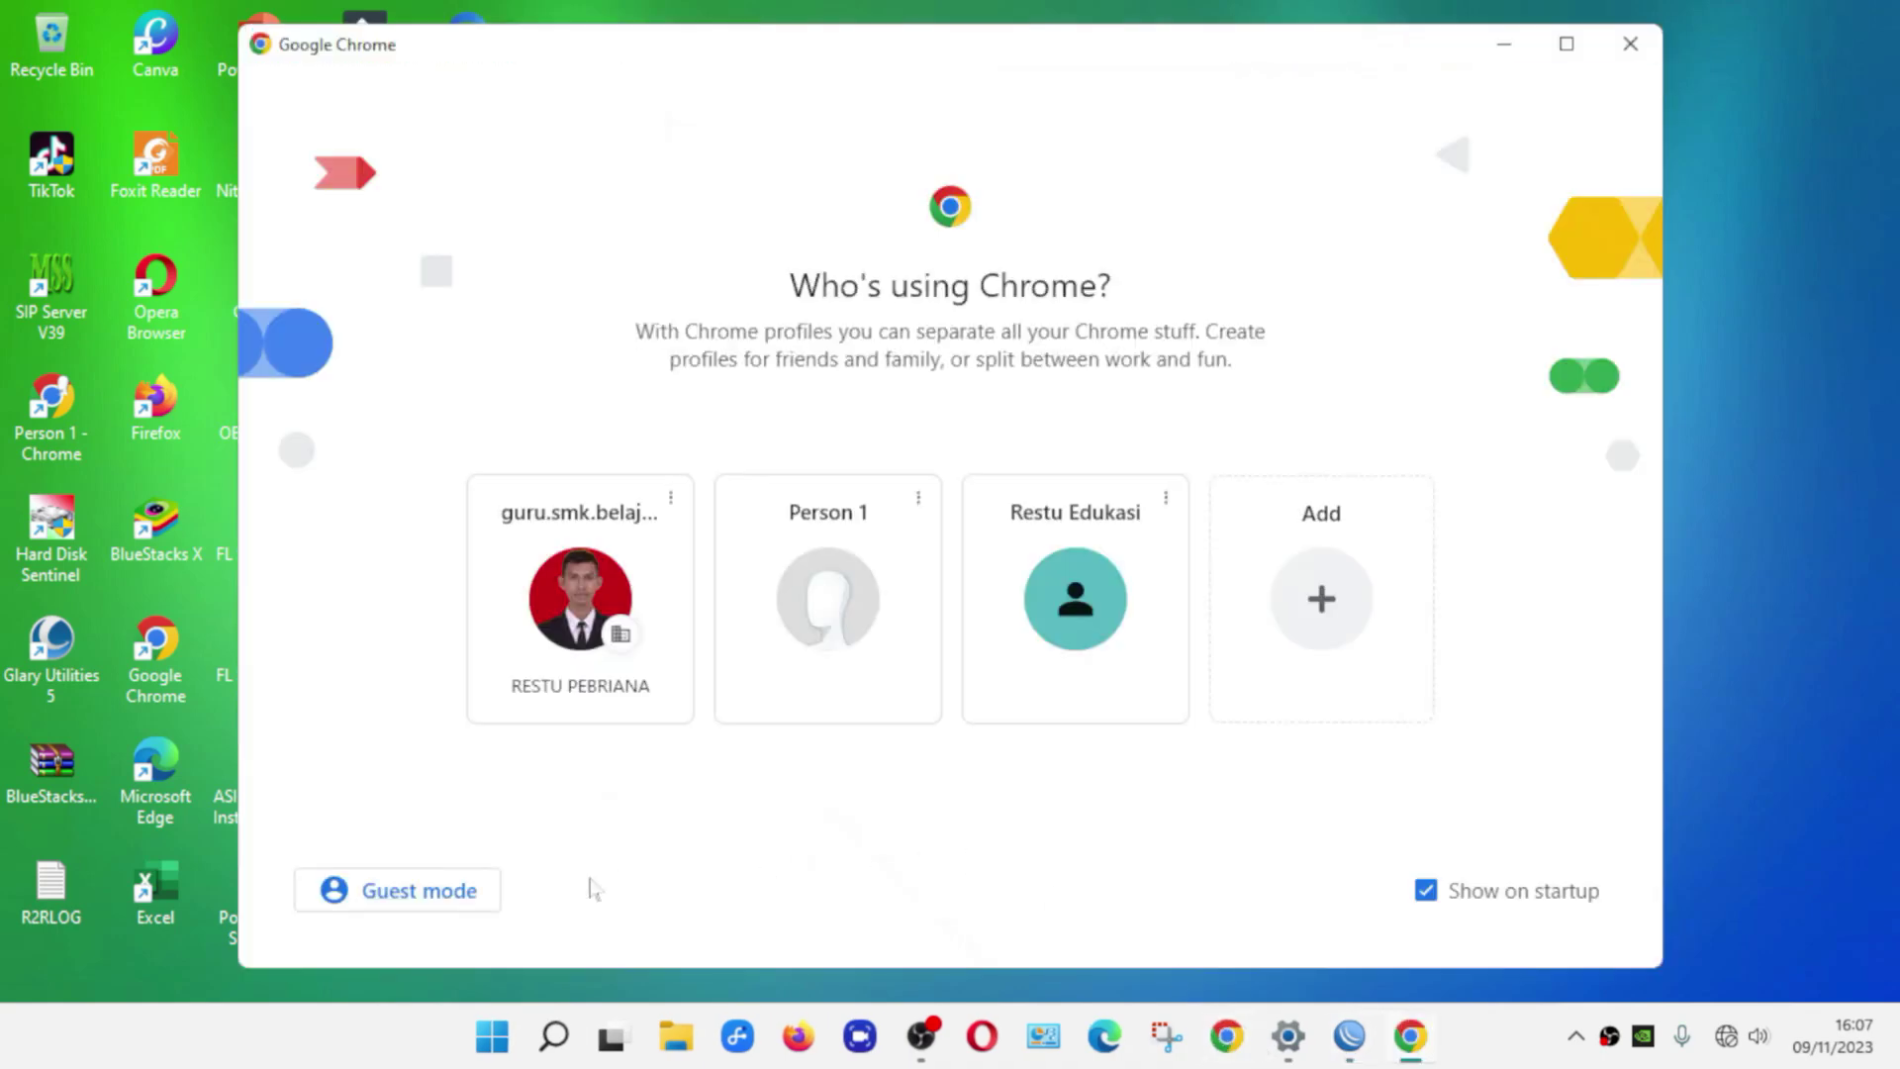
left_click(454, 903)
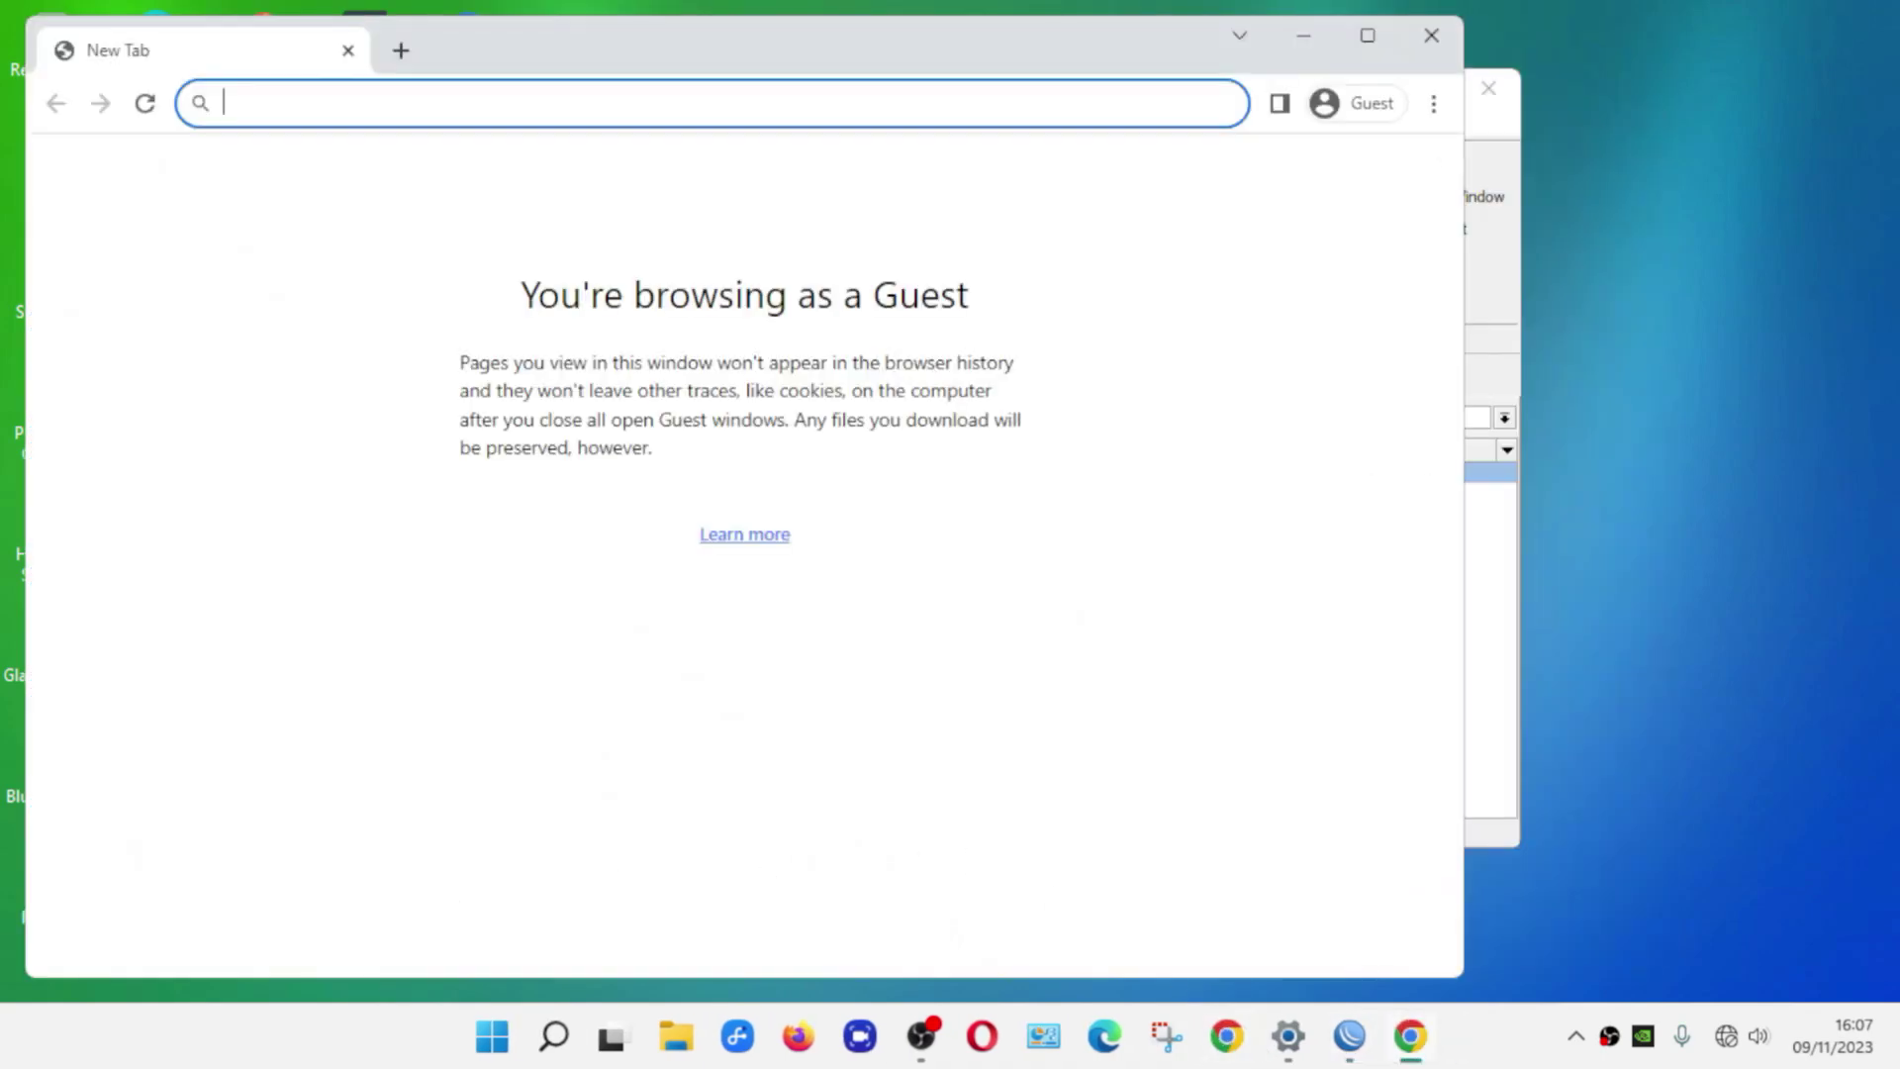
type("youtube")
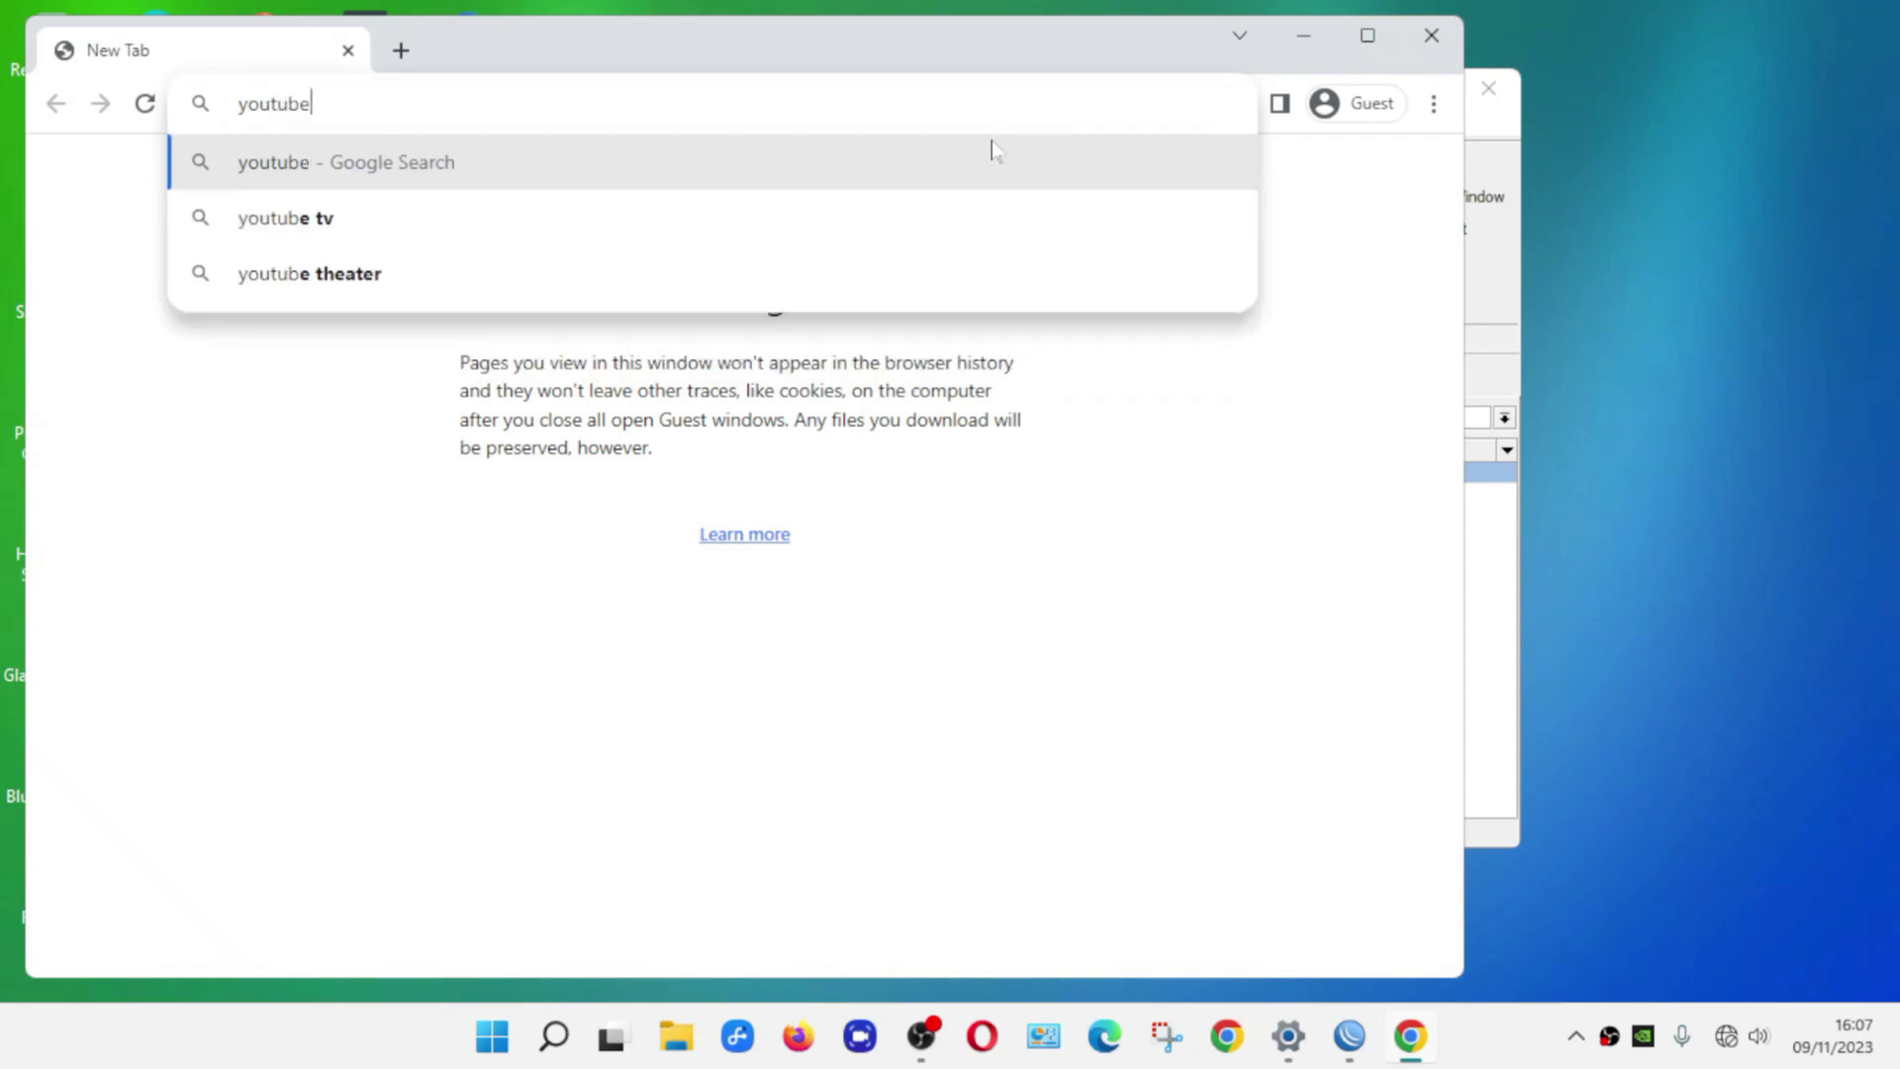
key("Return")
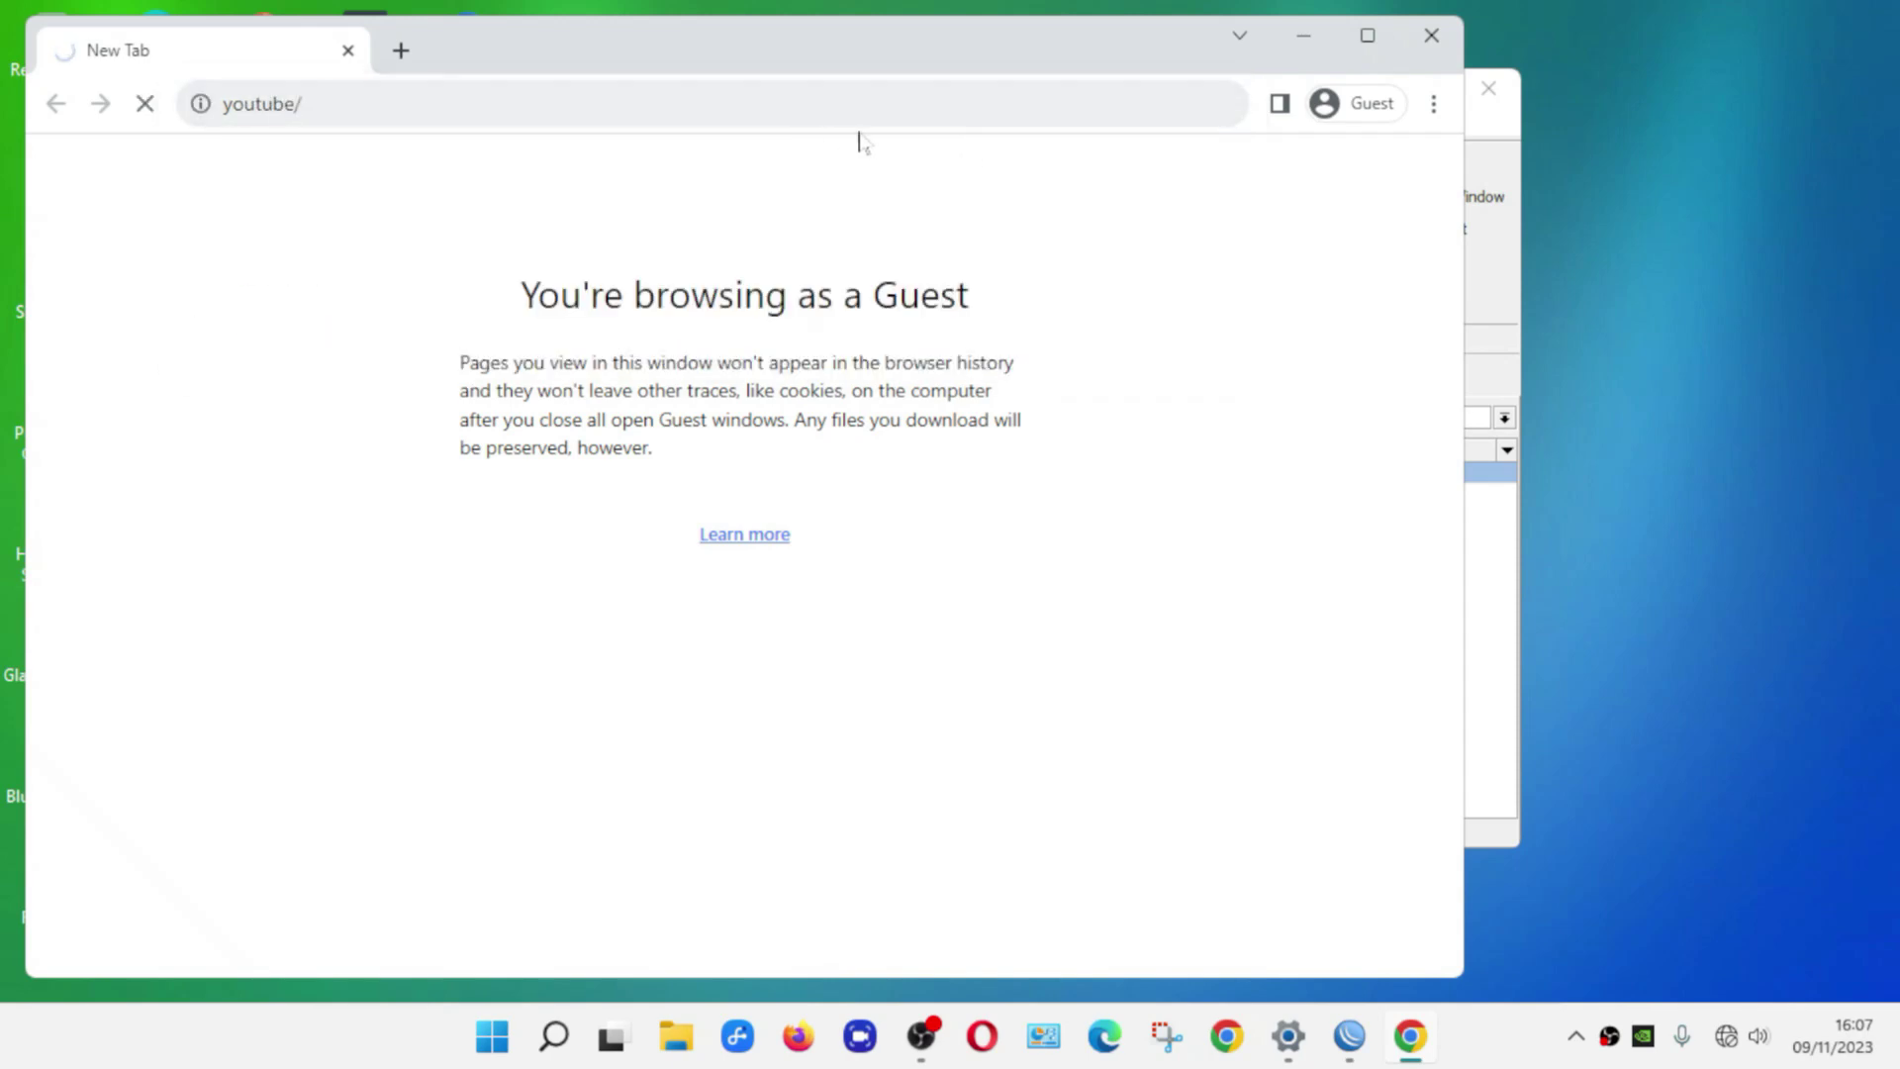
key("F5")
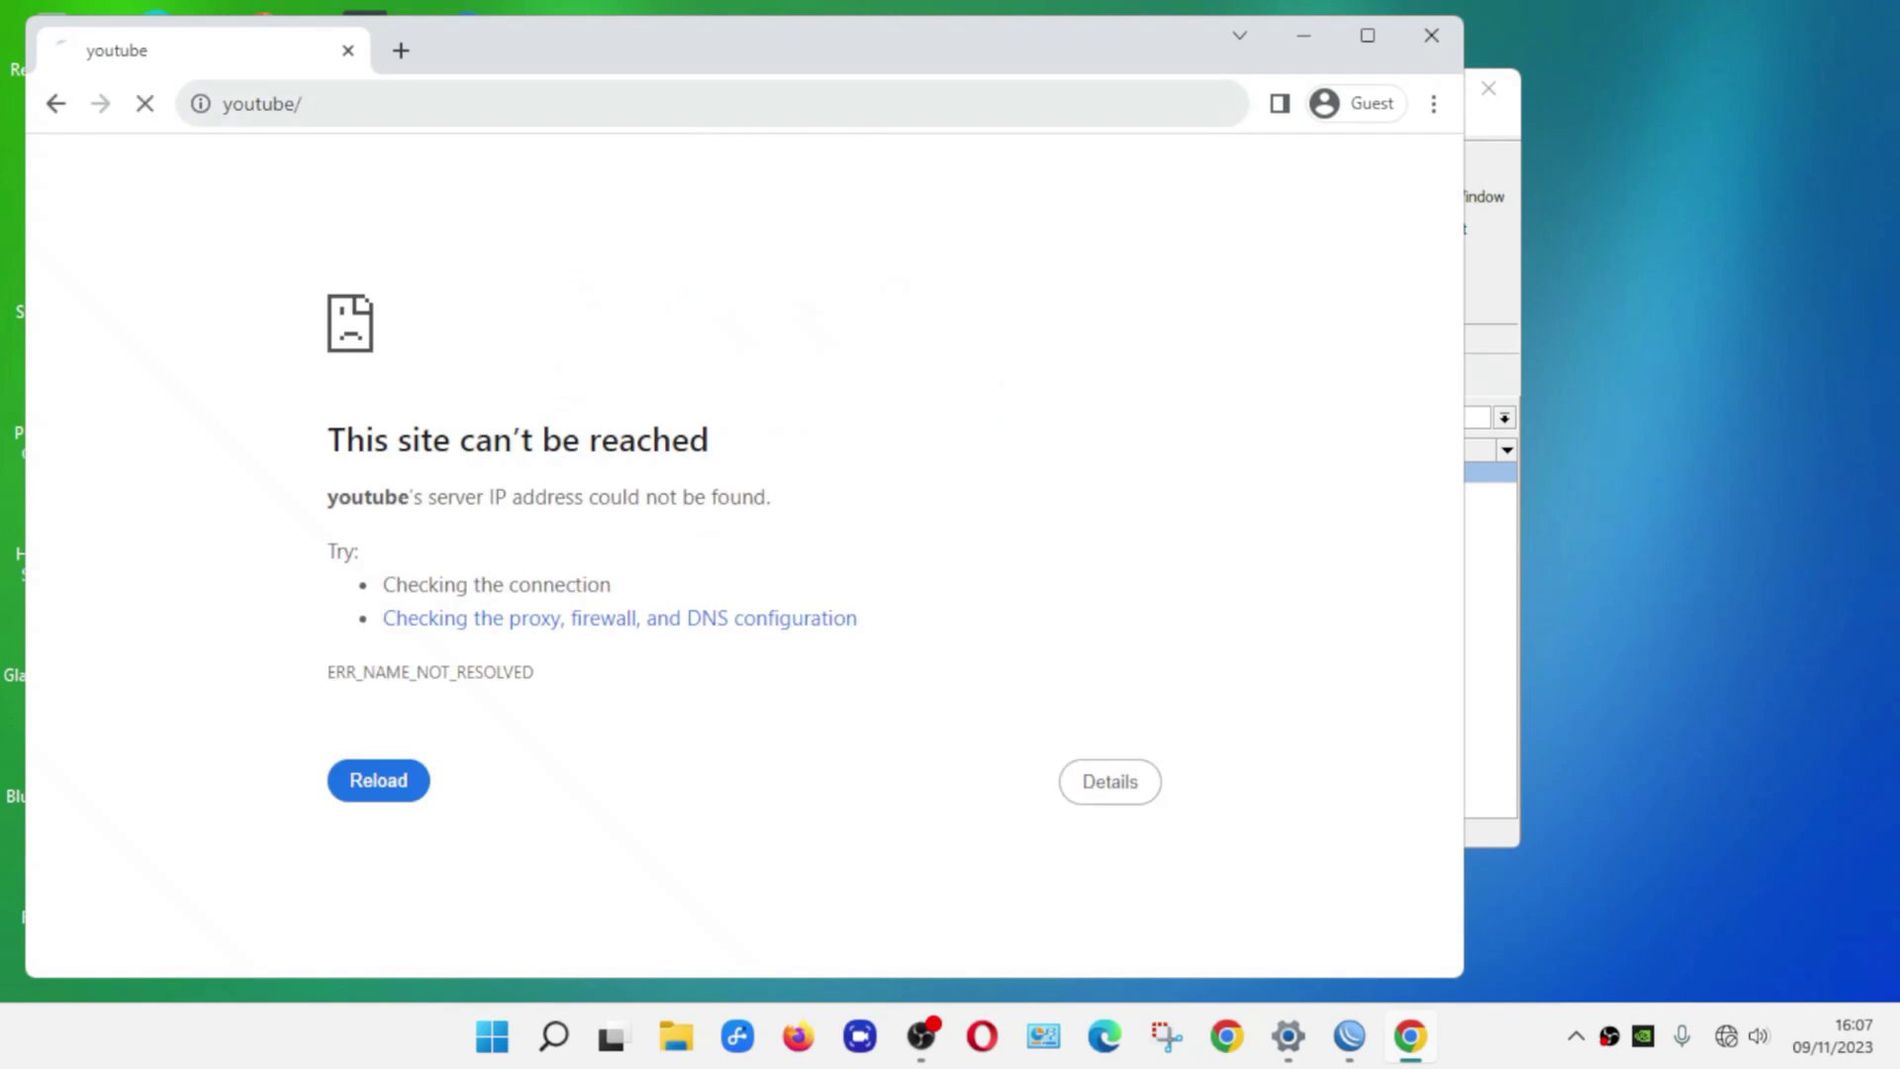
key("ctrl+l")
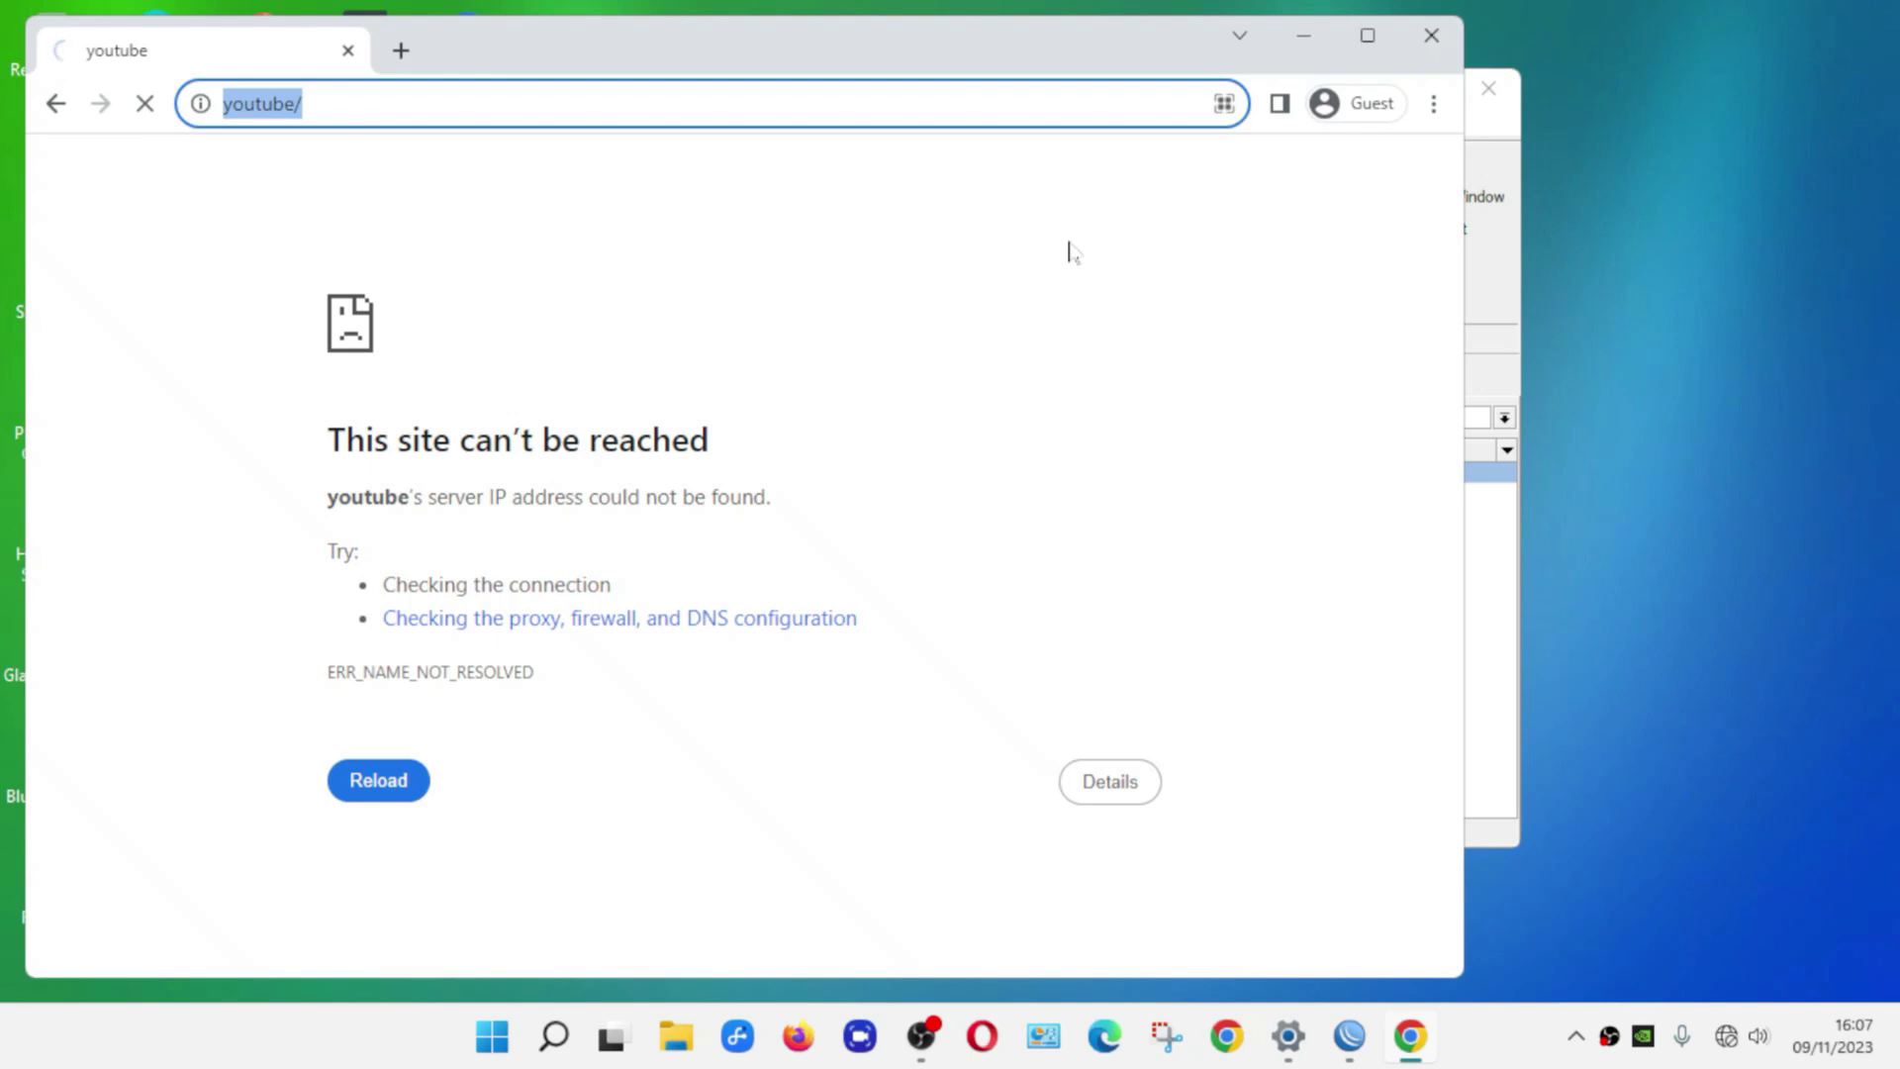
left_click(1434, 42)
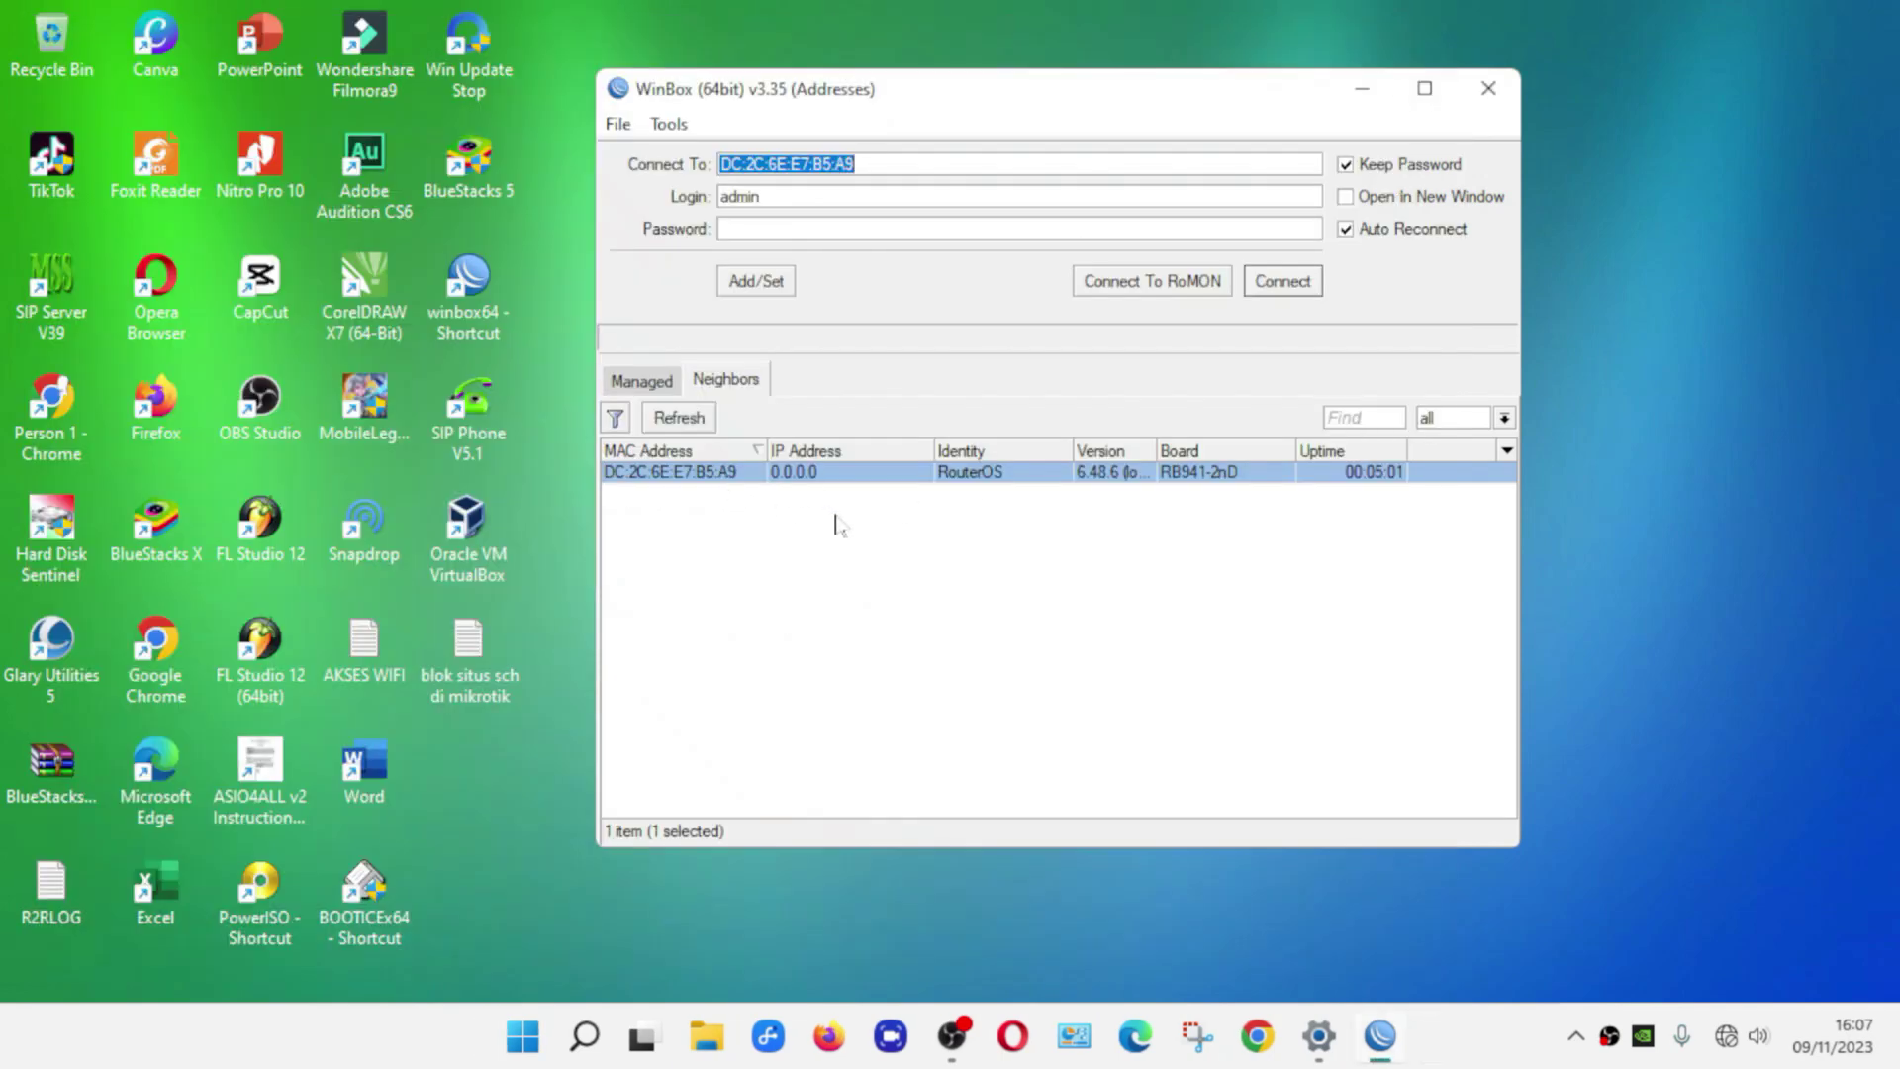
Connect to the hAP lite router as admin and expand the System menu
left_click(690, 475)
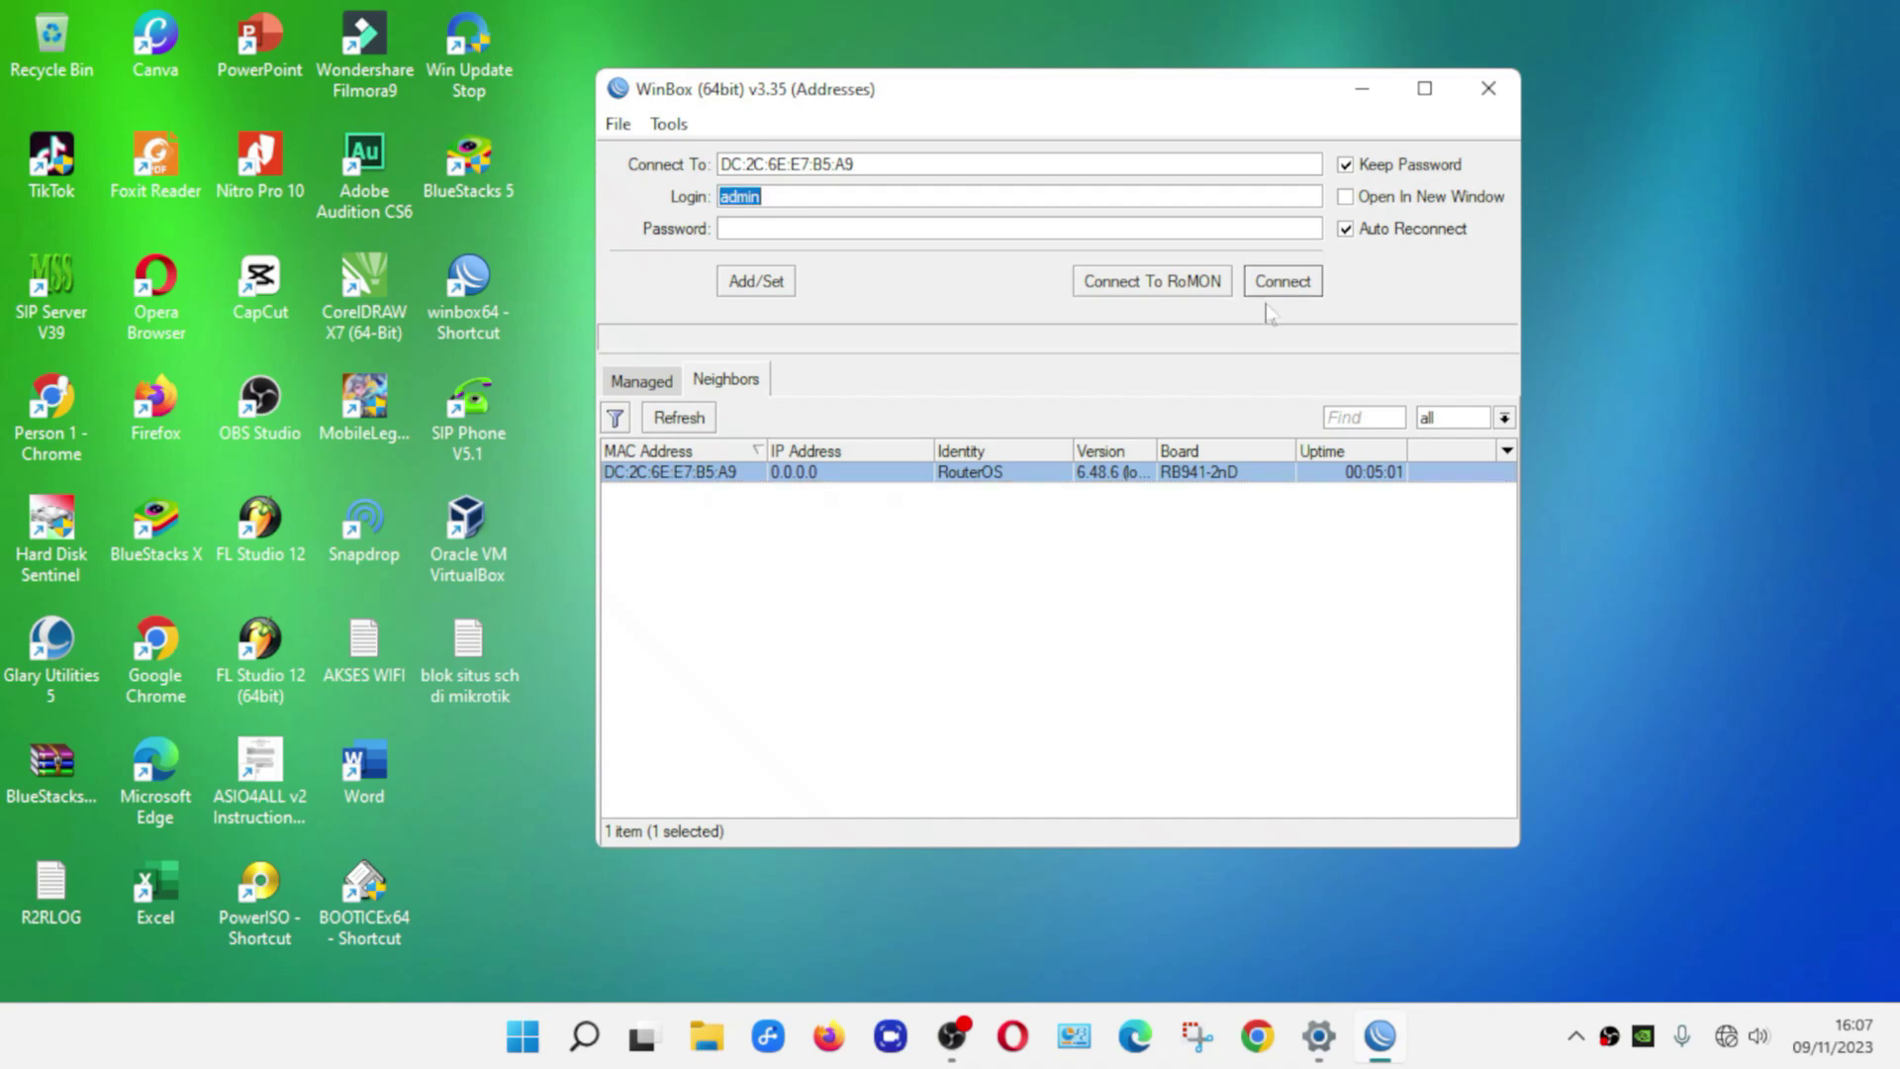
left_click(1284, 283)
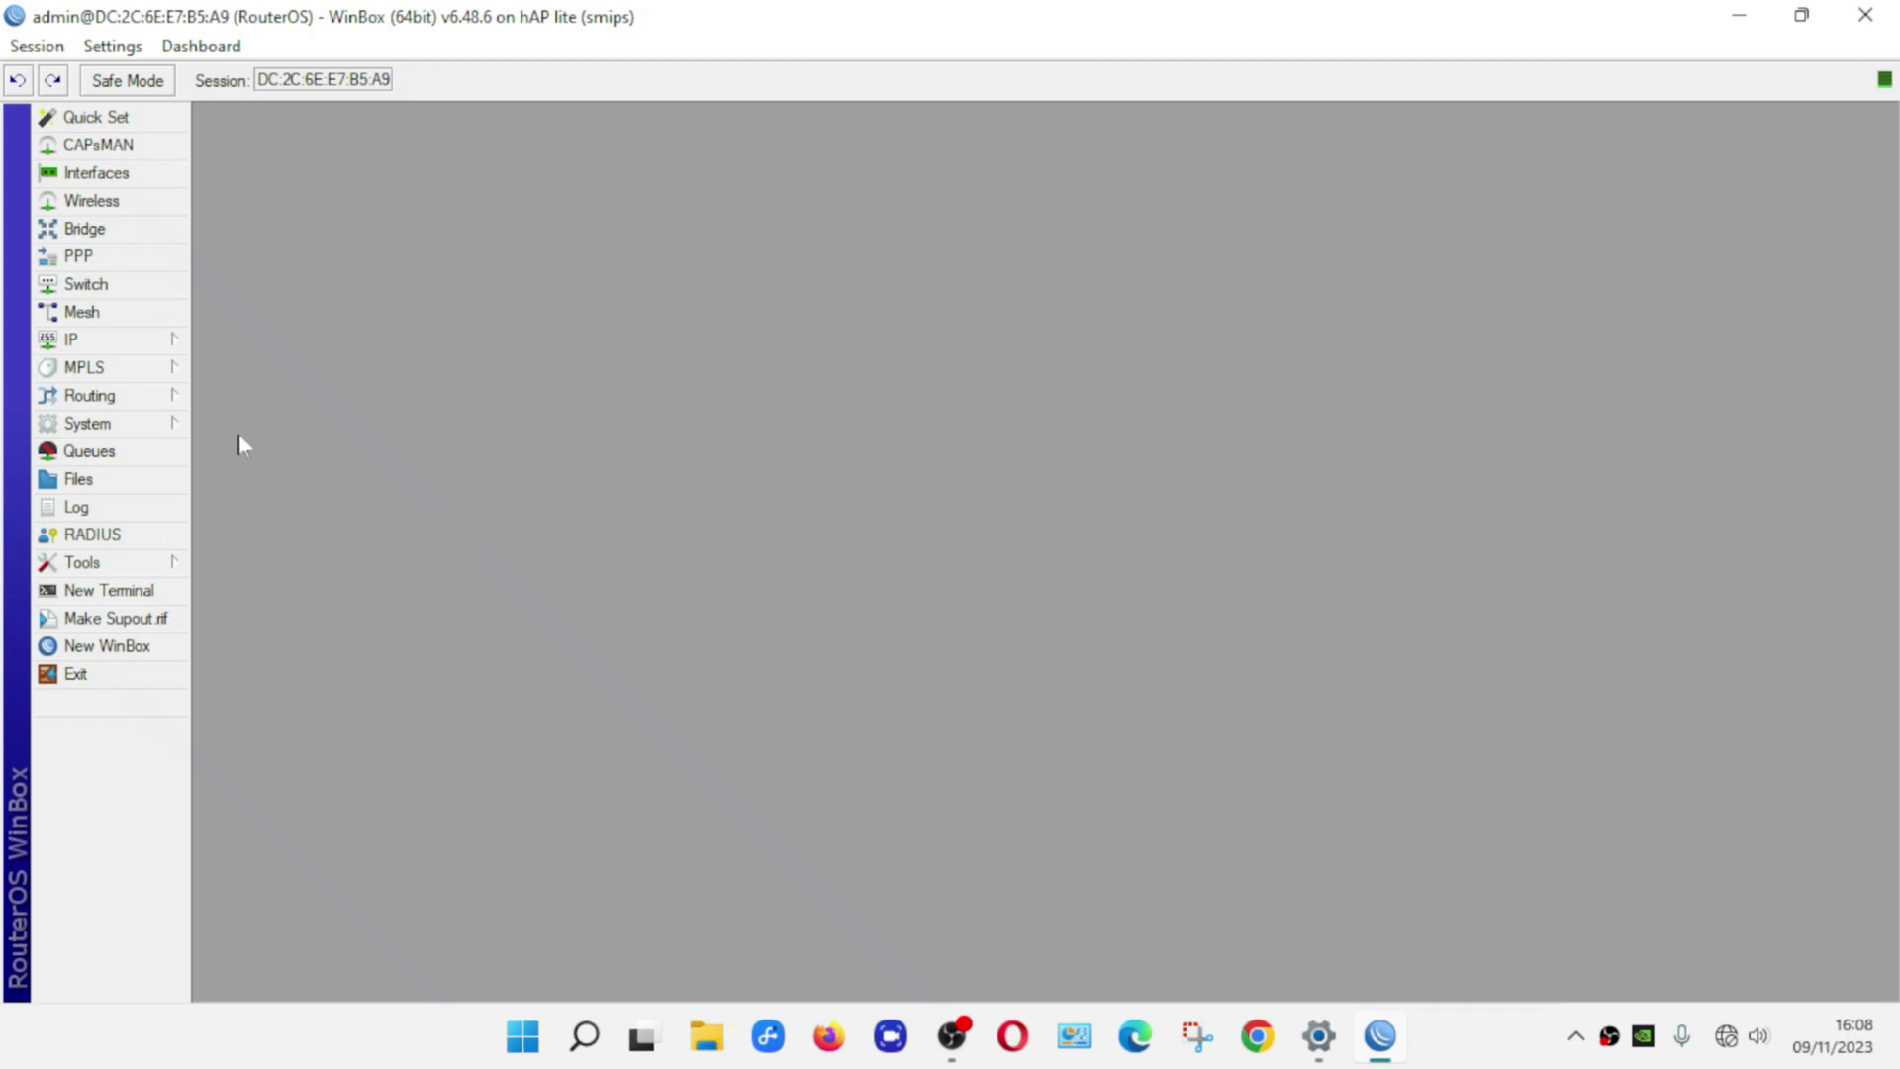
left_click(178, 433)
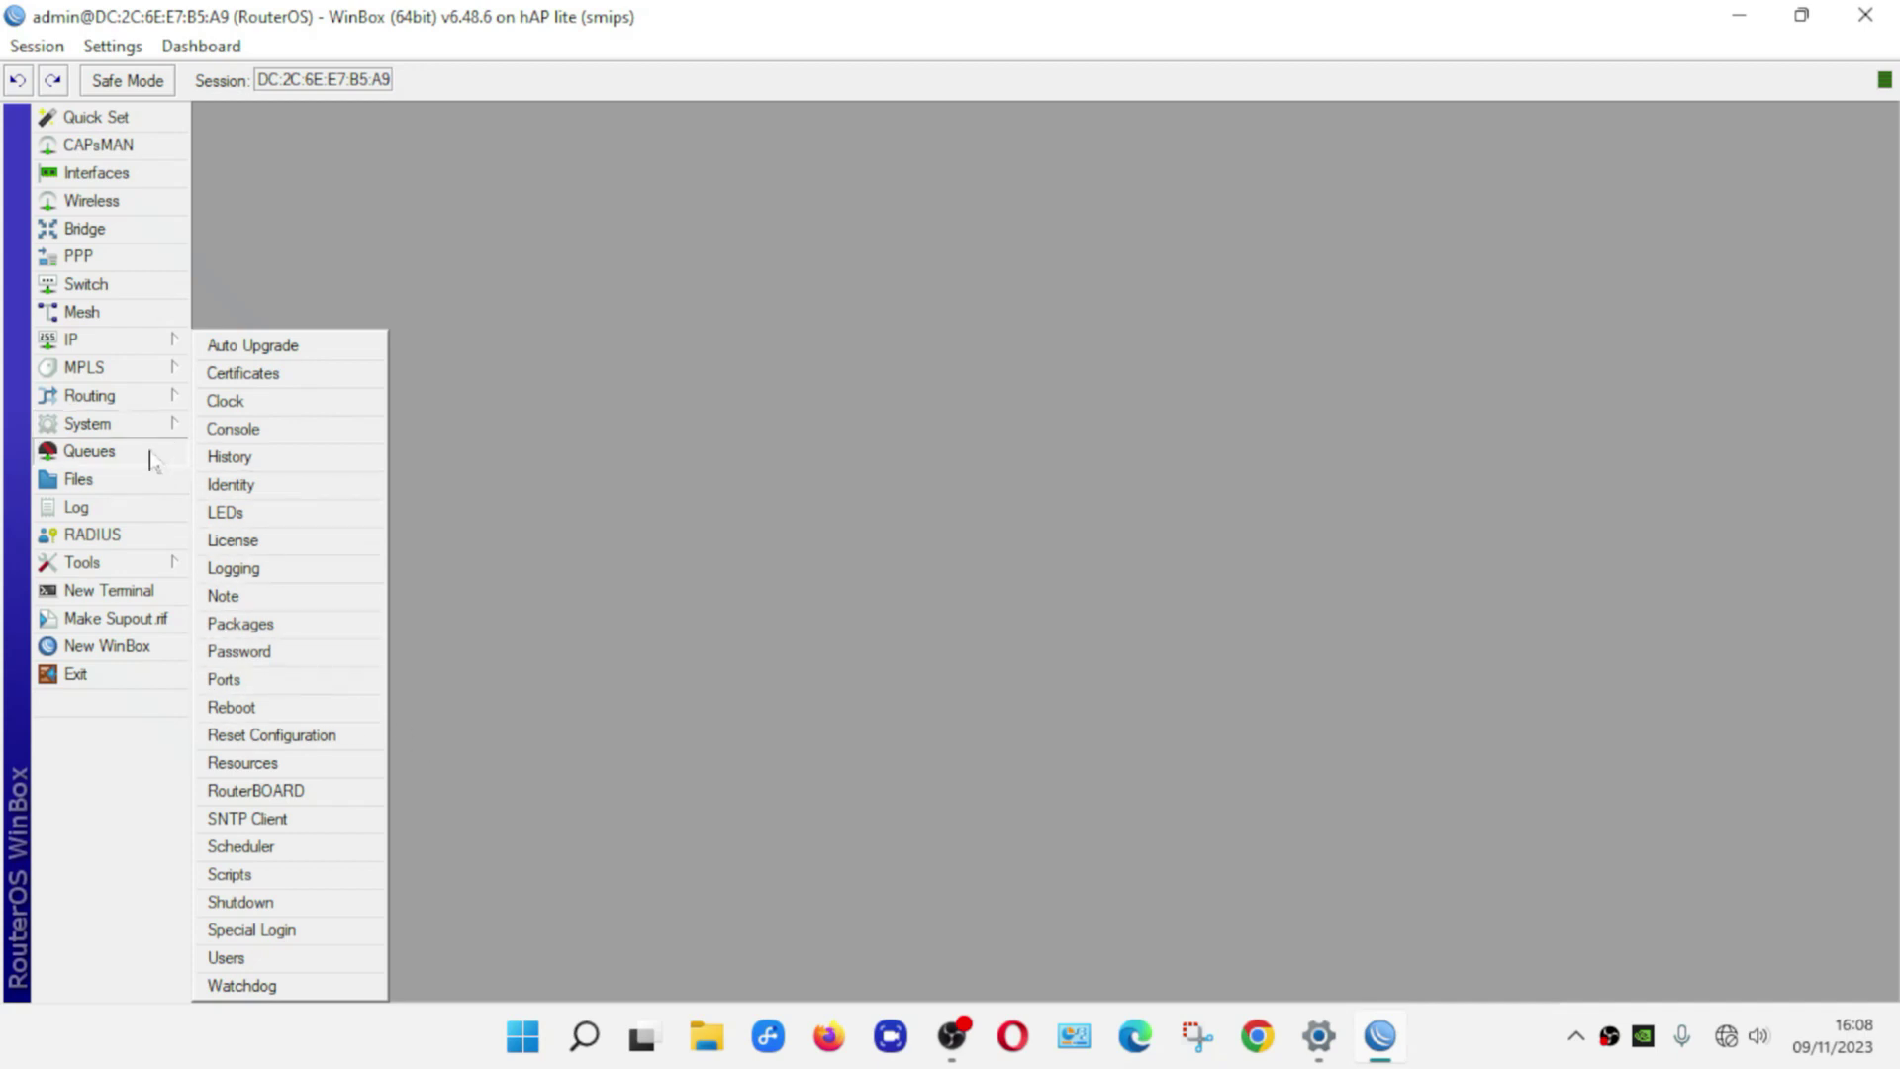
Reset the router's configuration with No Default Configuration and confirm the reboot
left_click(272, 735)
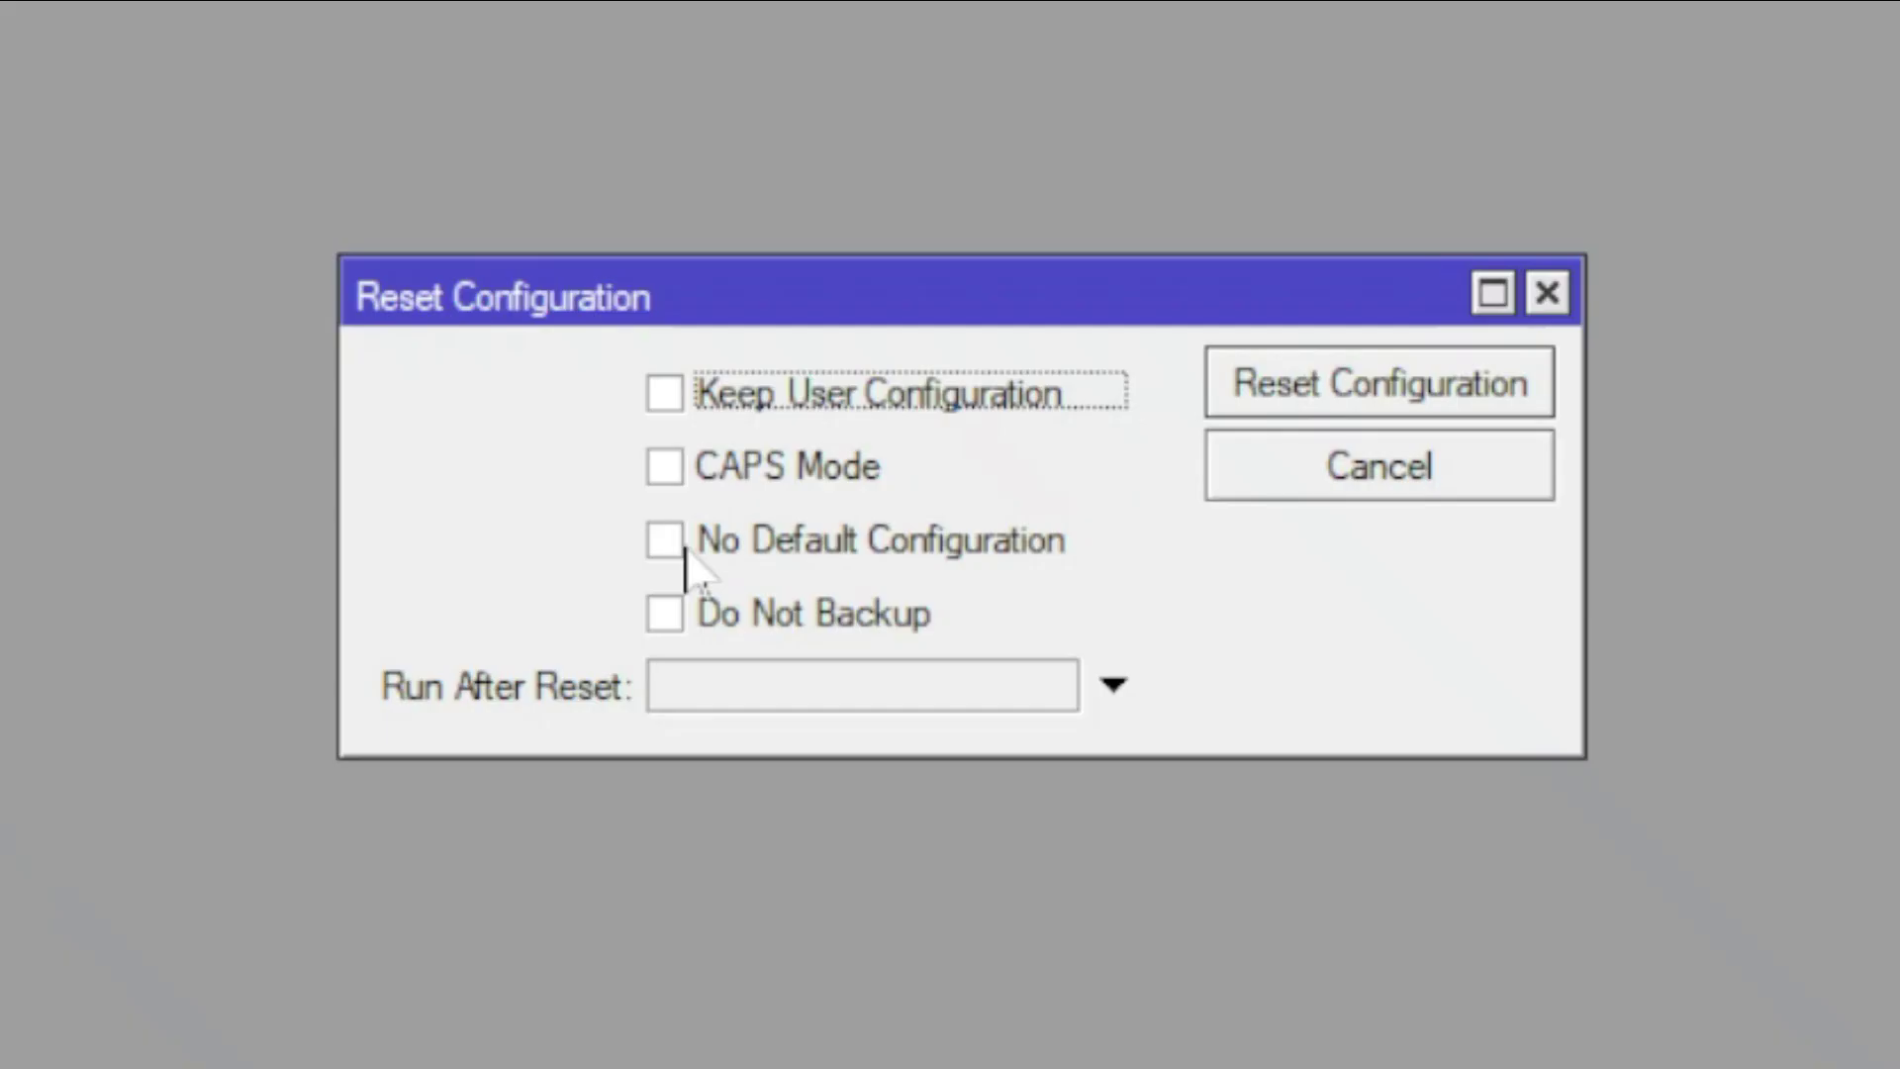
left_click(684, 550)
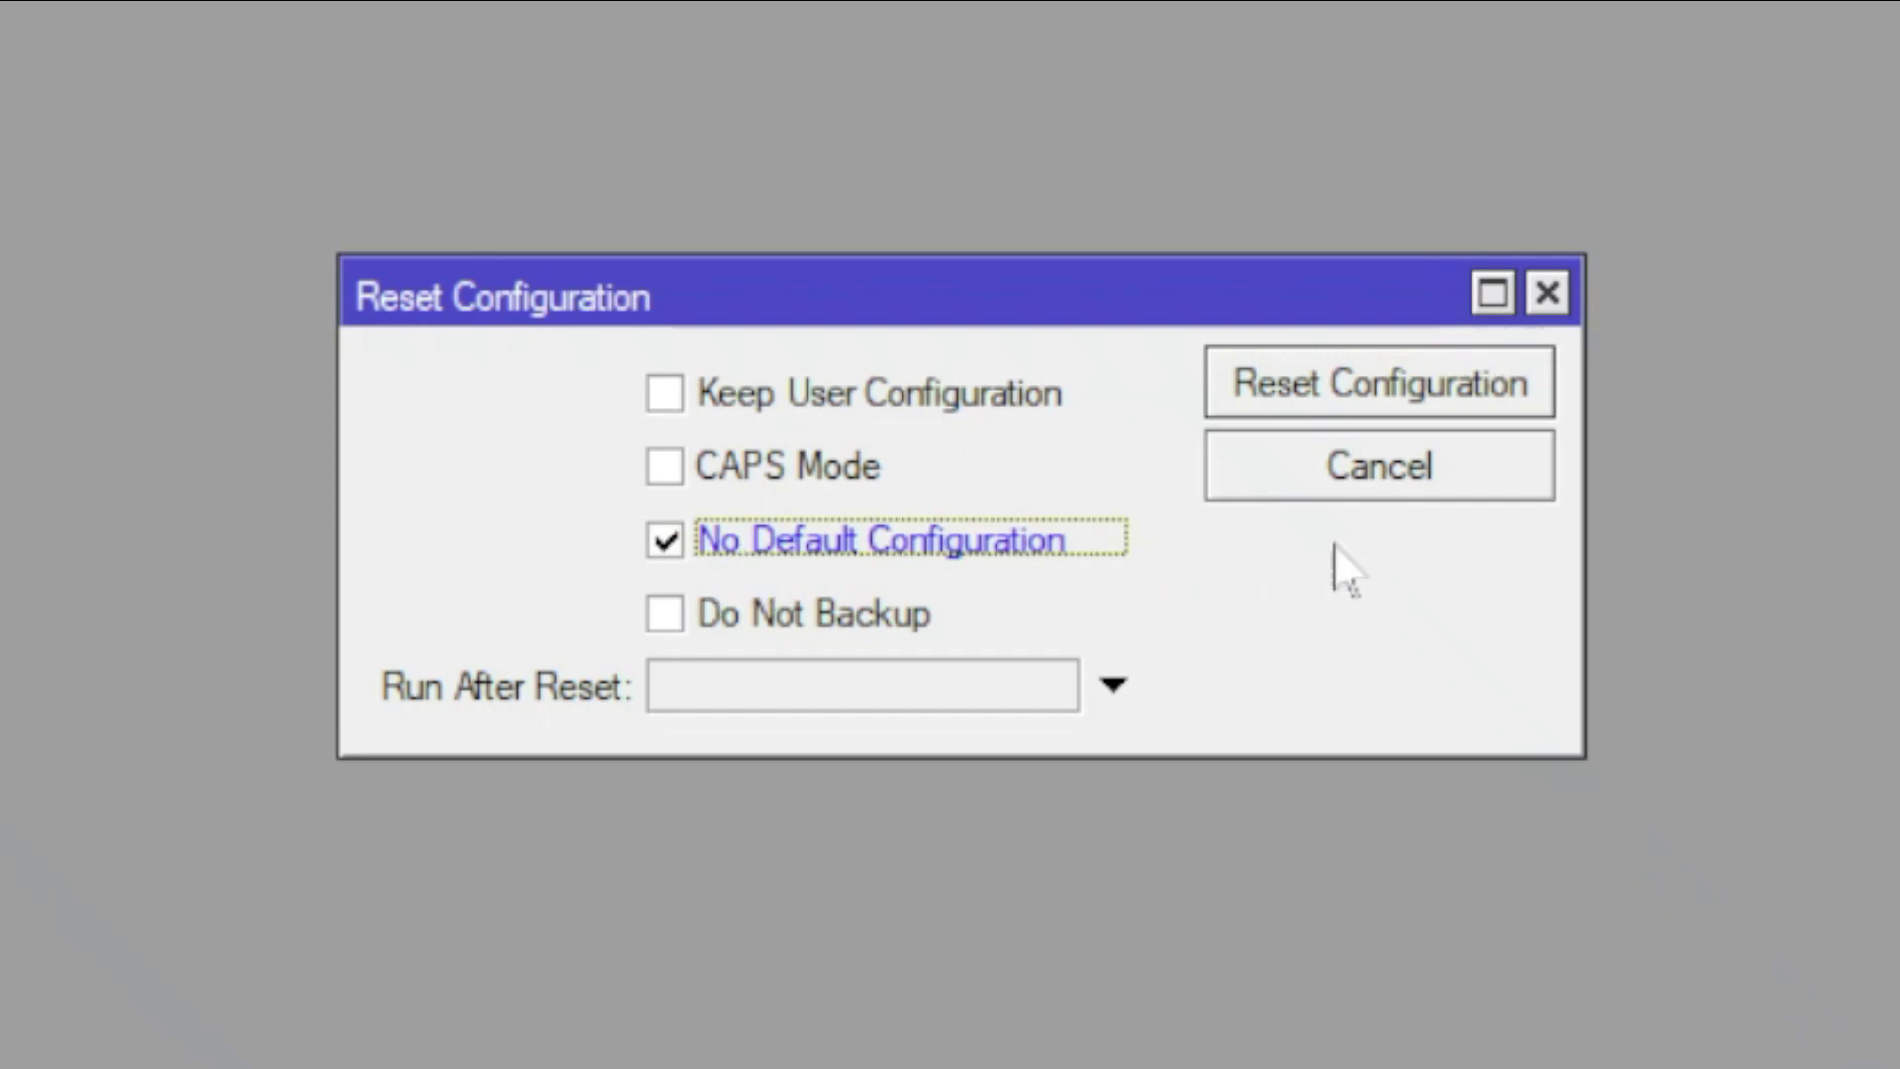
left_click(1481, 409)
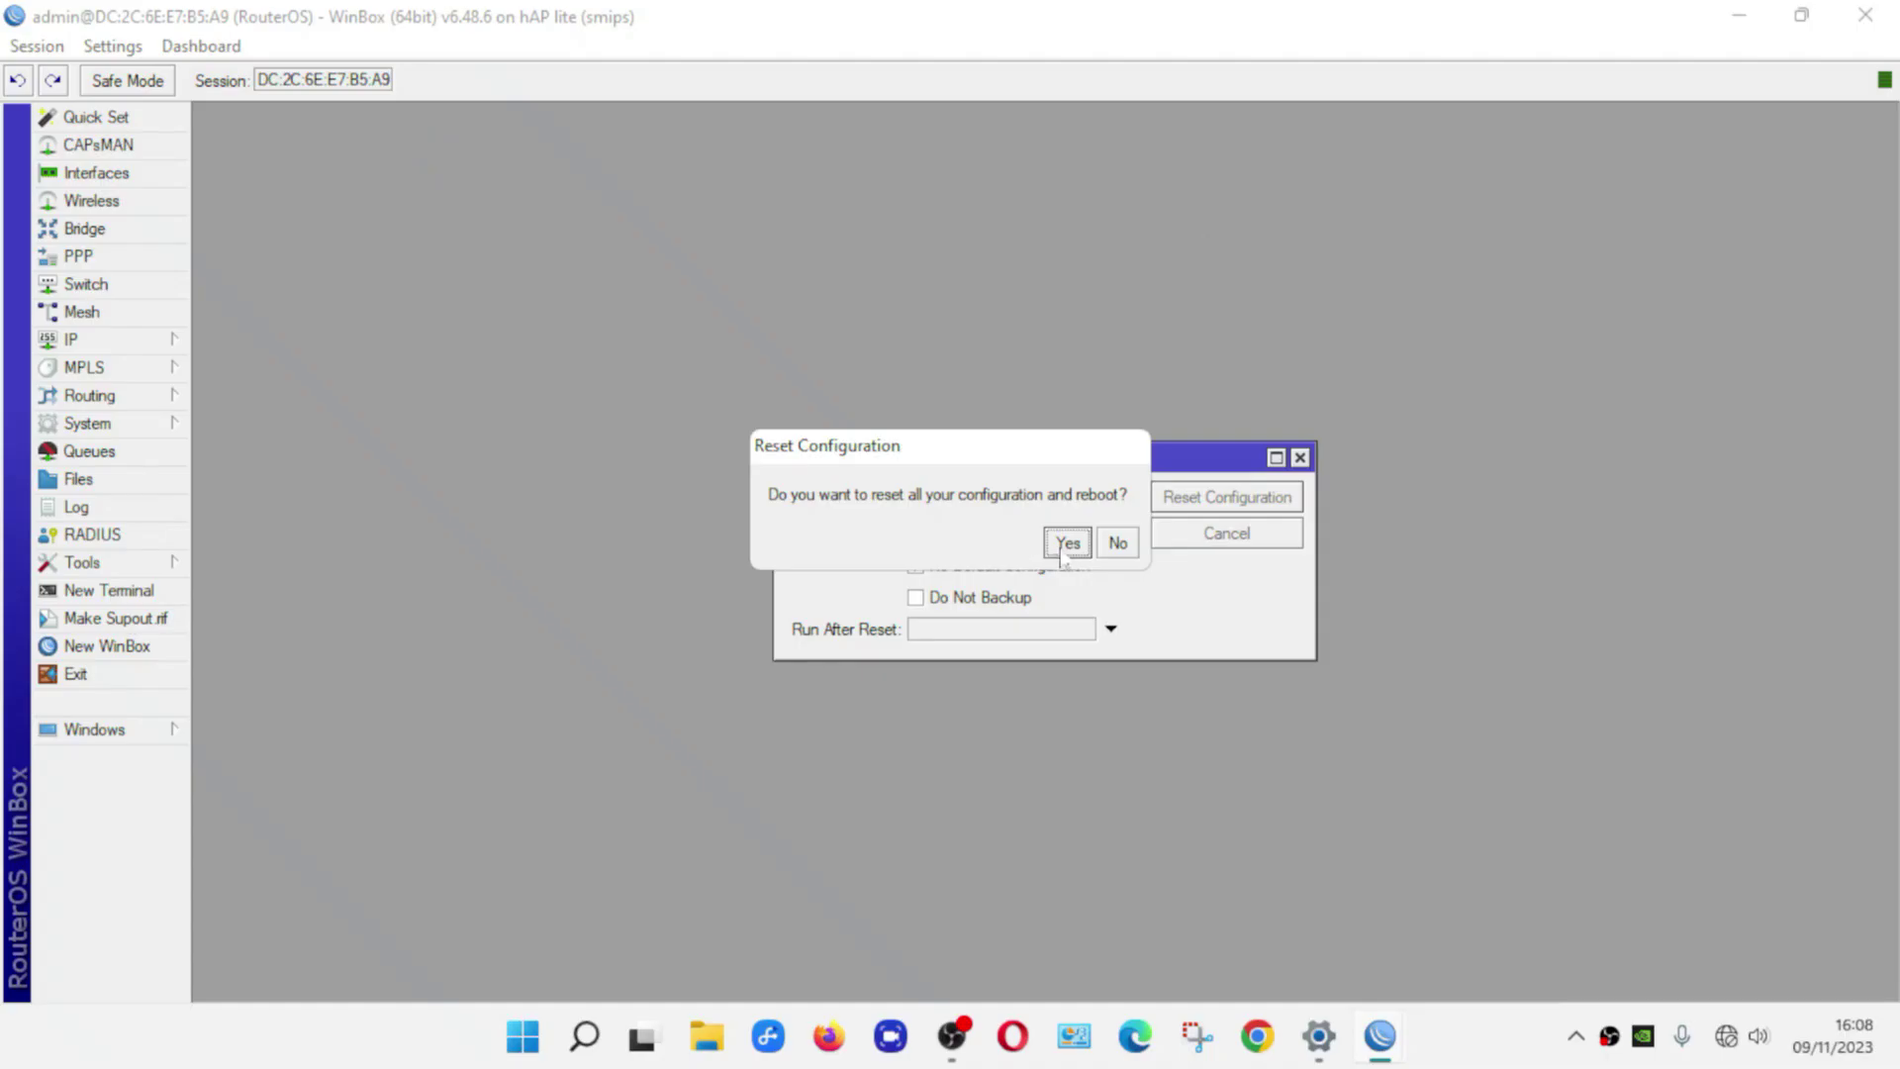
left_click(1065, 543)
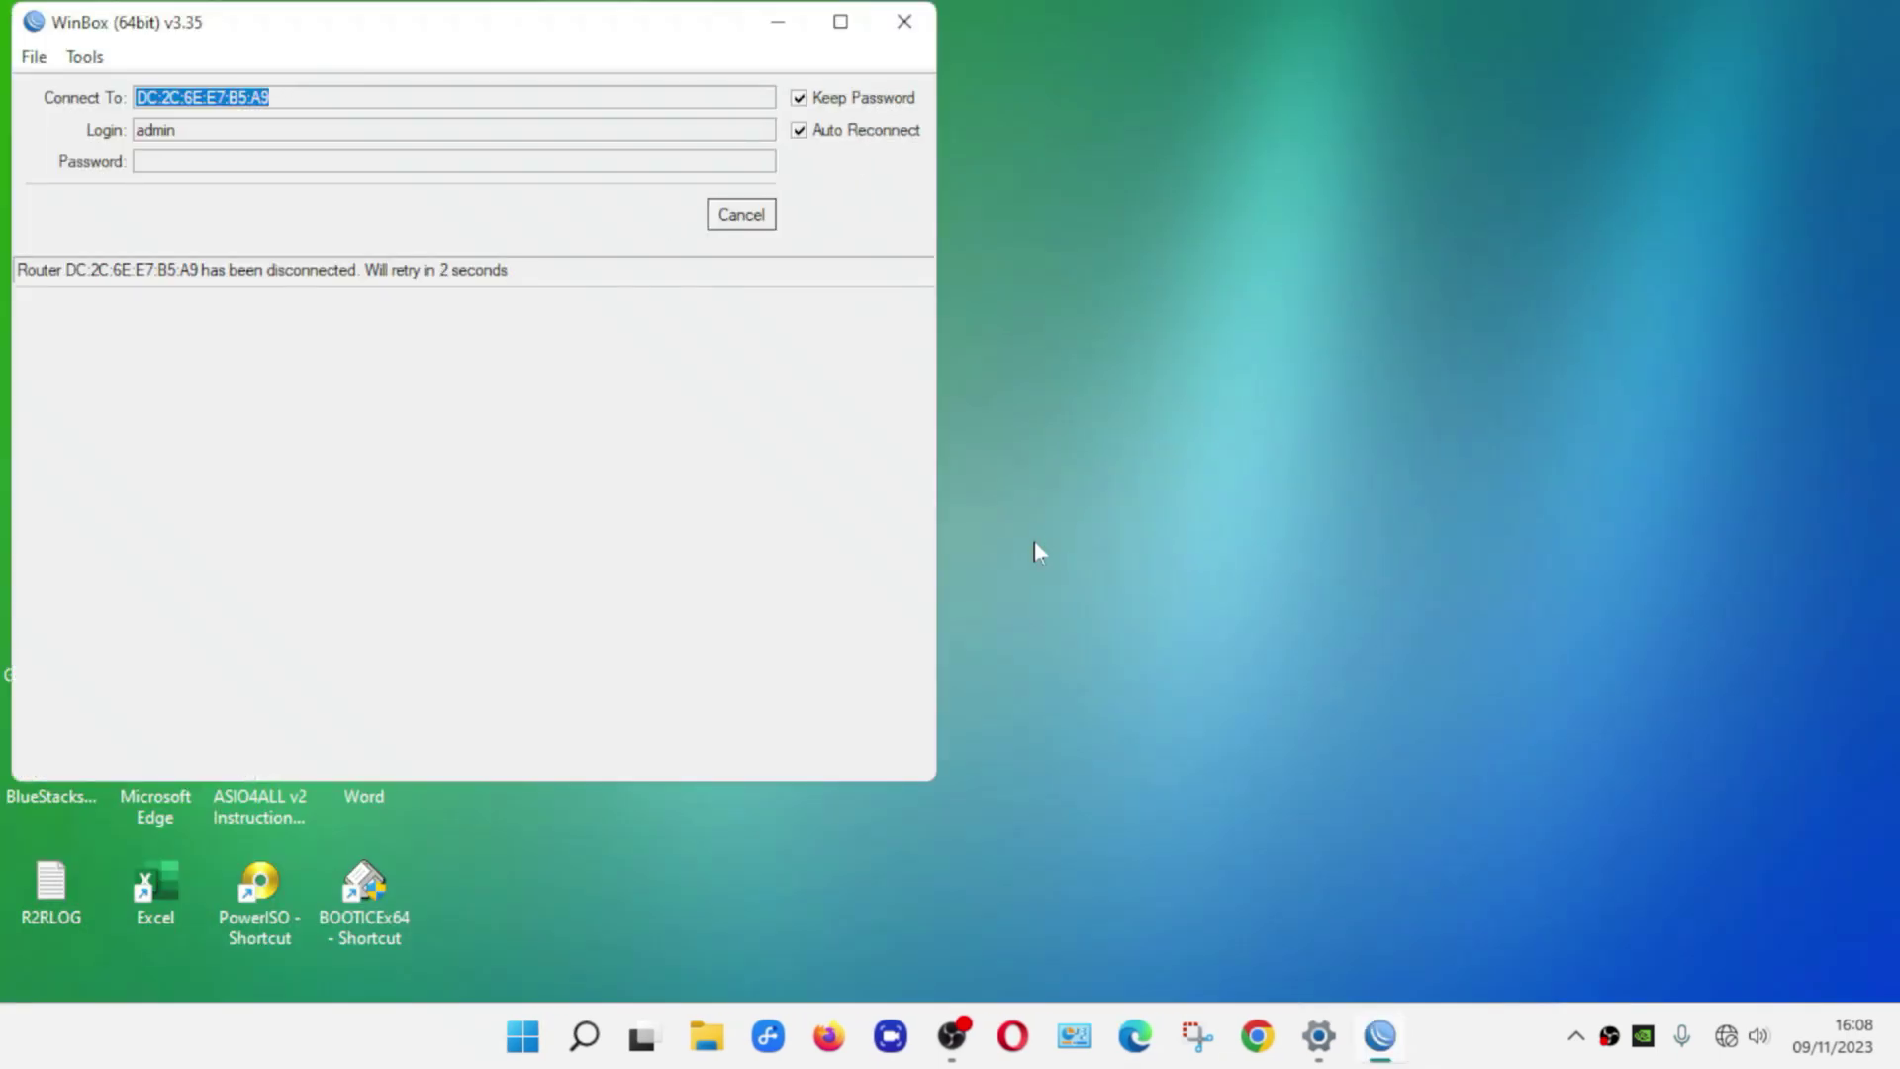
Stop the reconnection attempts and refresh the neighbor list to find the rebooted router
left_click_drag(556, 33, 1101, 149)
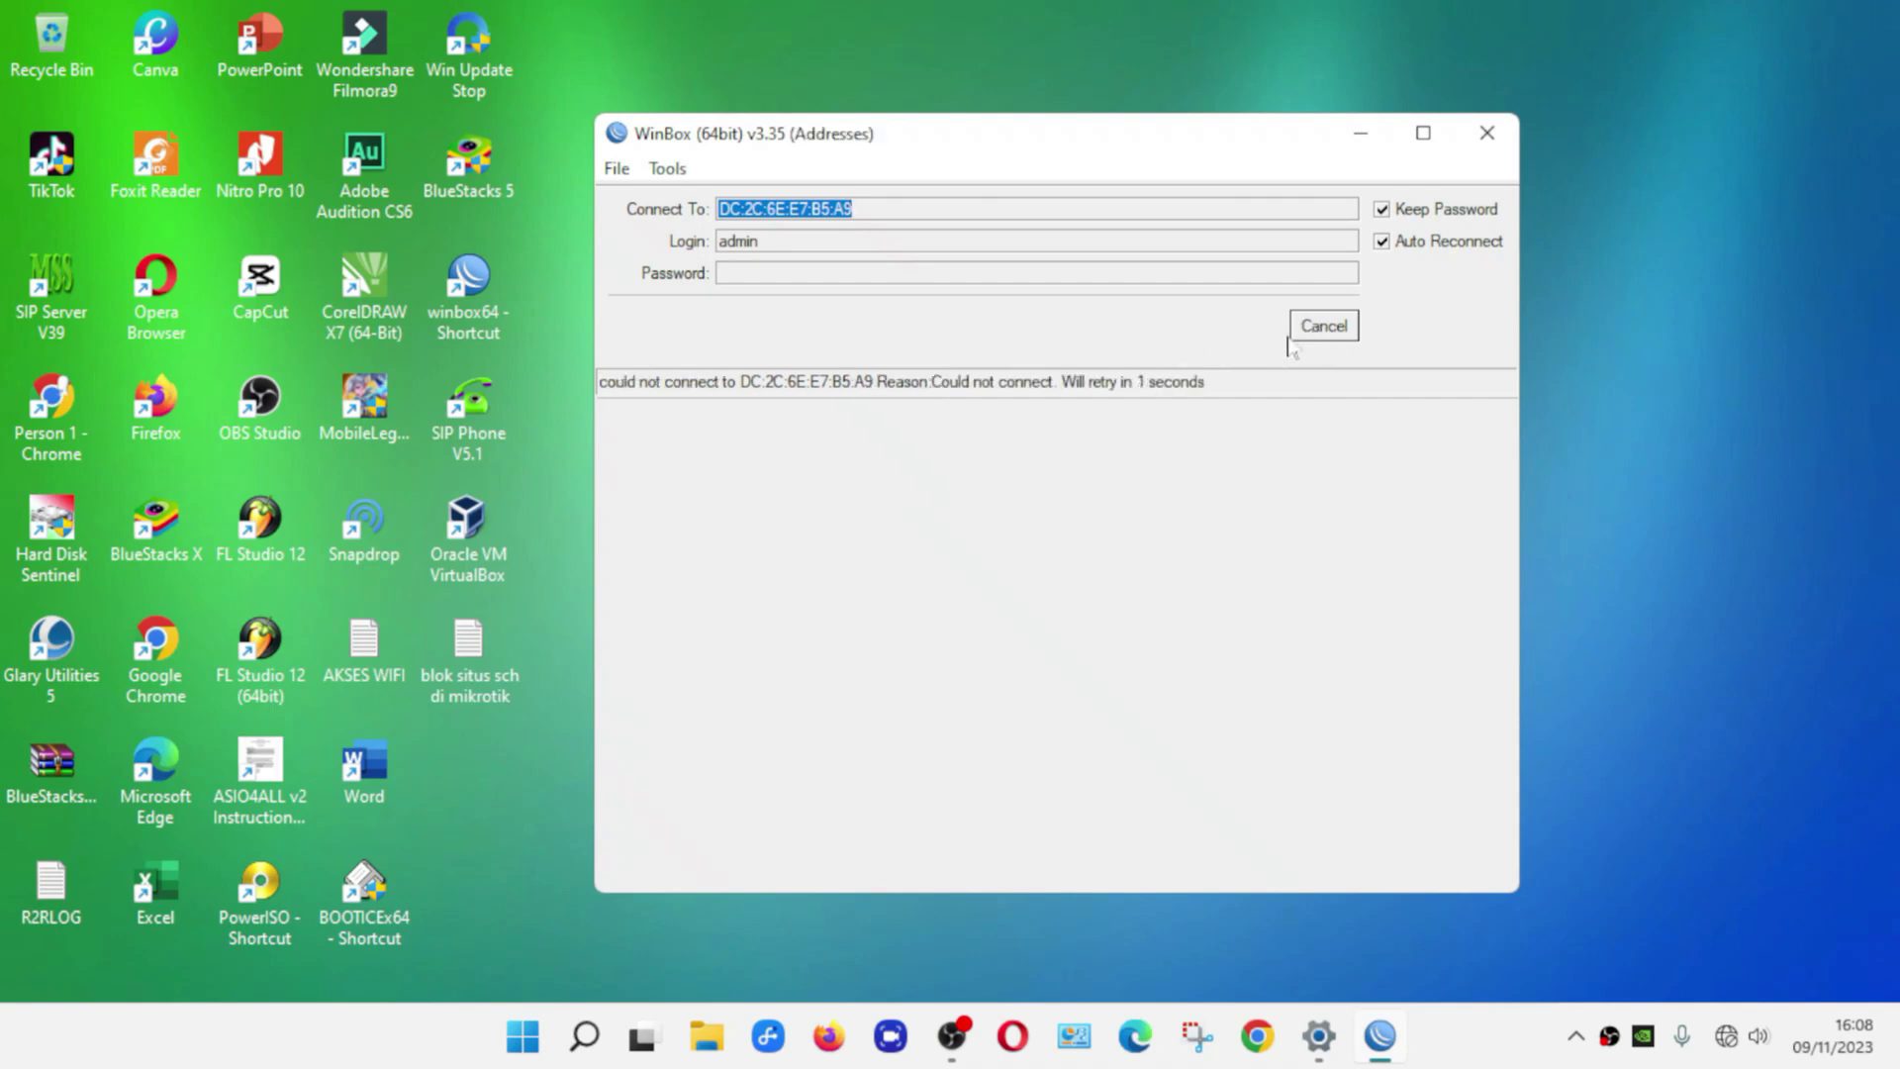
left_click(1332, 337)
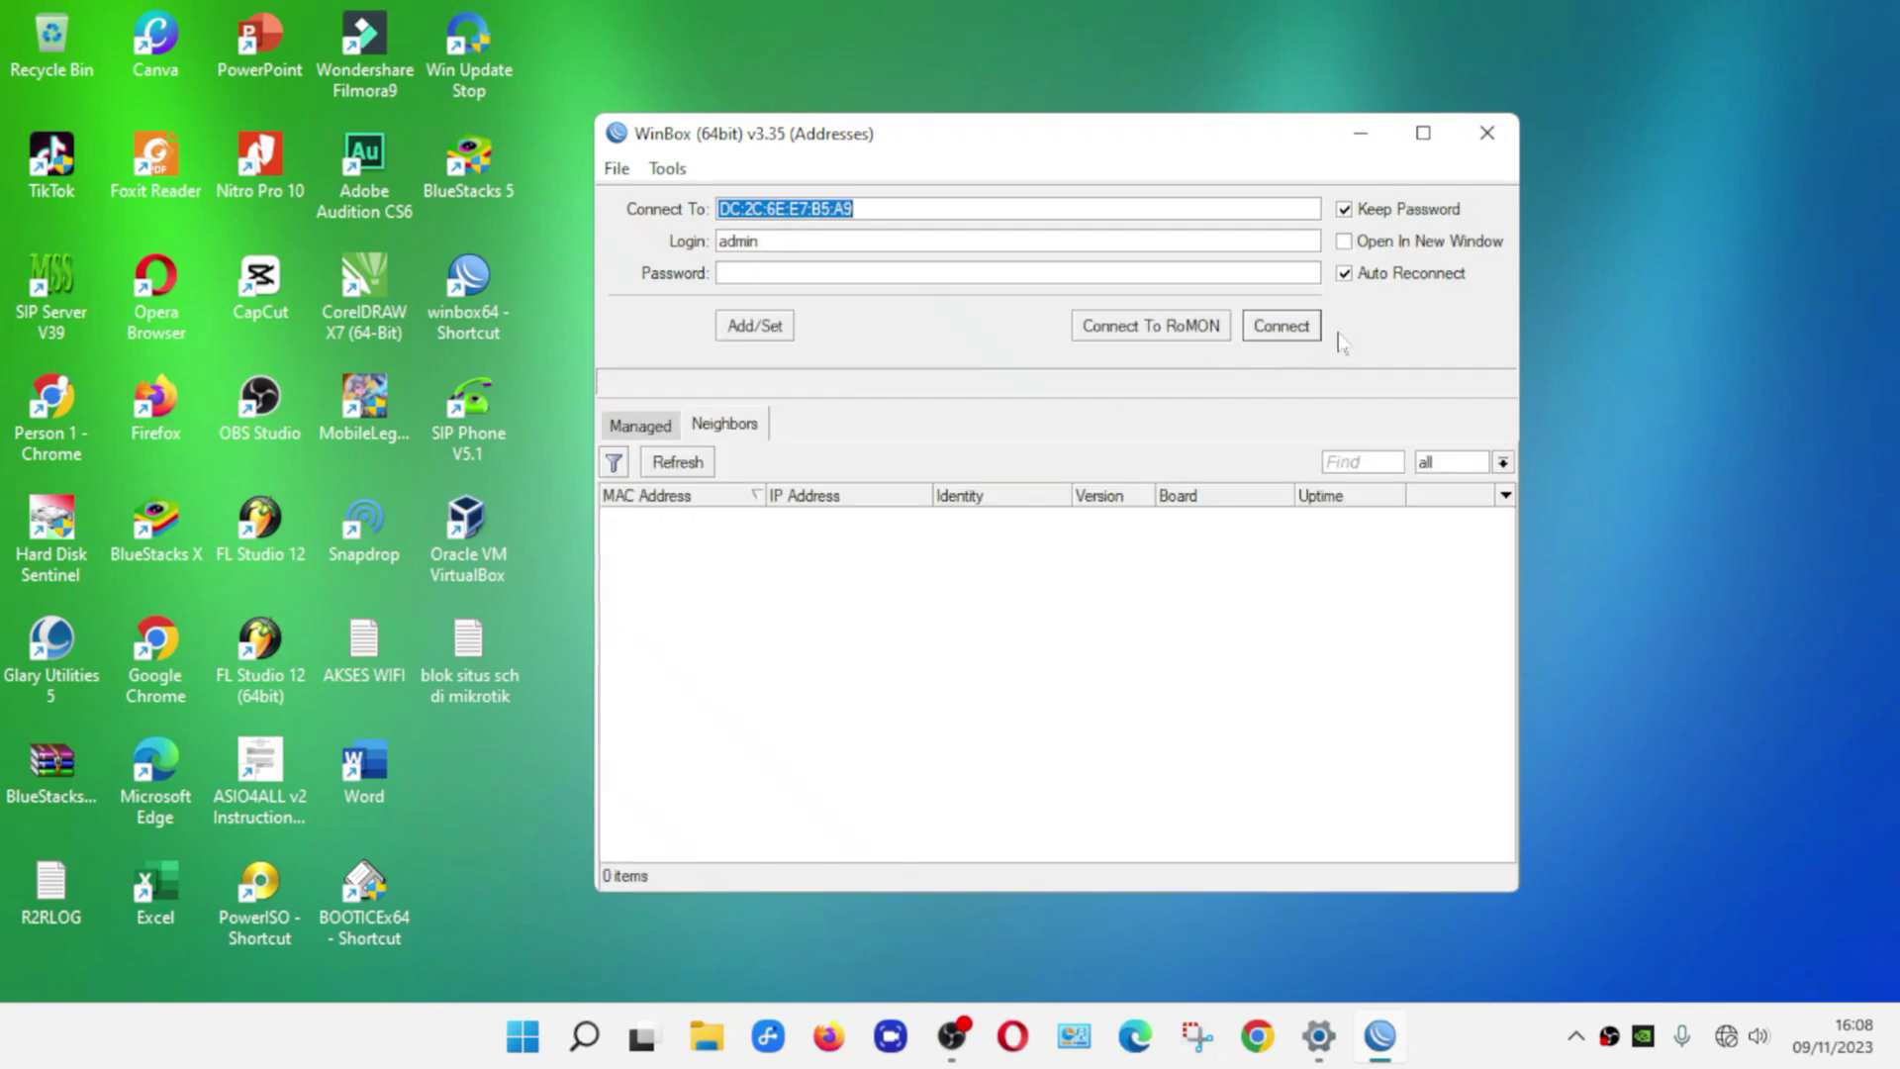
left_click(703, 469)
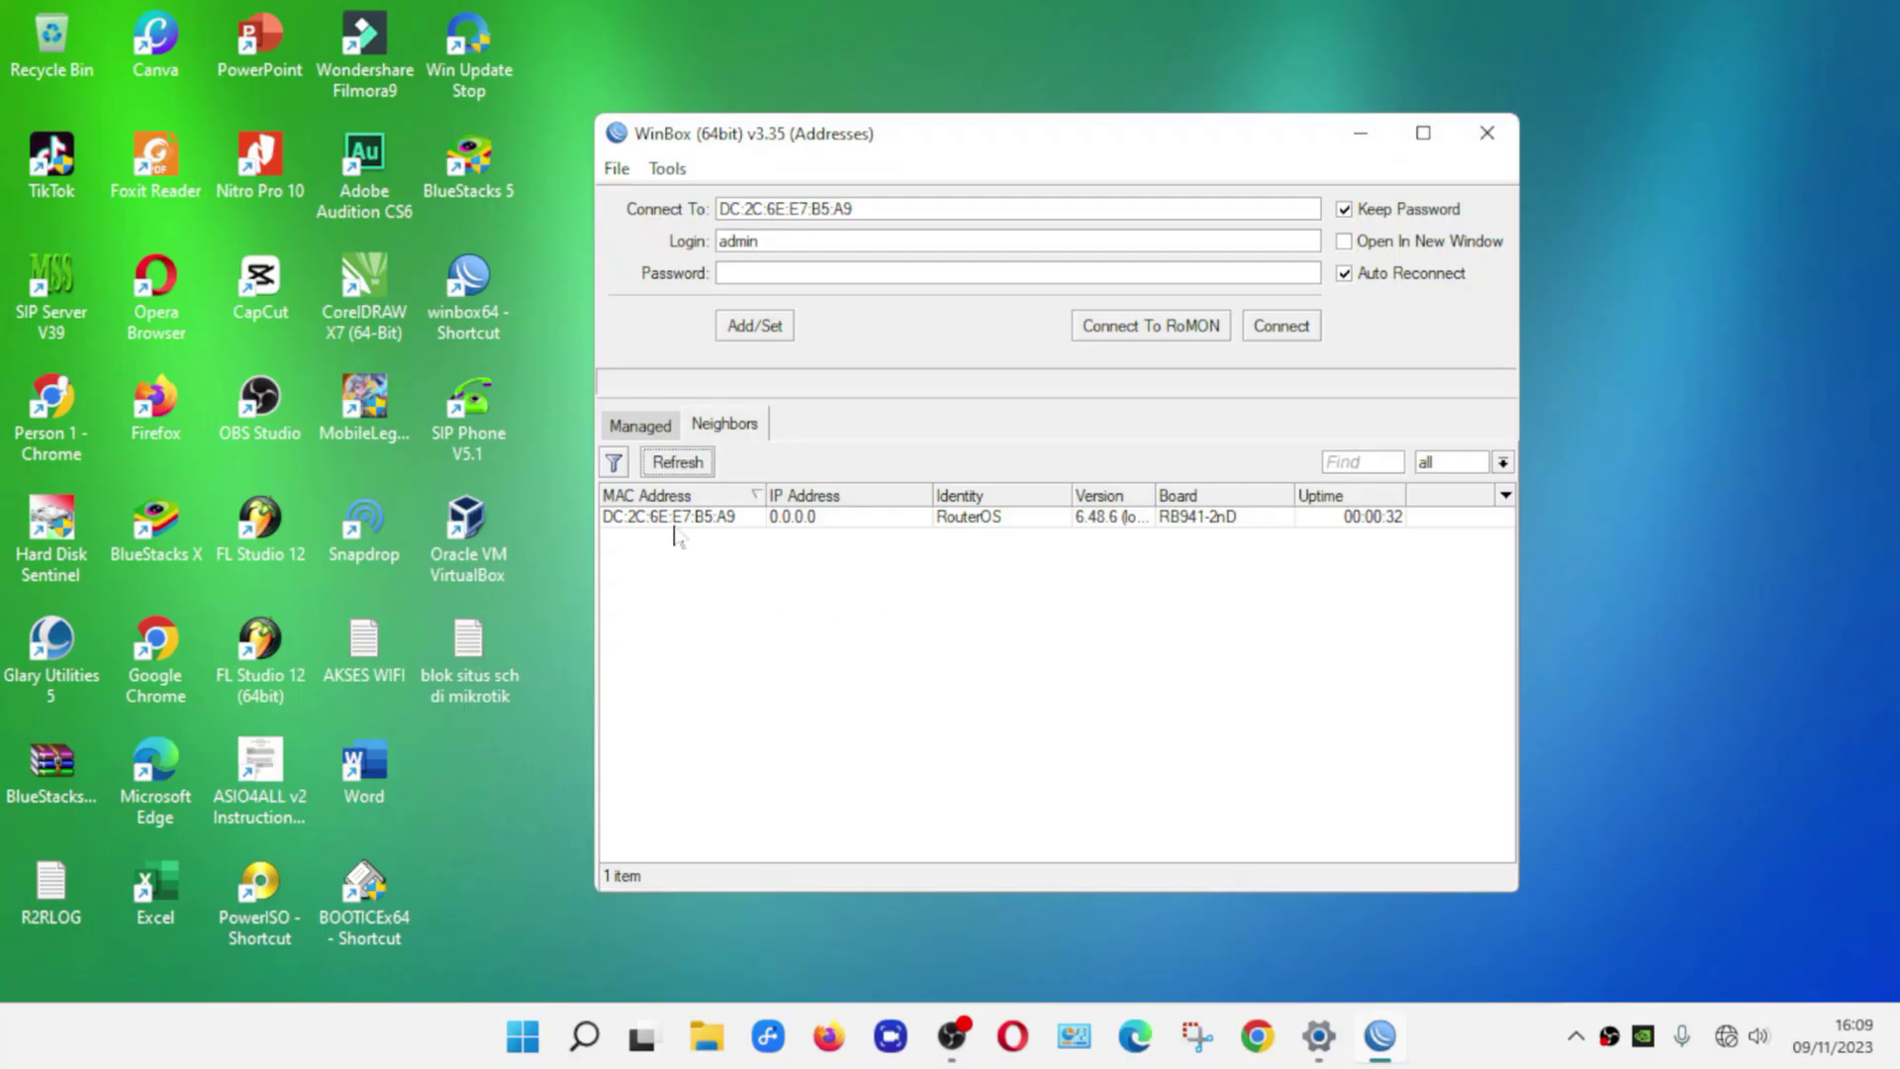
Log back into the freshly reset router as admin and expand the System menu
left_click(215, 910)
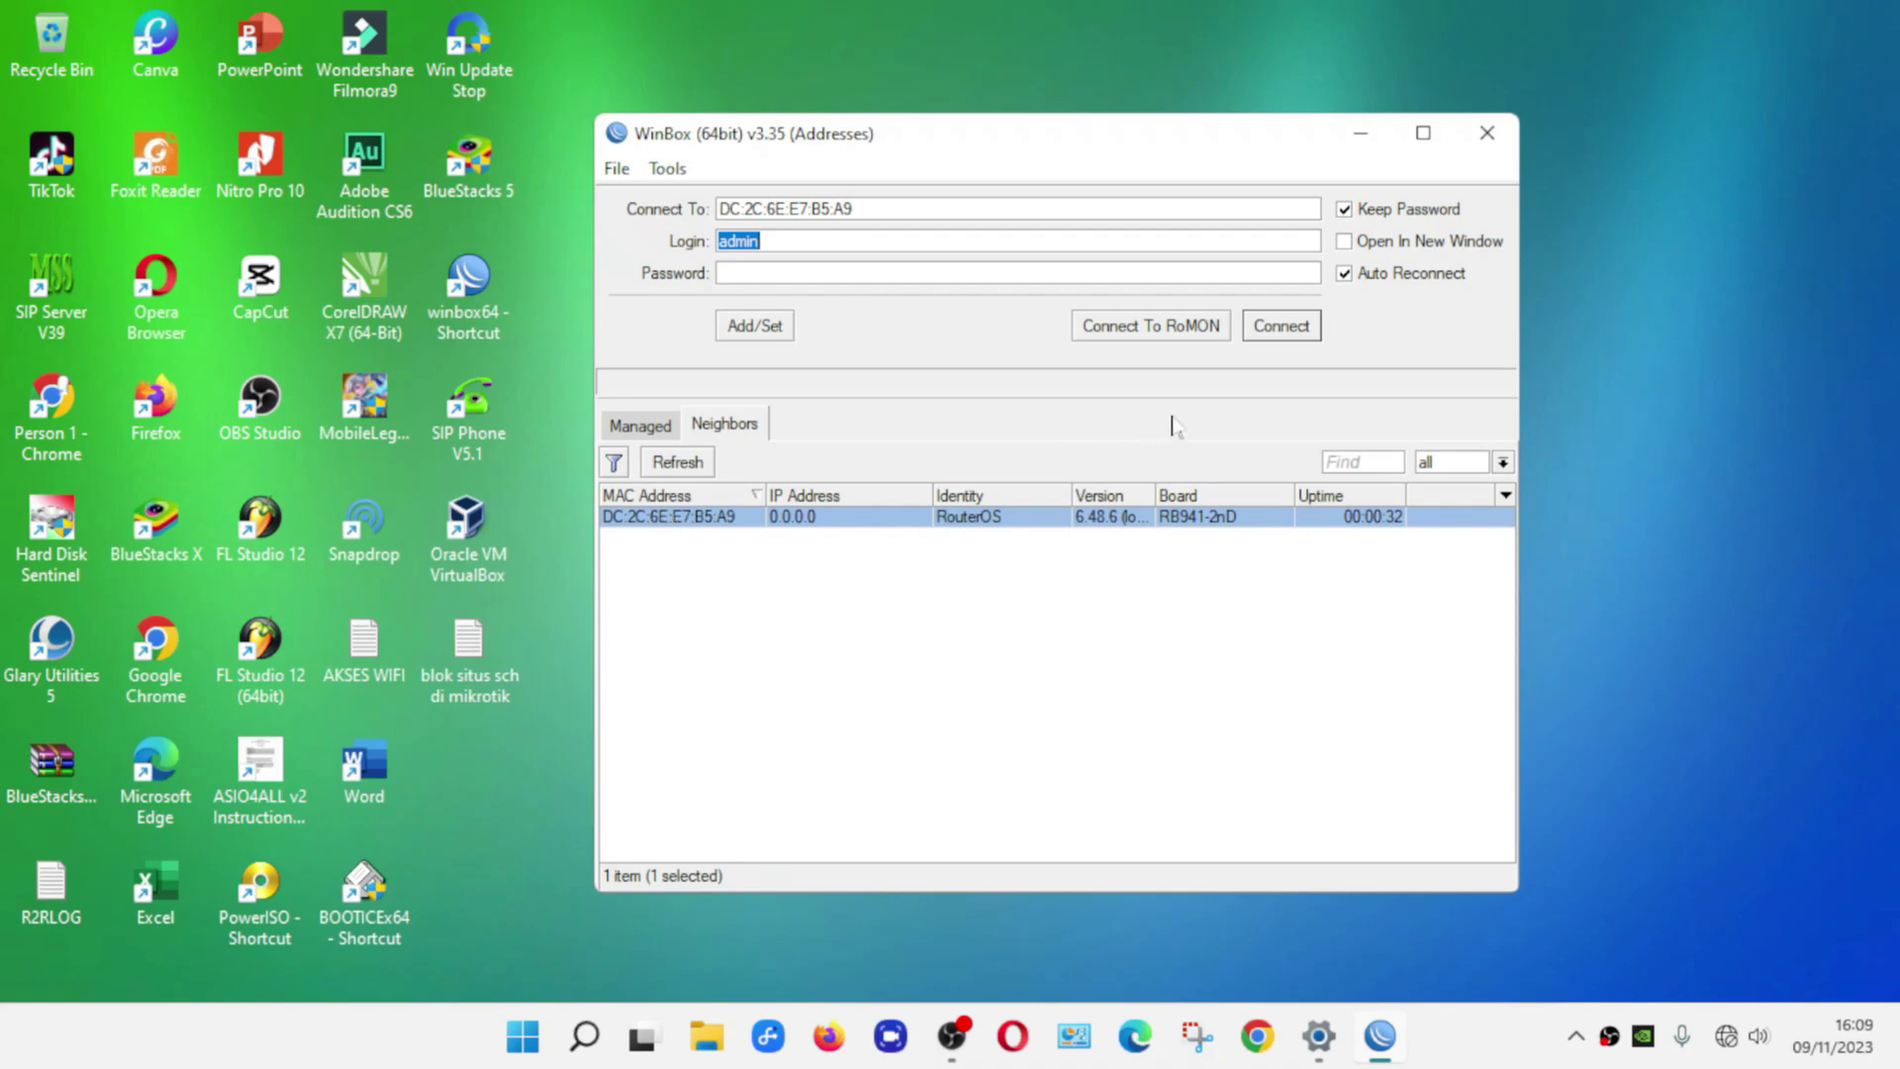
left_click(1307, 336)
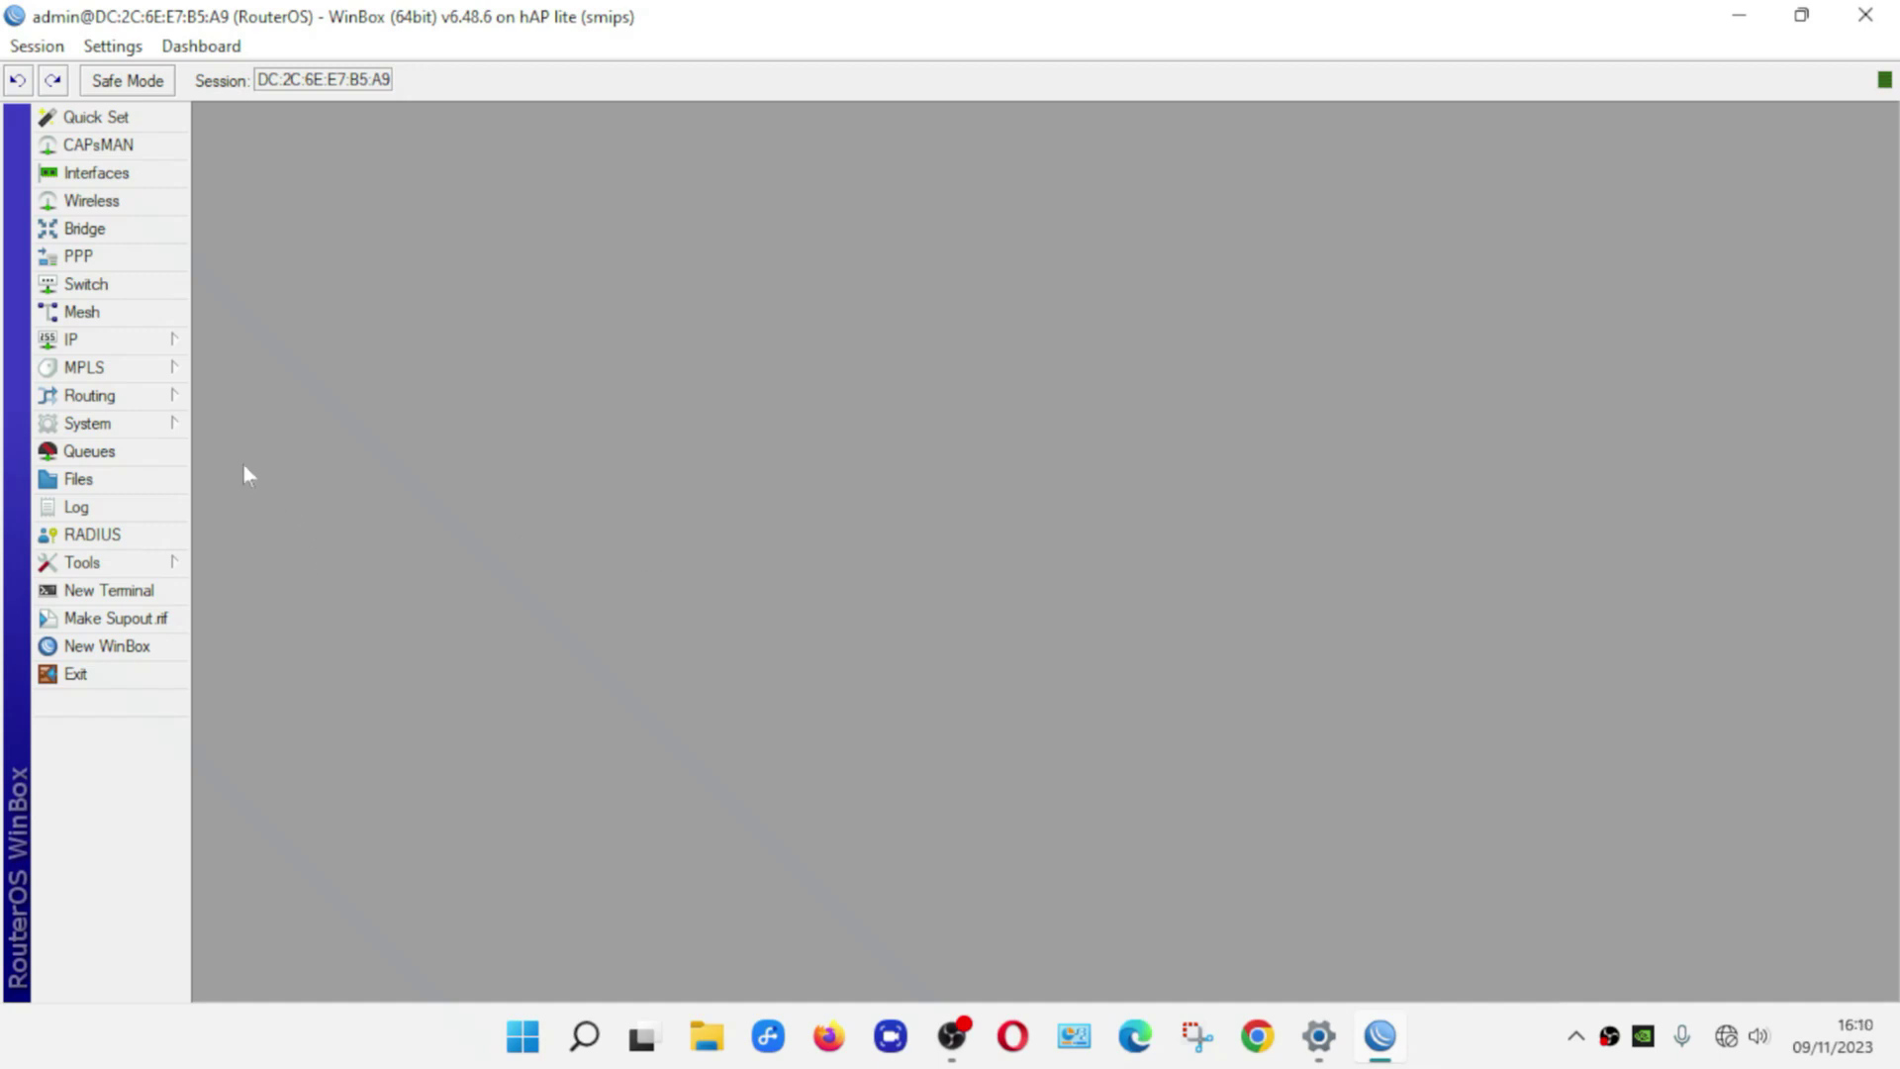
left_click(171, 428)
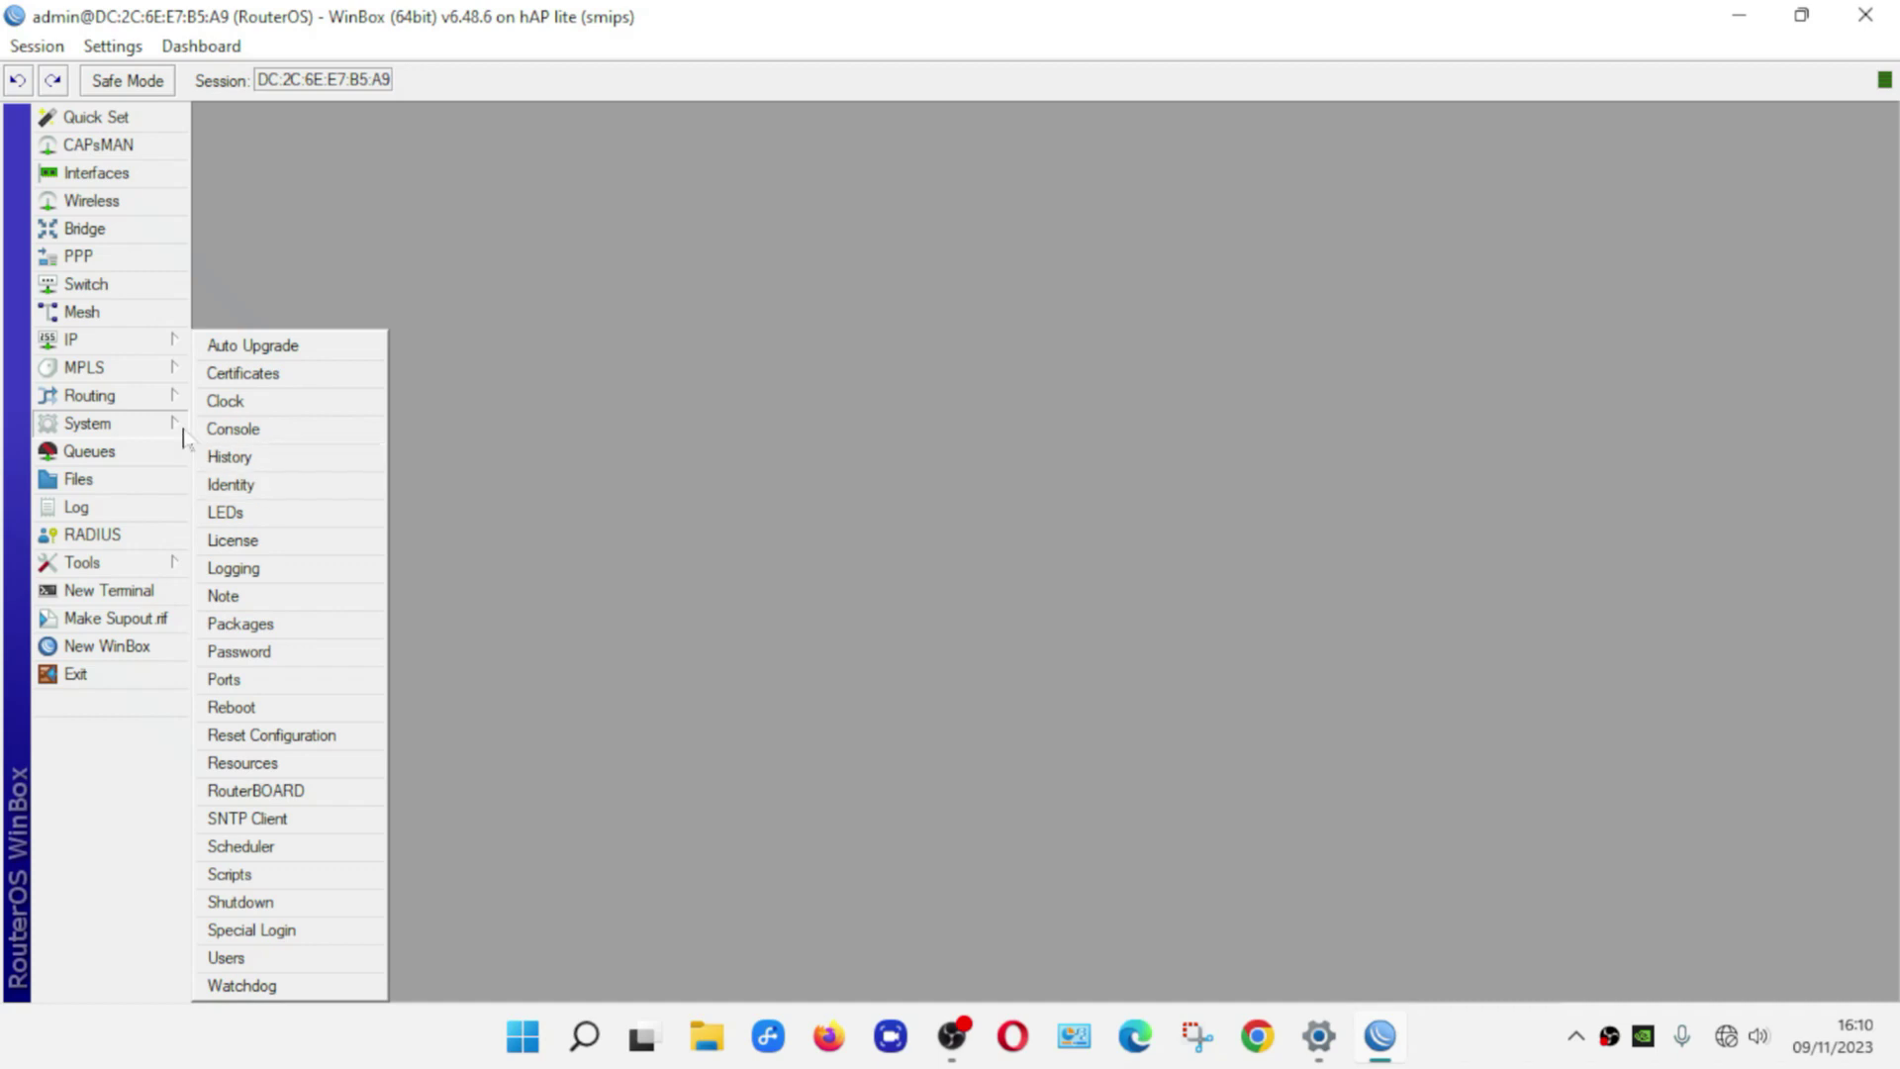
Set the router's System Identity to RESTU
left_click(296, 494)
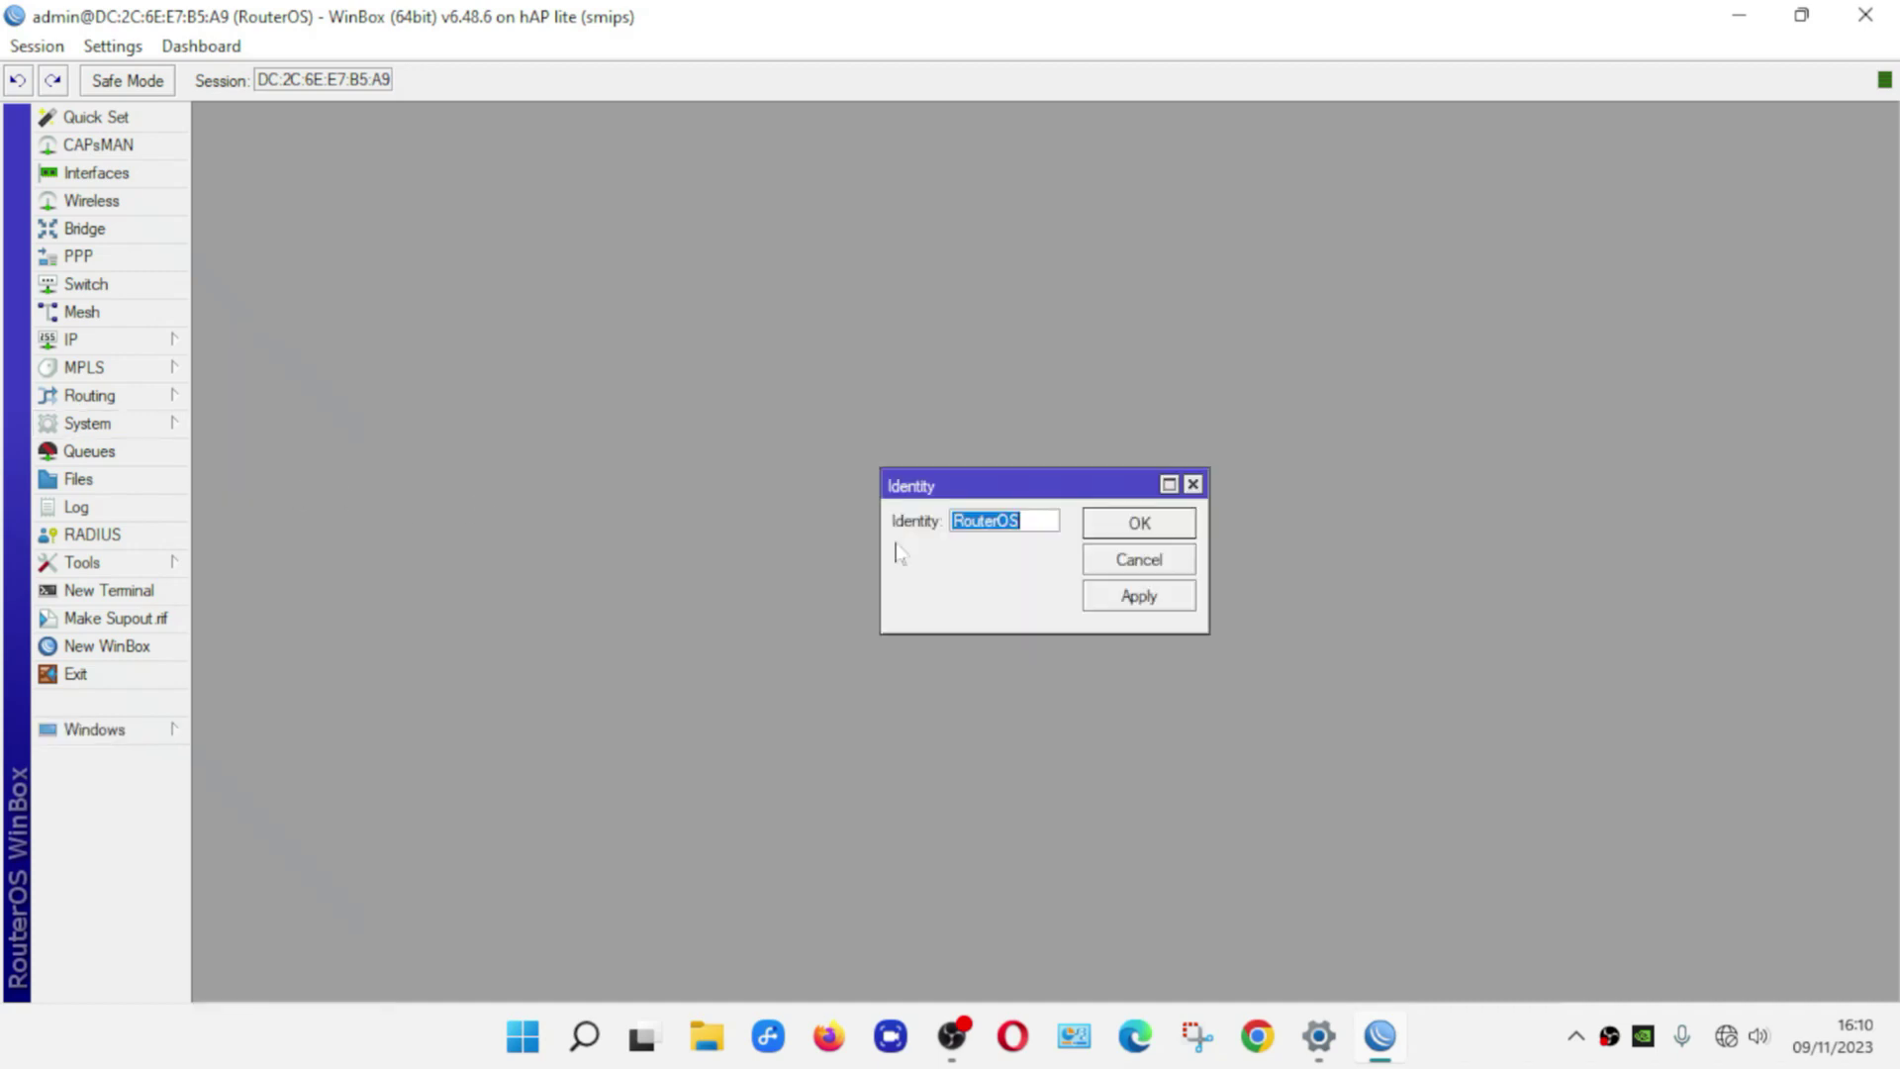
type("RESTU")
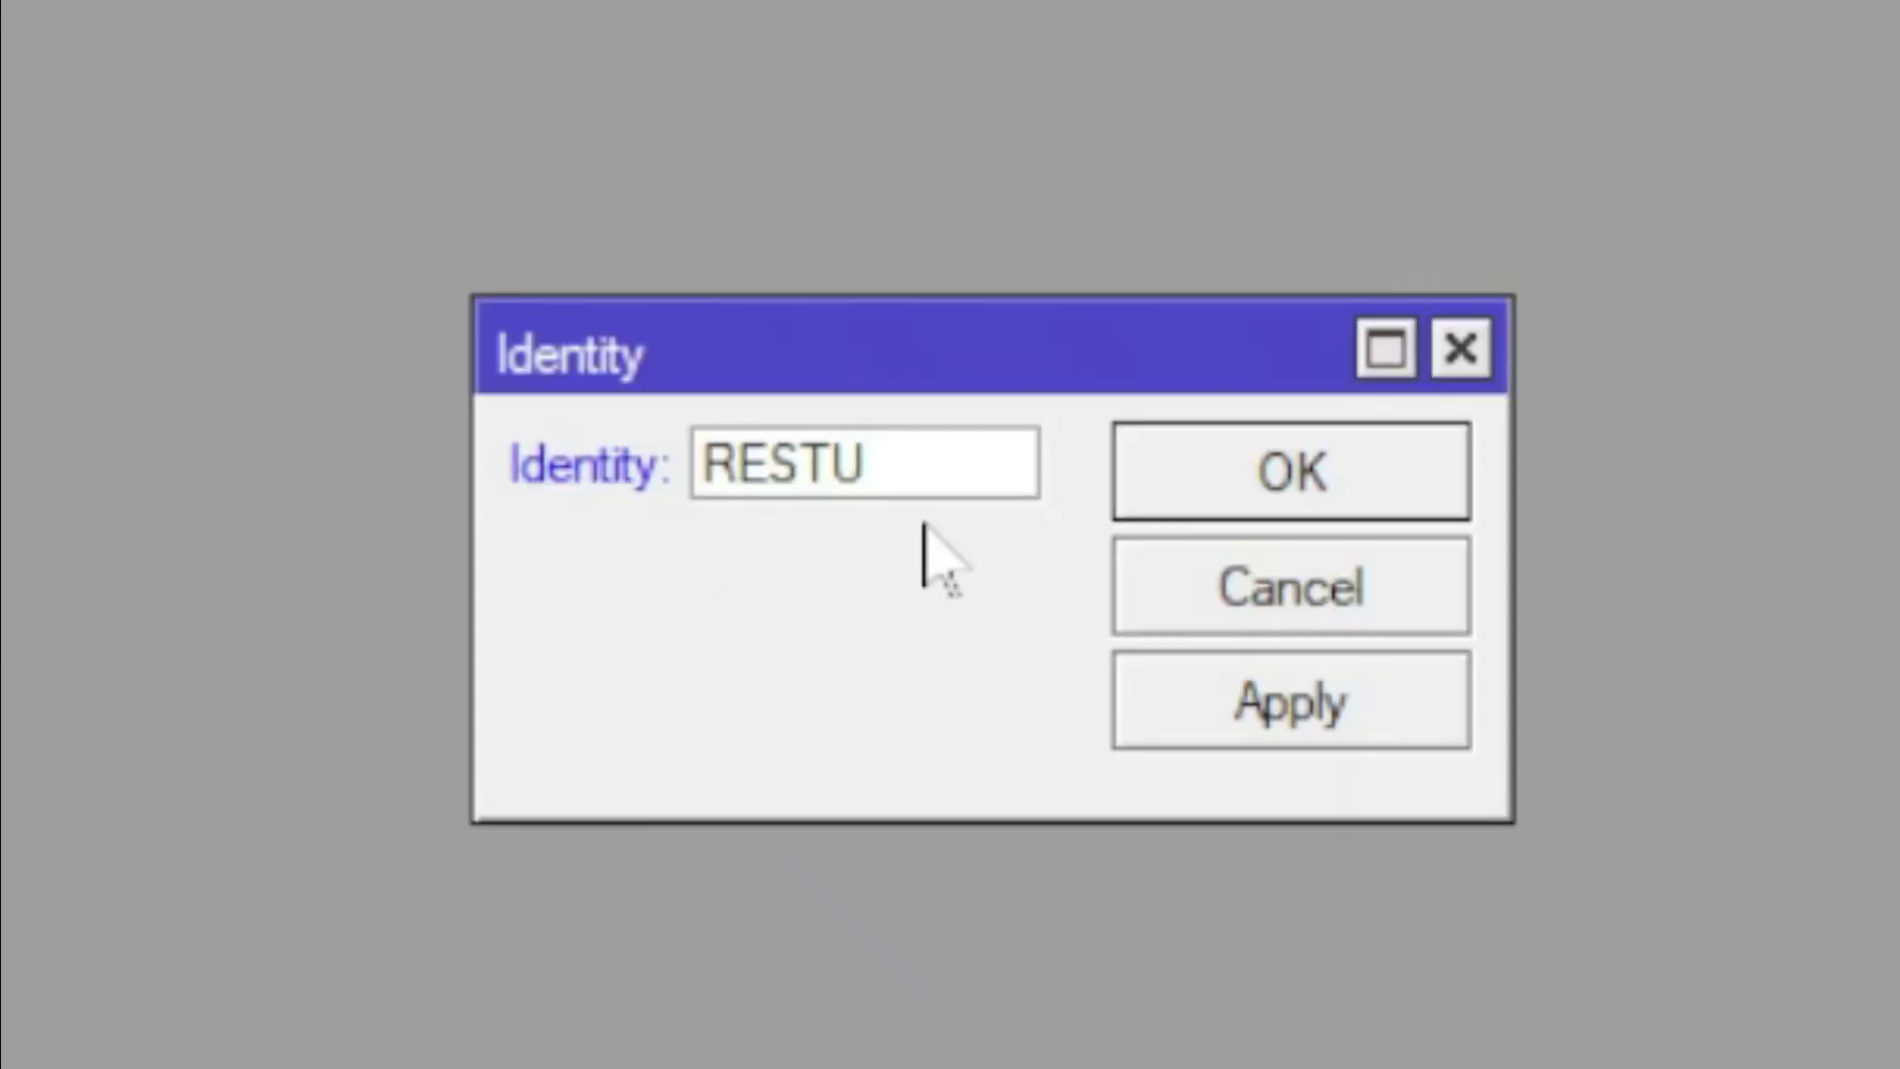
left_click(1172, 601)
left_click(1401, 442)
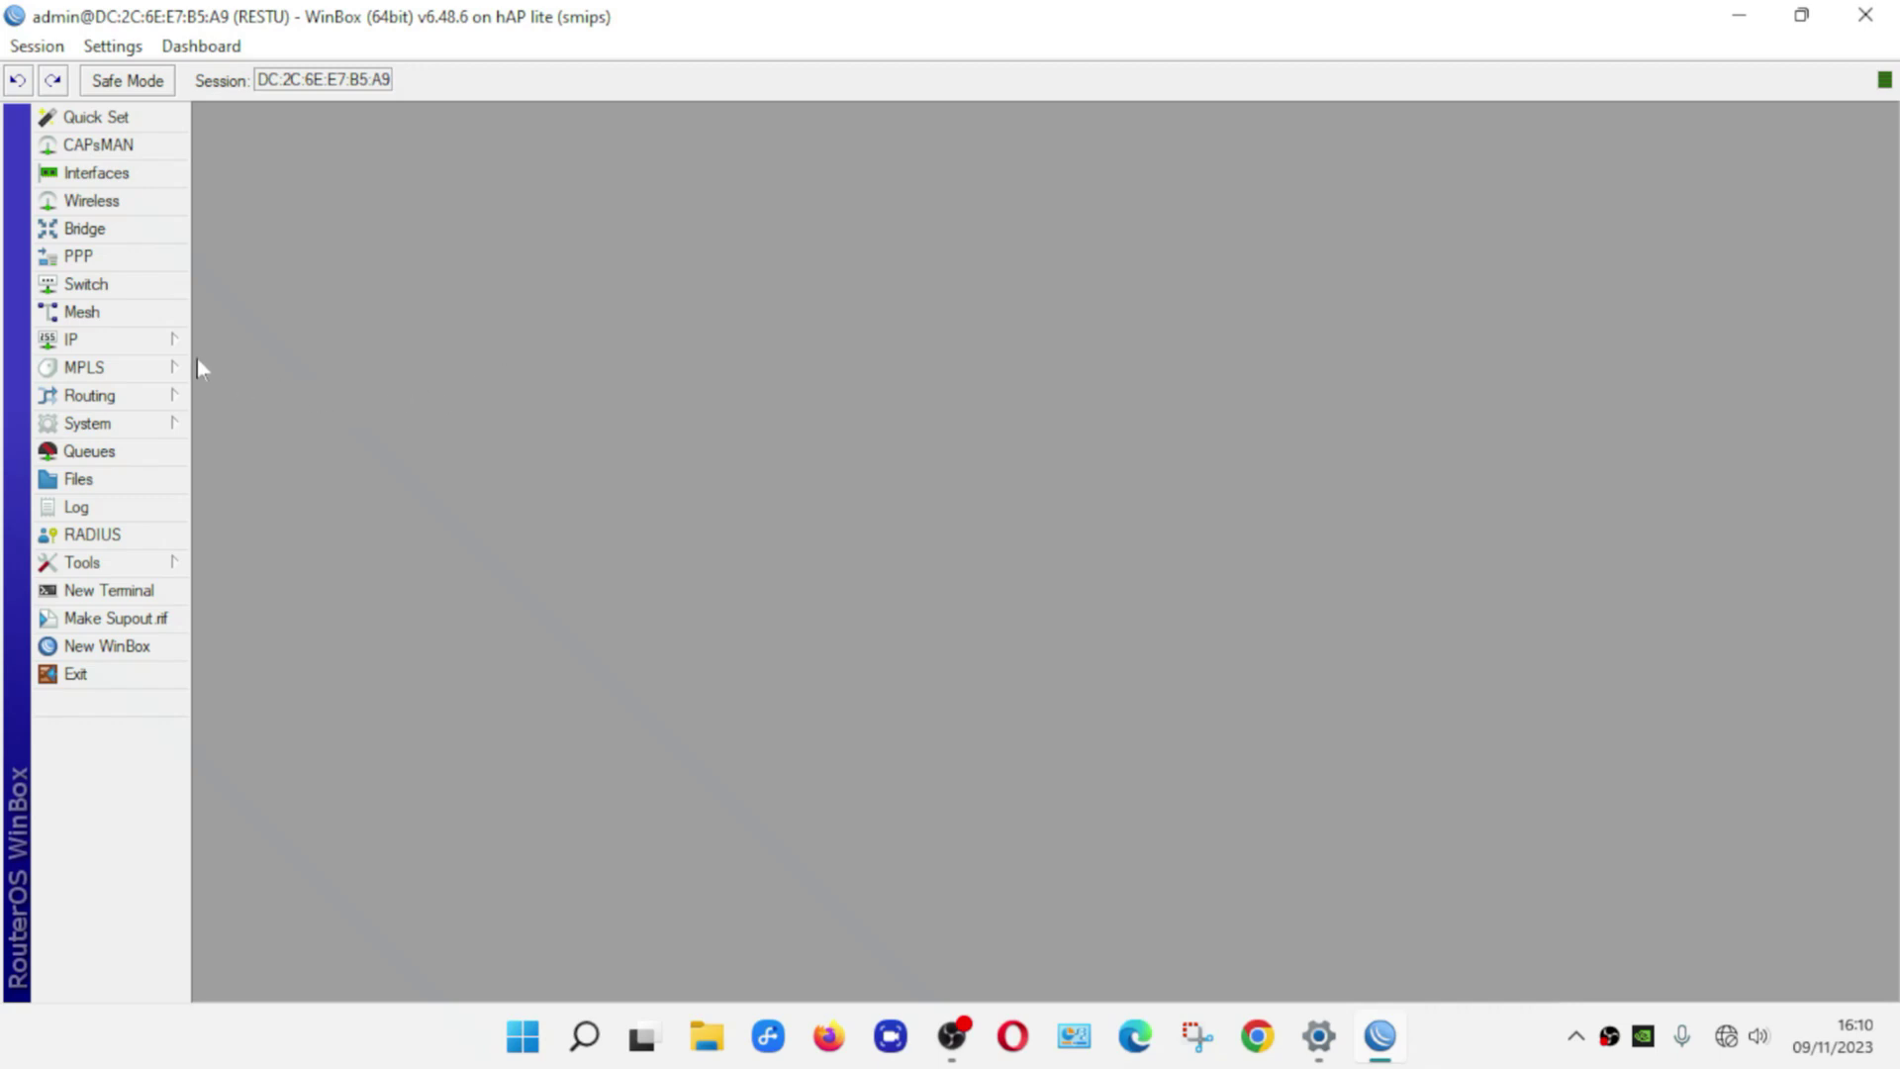
Add a DHCP client on ether1, which binds address 192.168.1.101/24
left_click(115, 344)
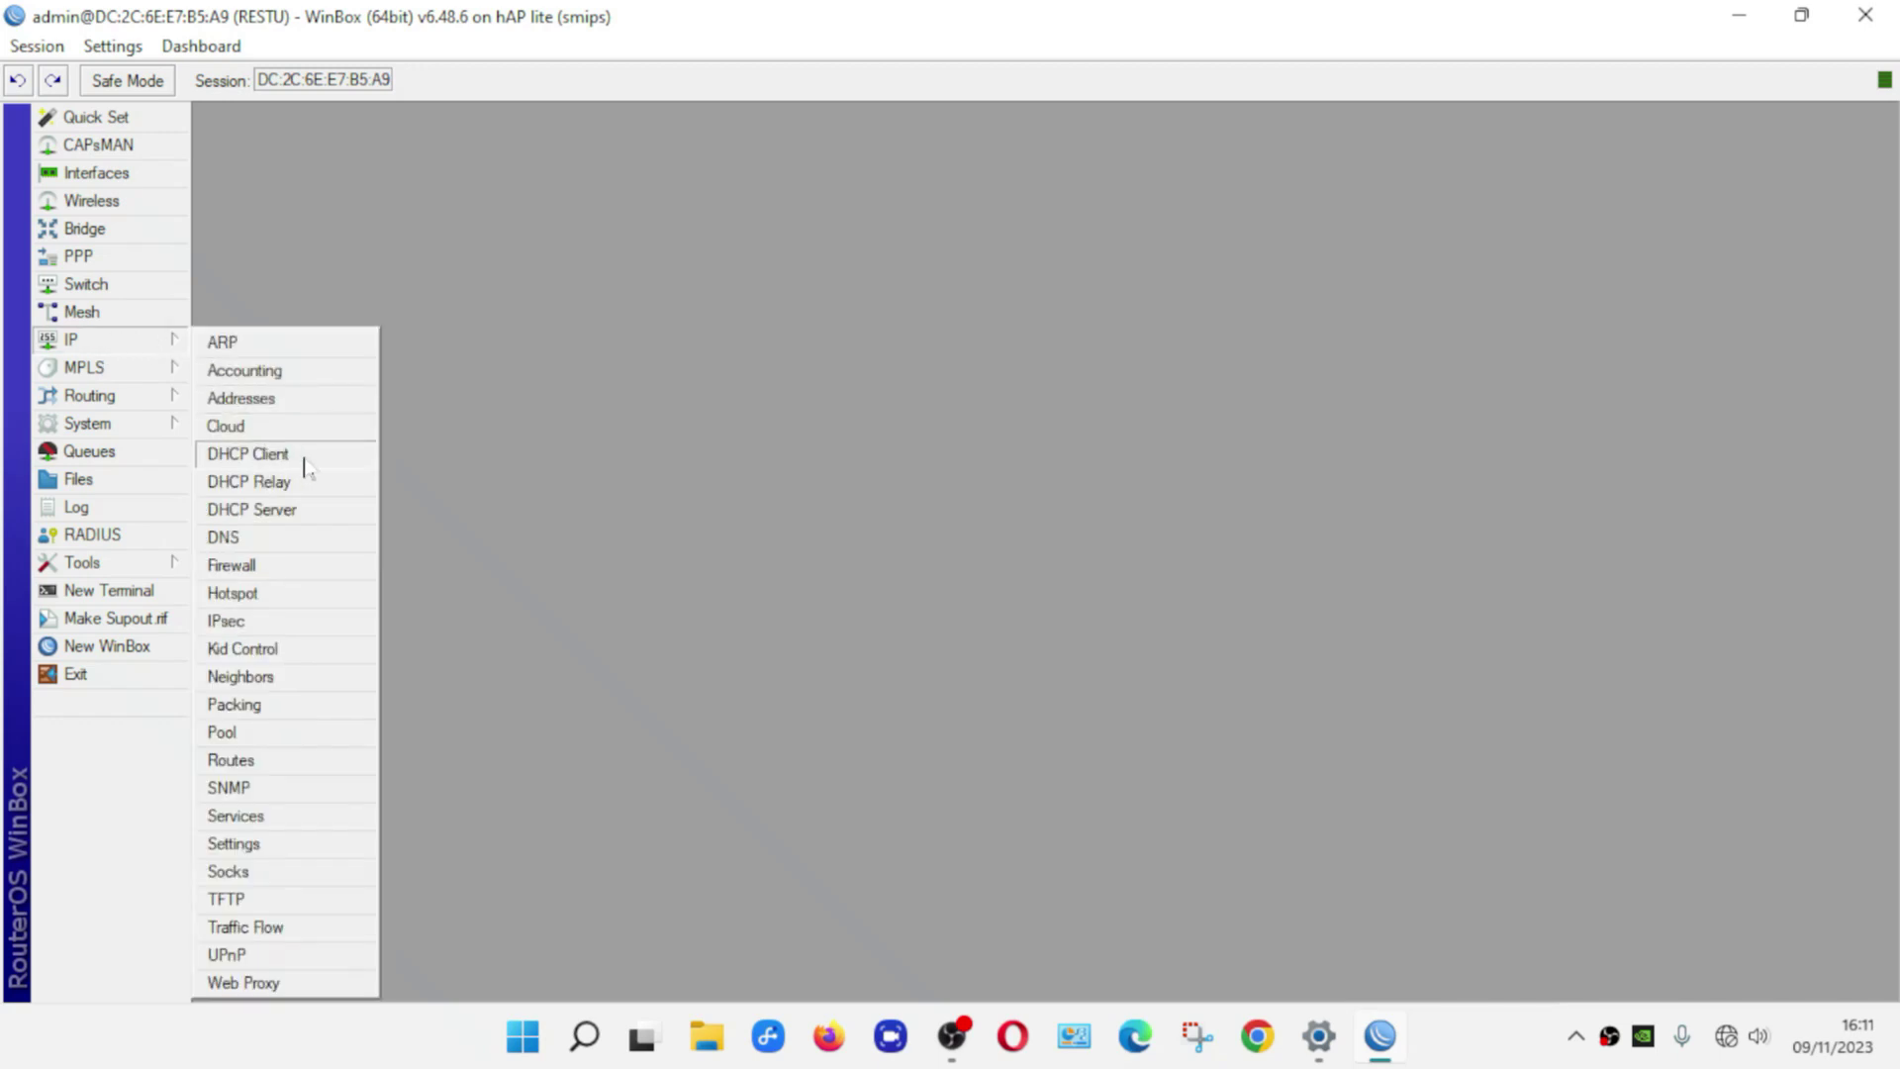
left_click(257, 455)
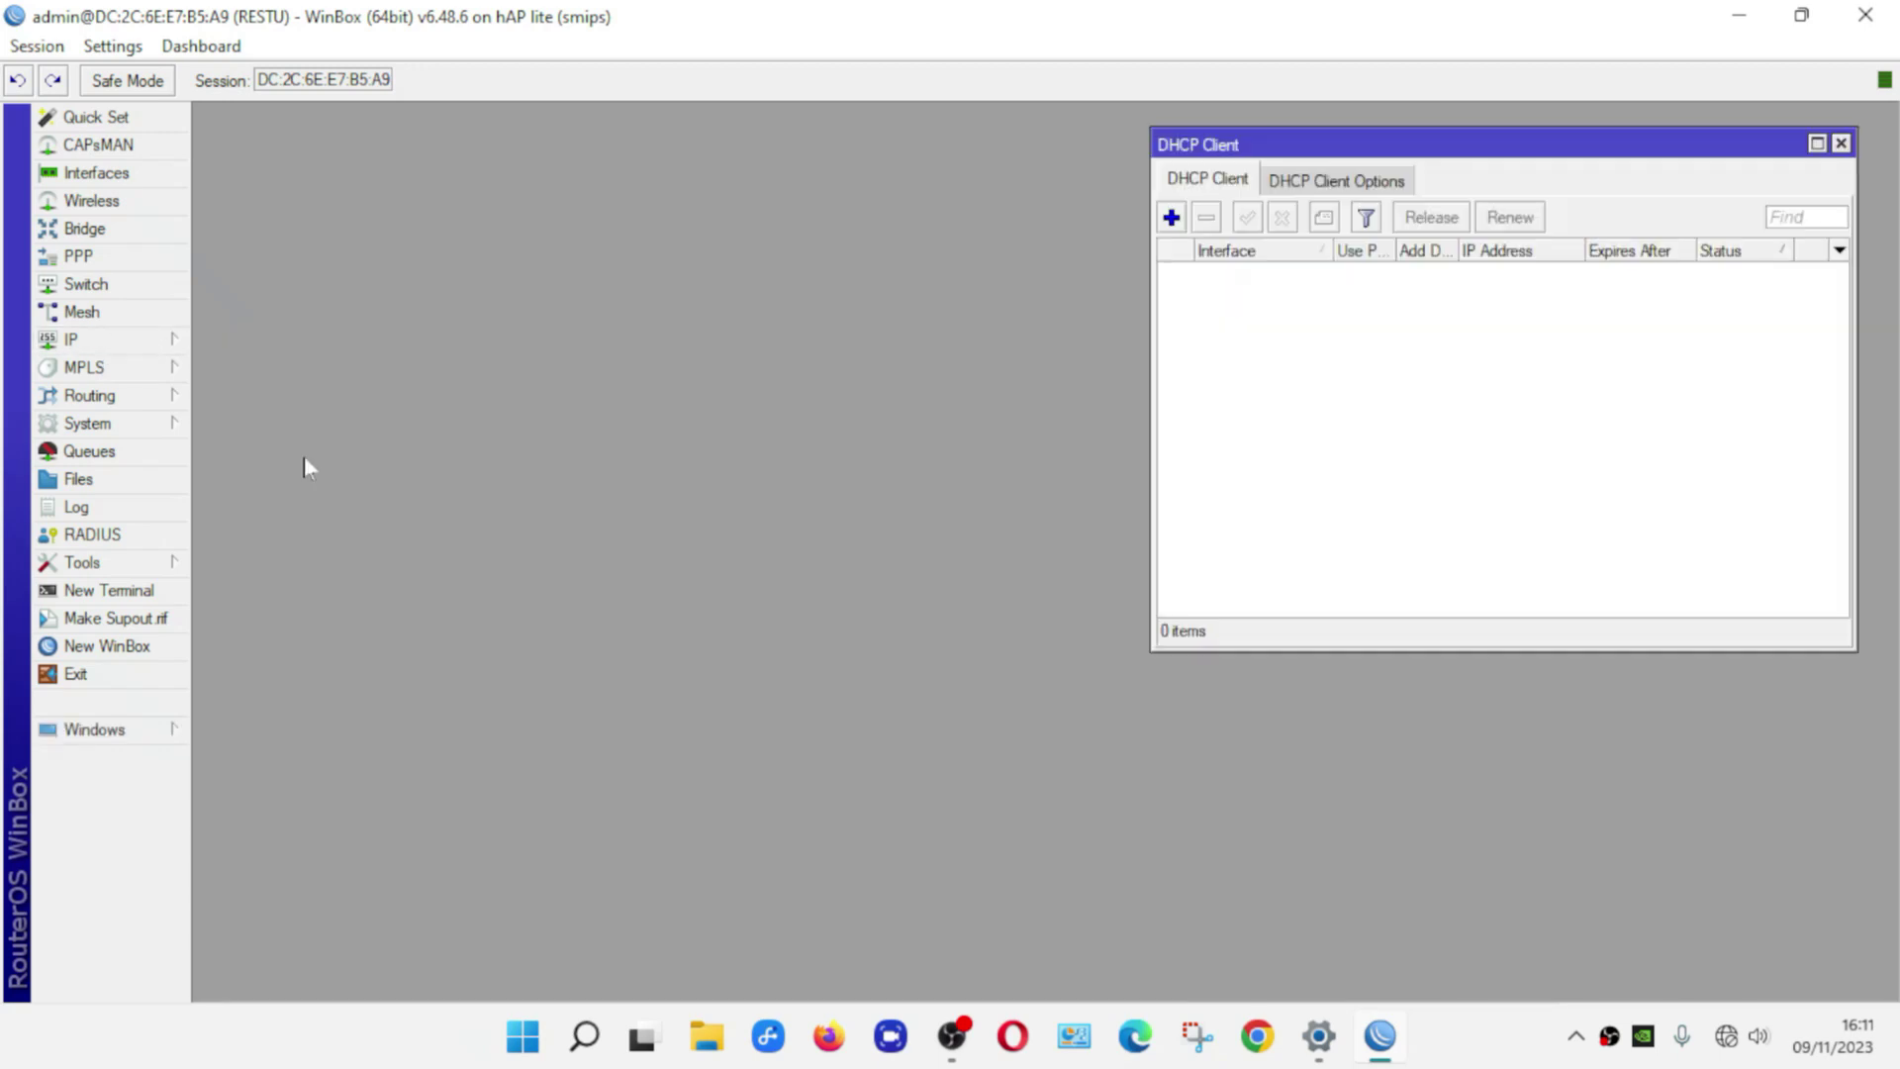
left_click(1174, 227)
left_click(1172, 226)
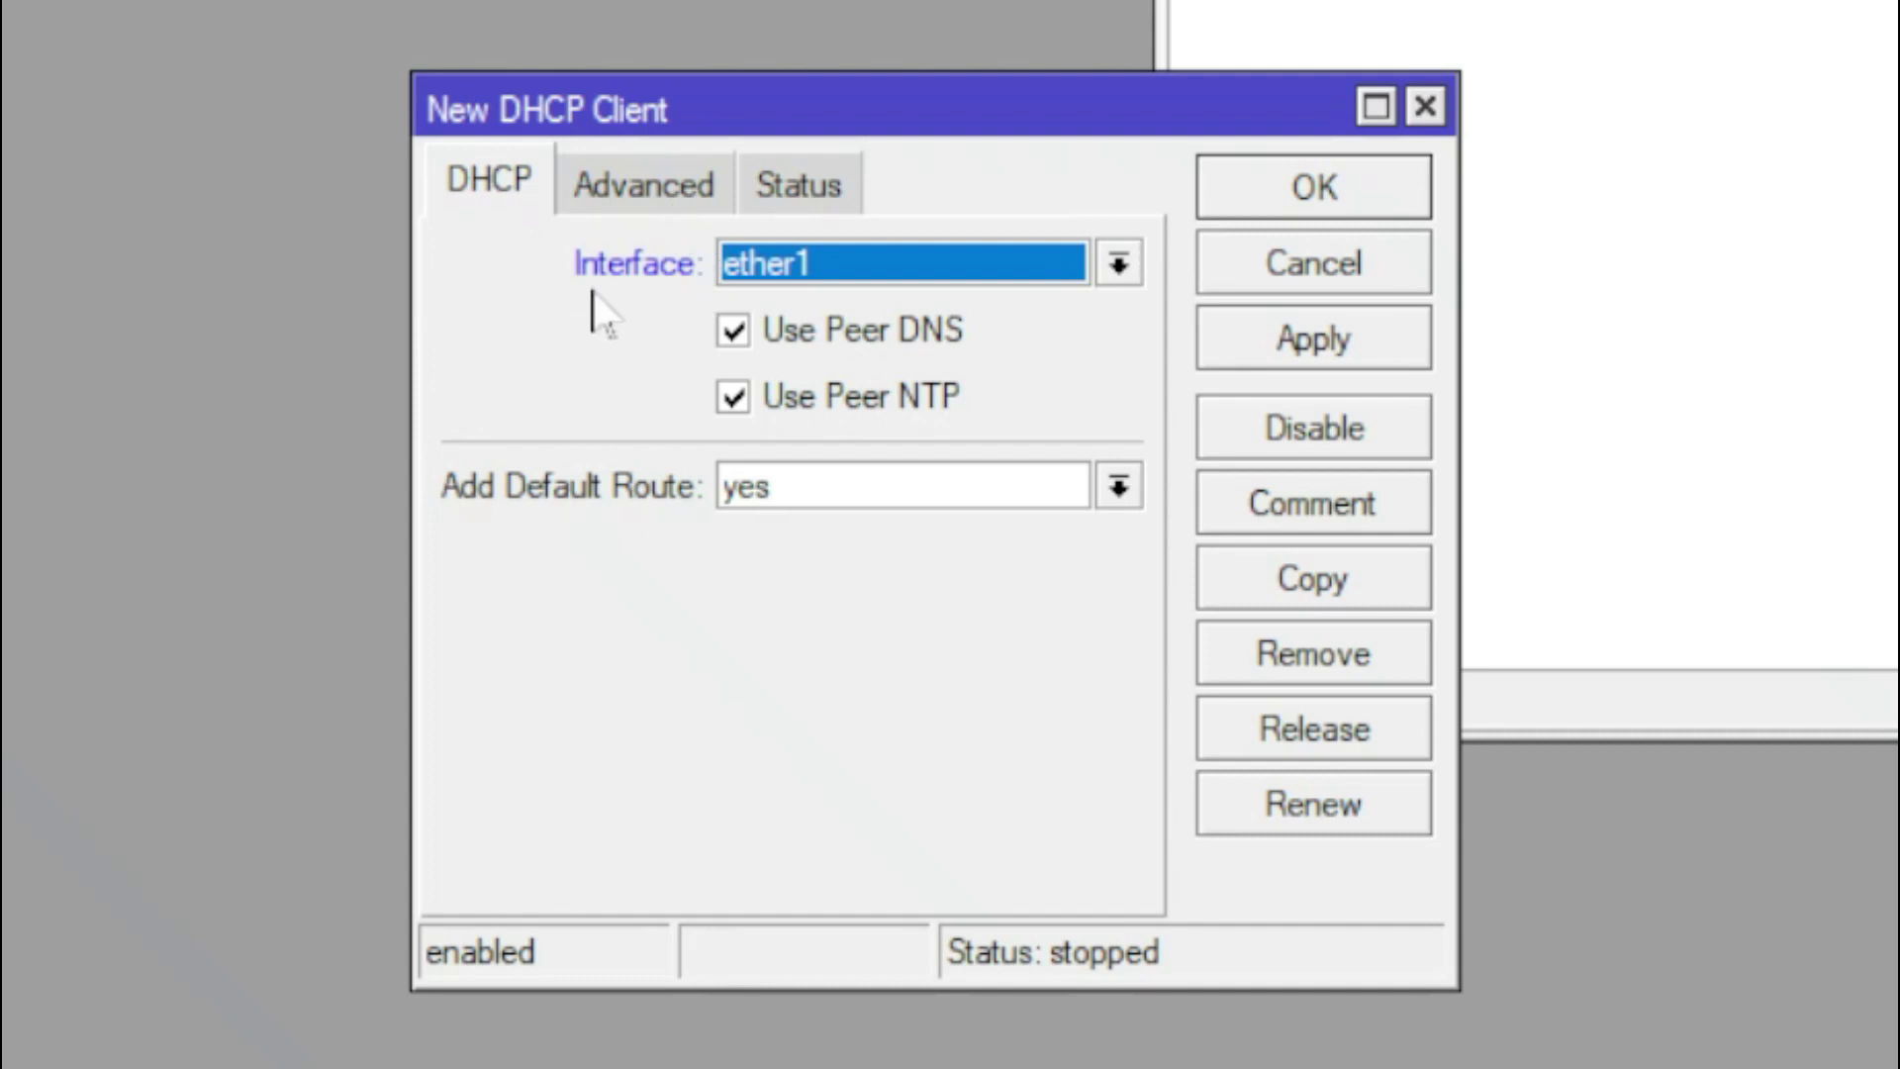
left_click(827, 266)
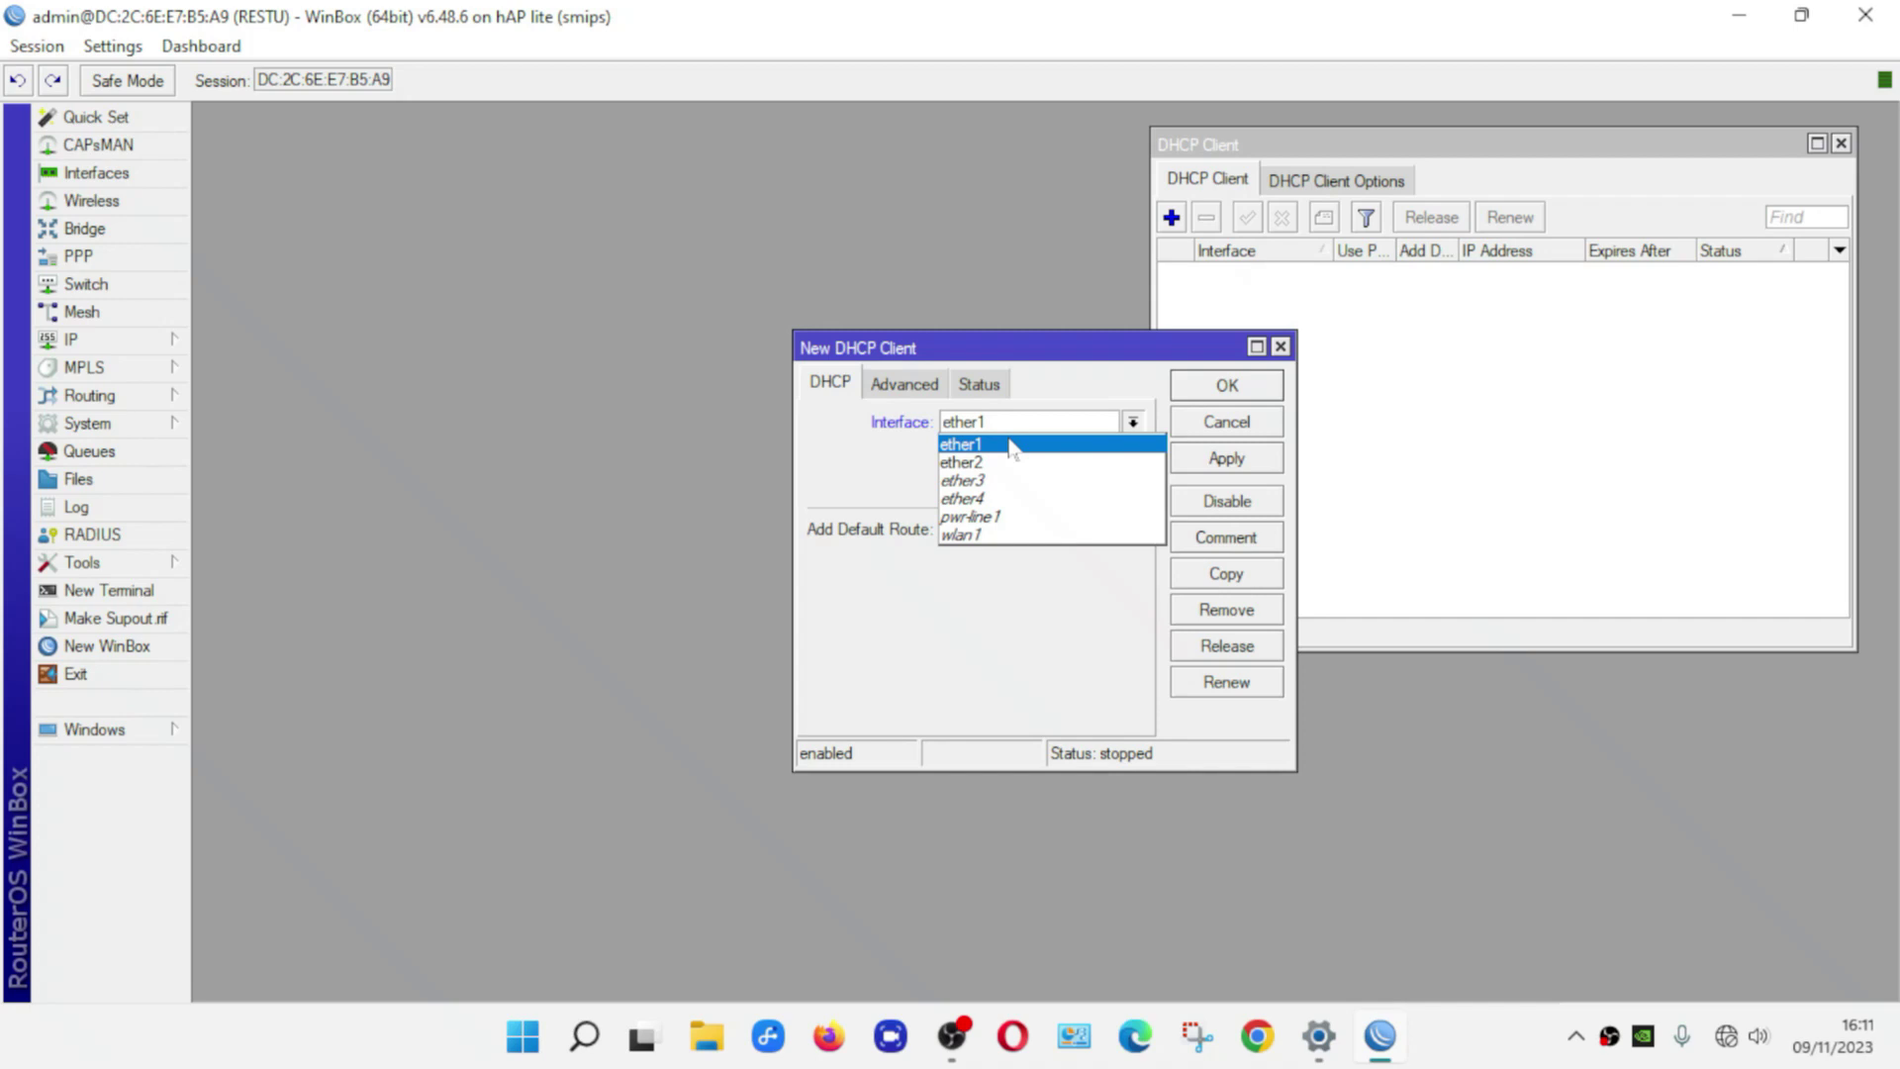
left_click(1011, 445)
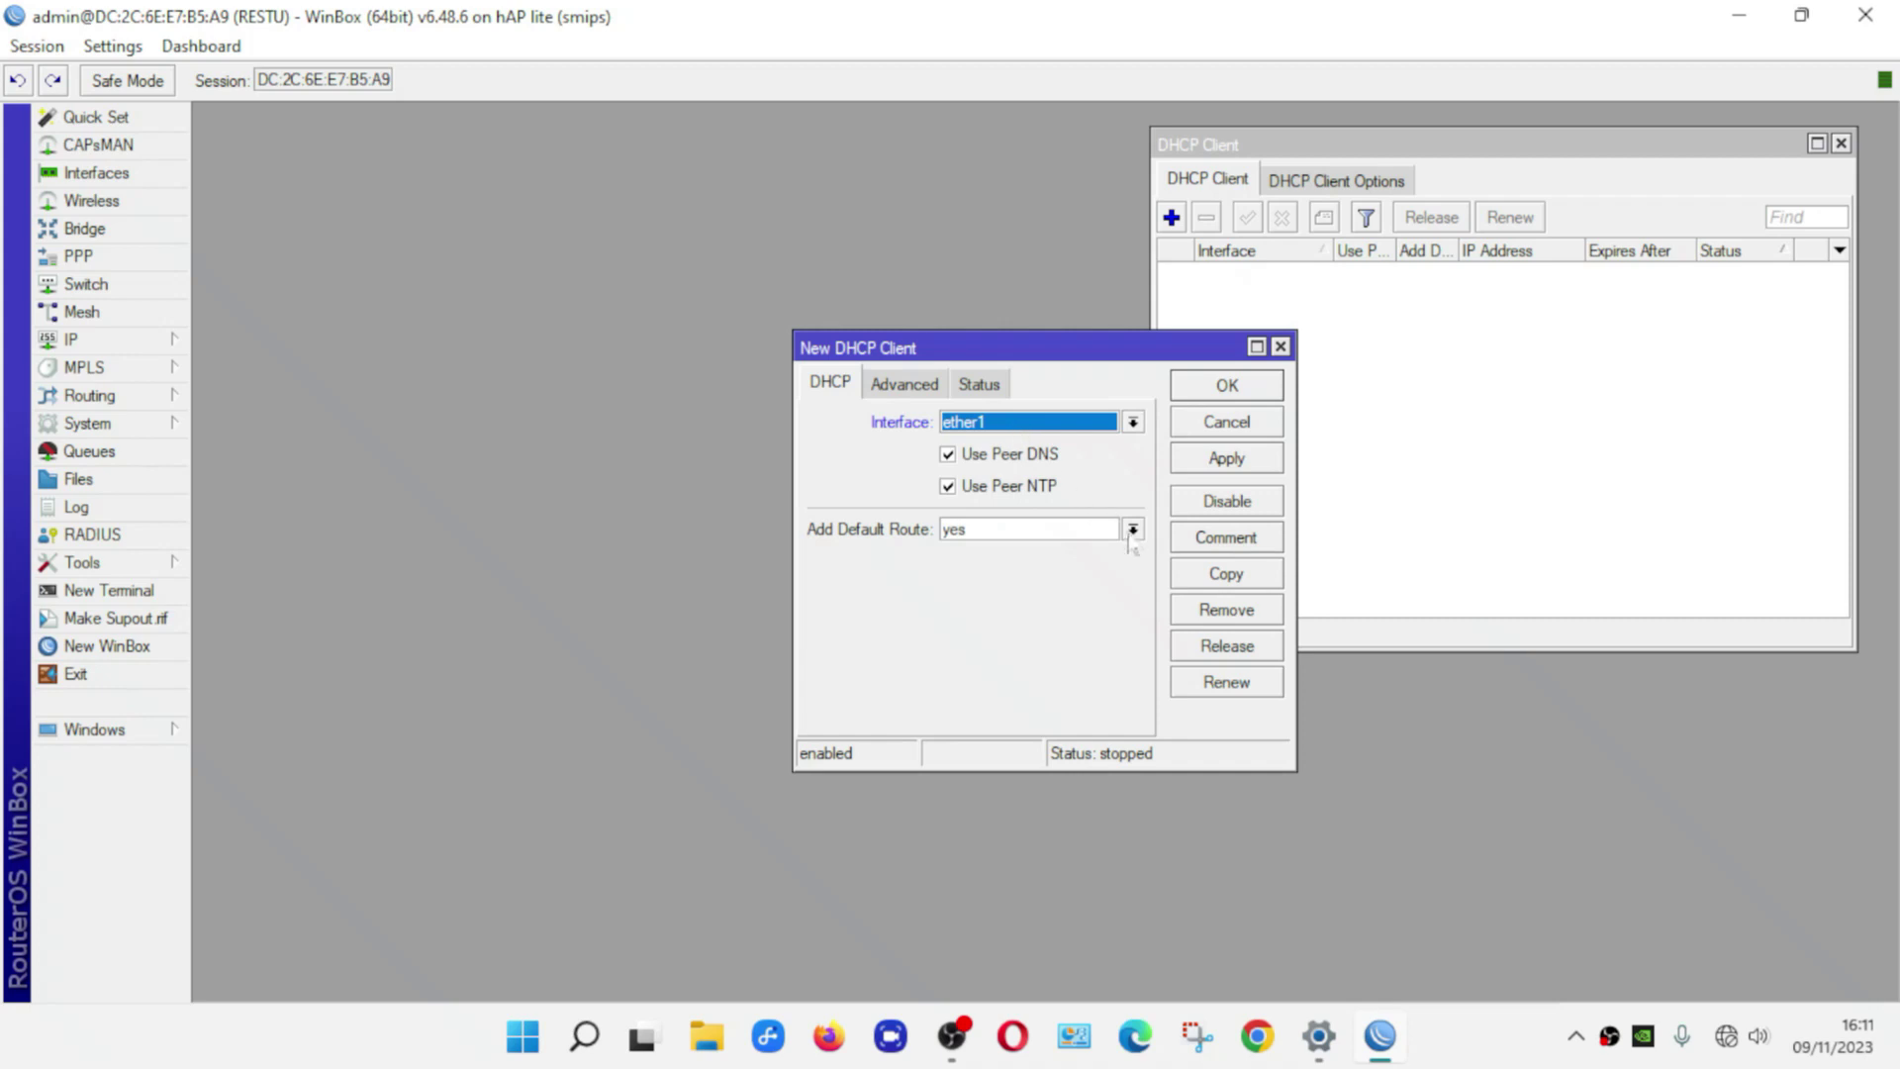
left_click(1269, 467)
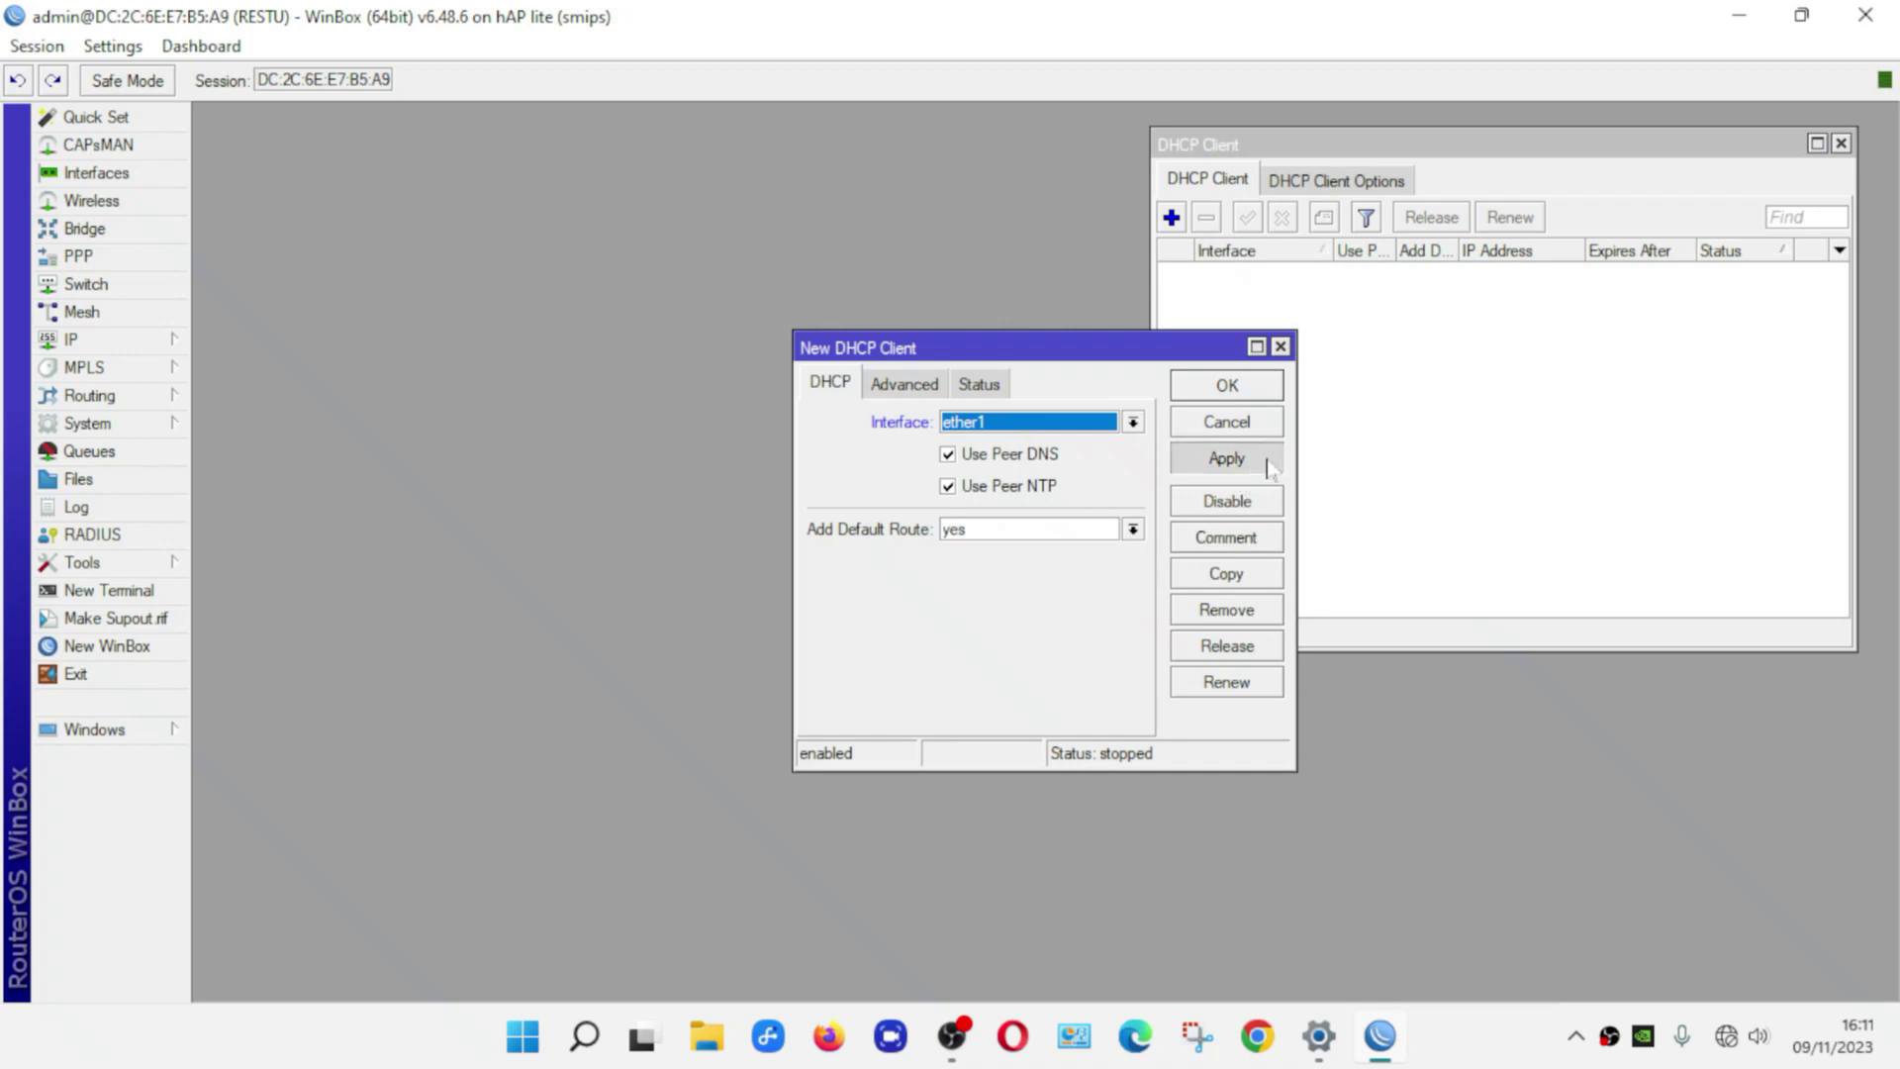
left_click(1256, 386)
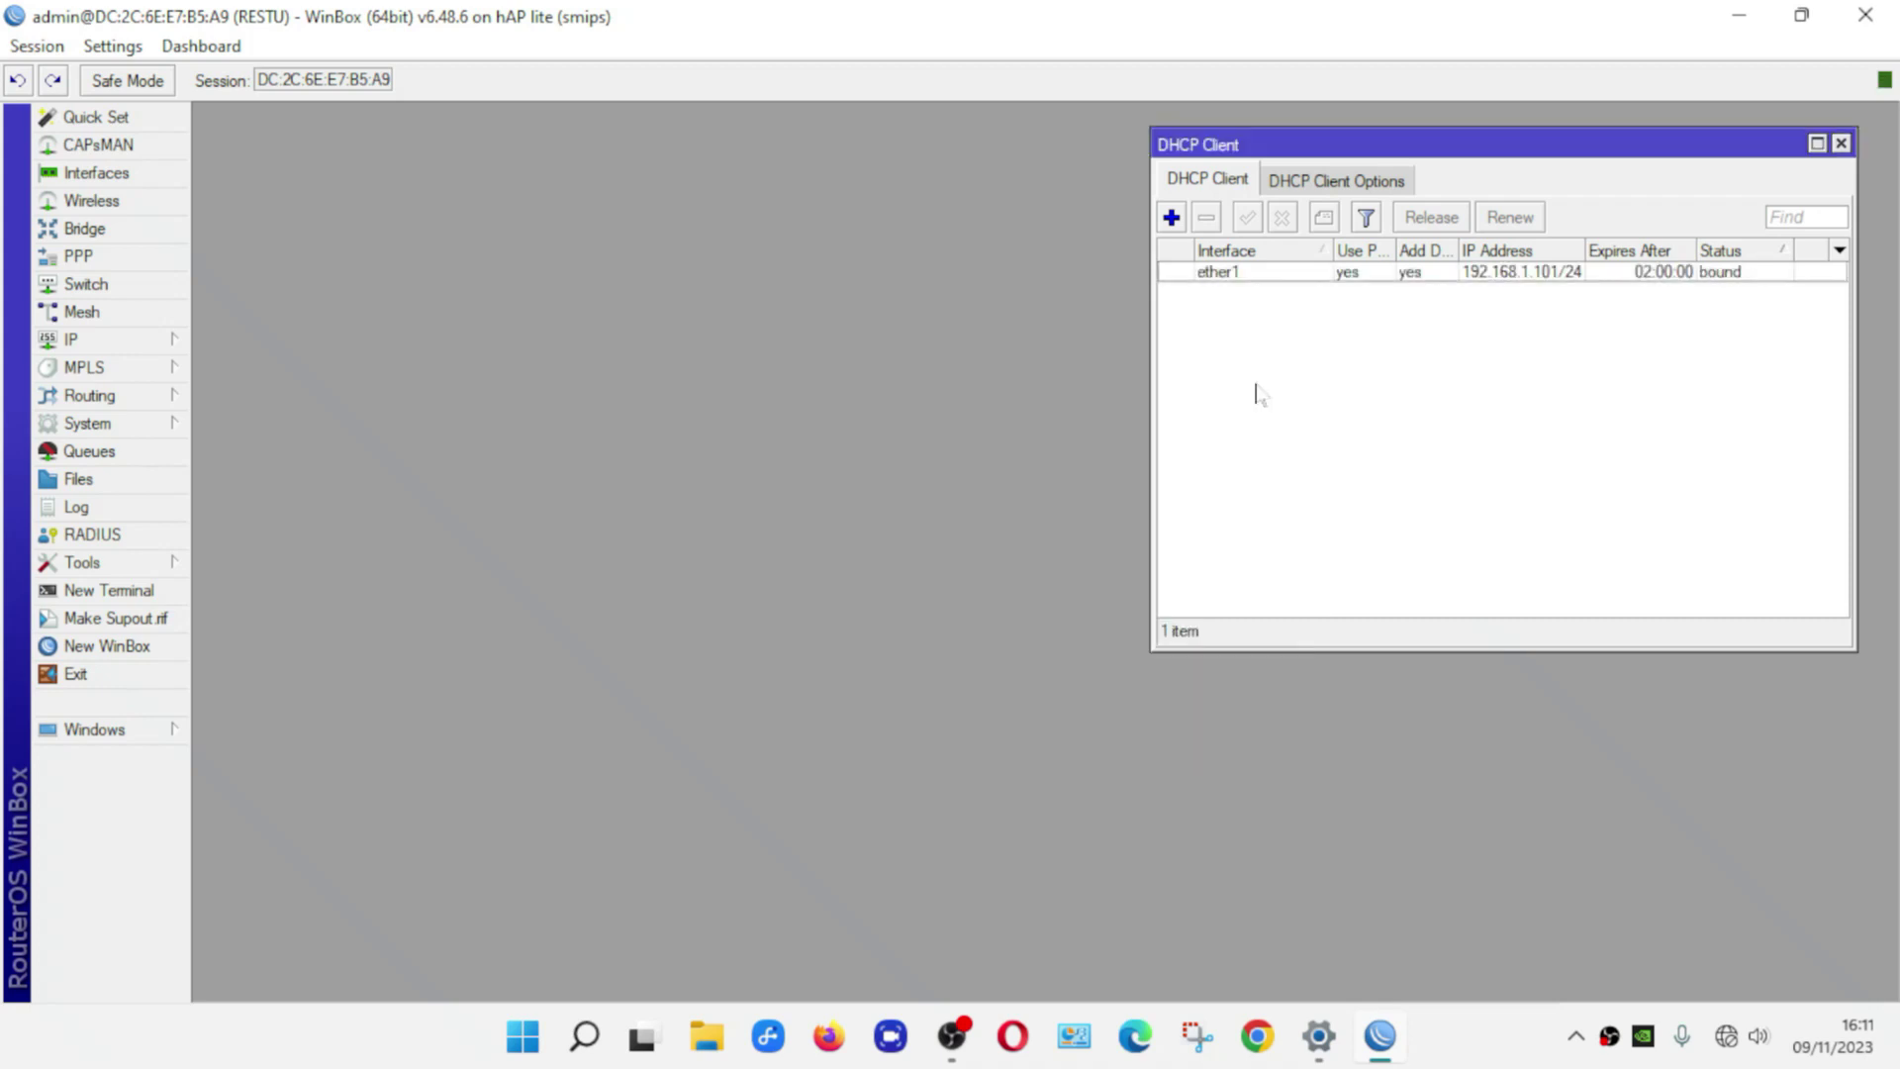
left_click(1745, 266)
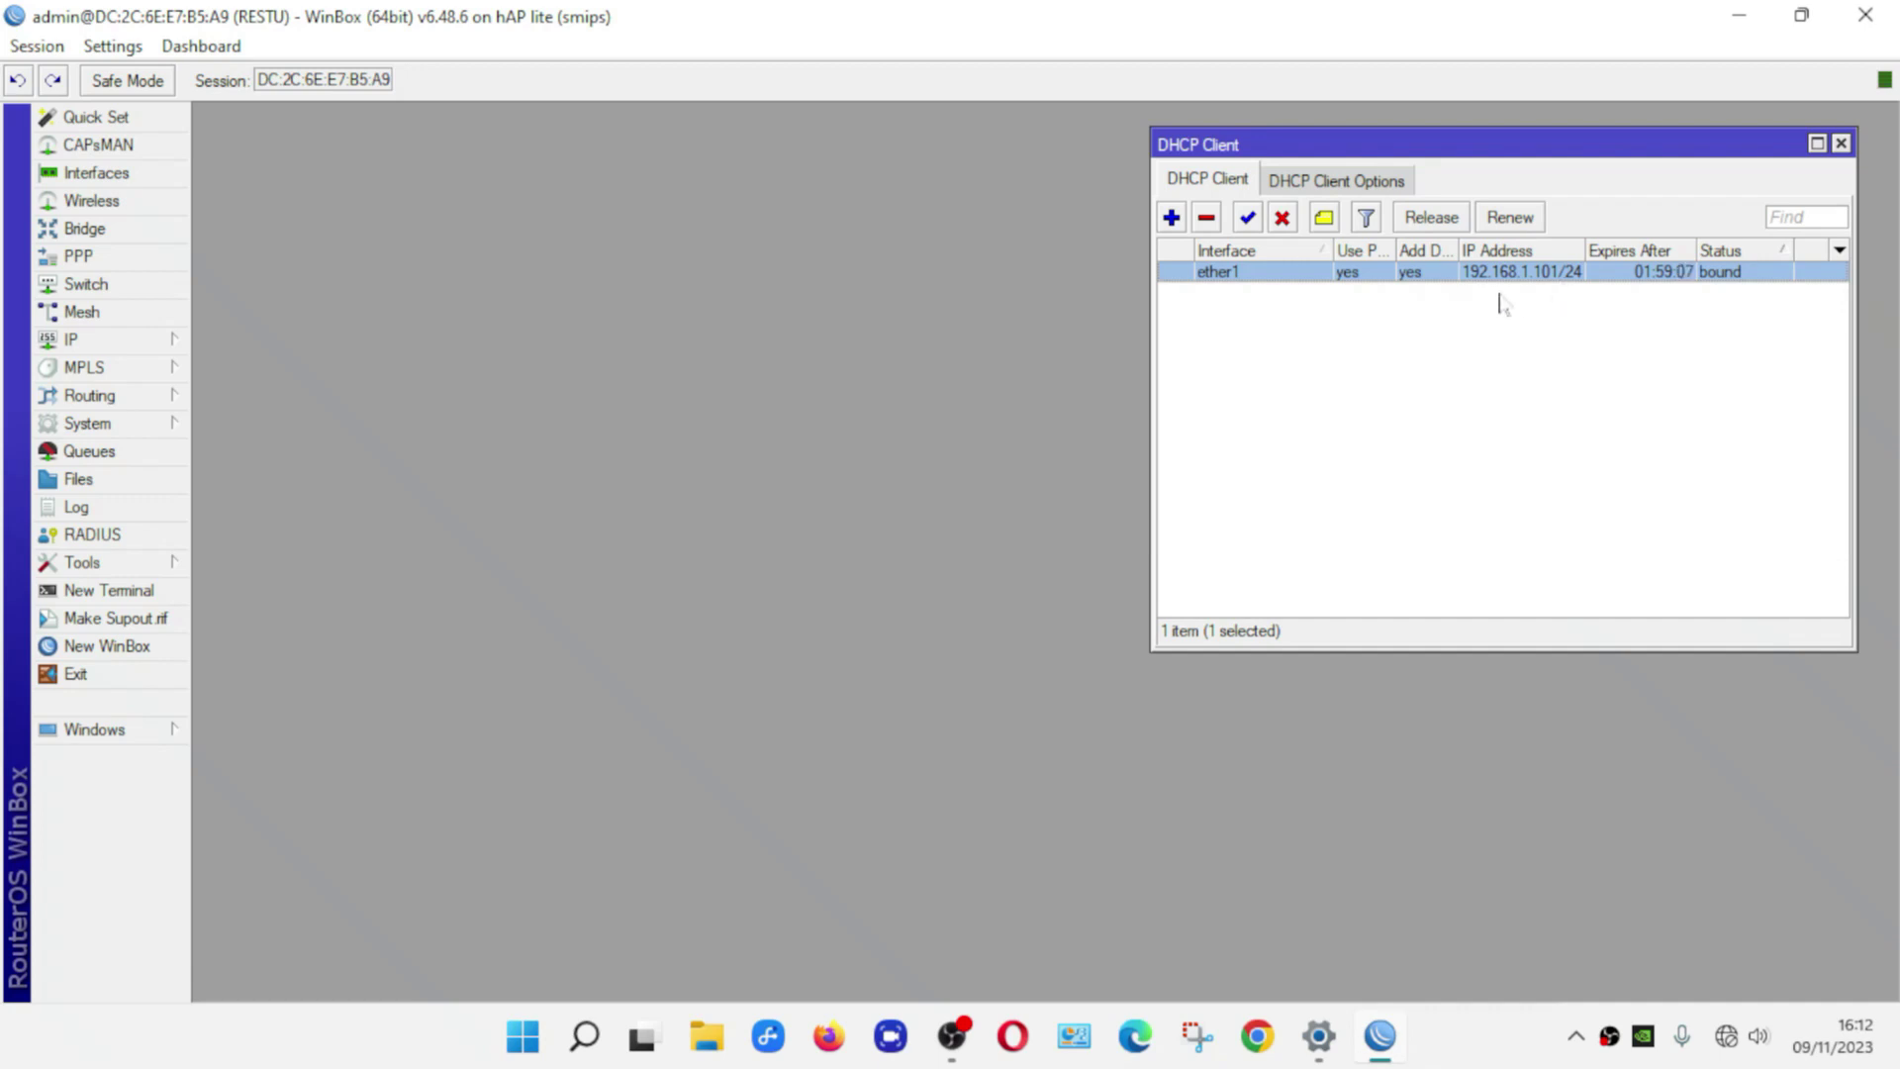
left_click(71, 339)
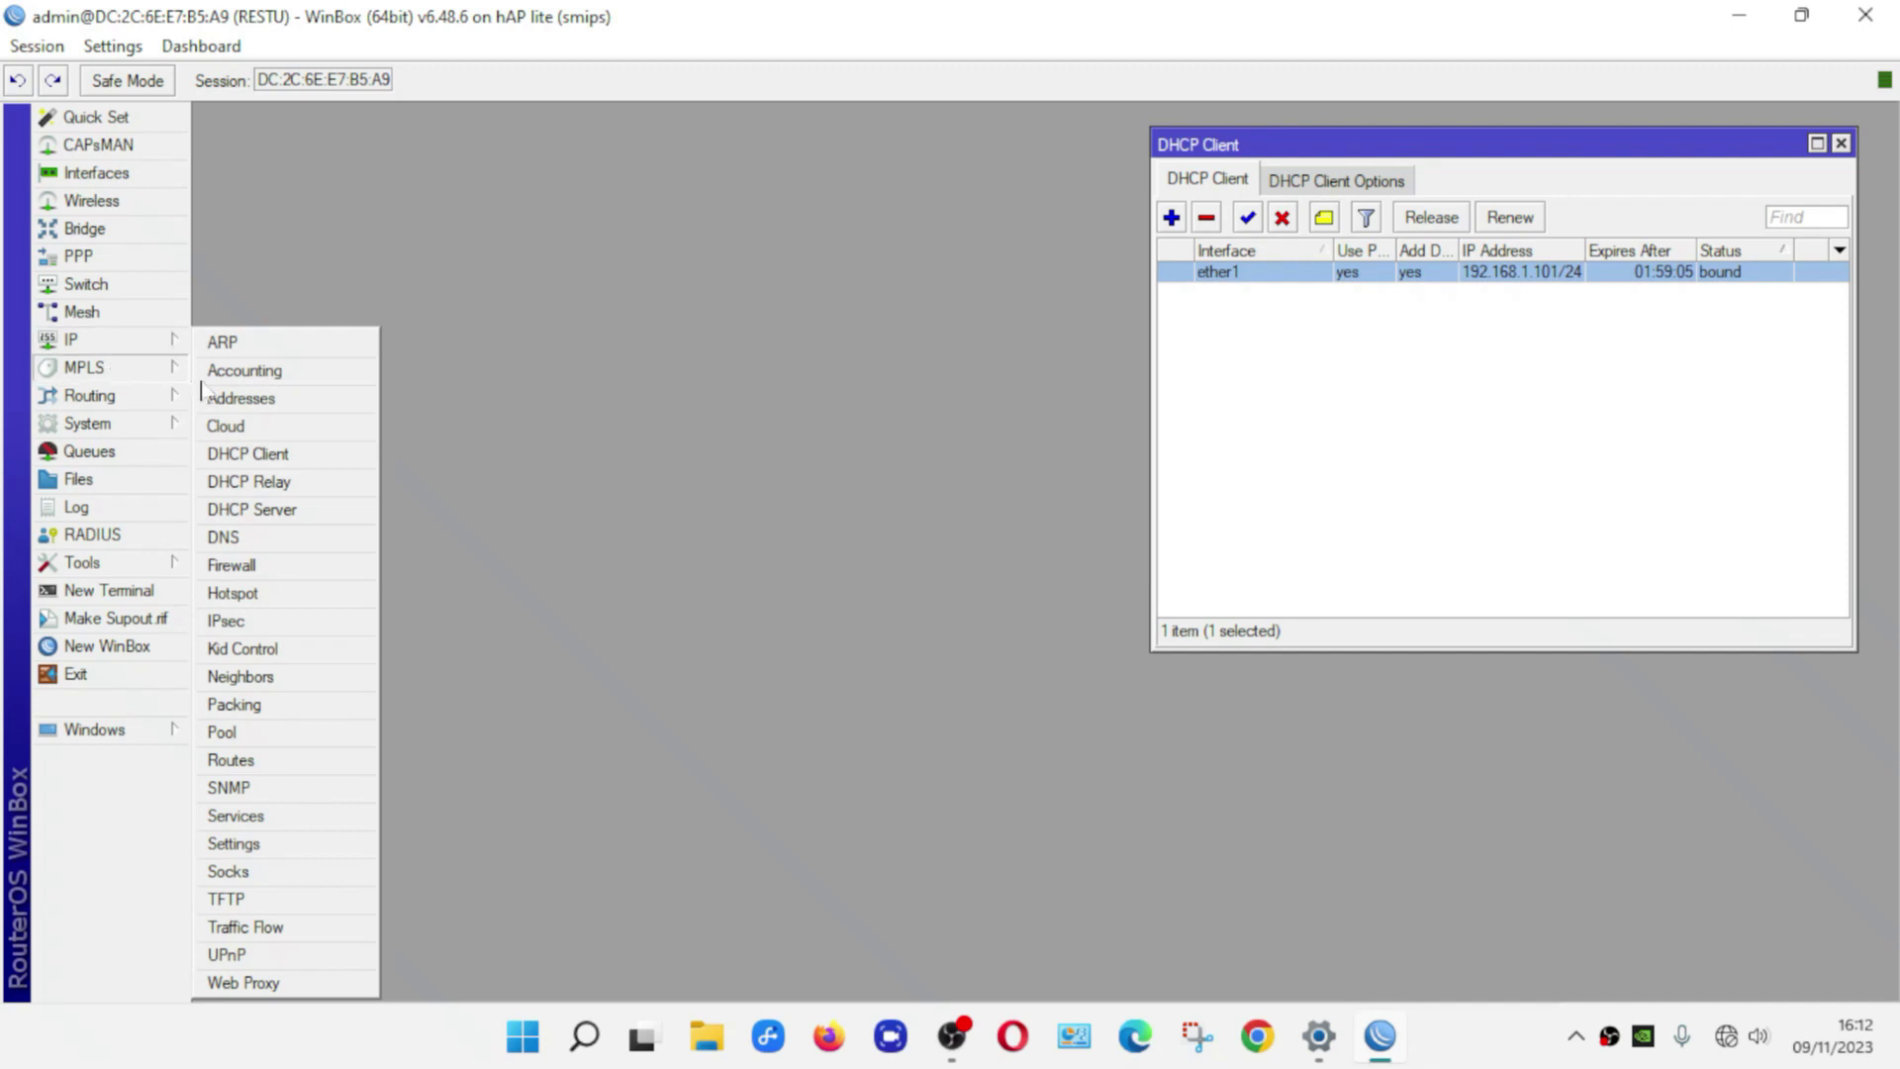
left_click(265, 404)
left_click(850, 398)
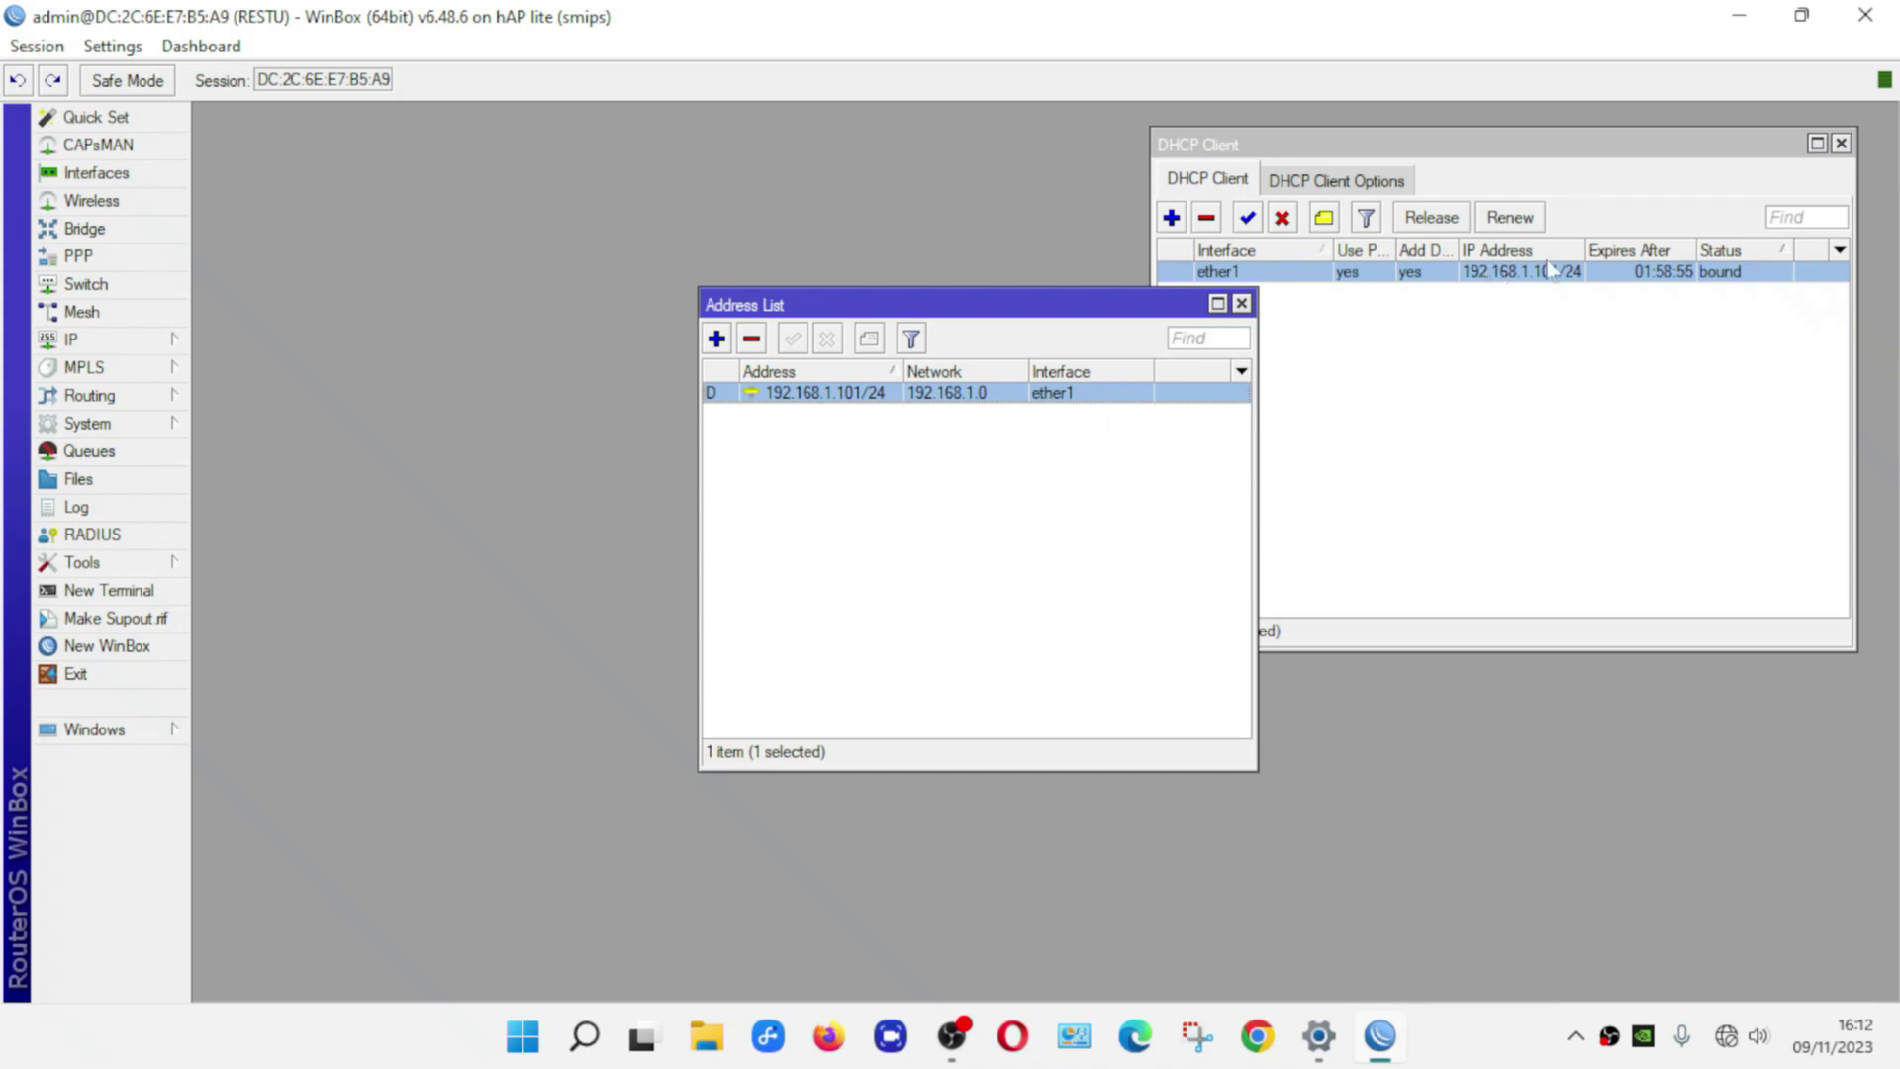
left_click(1241, 304)
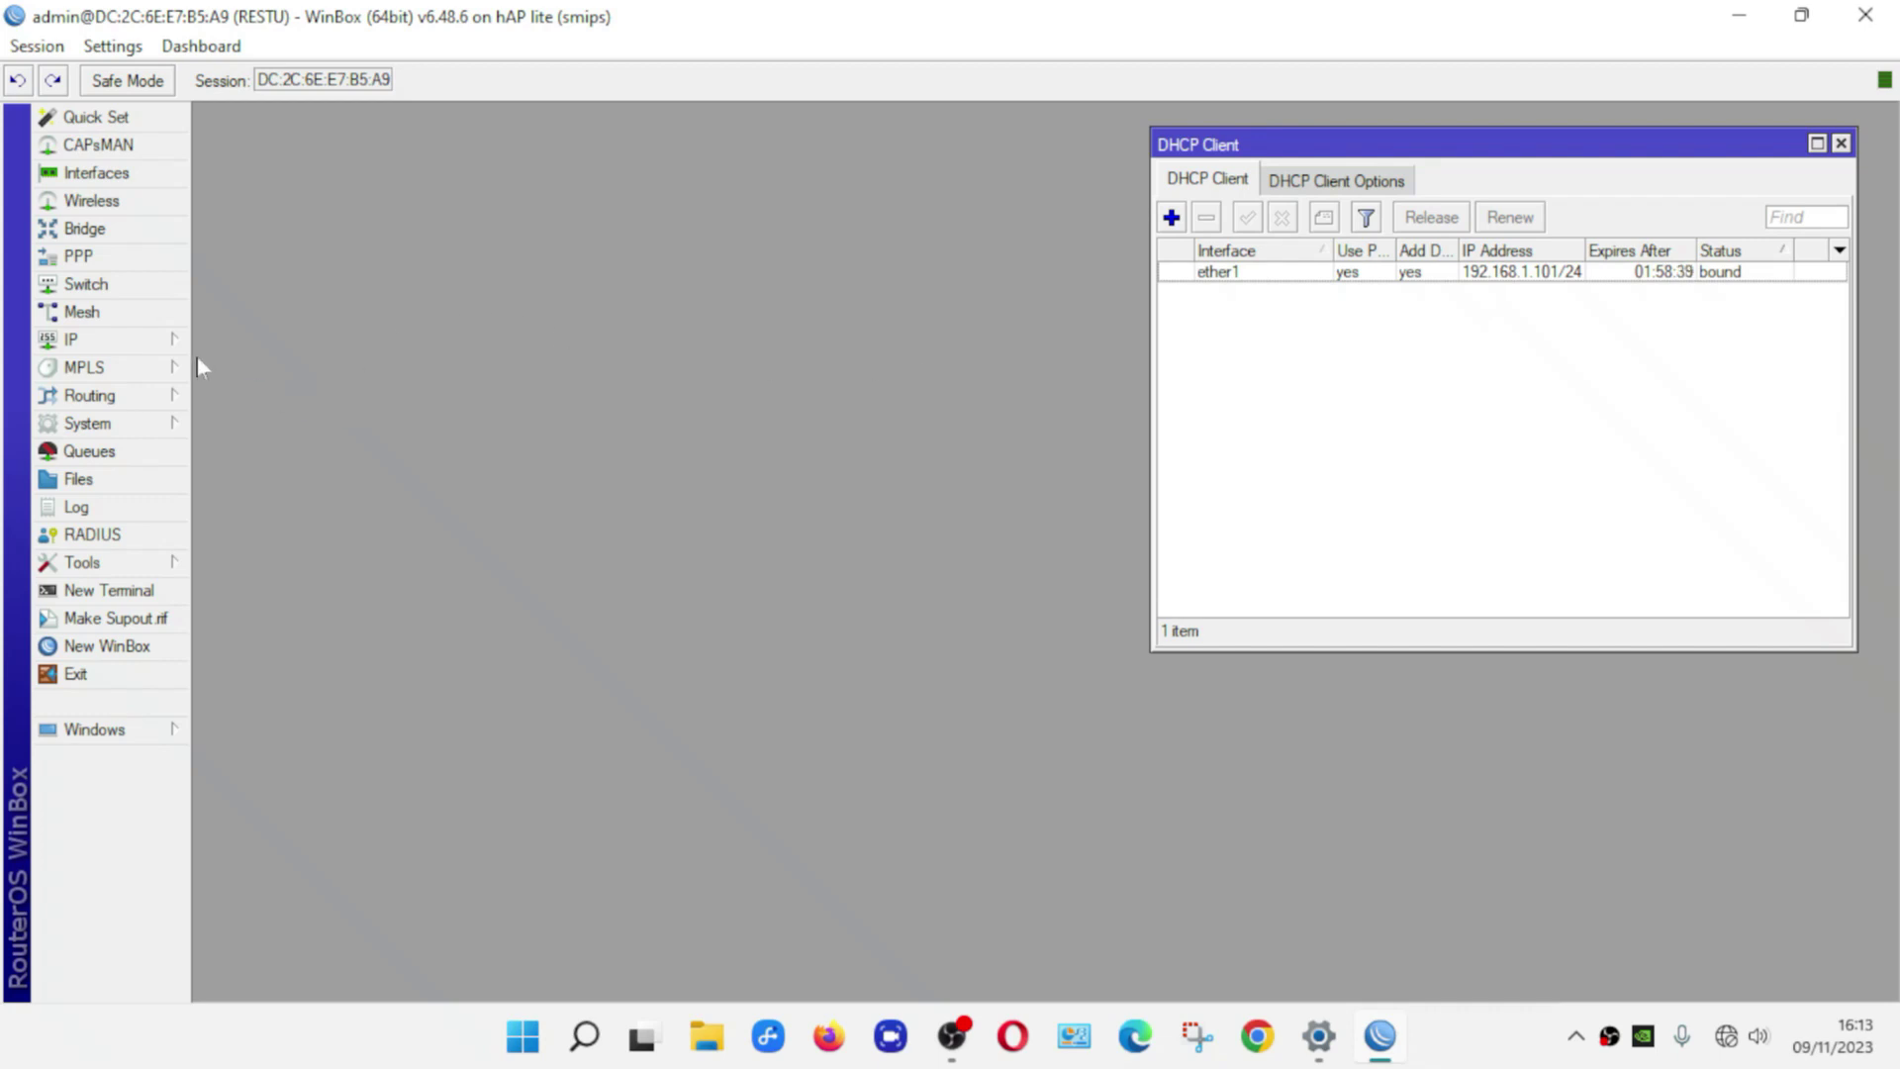
Set DNS servers 8.8.8.8 and 8.8.4.4 with Allow Remote Requests enabled
left_click(172, 345)
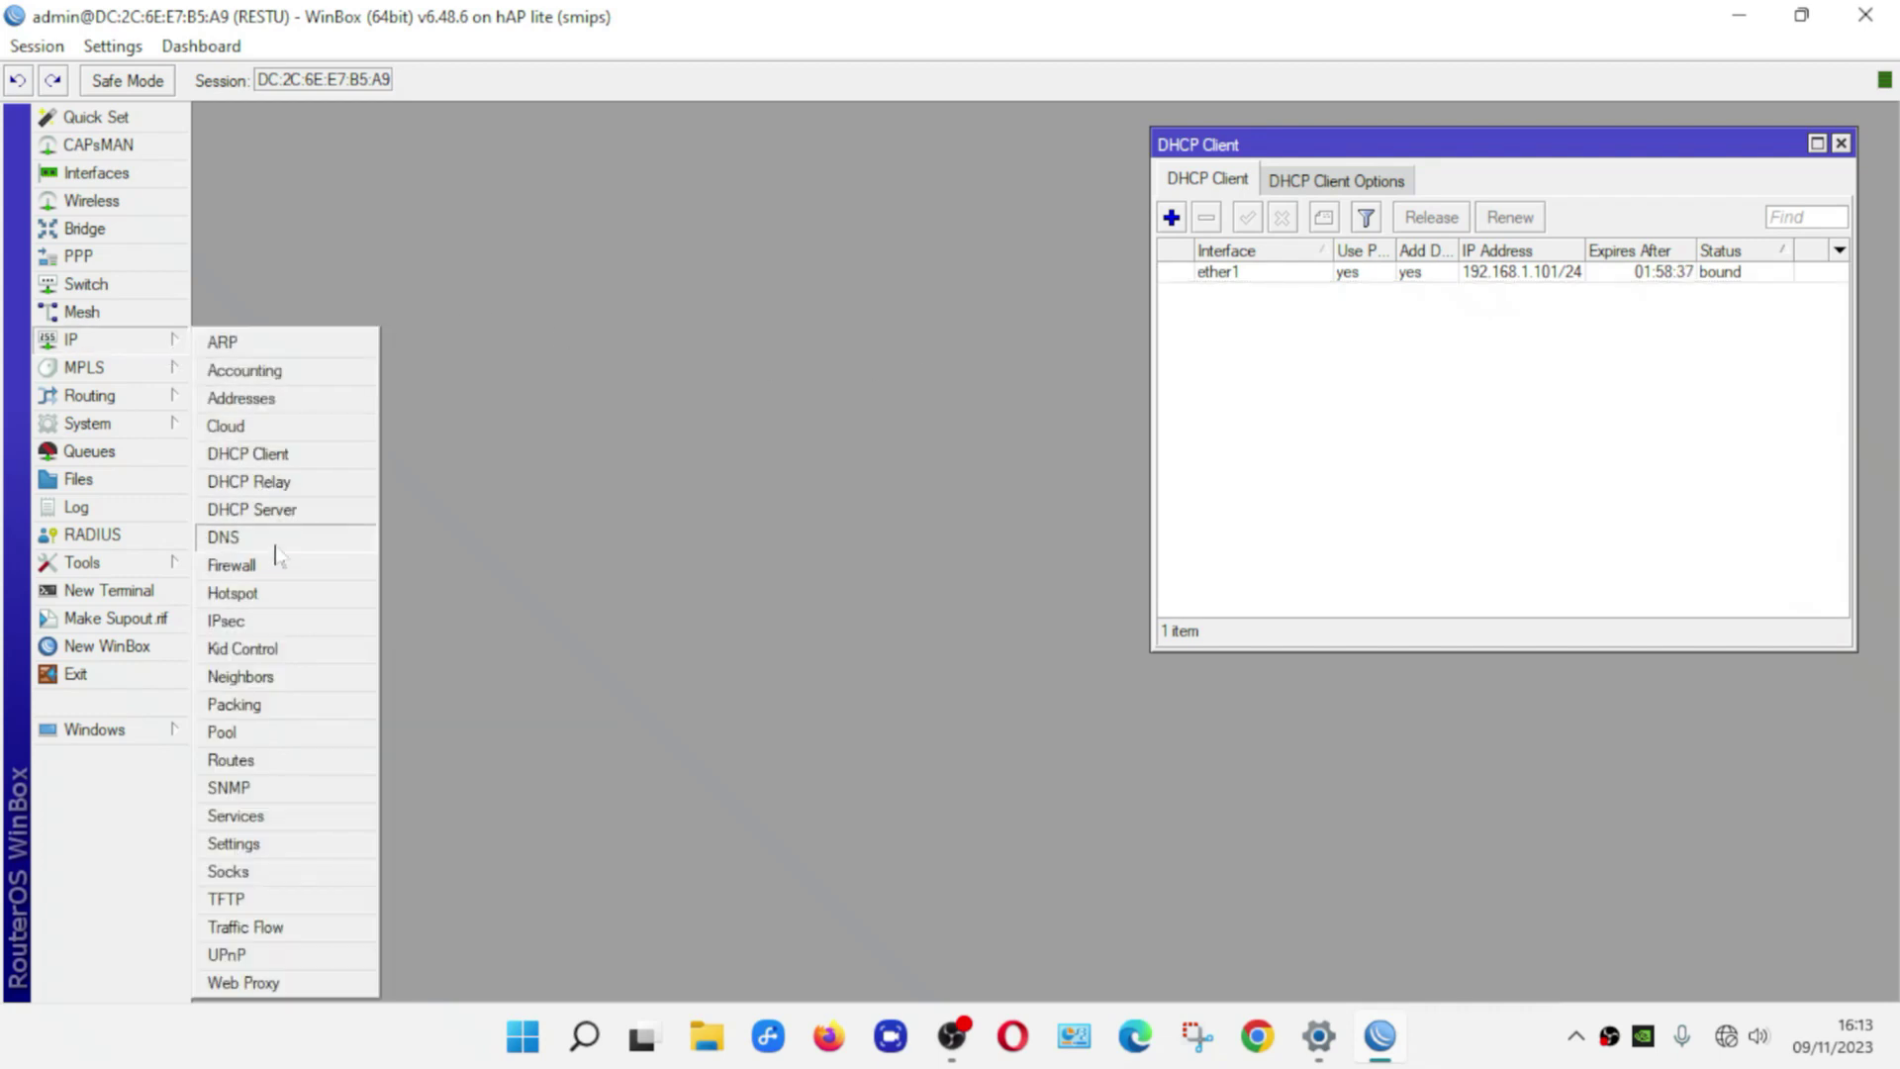
left_click(277, 546)
left_click_drag(921, 389, 757, 186)
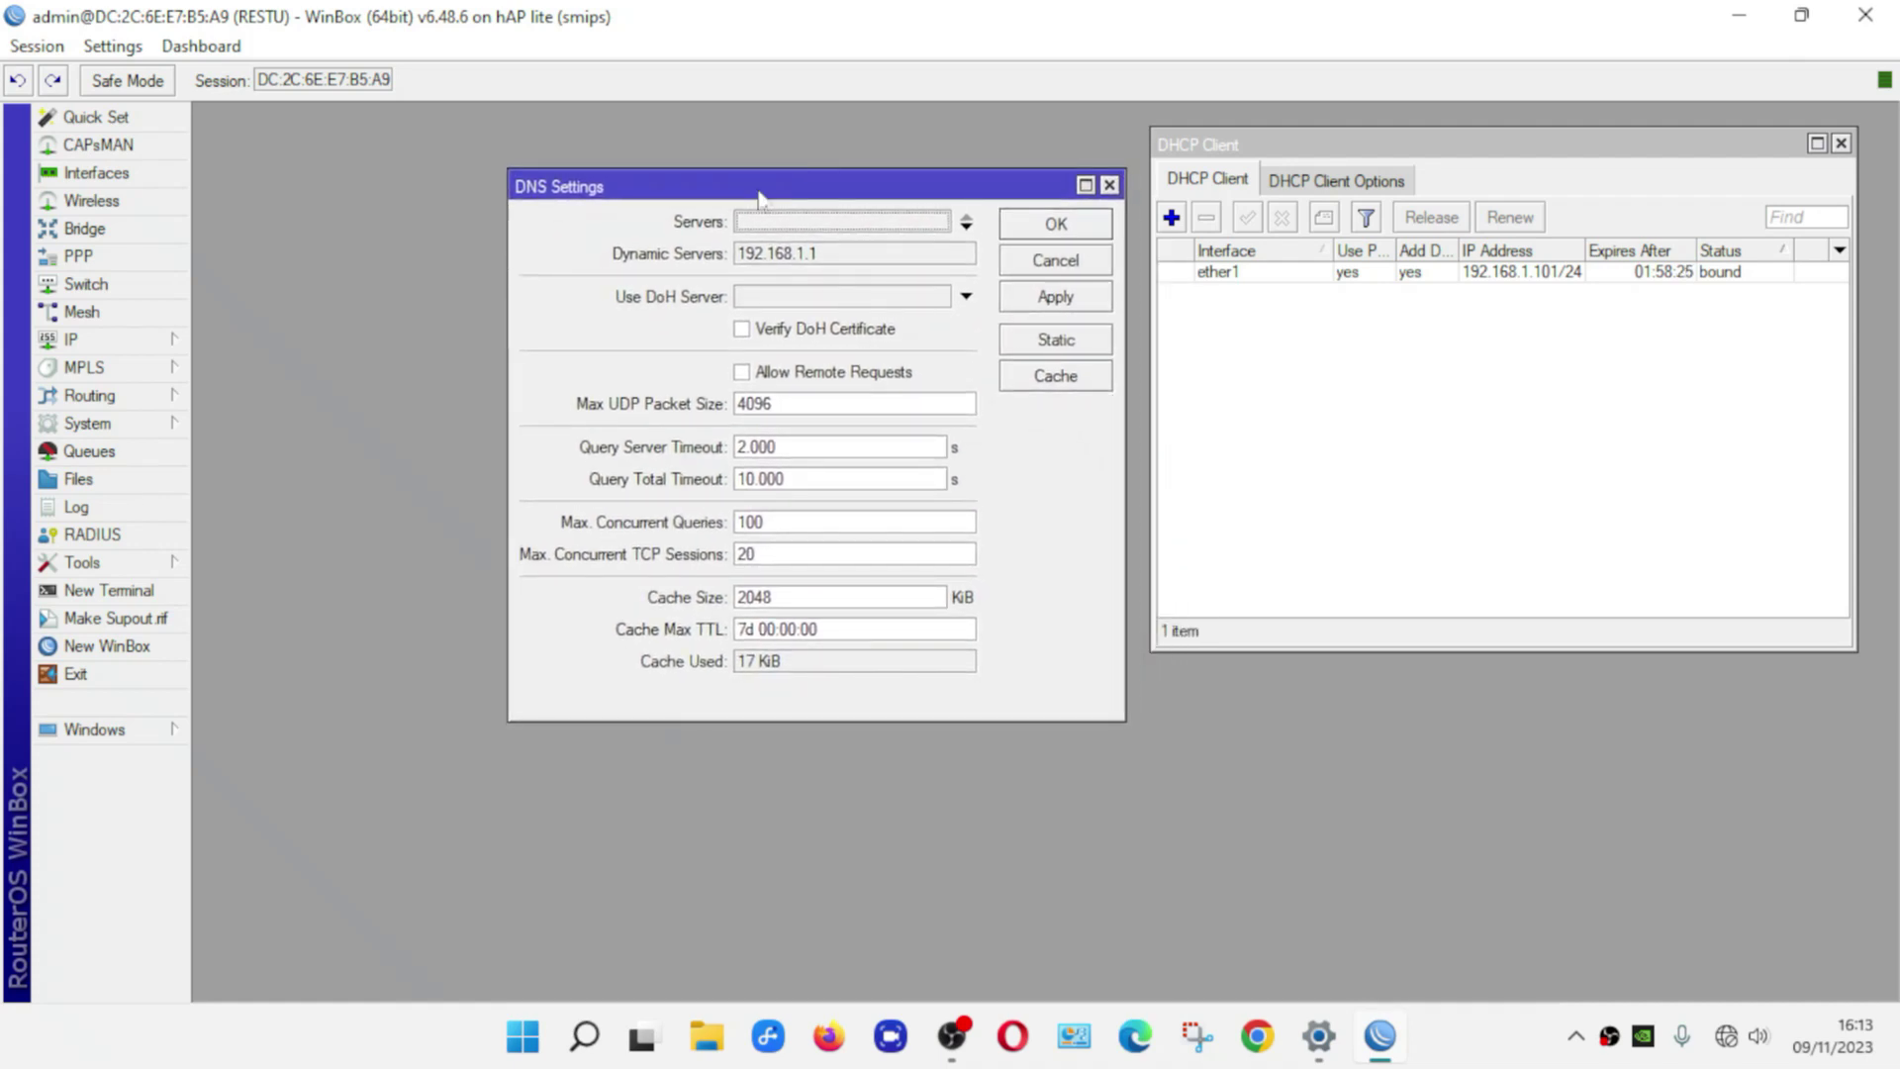
left_click(786, 222)
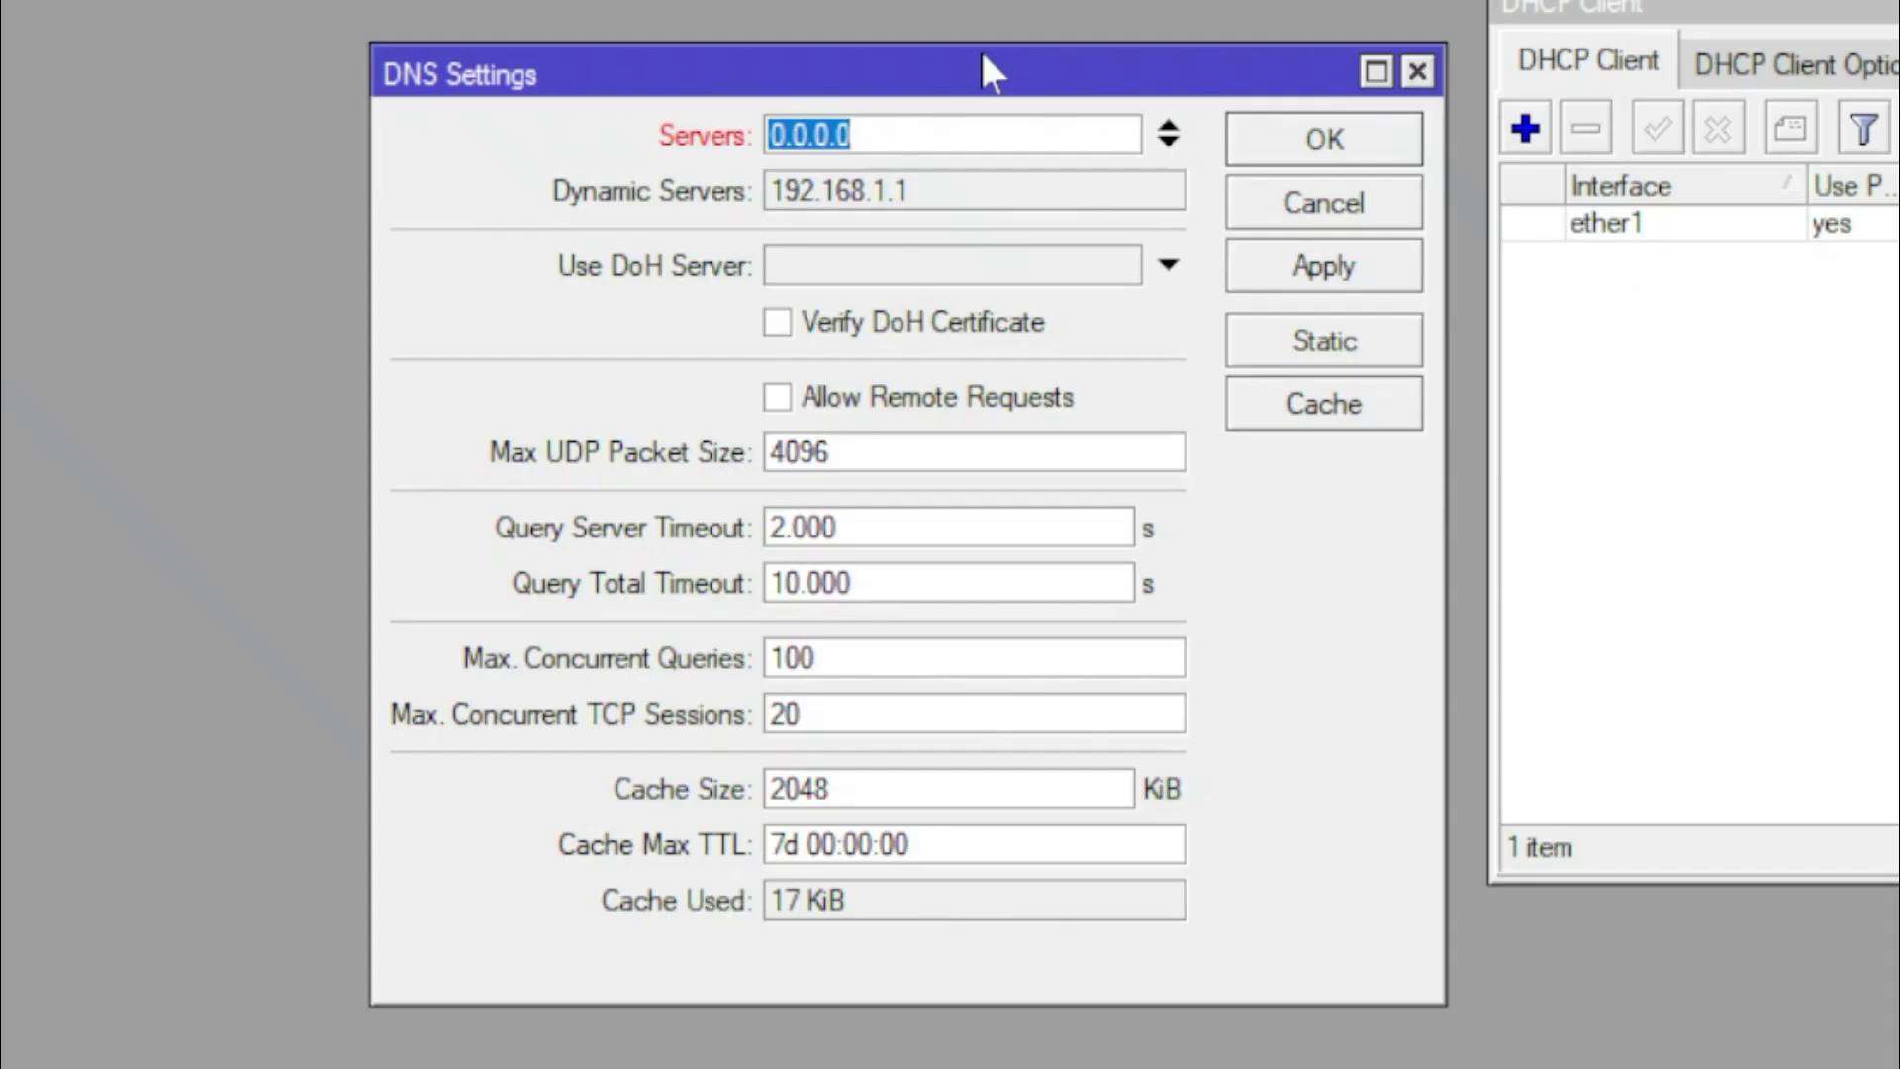
type("8")
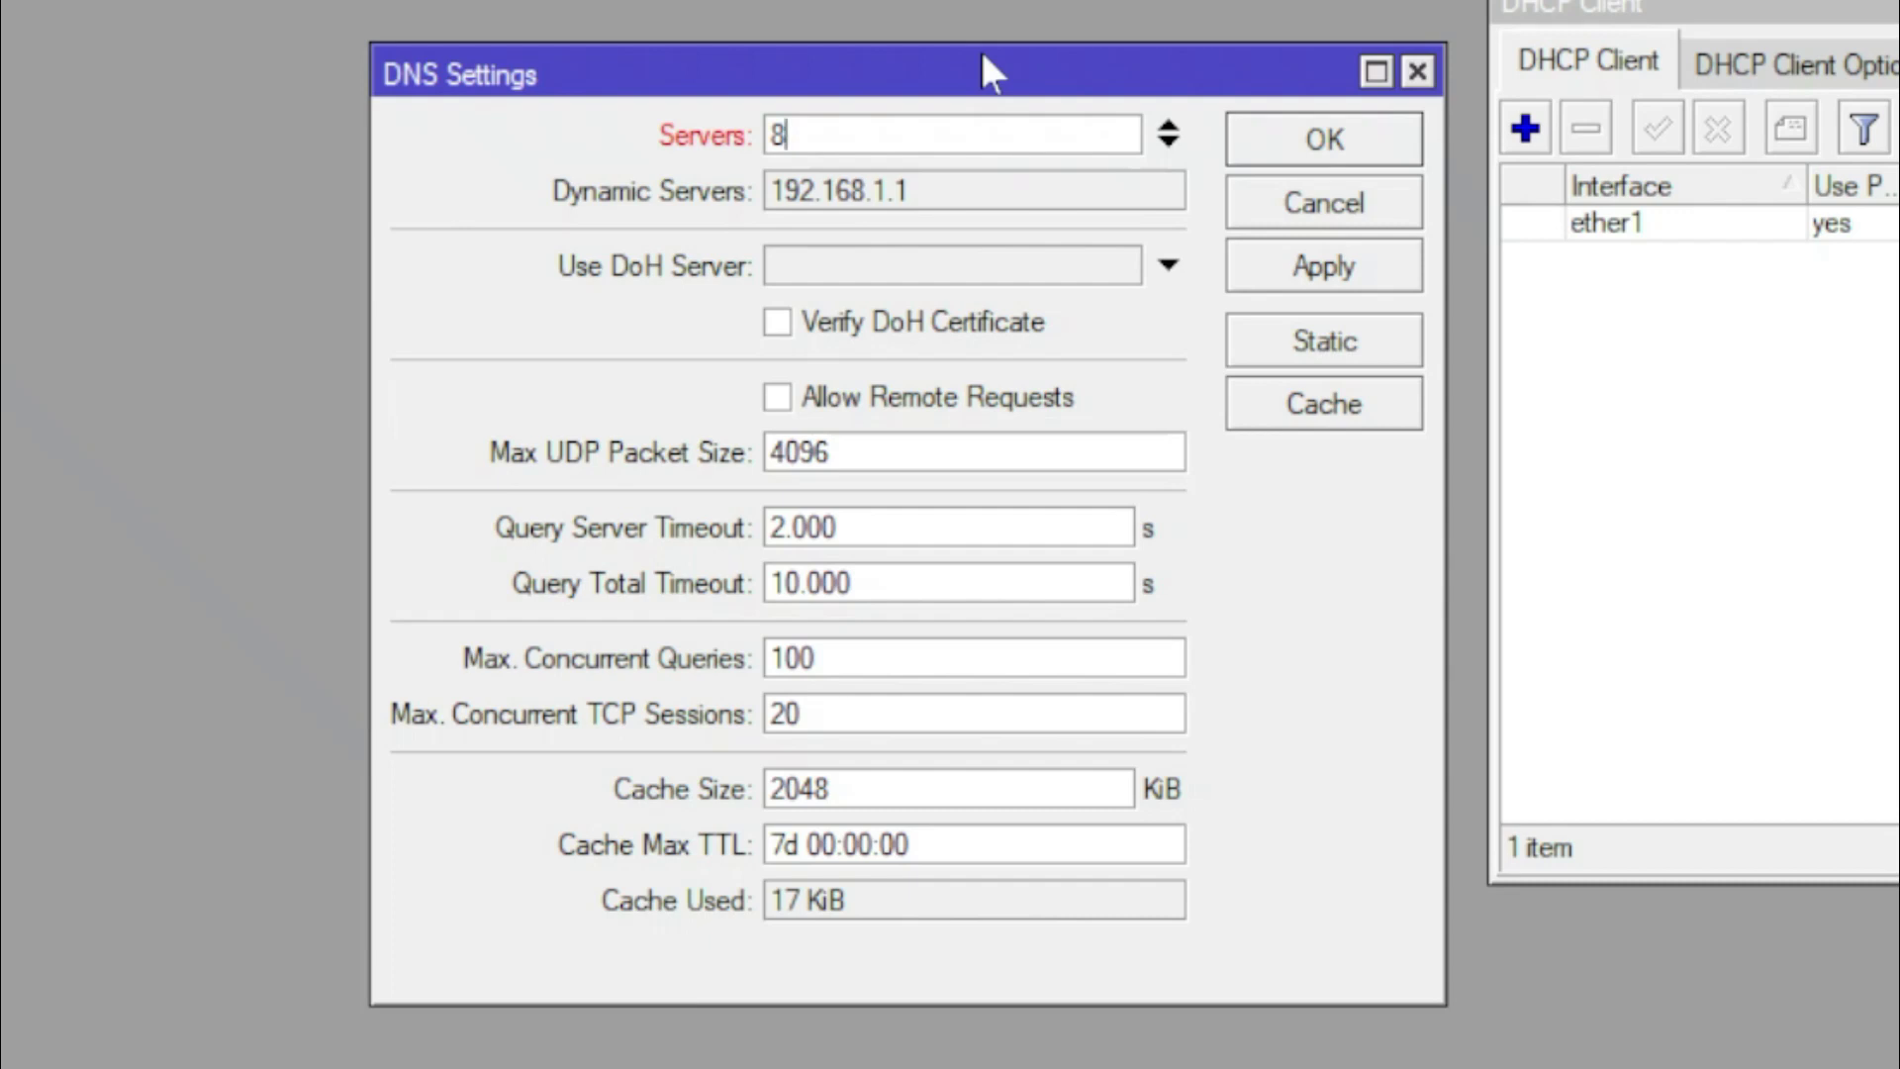
type(".8.8.8")
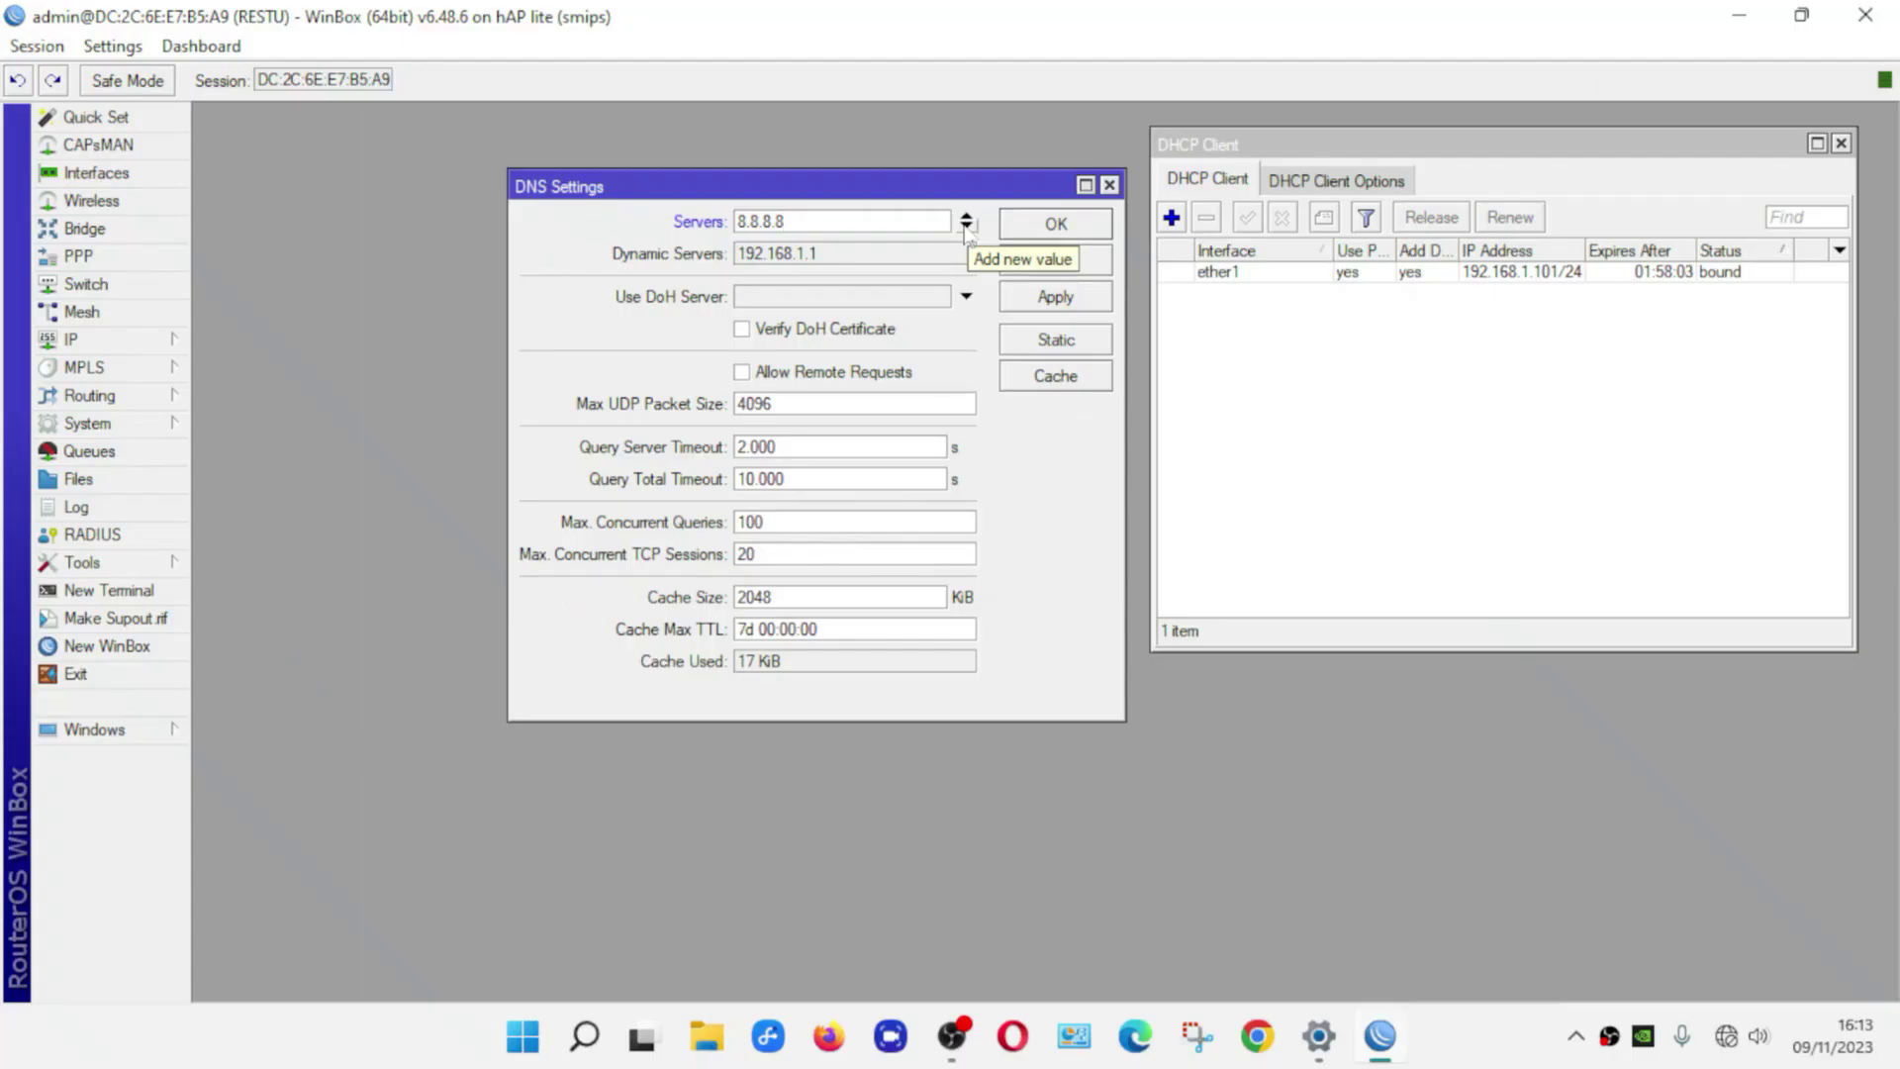
left_click(1169, 143)
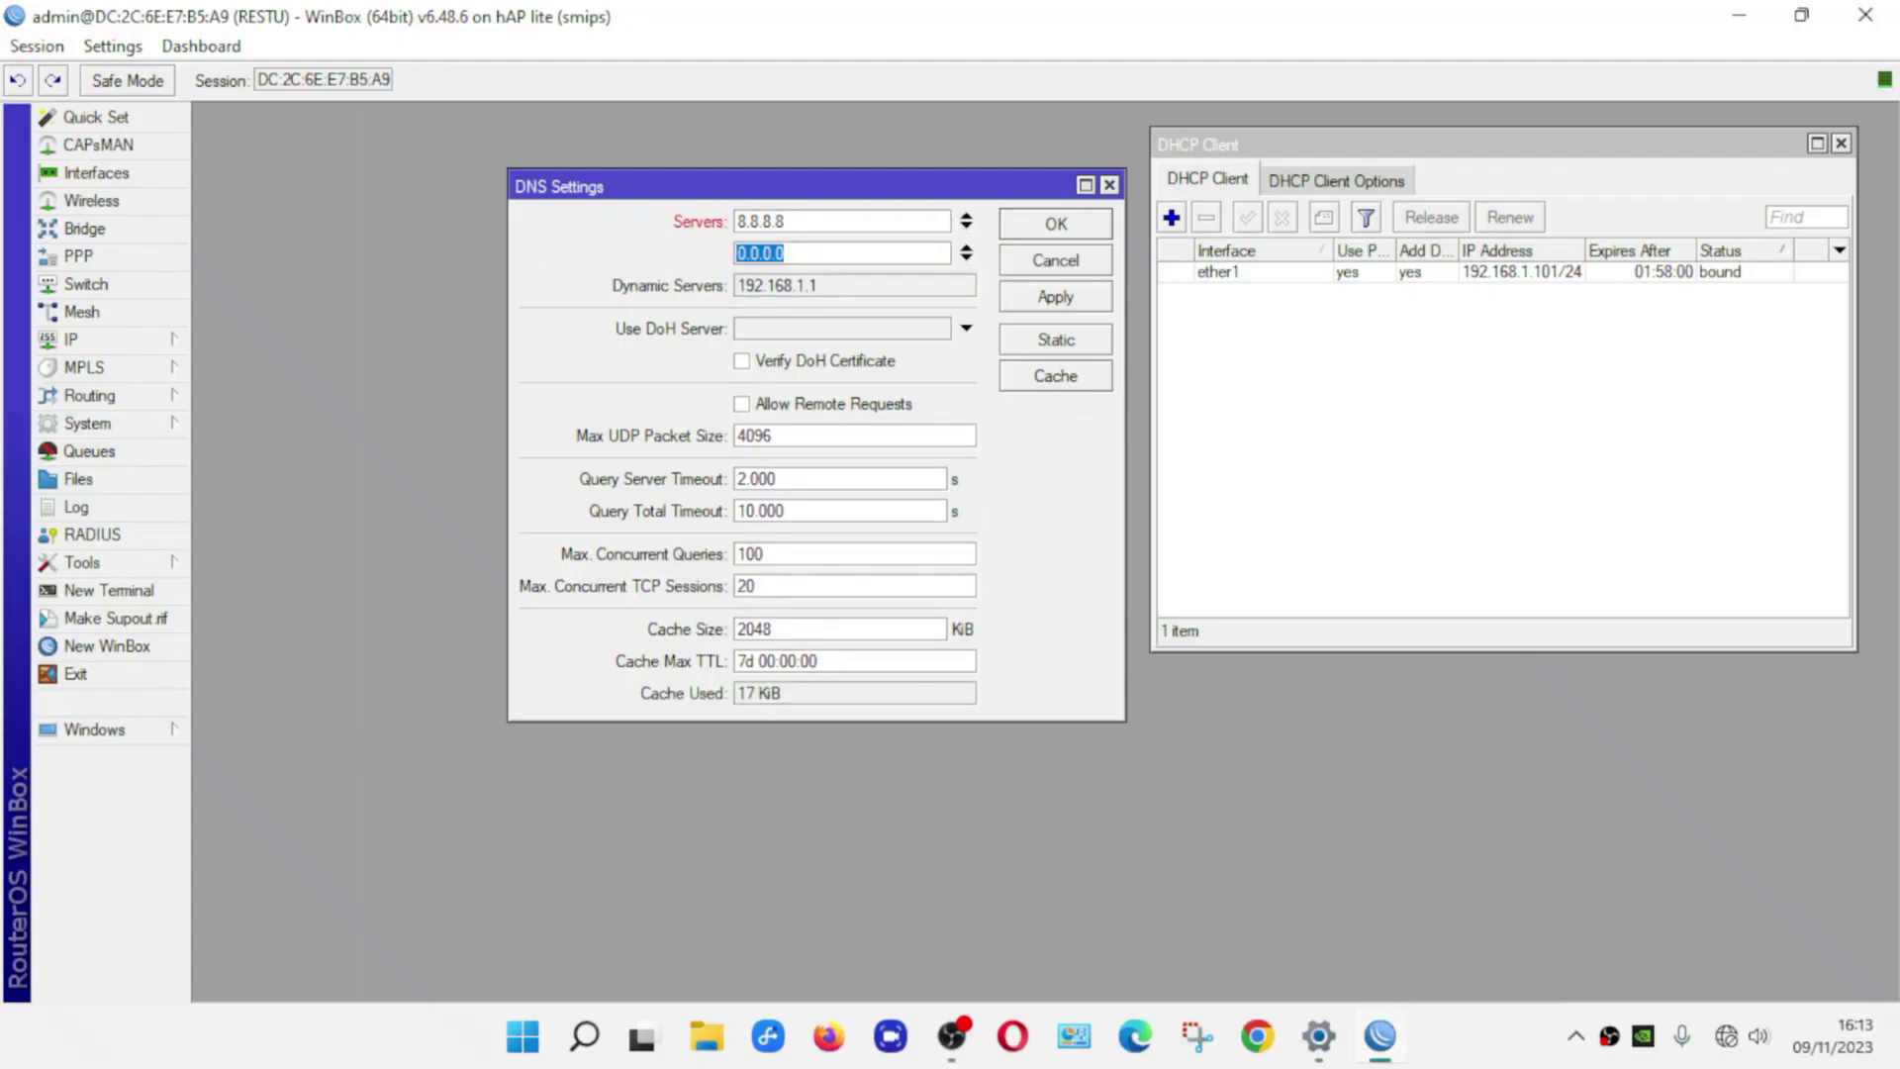
type("8.8.4.4")
left_click(741, 405)
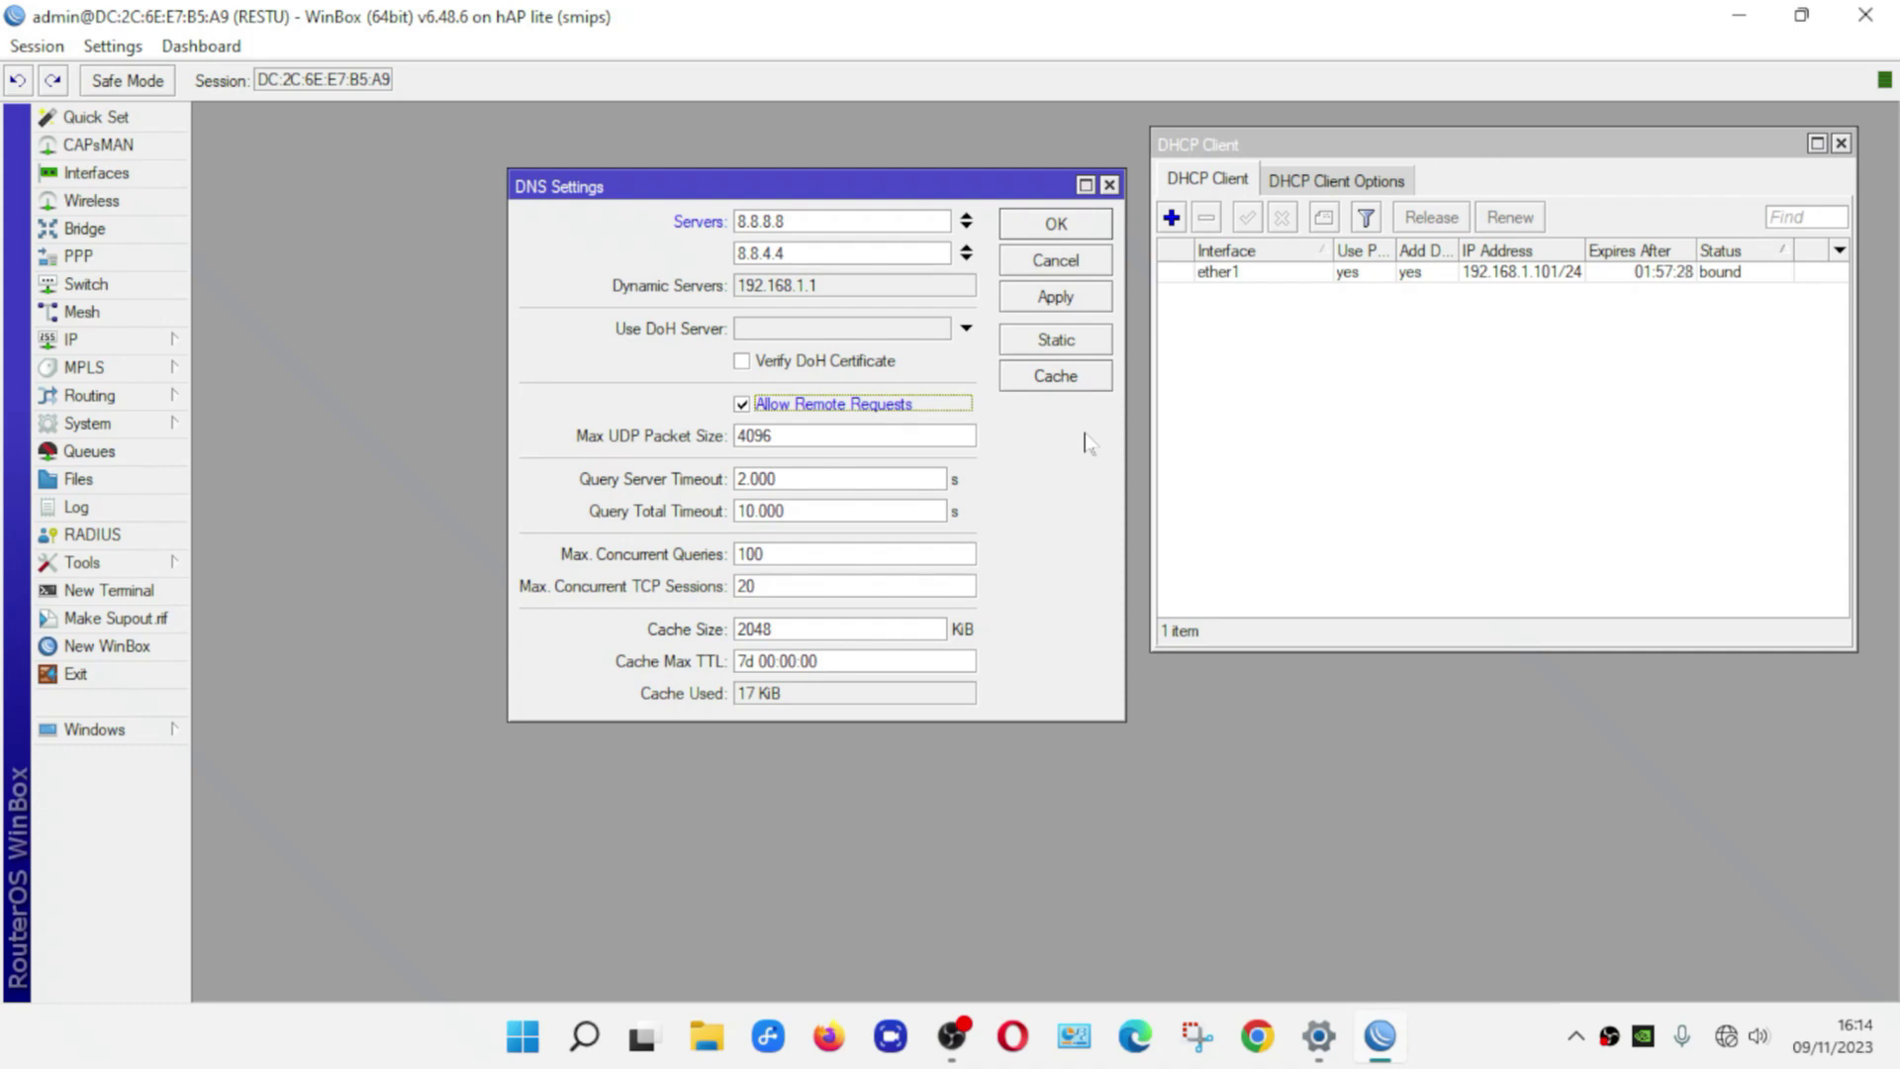
left_click(1094, 295)
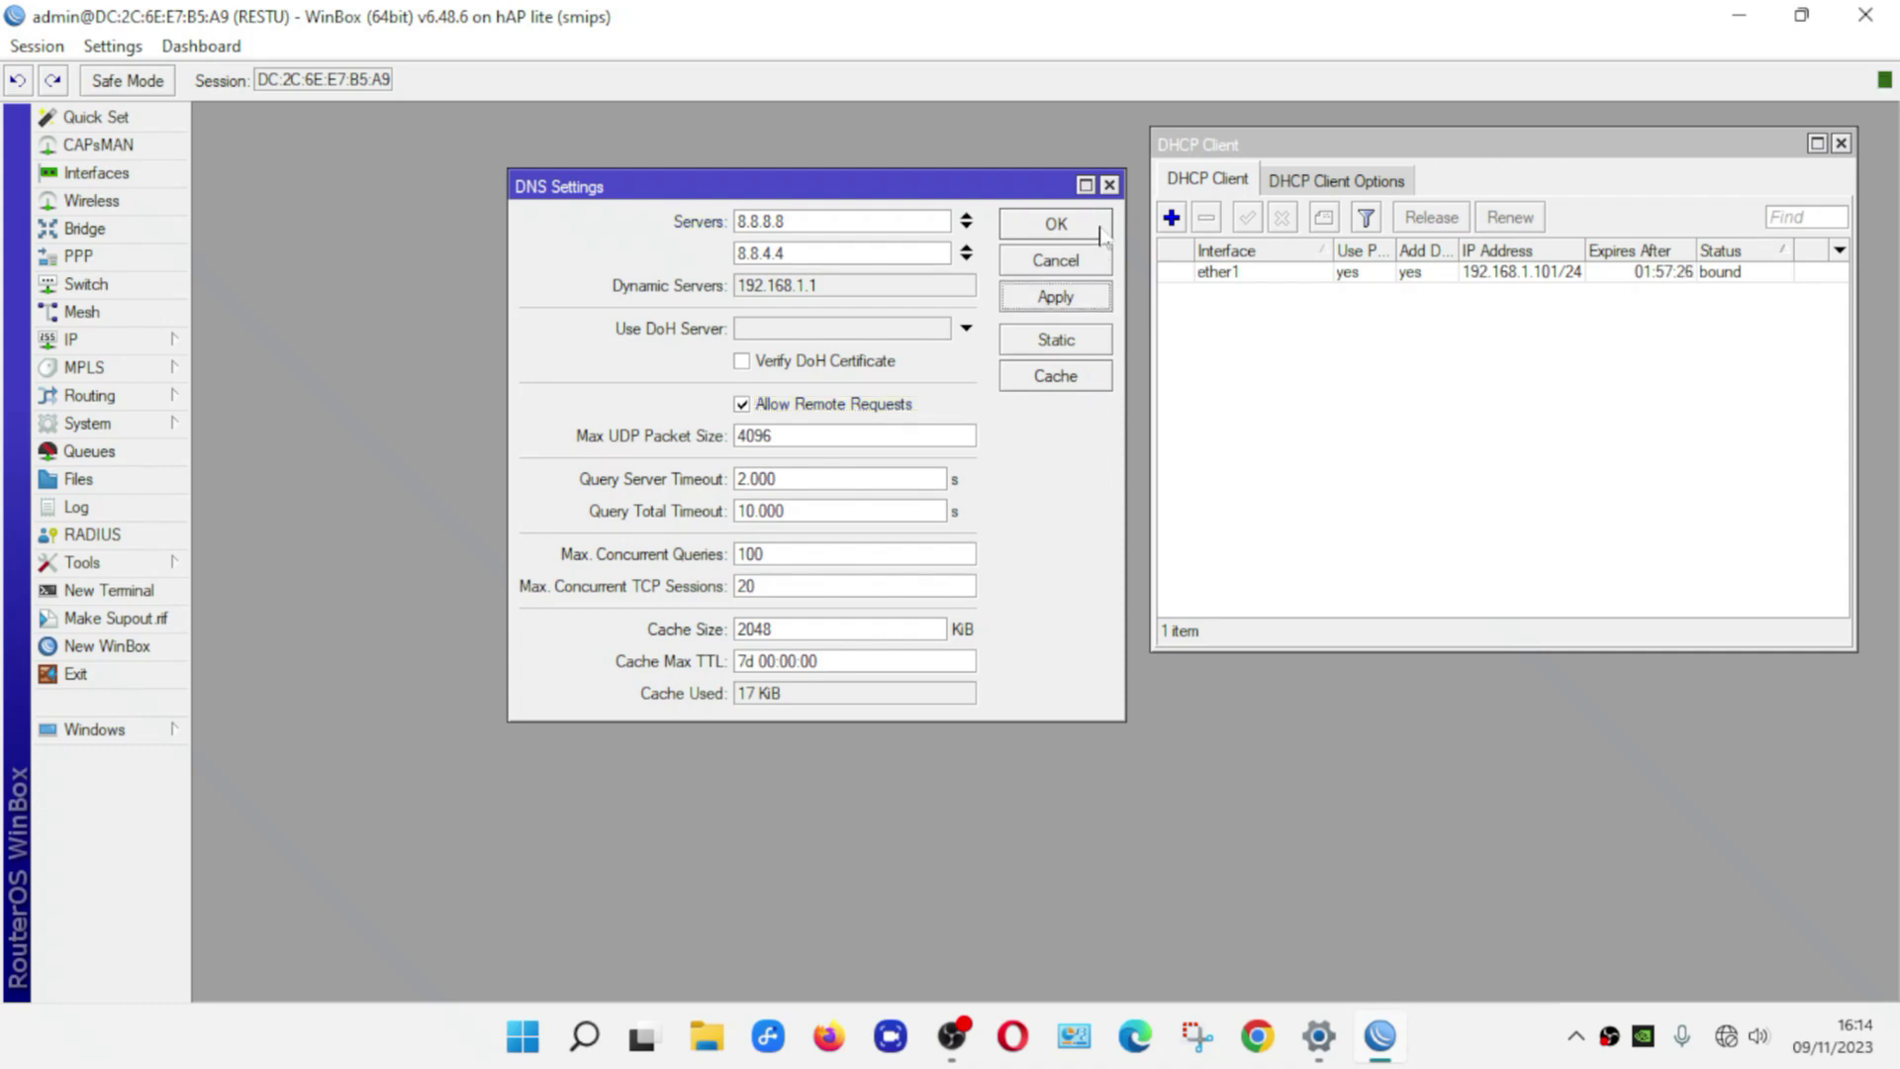
left_click(1099, 231)
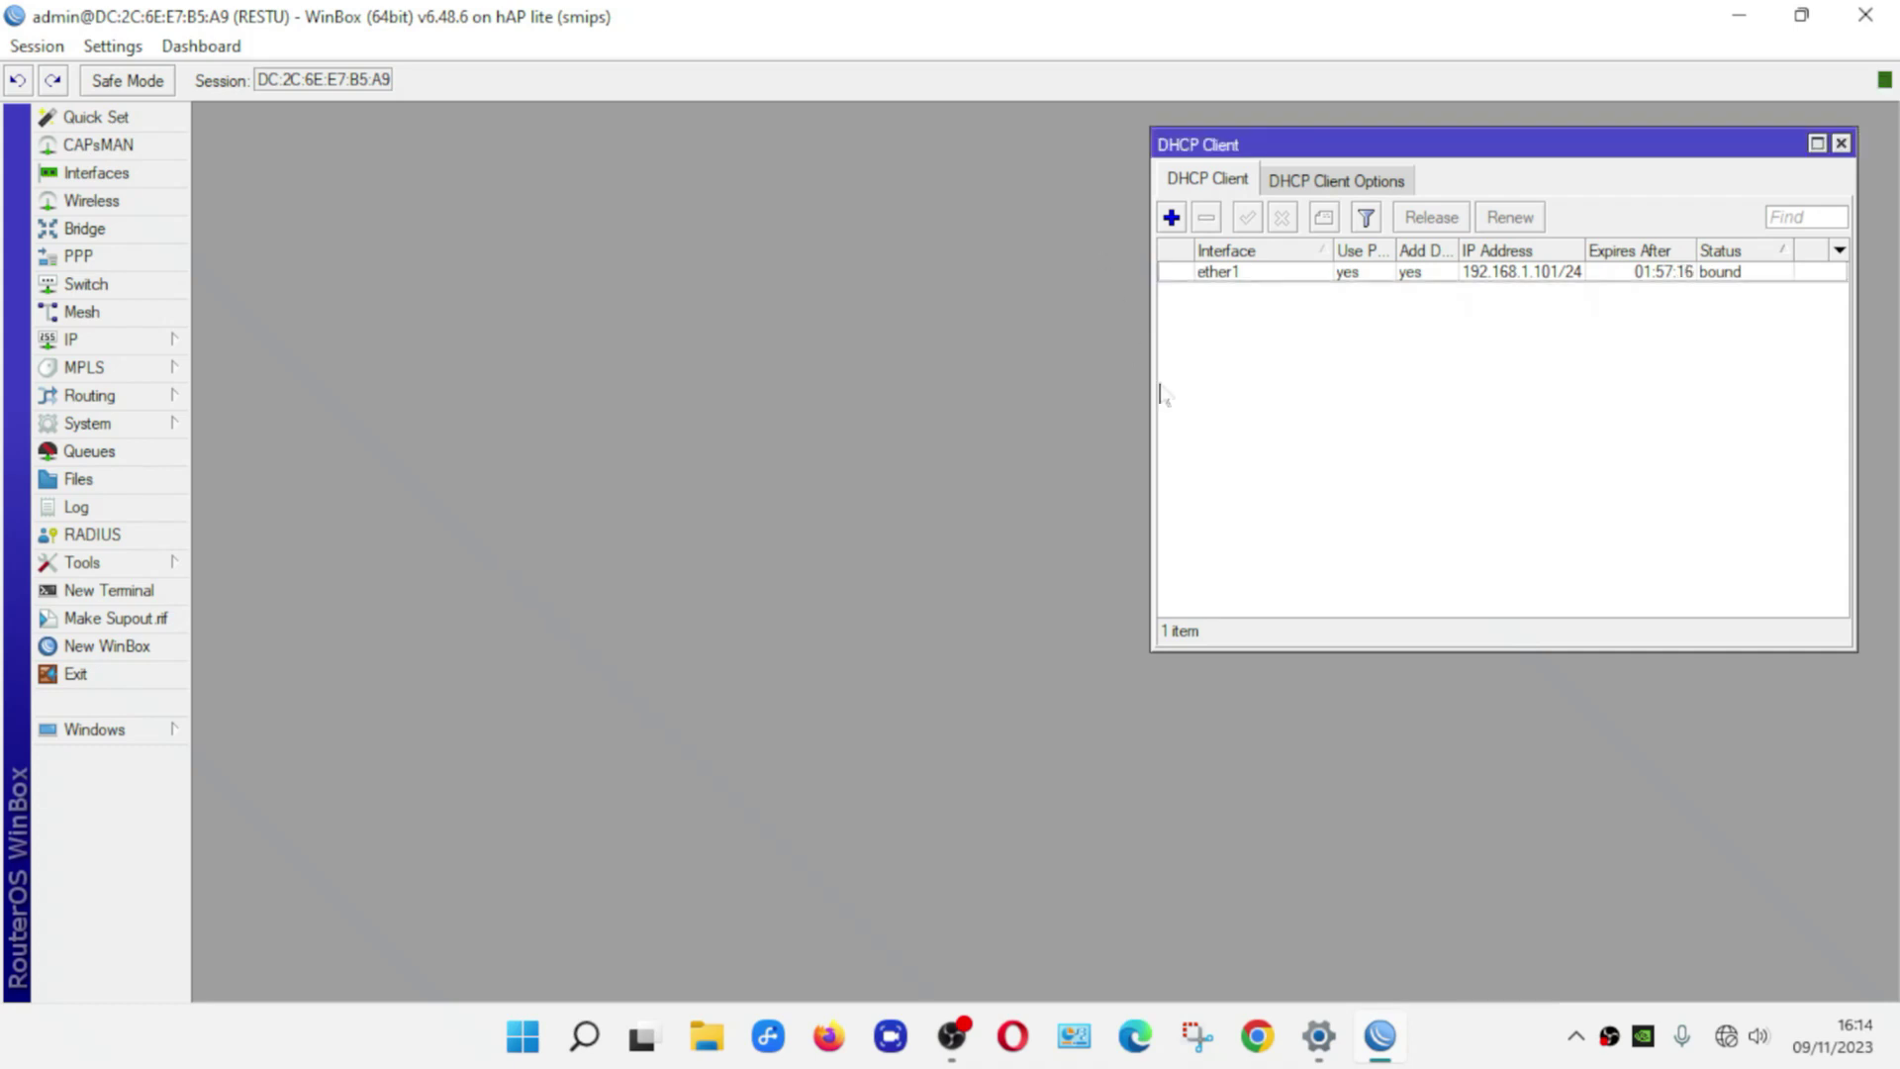
Create a new srcnat firewall NAT rule with out-interface ether1
left_click(168, 346)
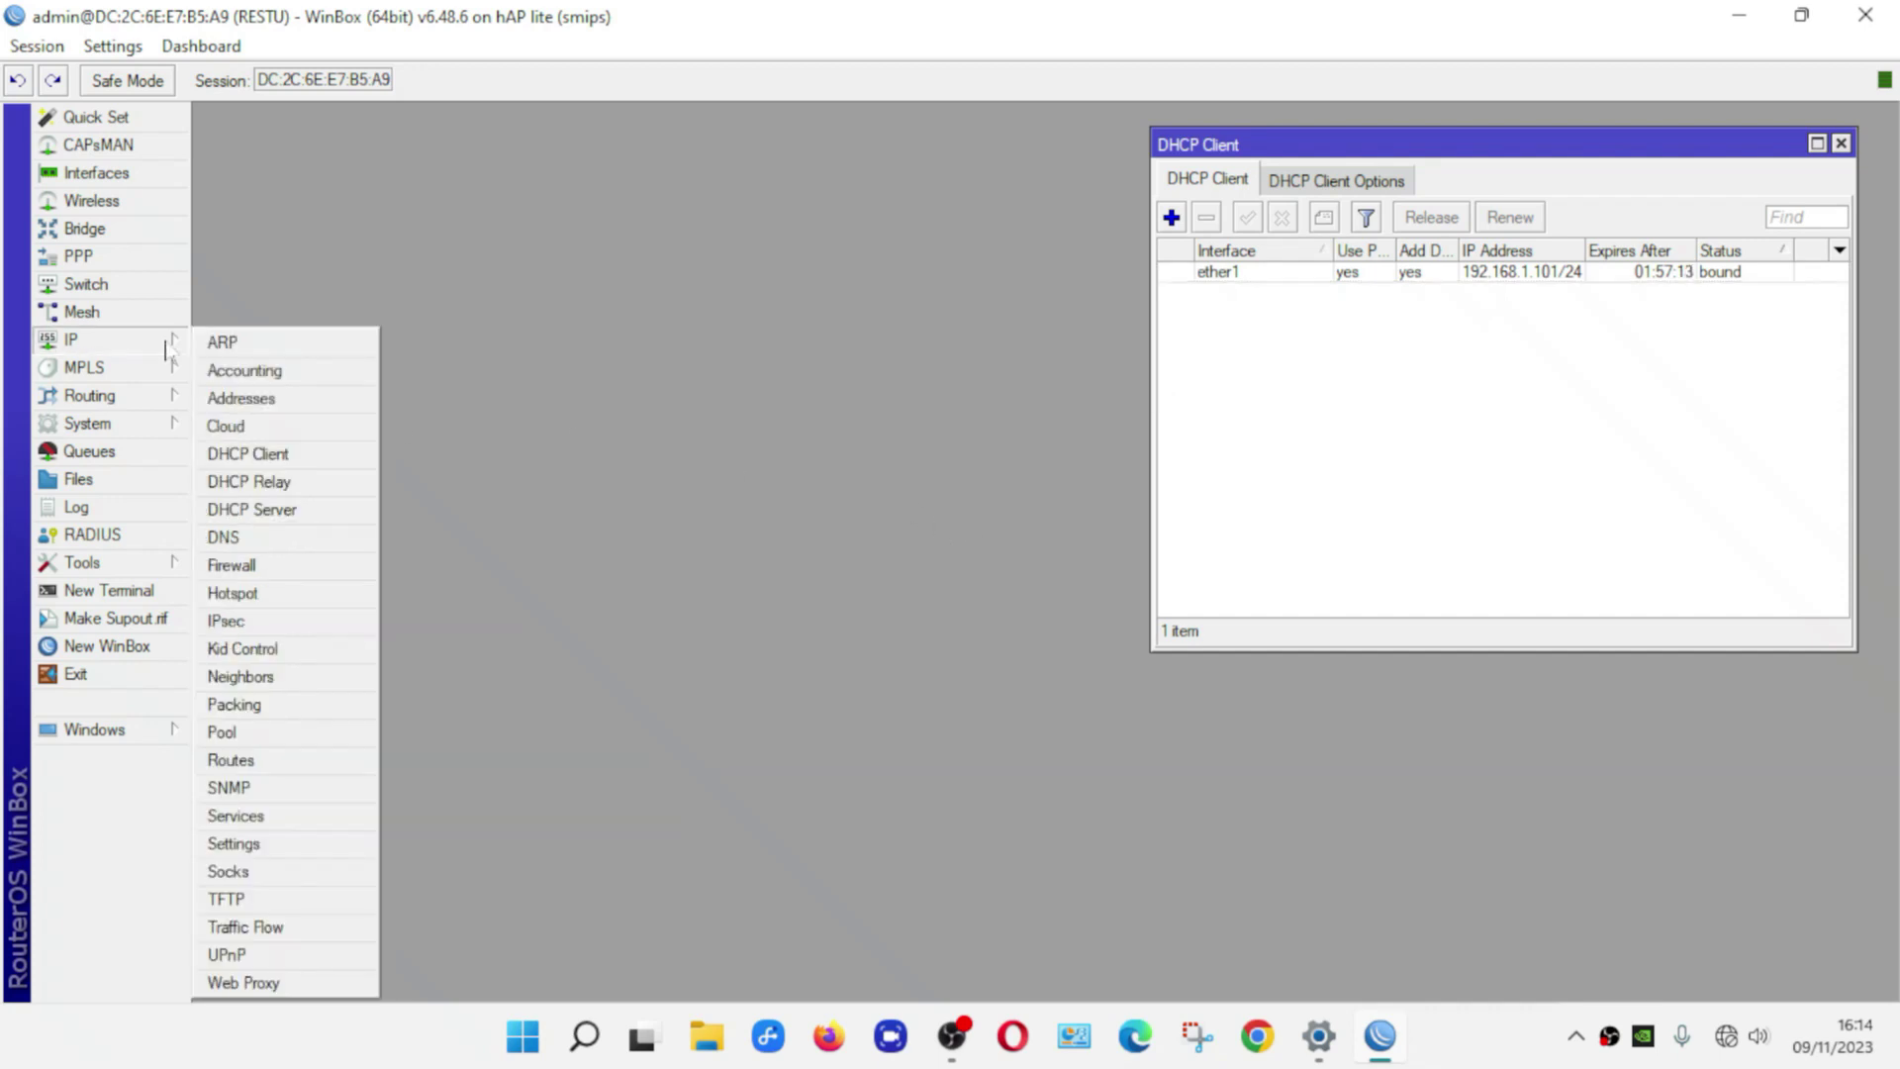
left_click(299, 570)
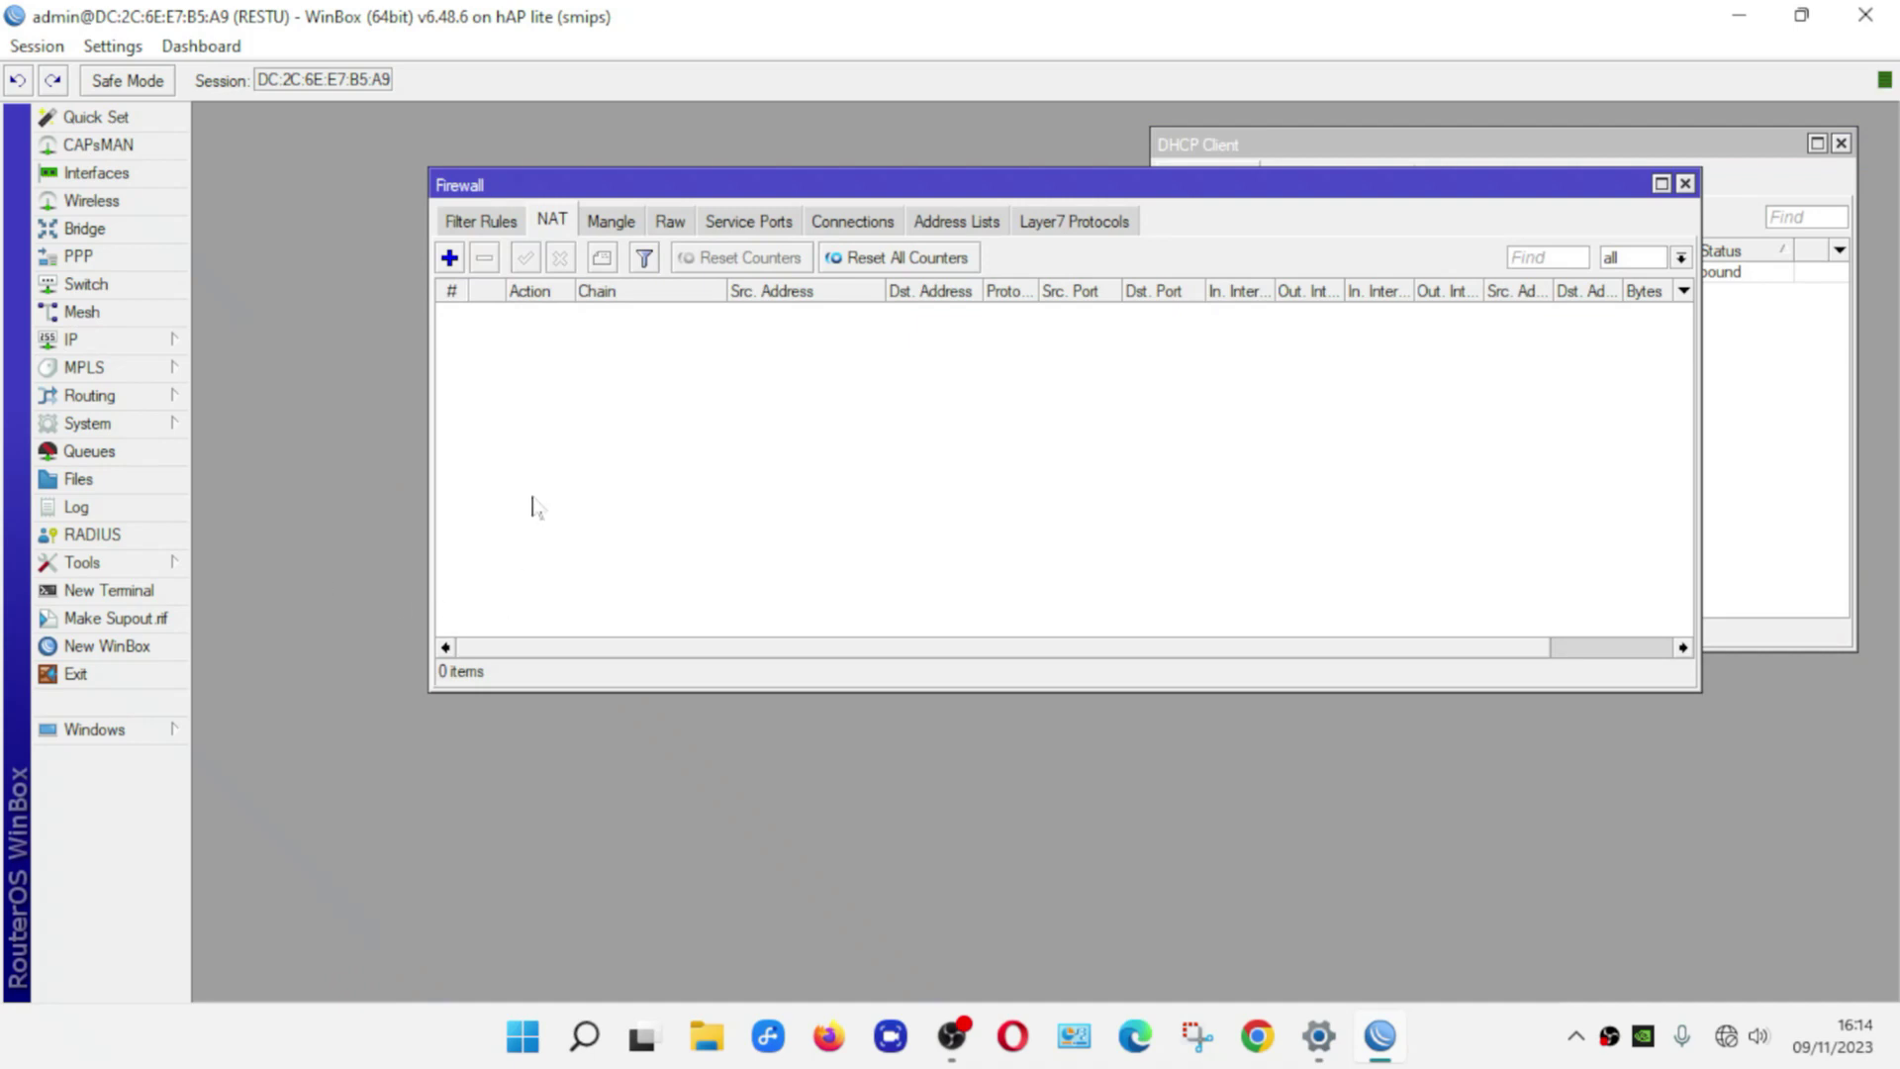
left_click(552, 220)
left_click(450, 258)
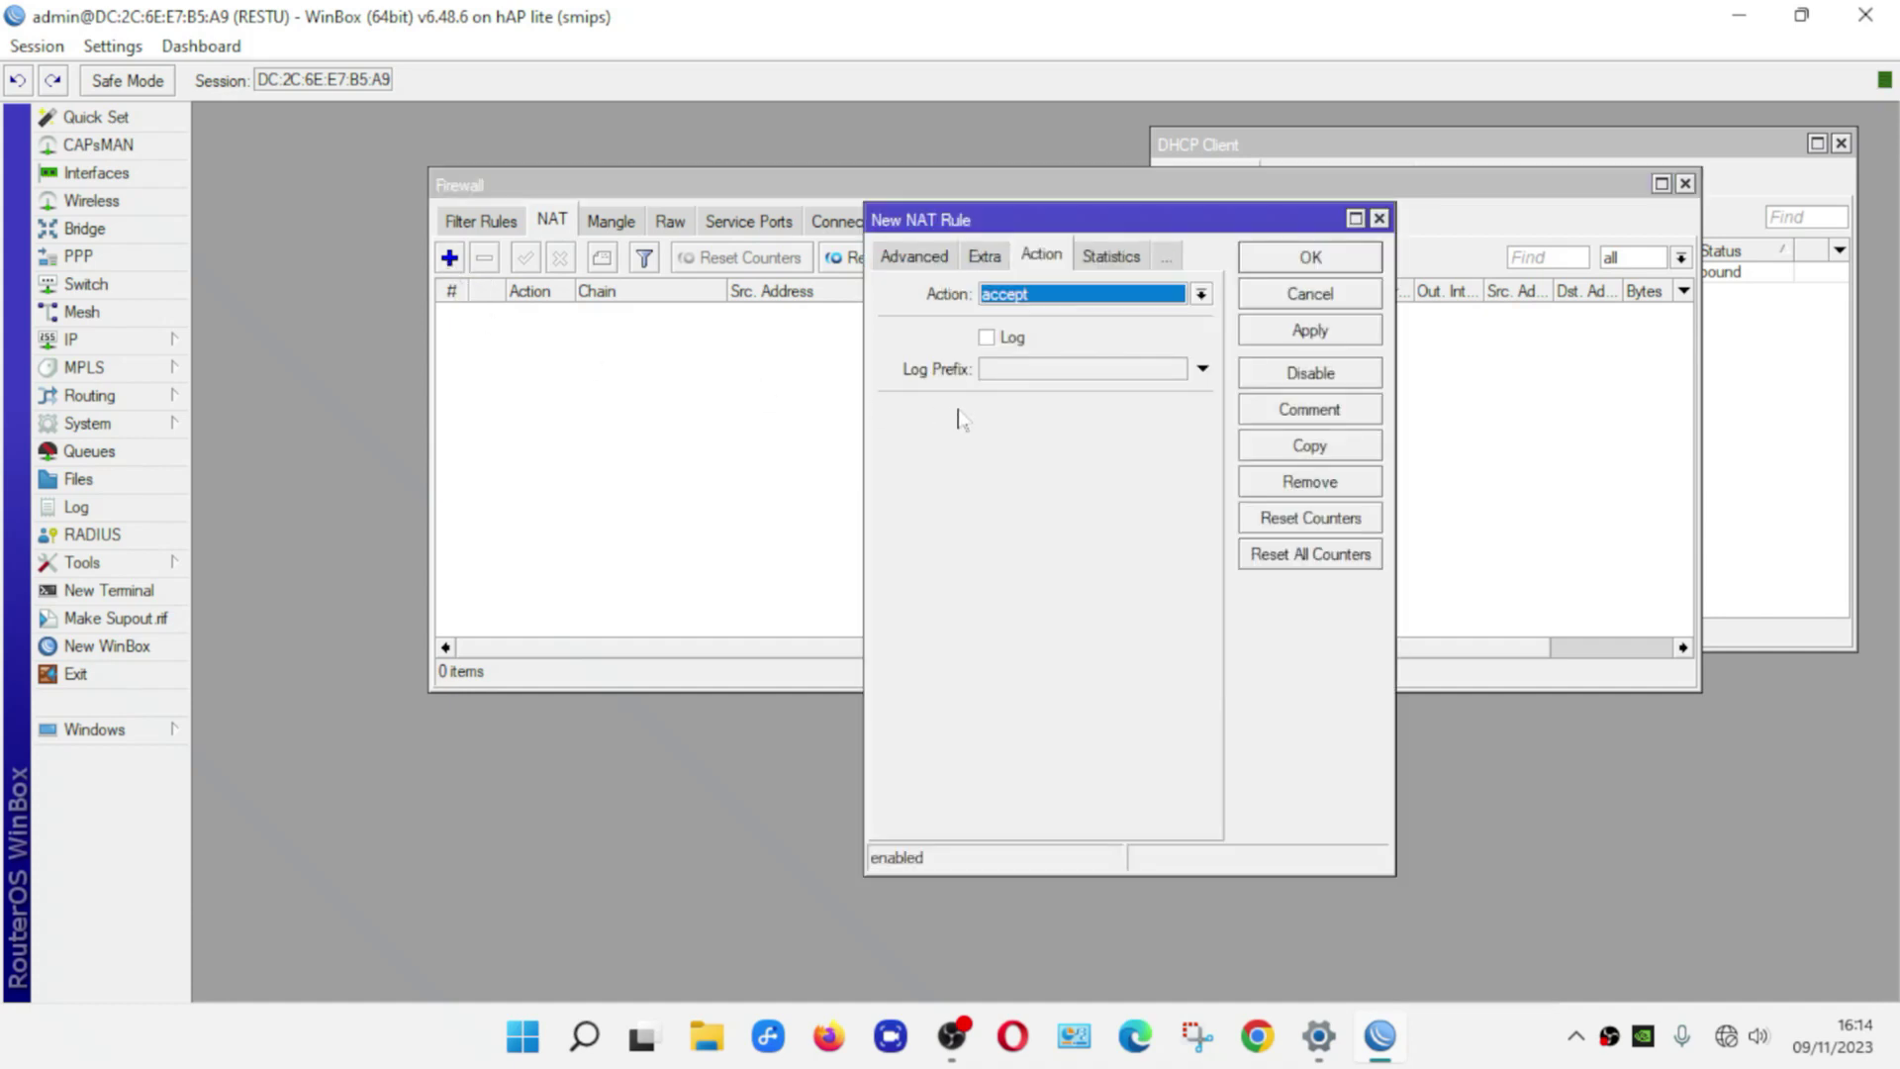
left_click(911, 259)
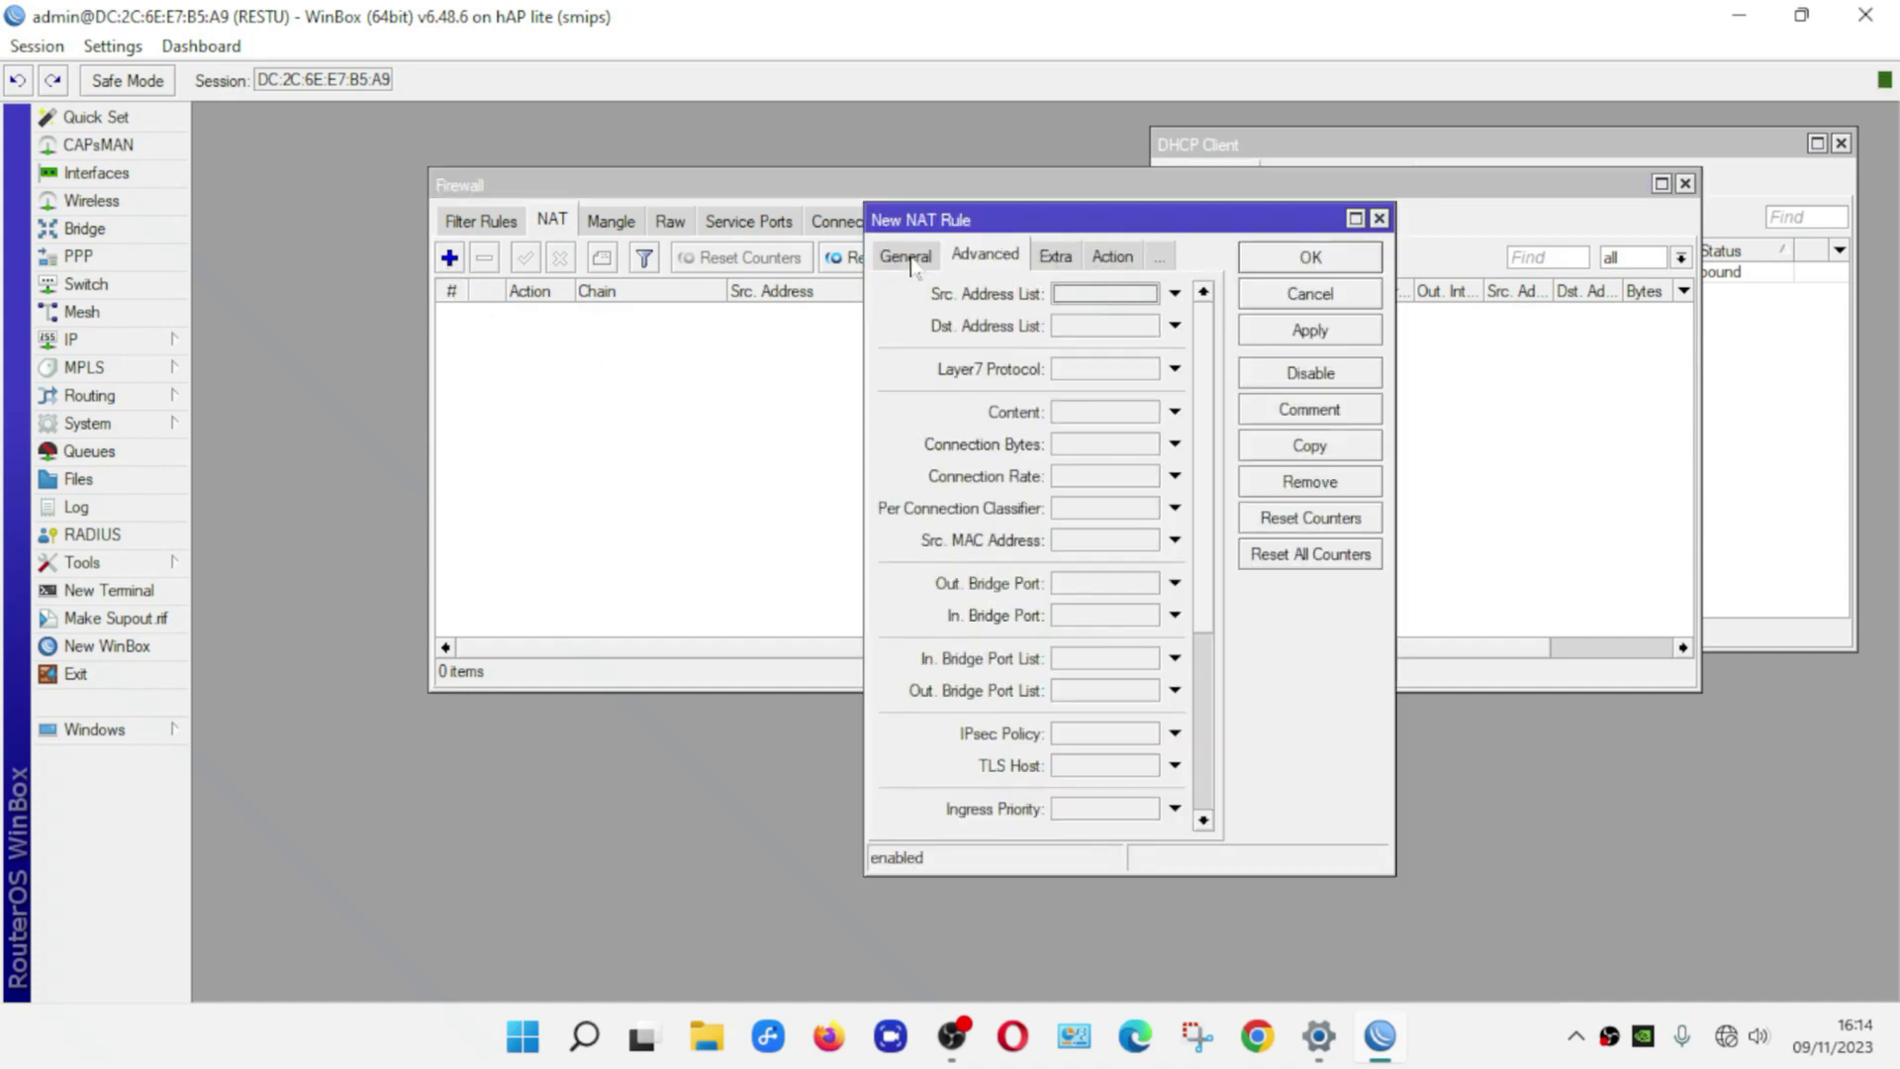
left_click(909, 260)
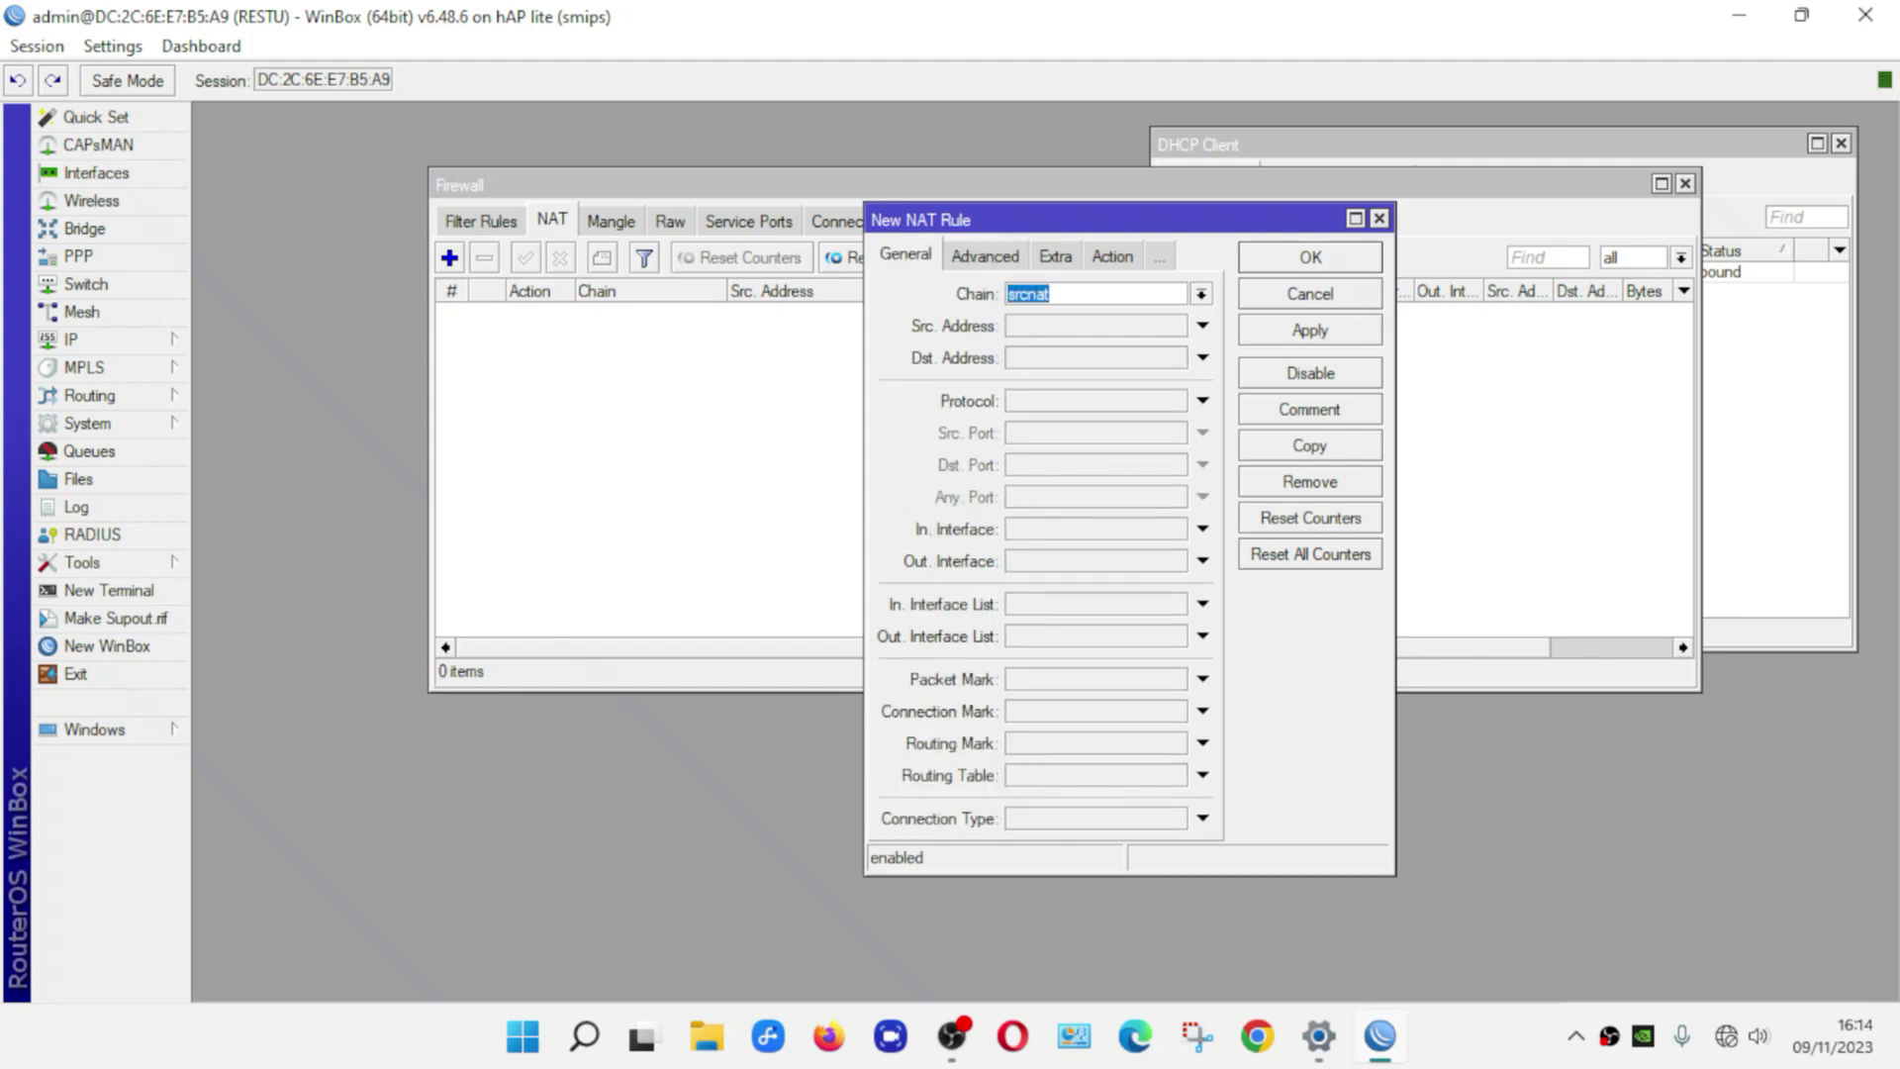
left_click(1051, 294)
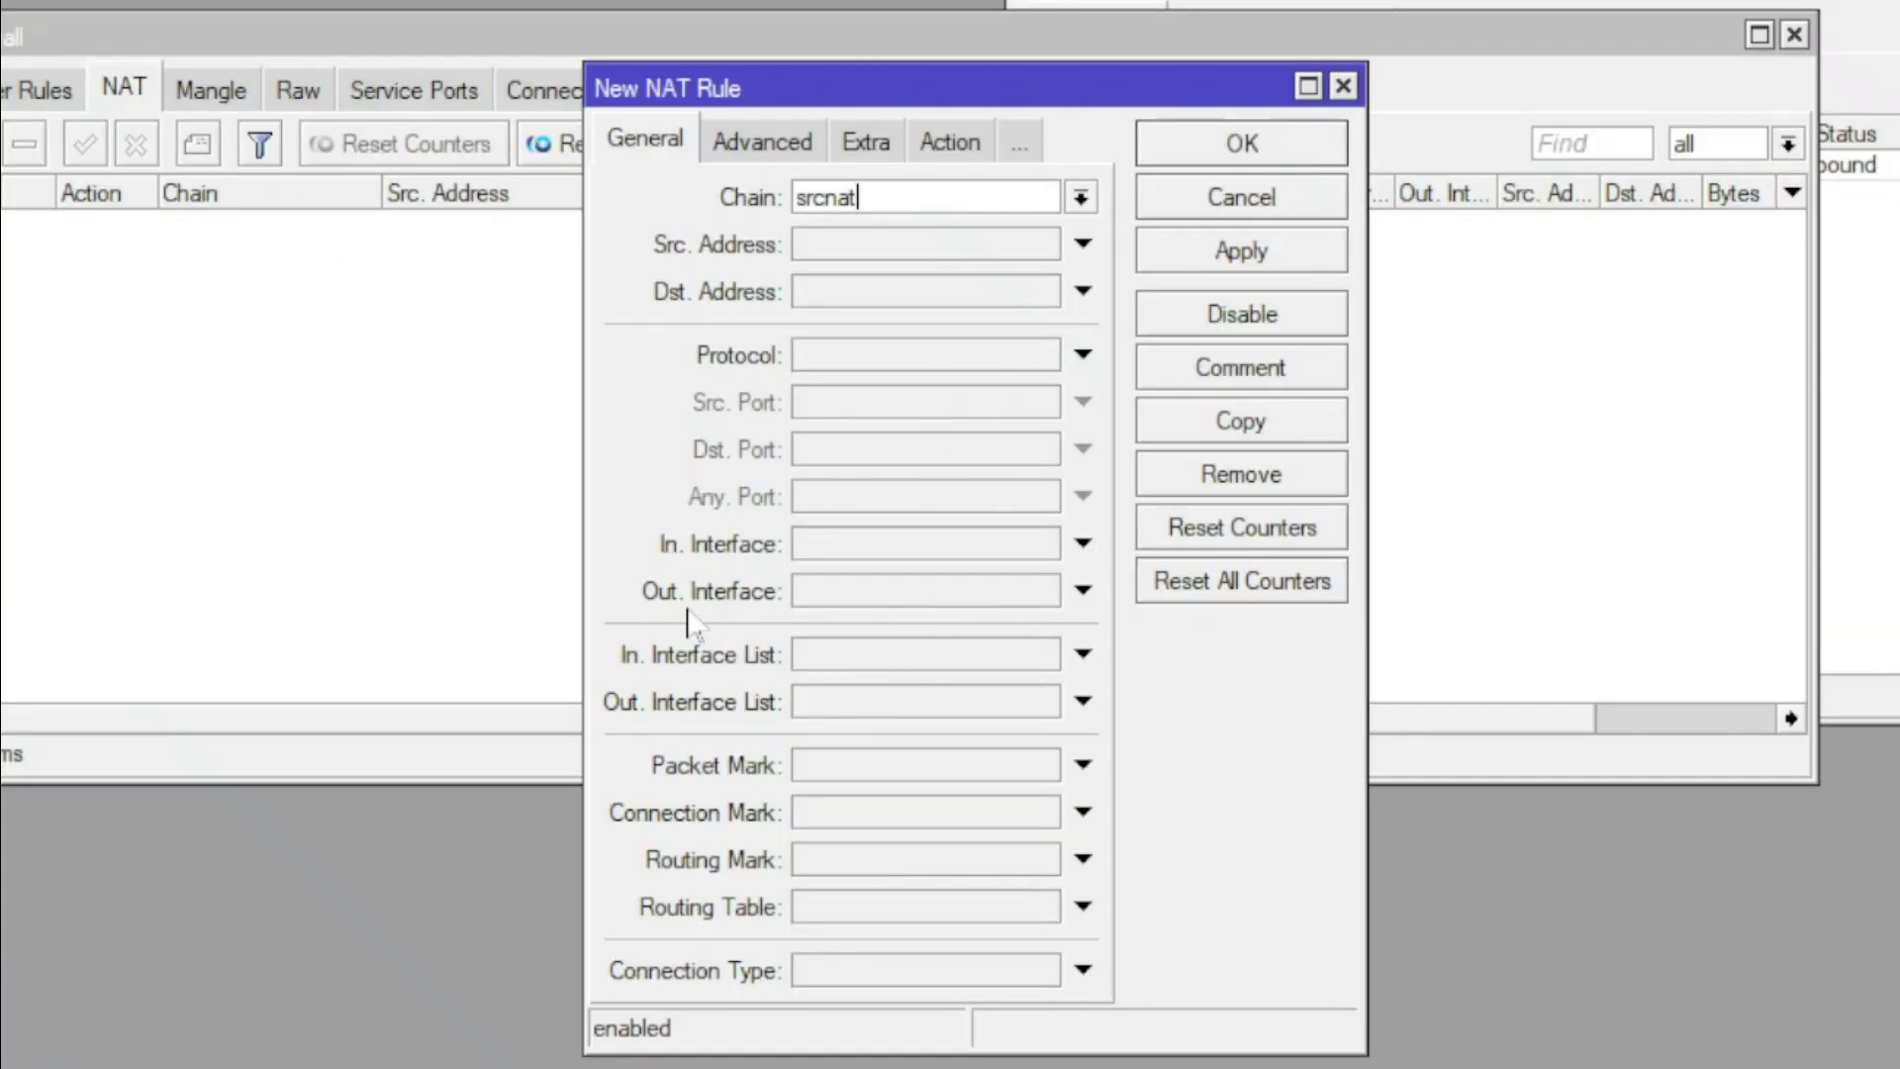
left_click(933, 594)
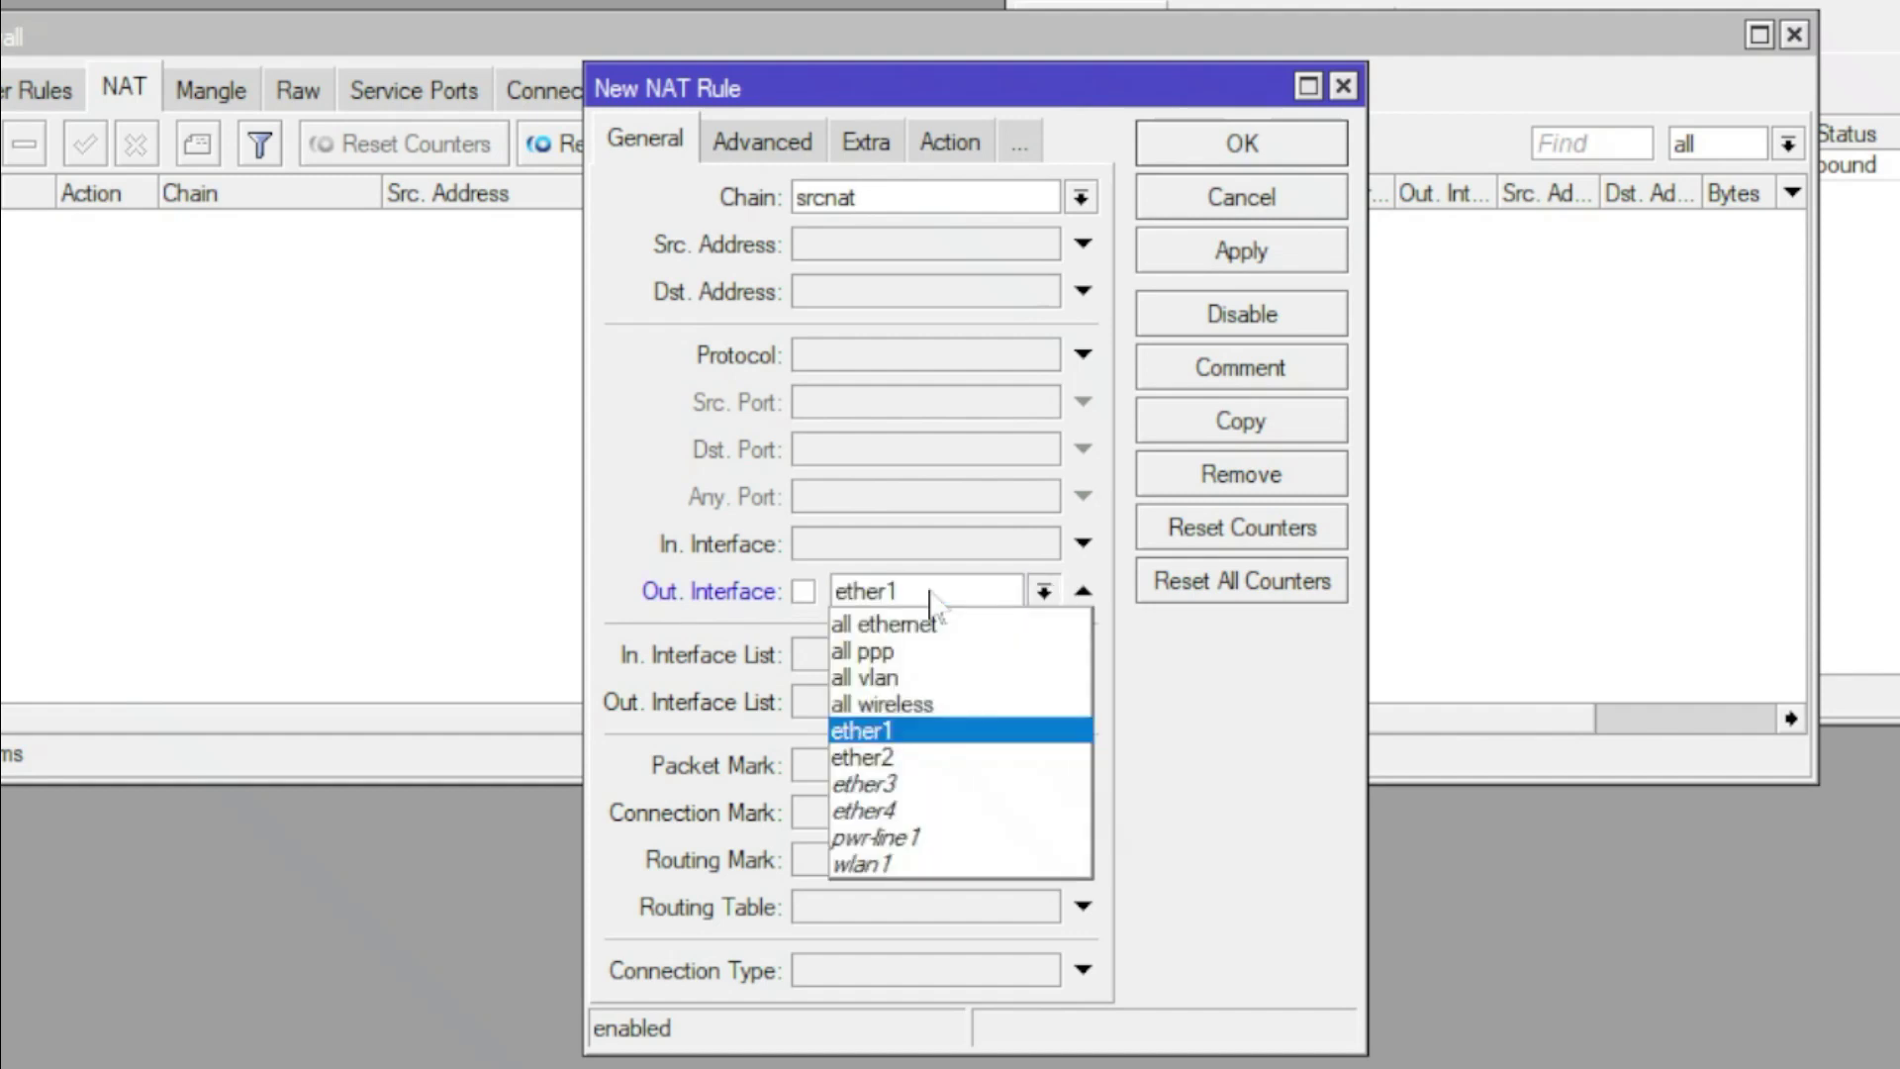
left_click(925, 732)
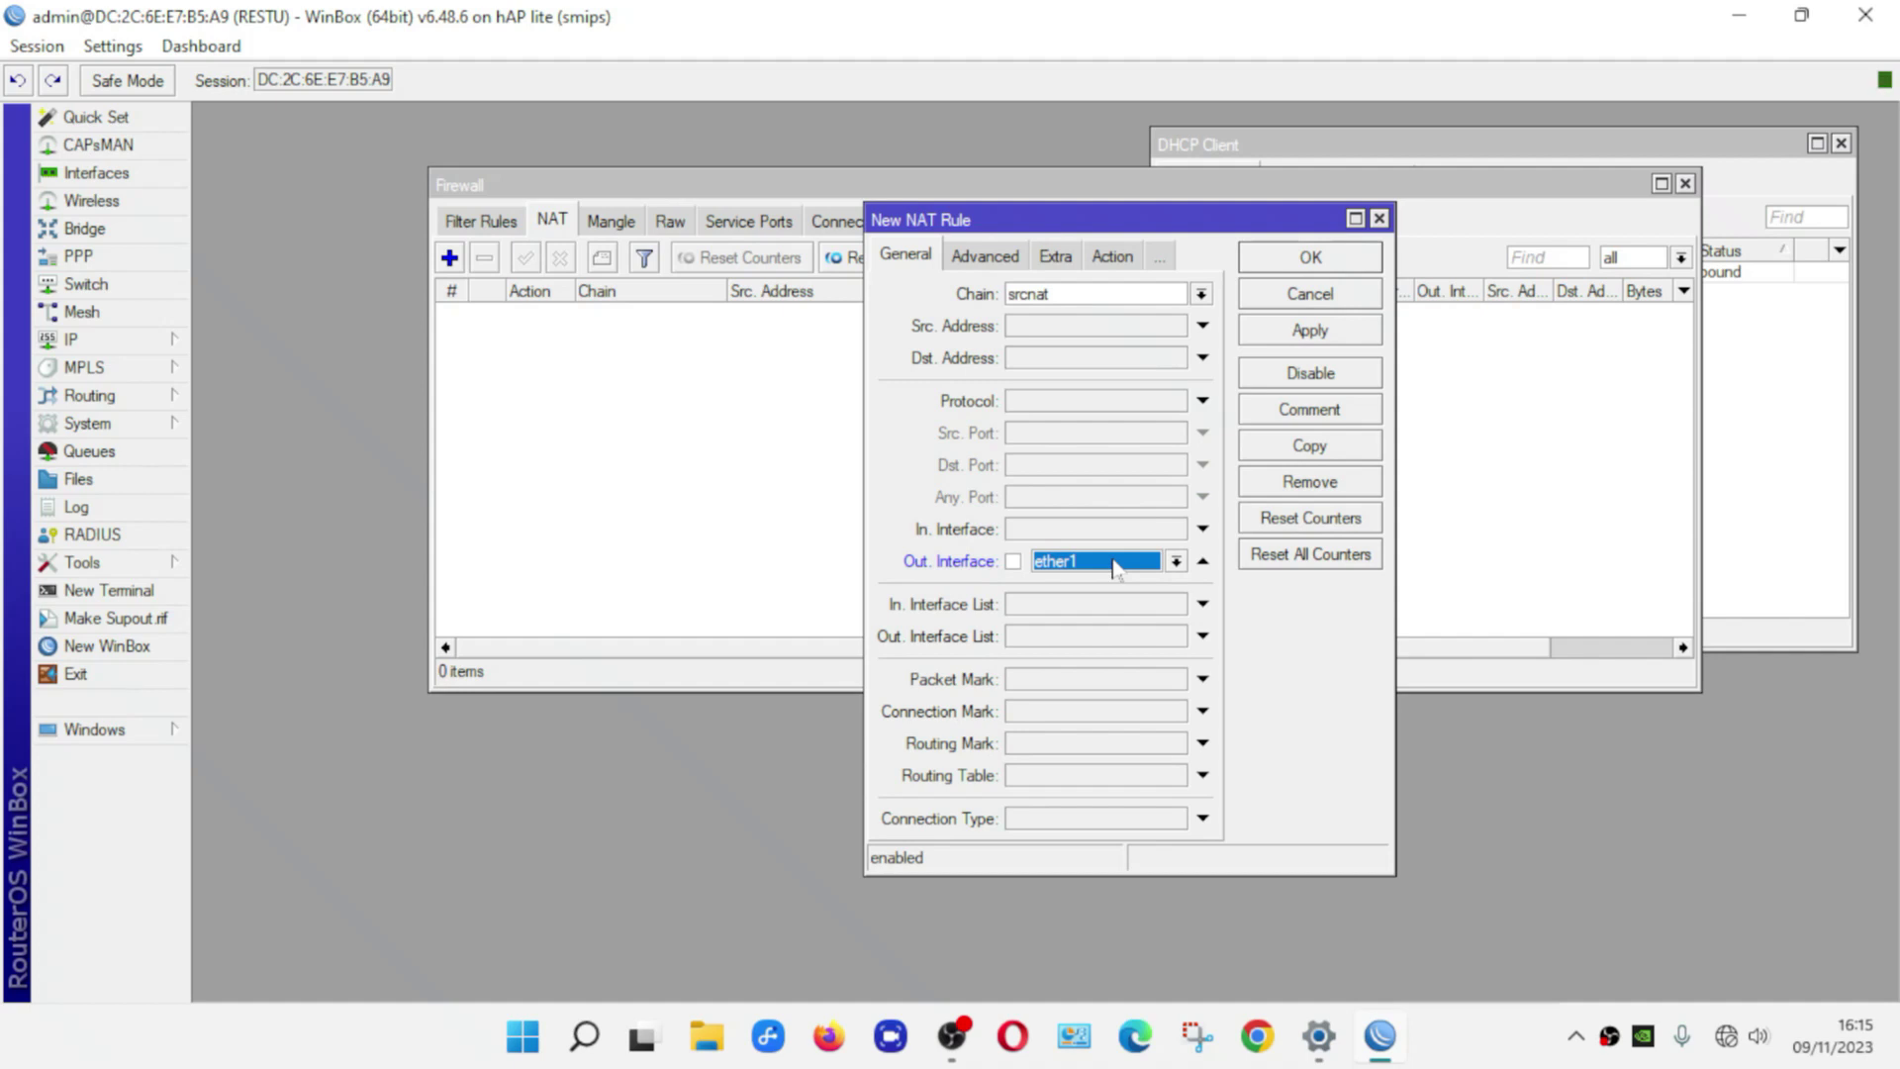
Set the NAT rule's action to masquerade, save it, and open a router terminal
left_click(1126, 260)
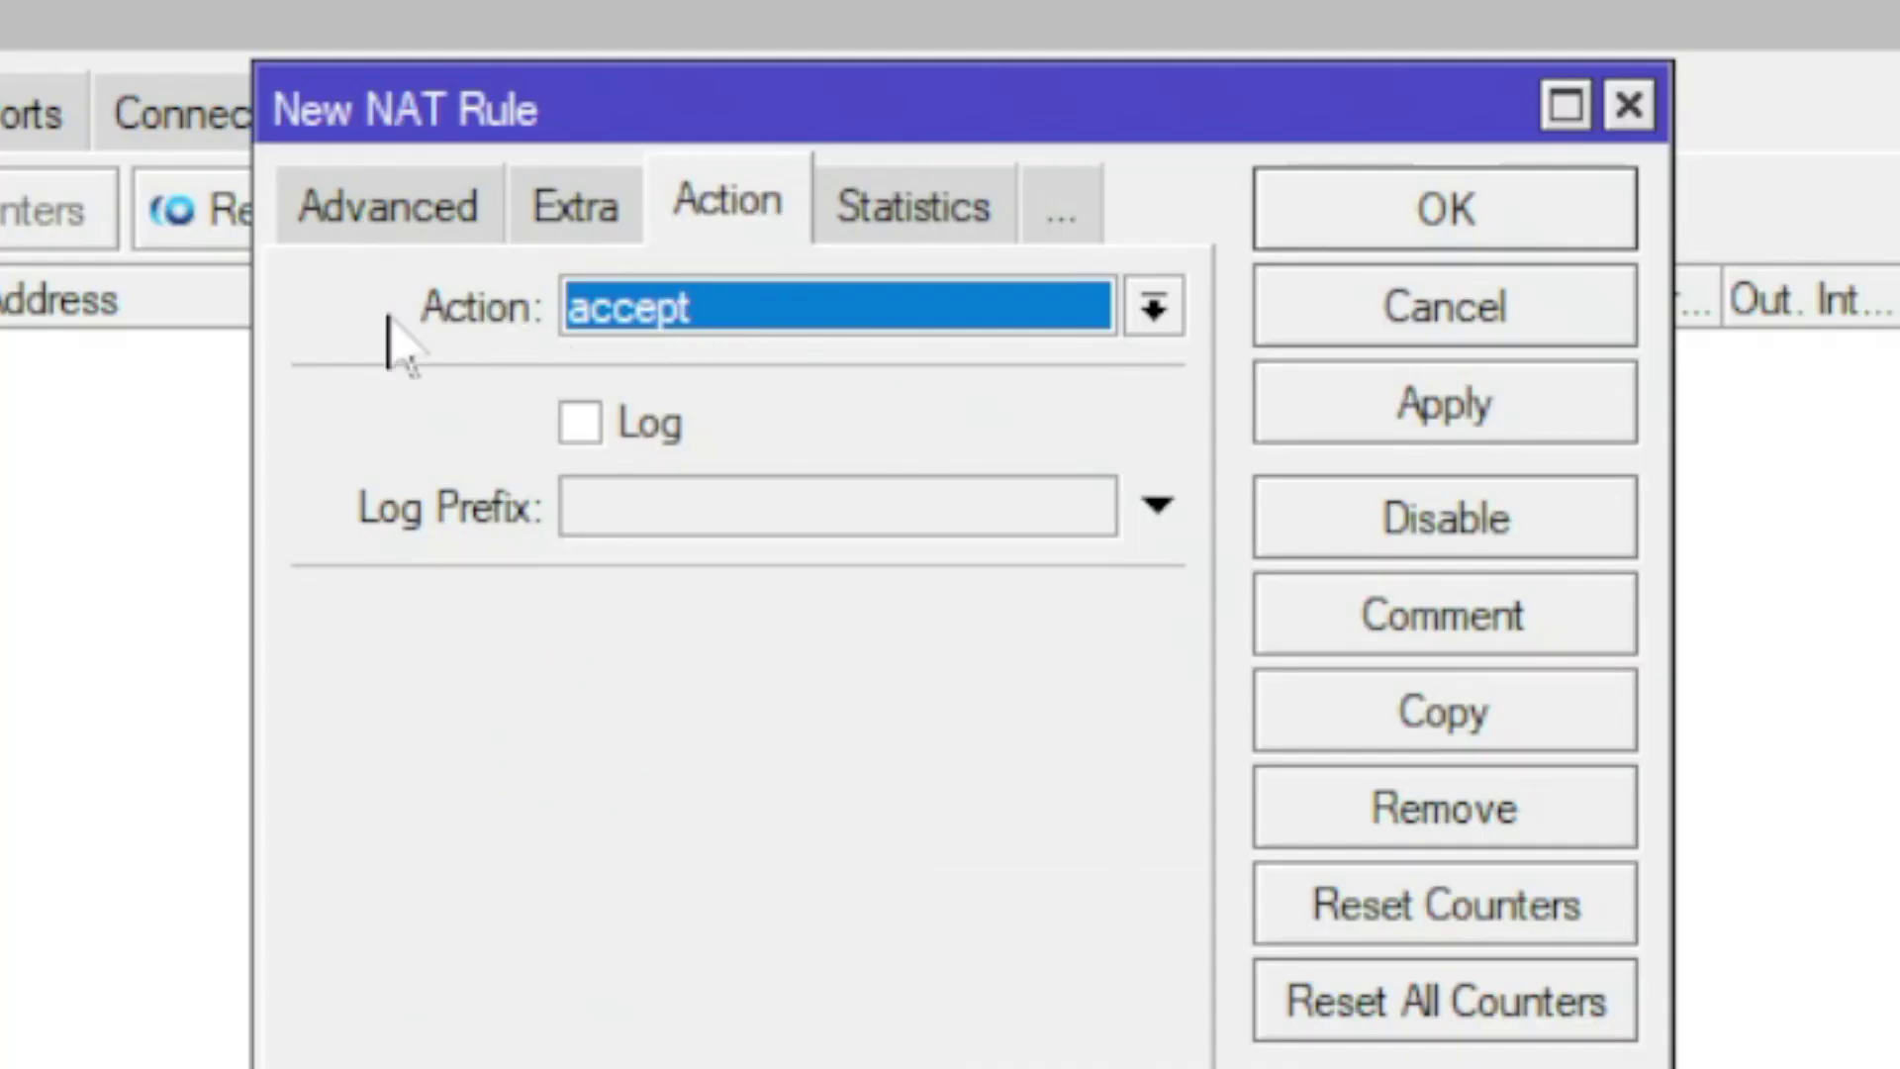
left_click(805, 314)
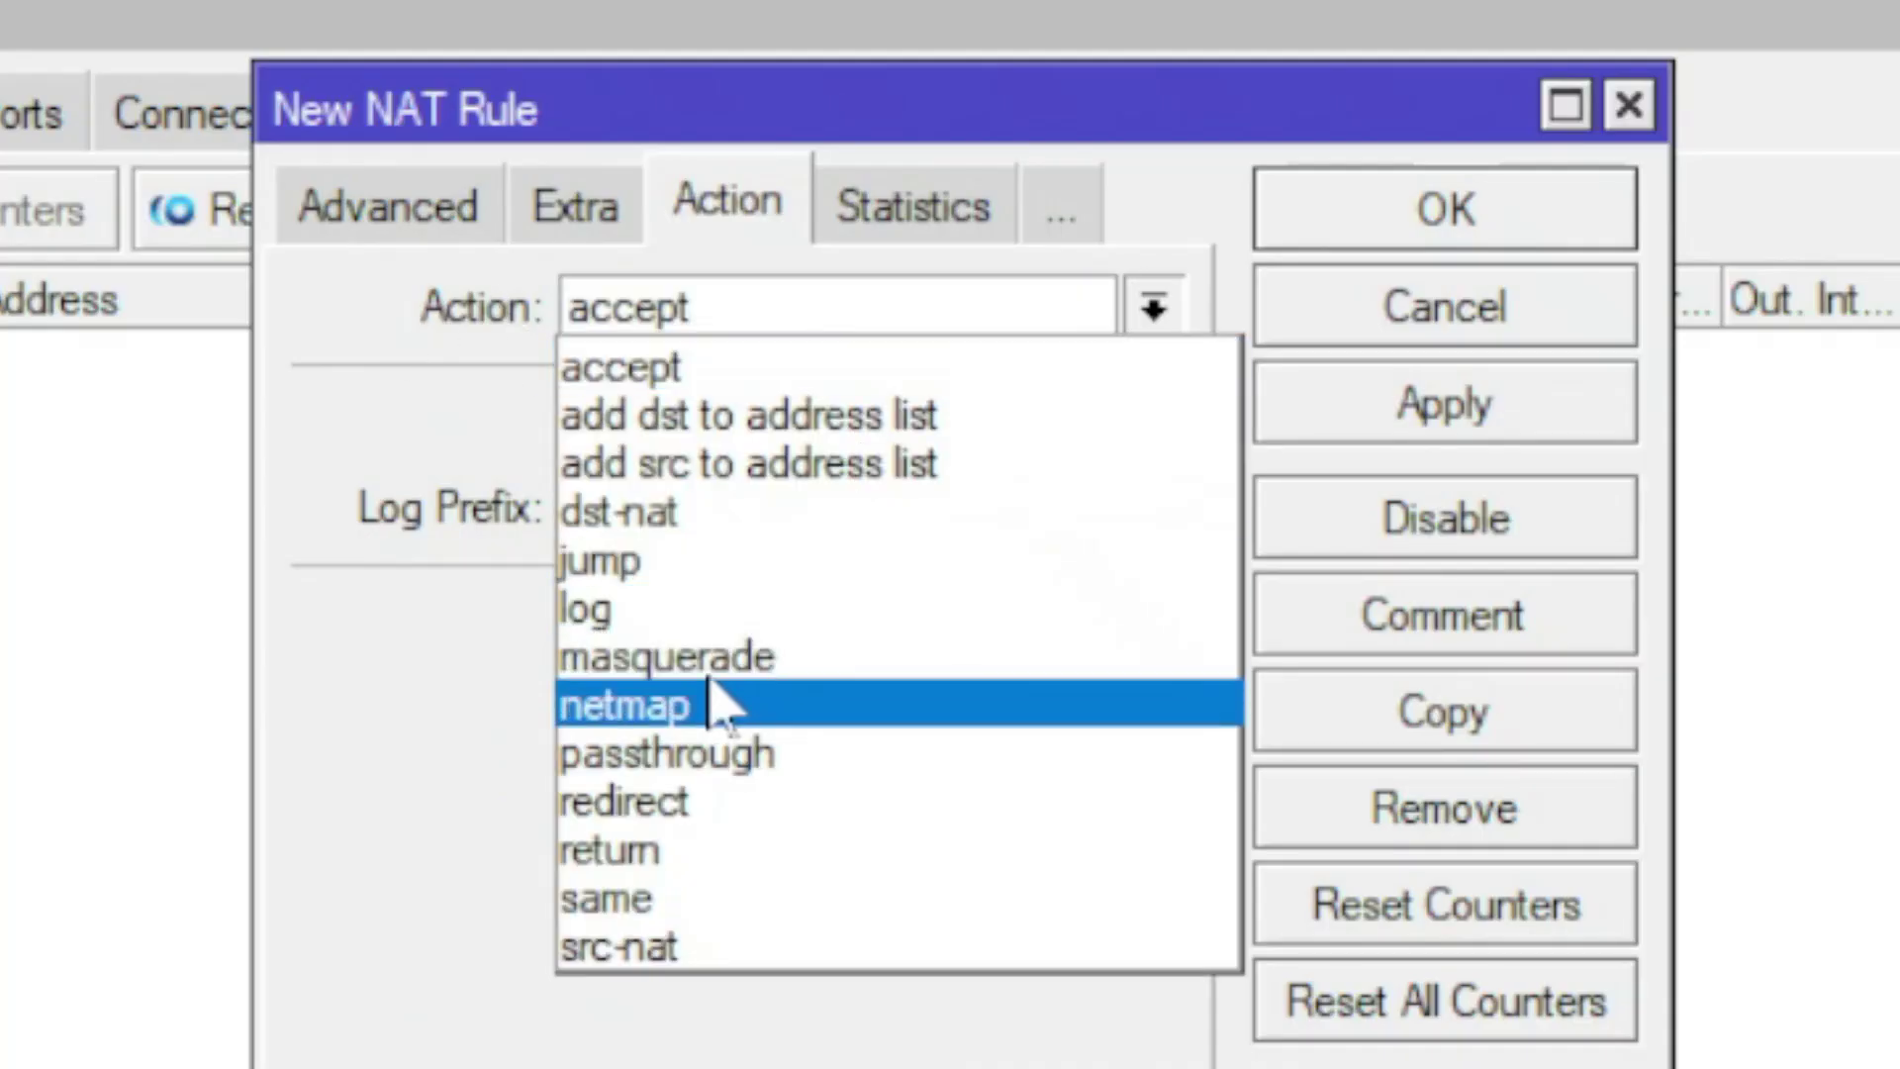
left_click(791, 658)
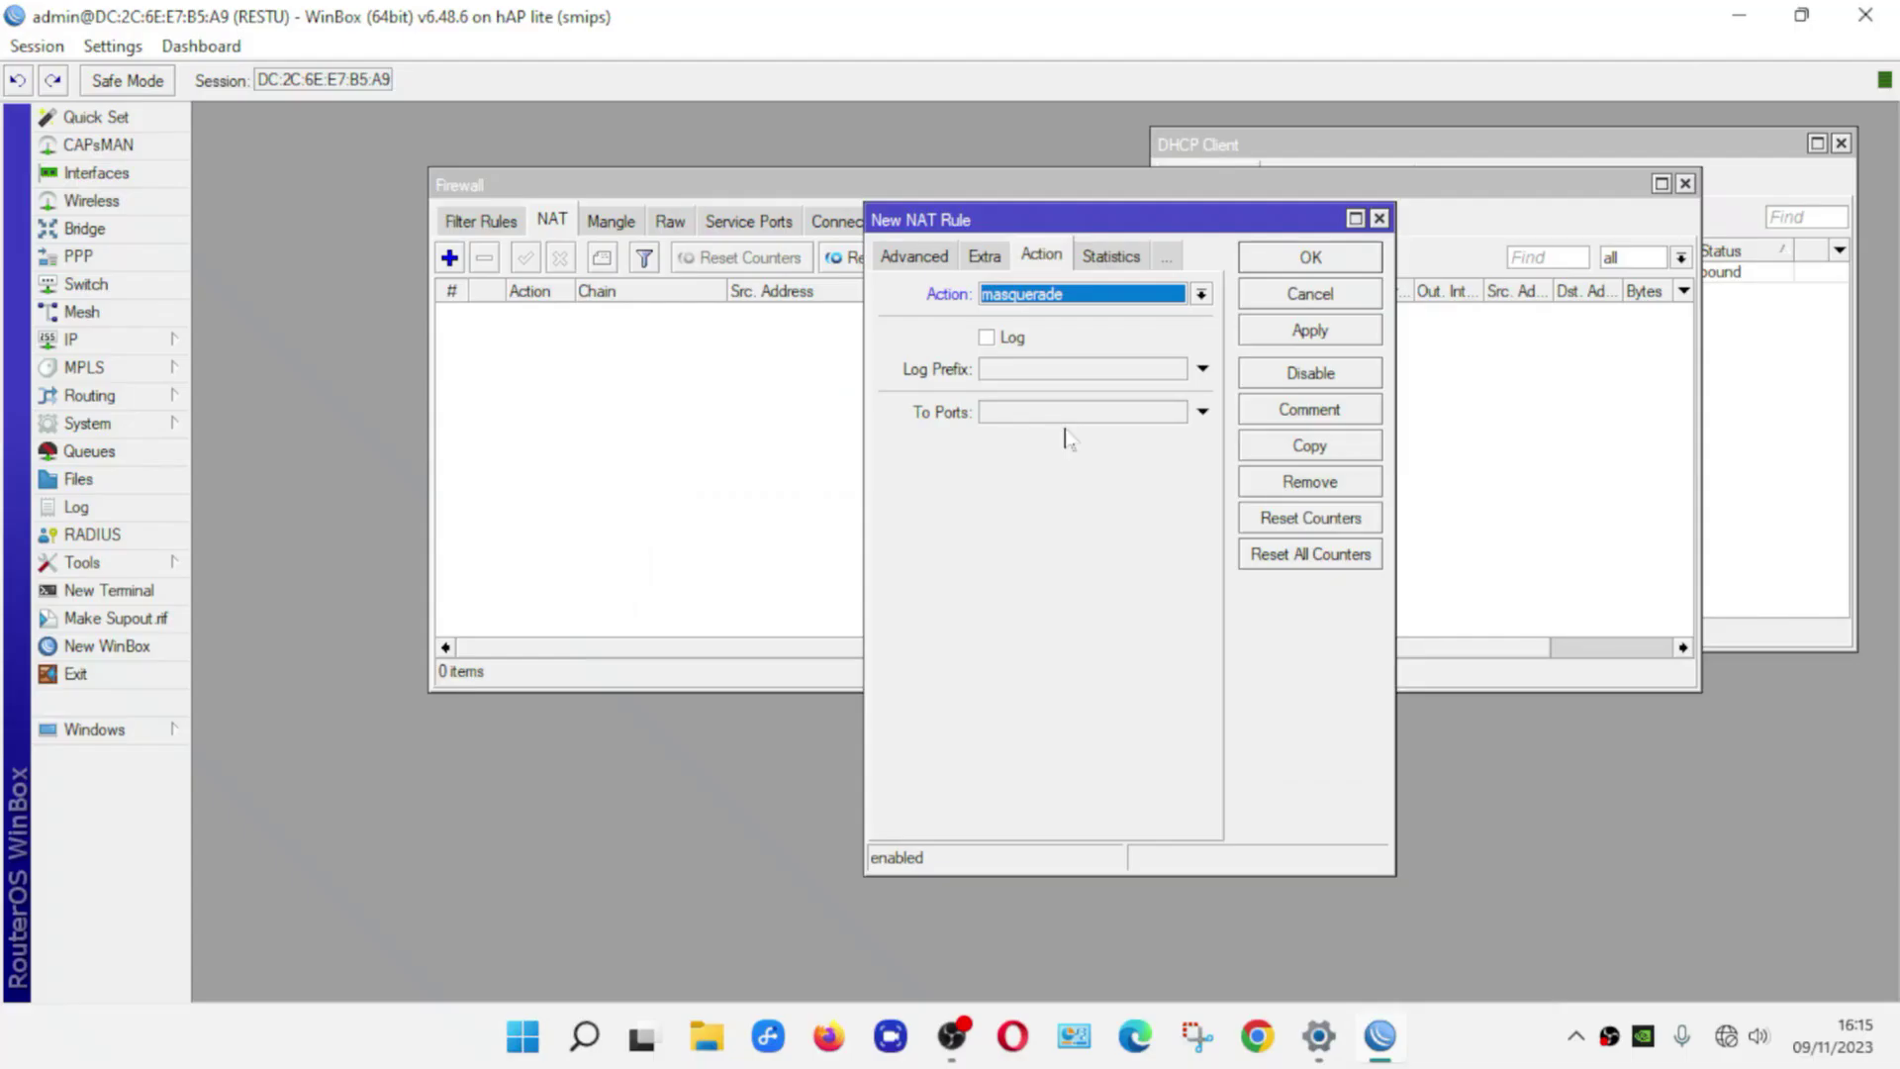
left_click(1343, 335)
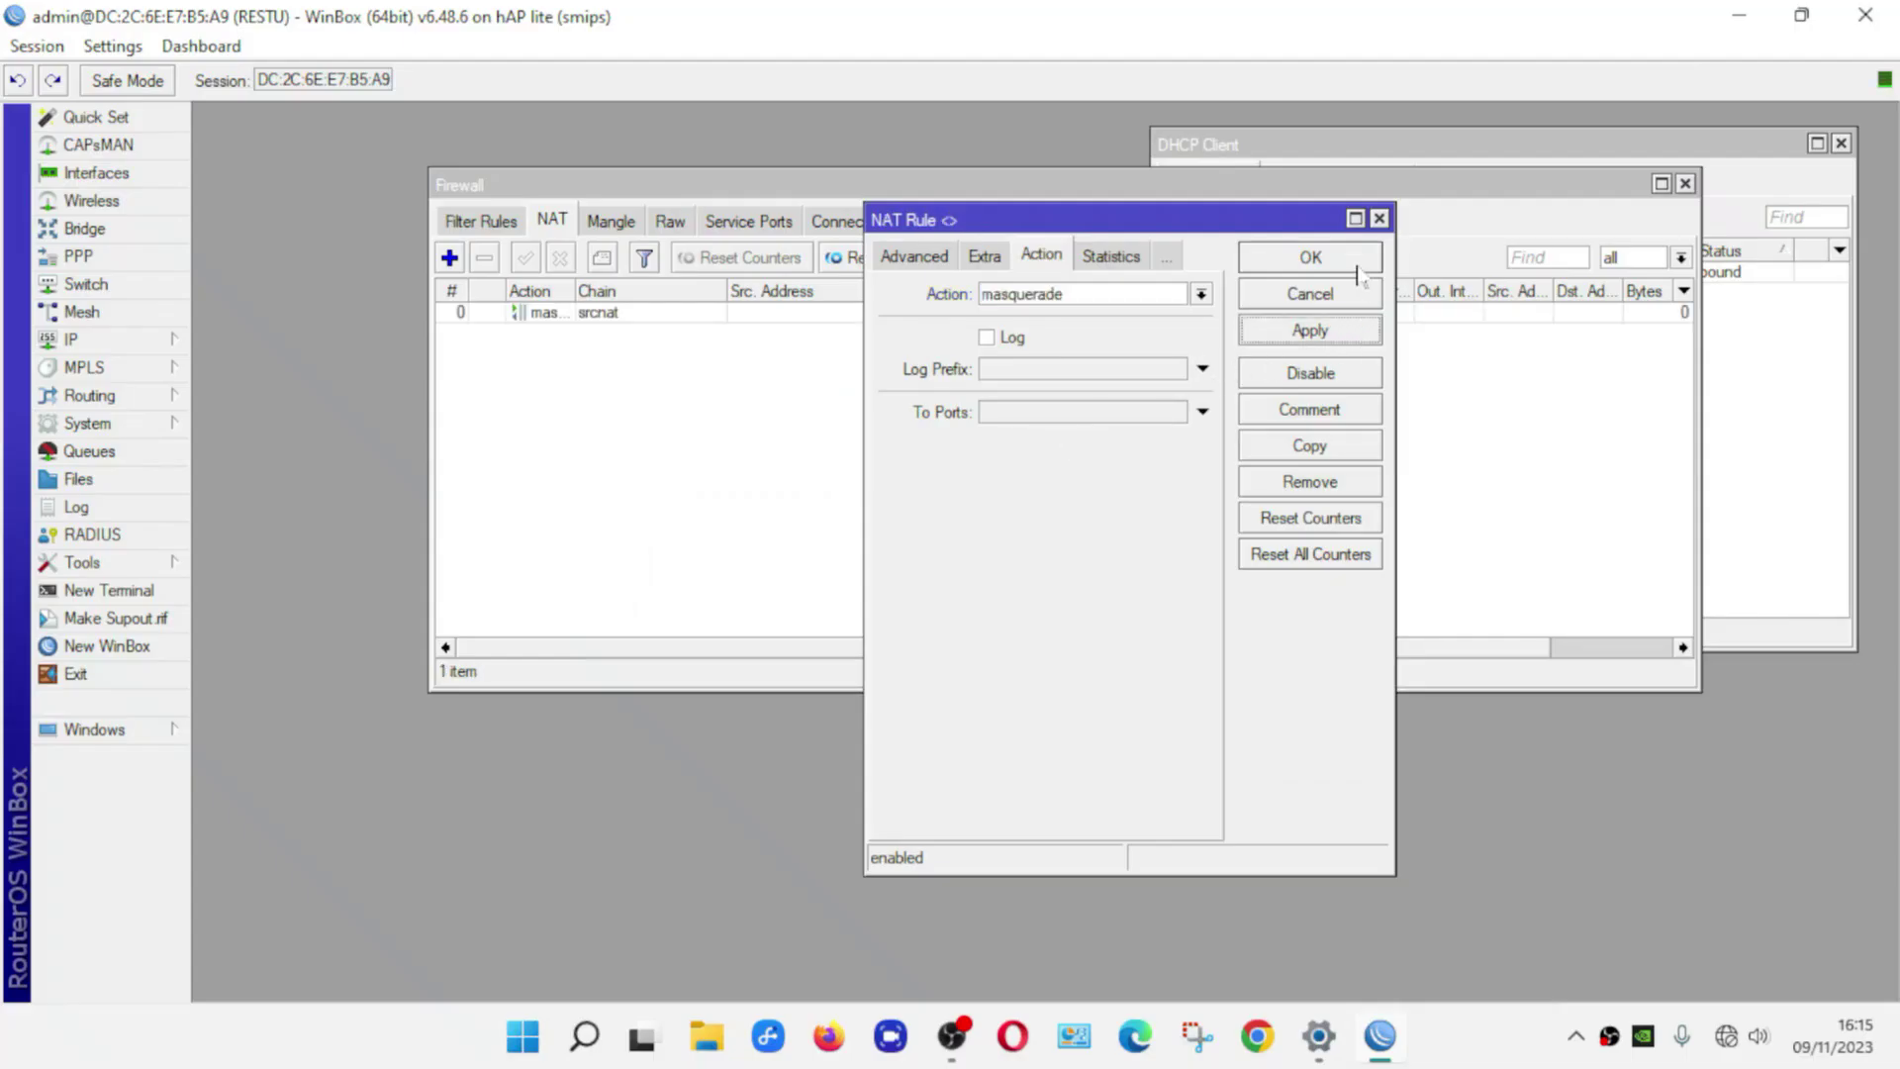
left_click(1358, 266)
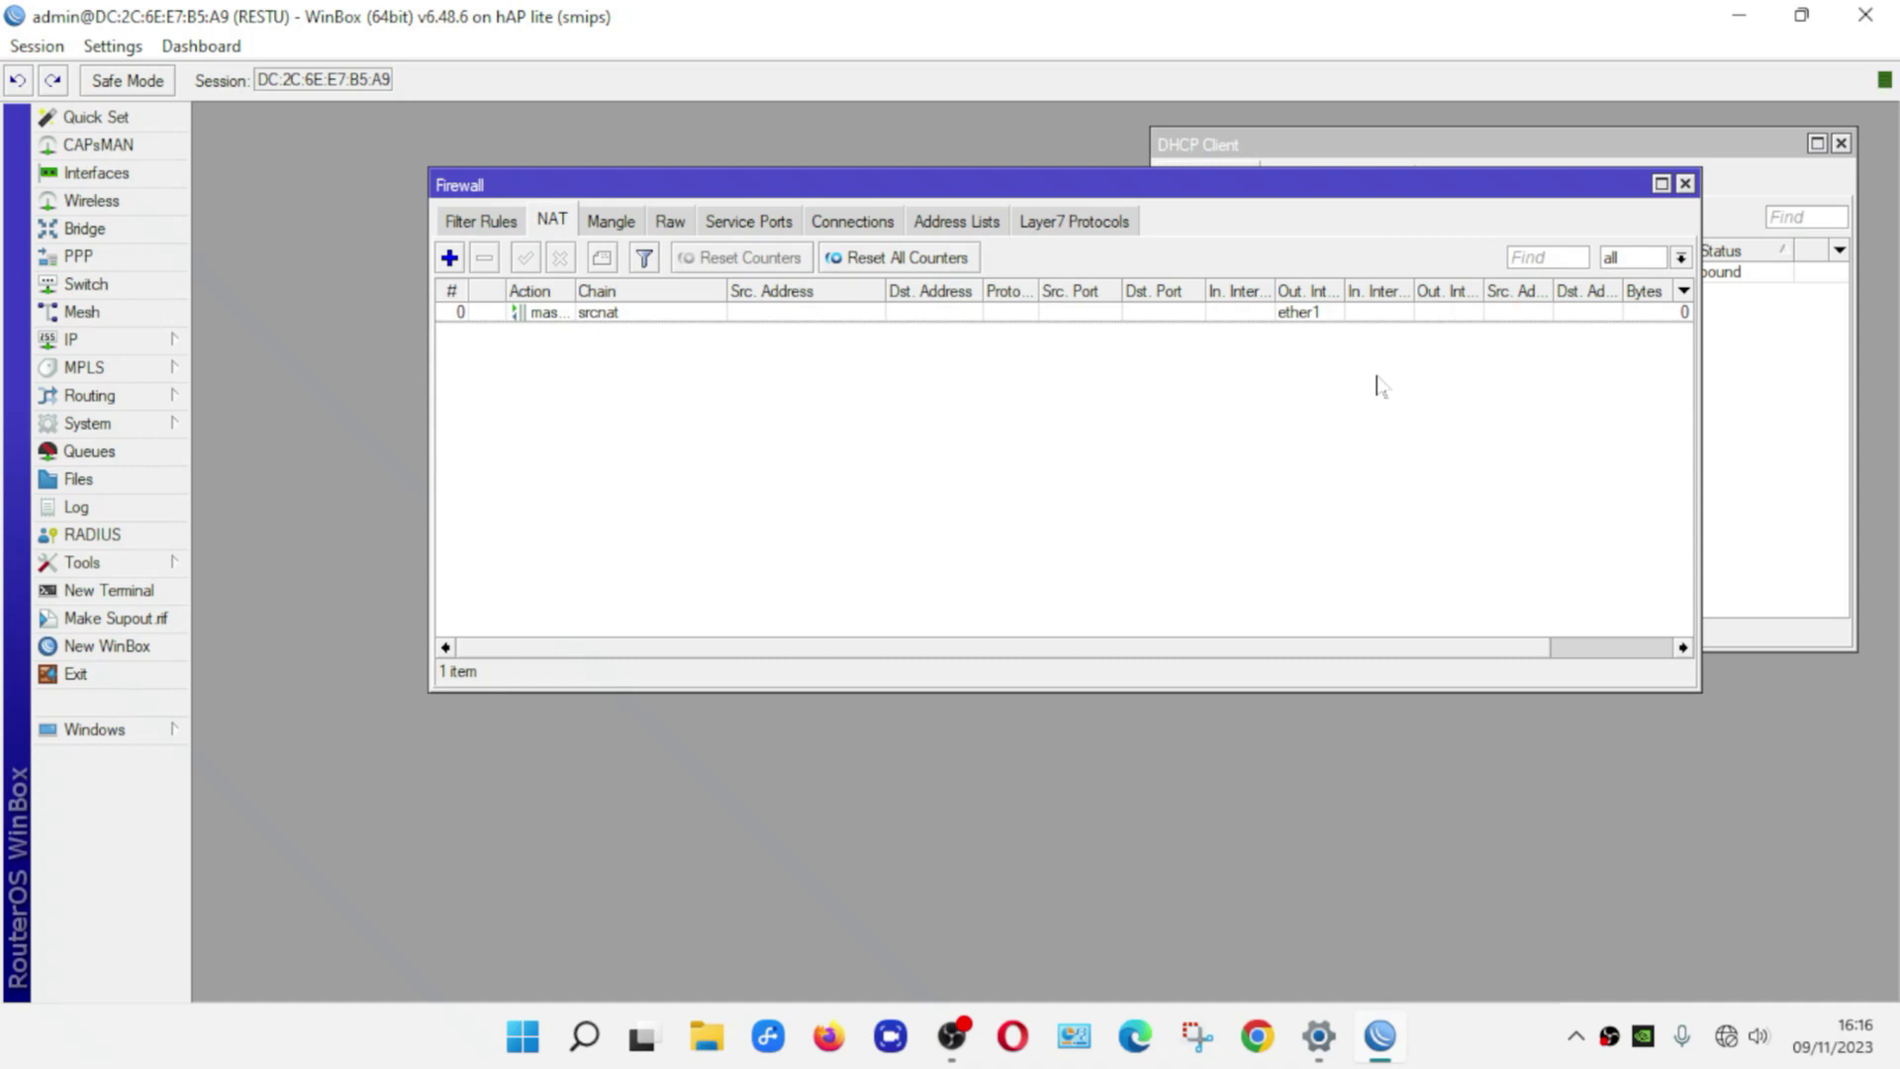
left_click(159, 592)
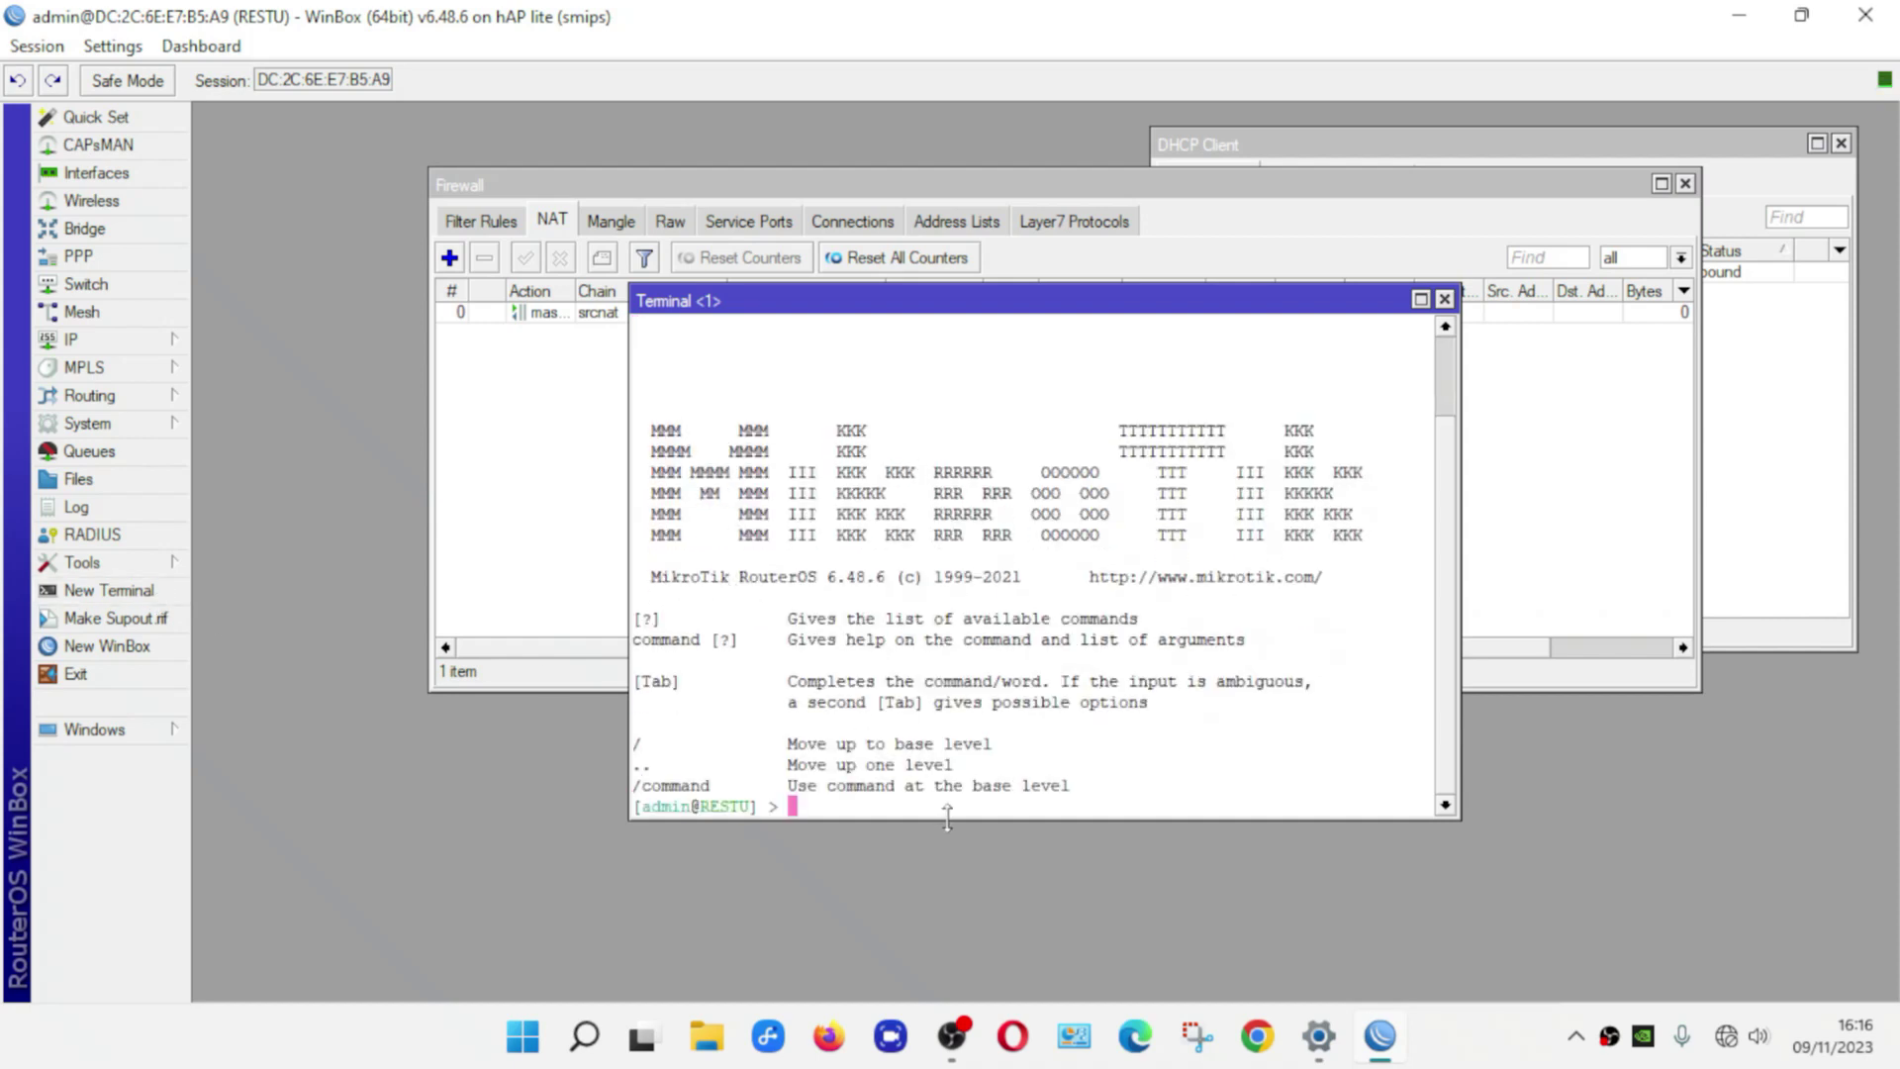
type("in@RESTU] > pi")
type("ng ")
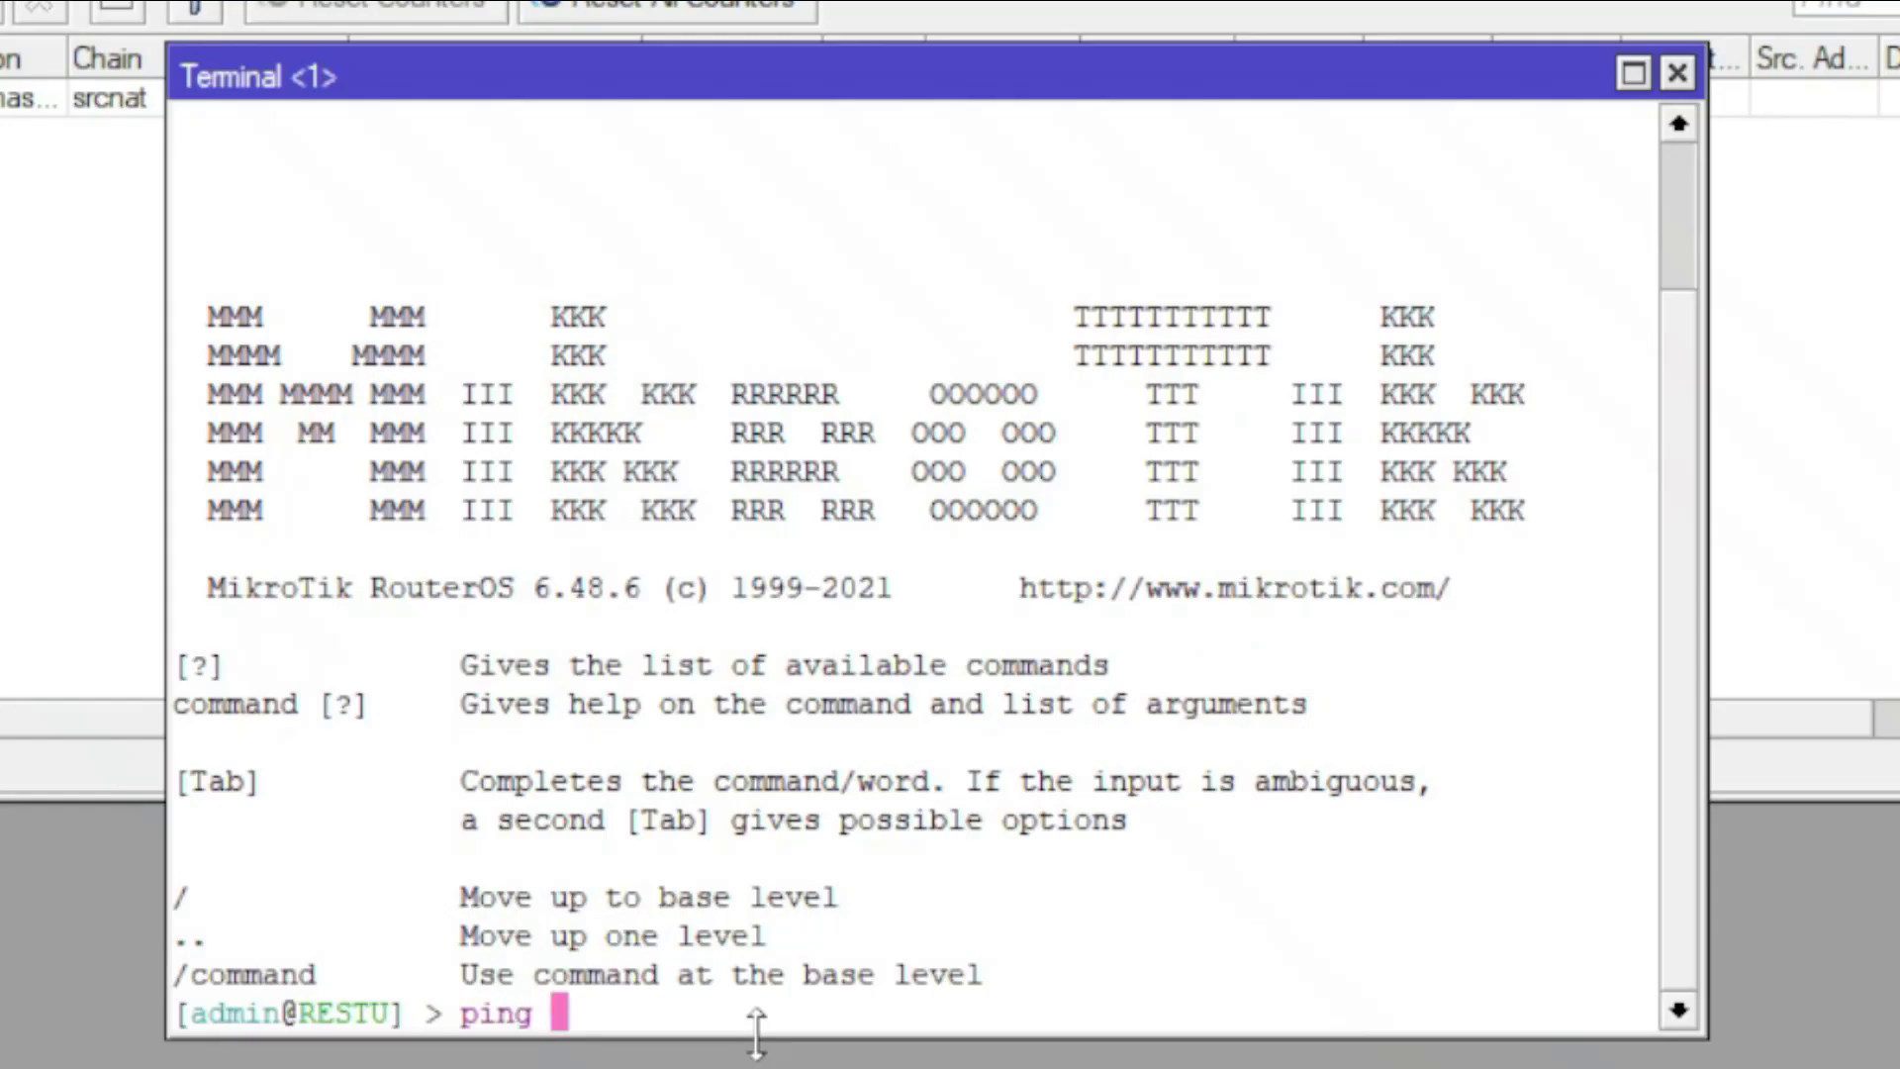
type("google.c")
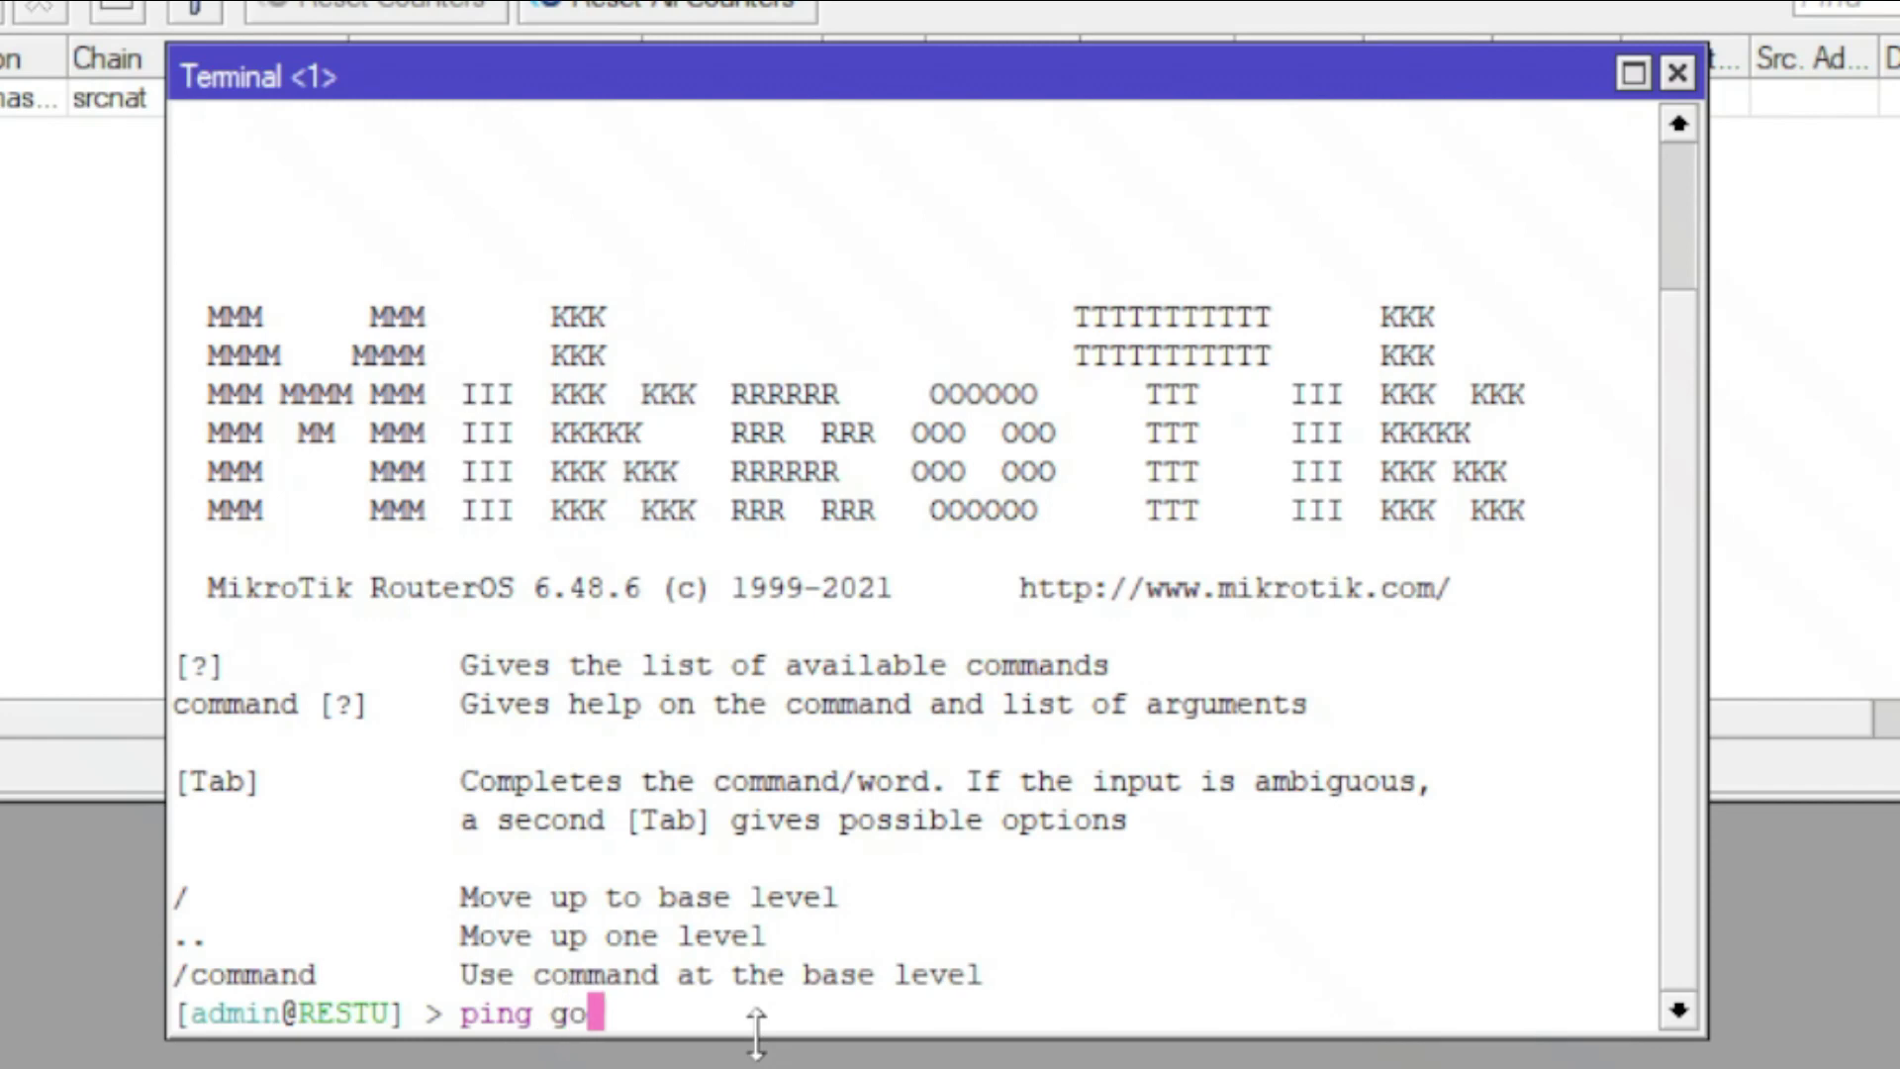
type("om")
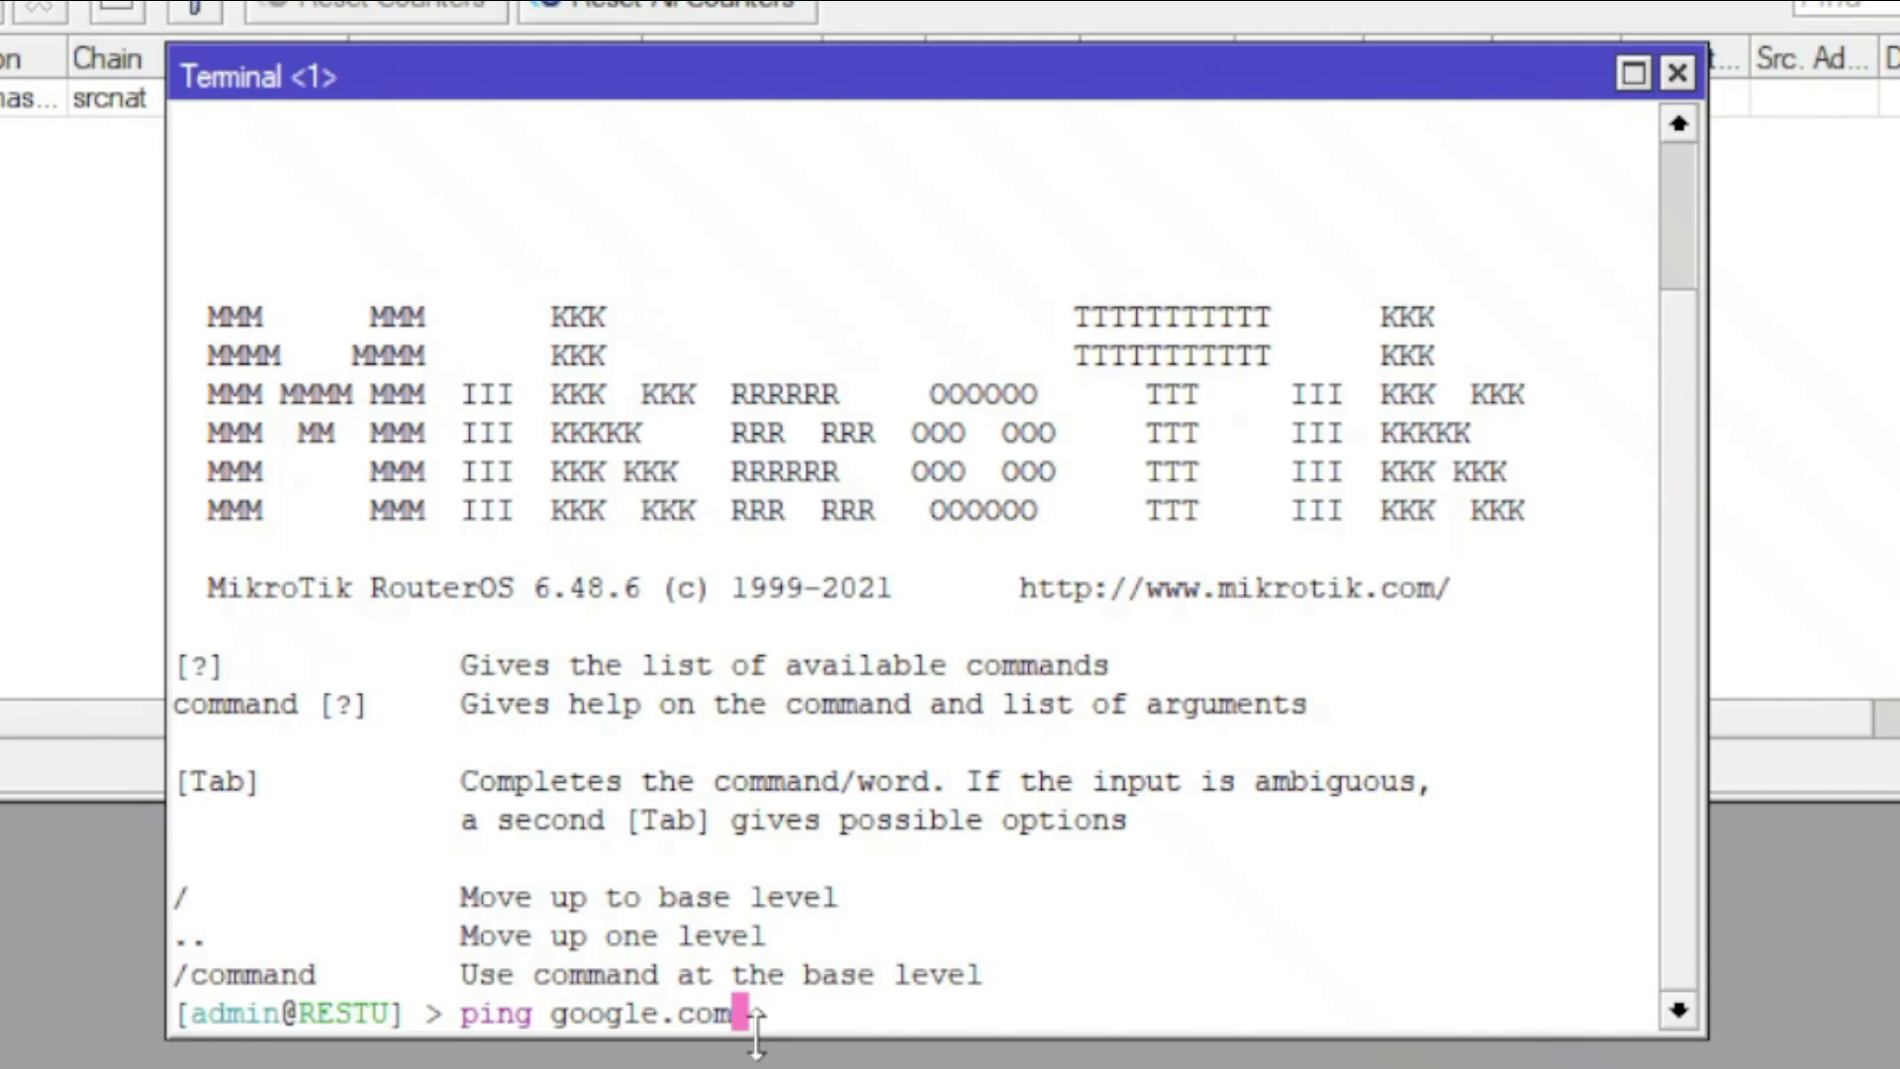
key("Return")
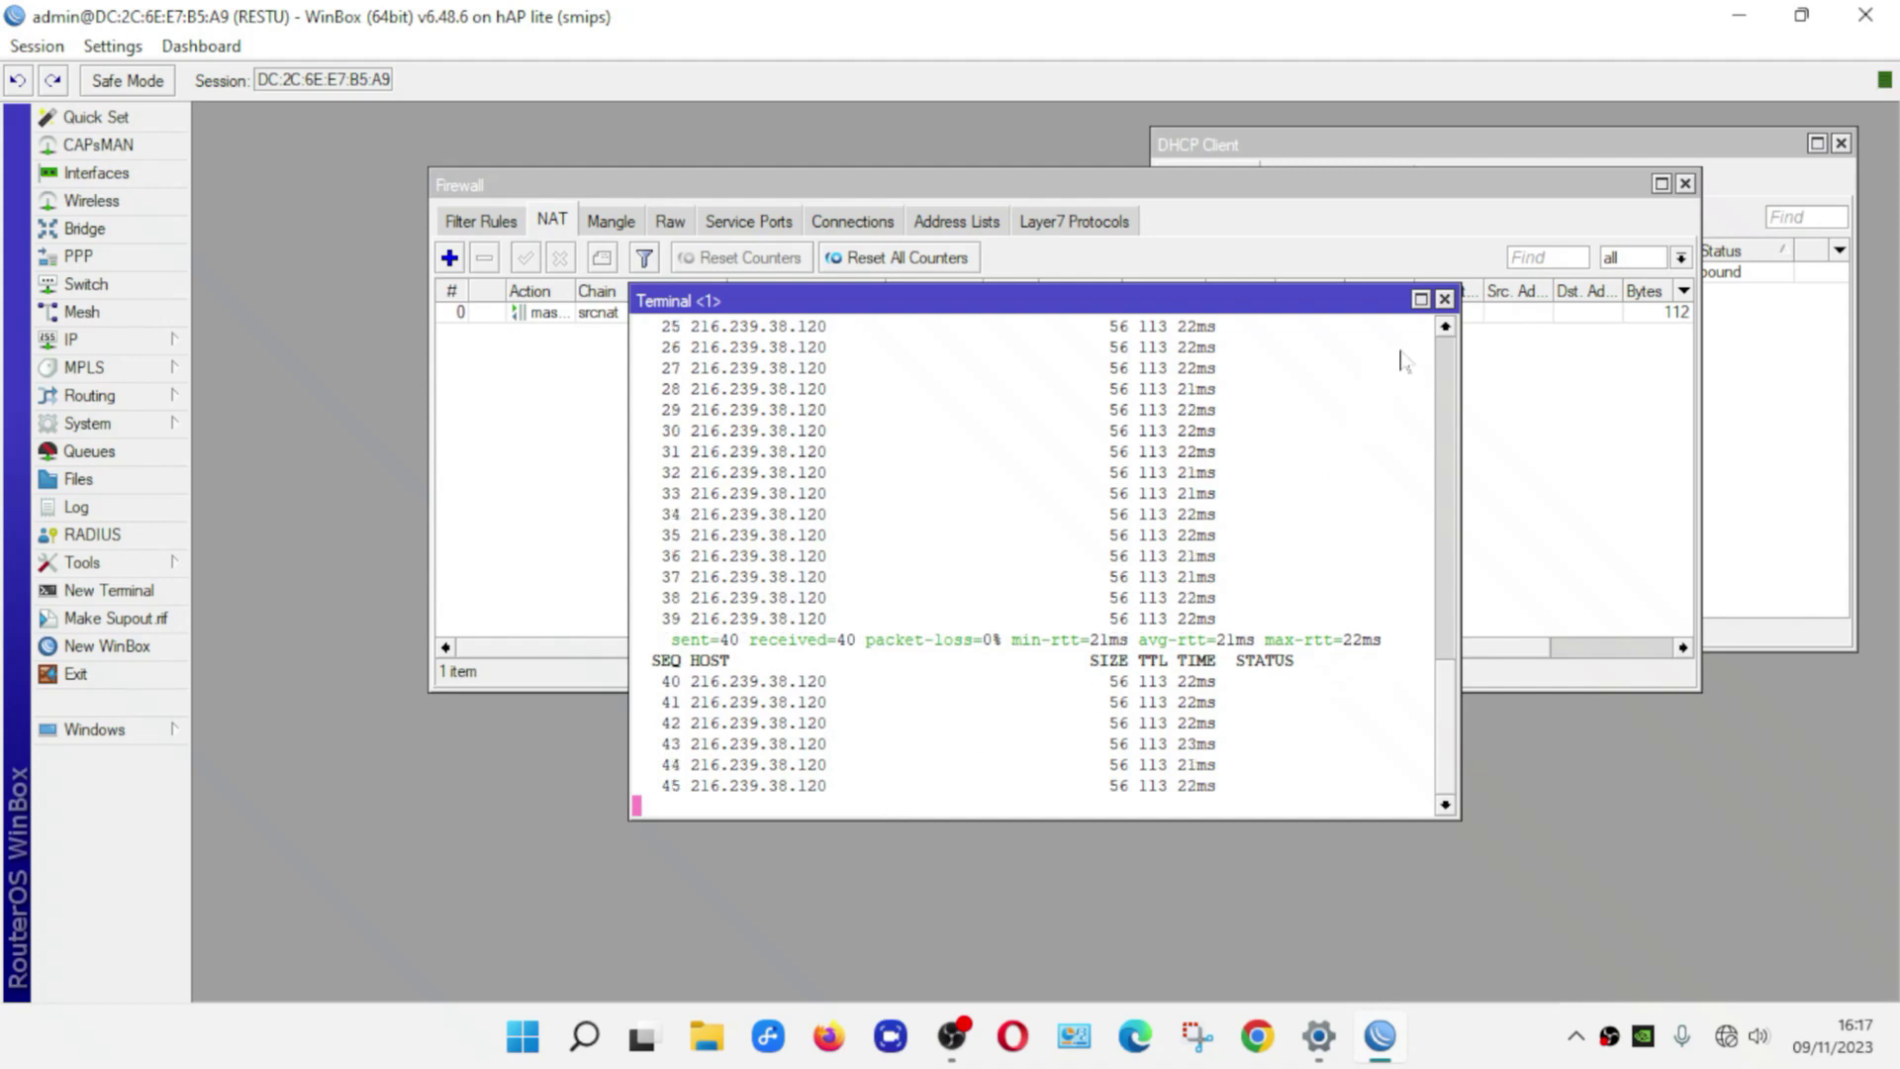
left_click(1444, 300)
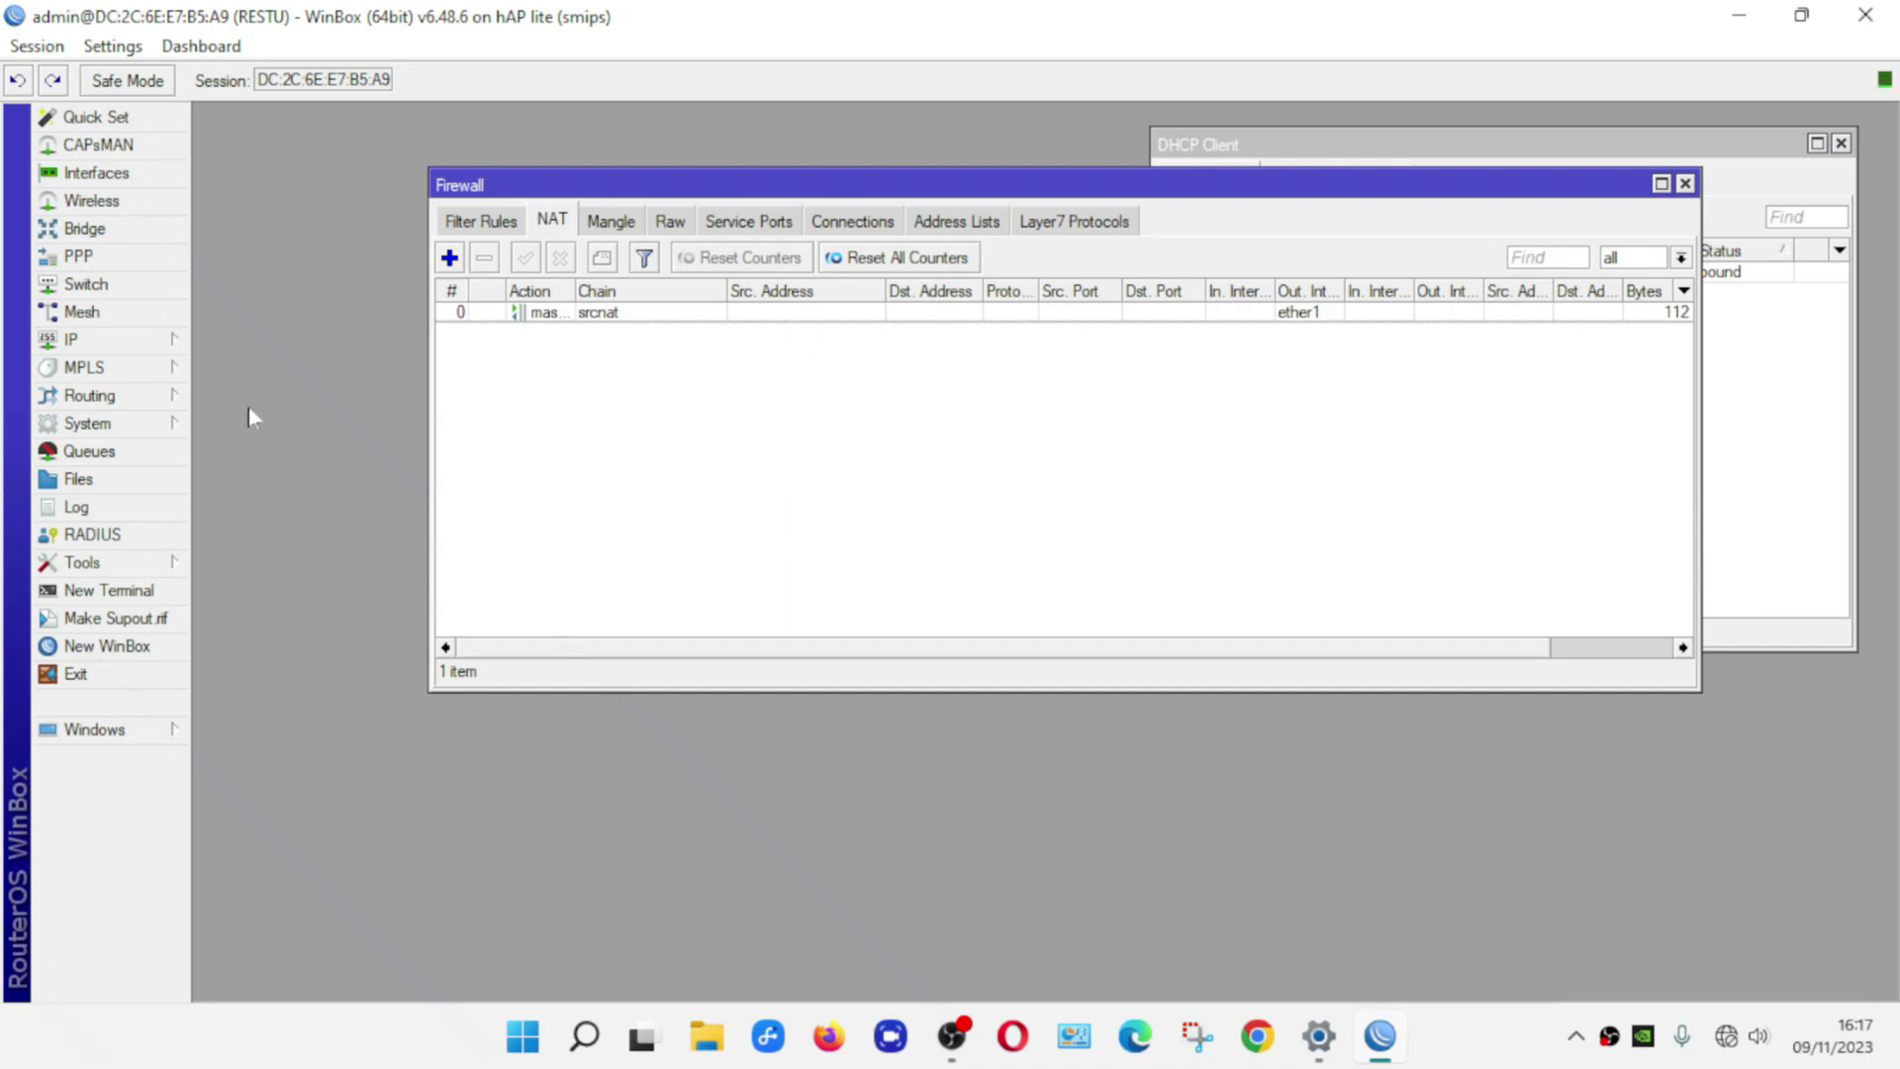
Add the static address 192.168.10.1/24 on interface ether2 to the IP Address List
left_click(141, 345)
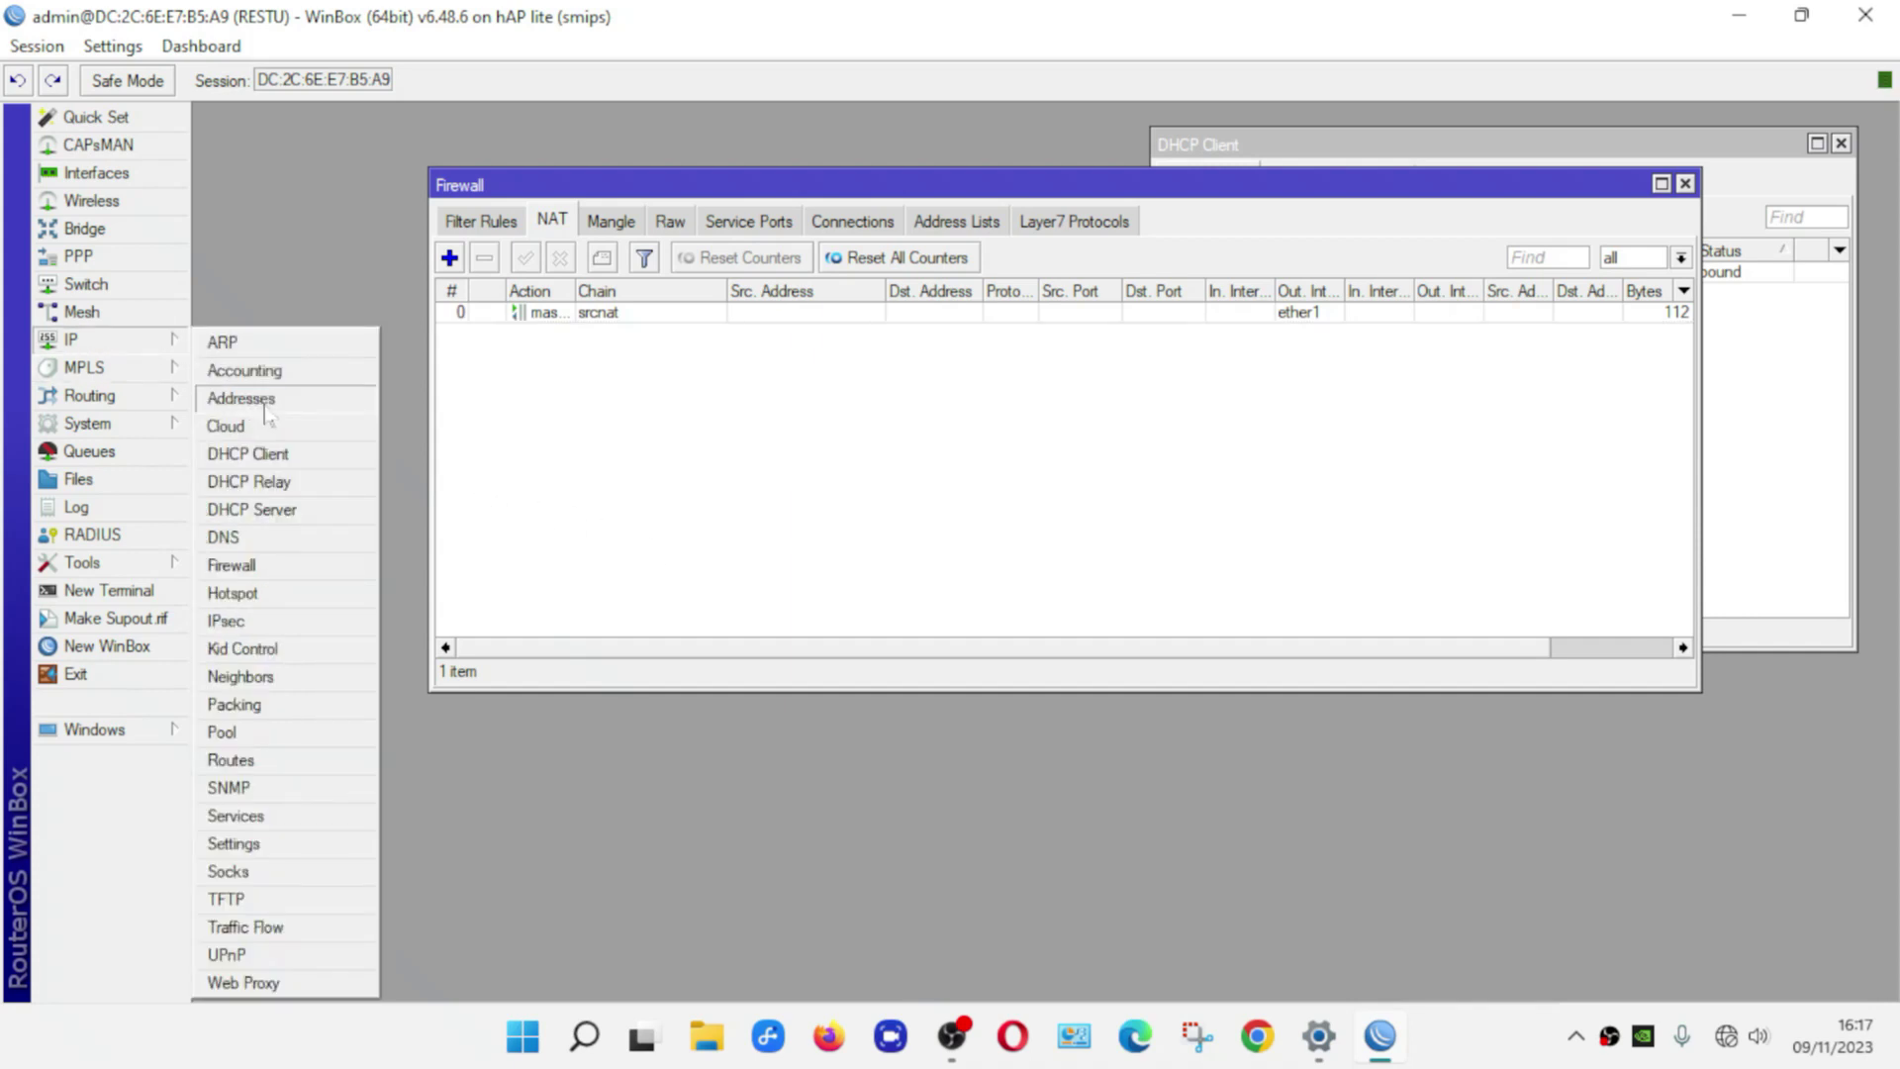
left_click(241, 399)
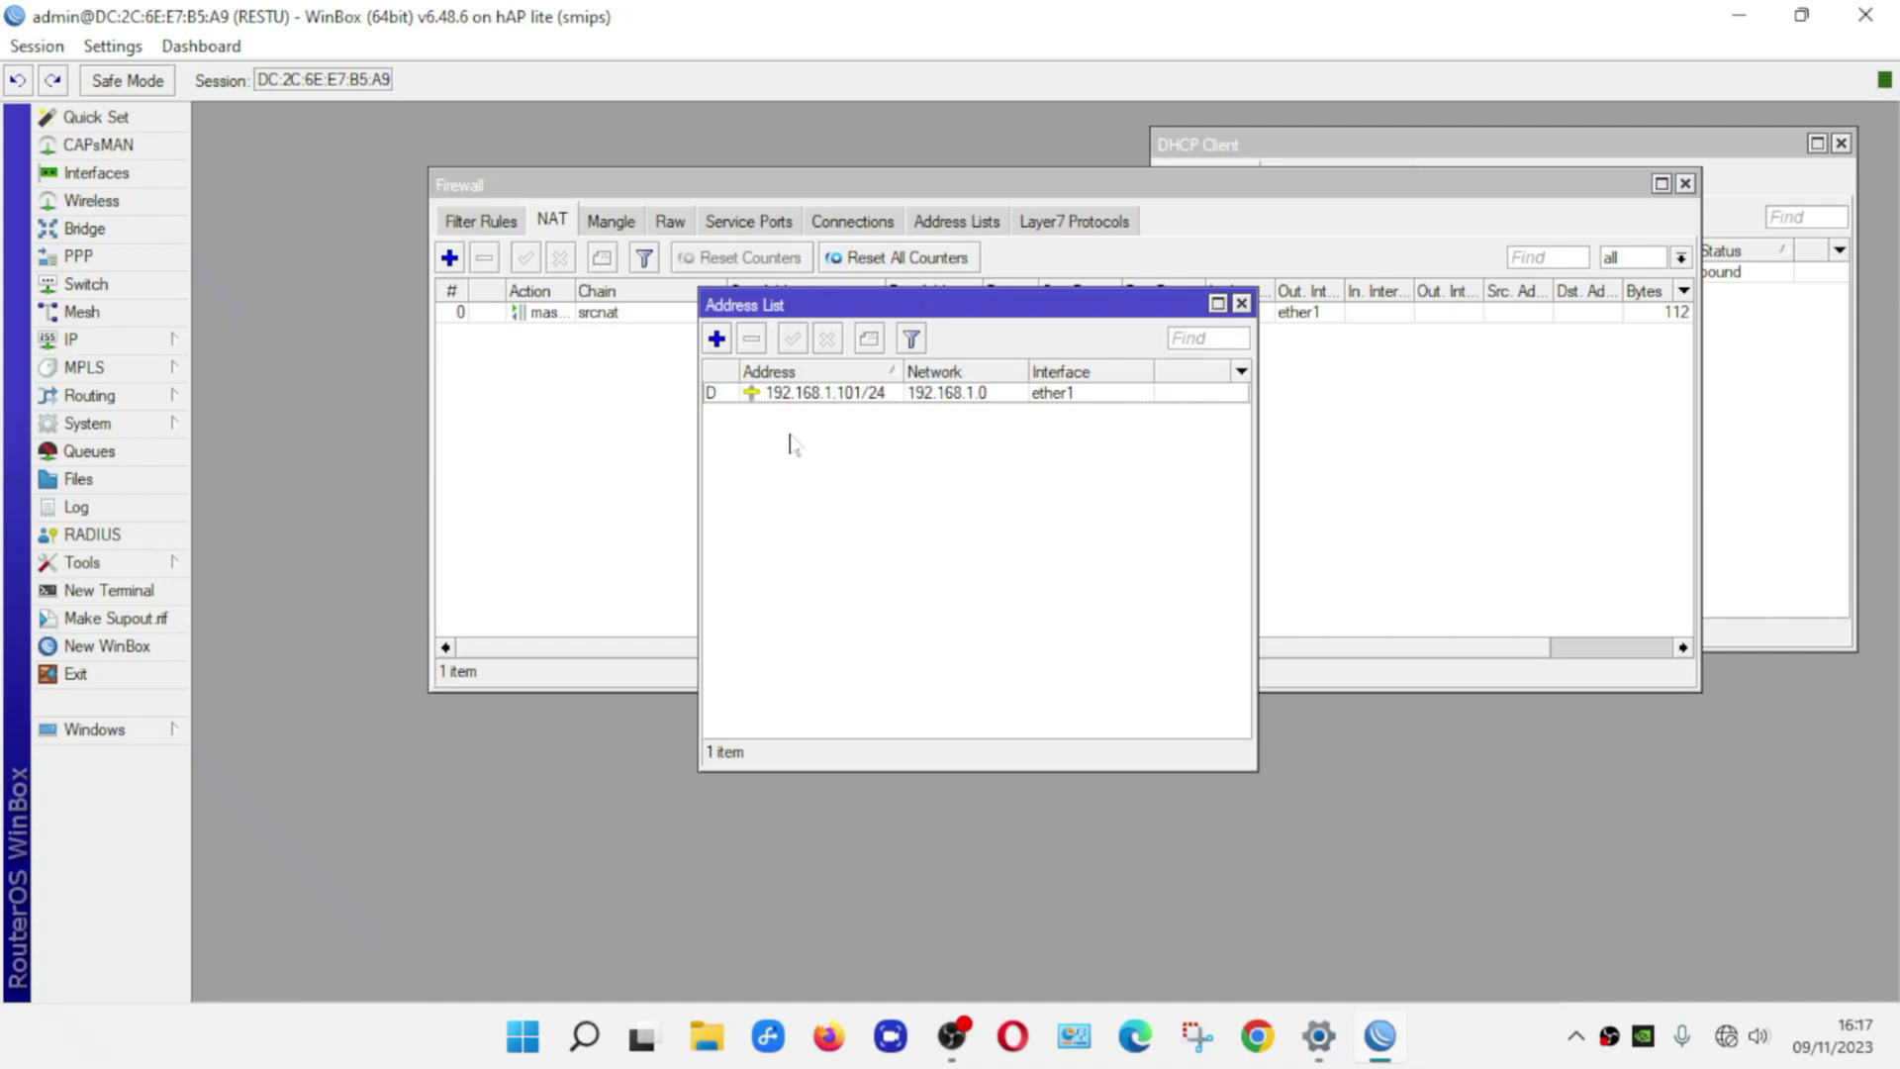
left_click(717, 339)
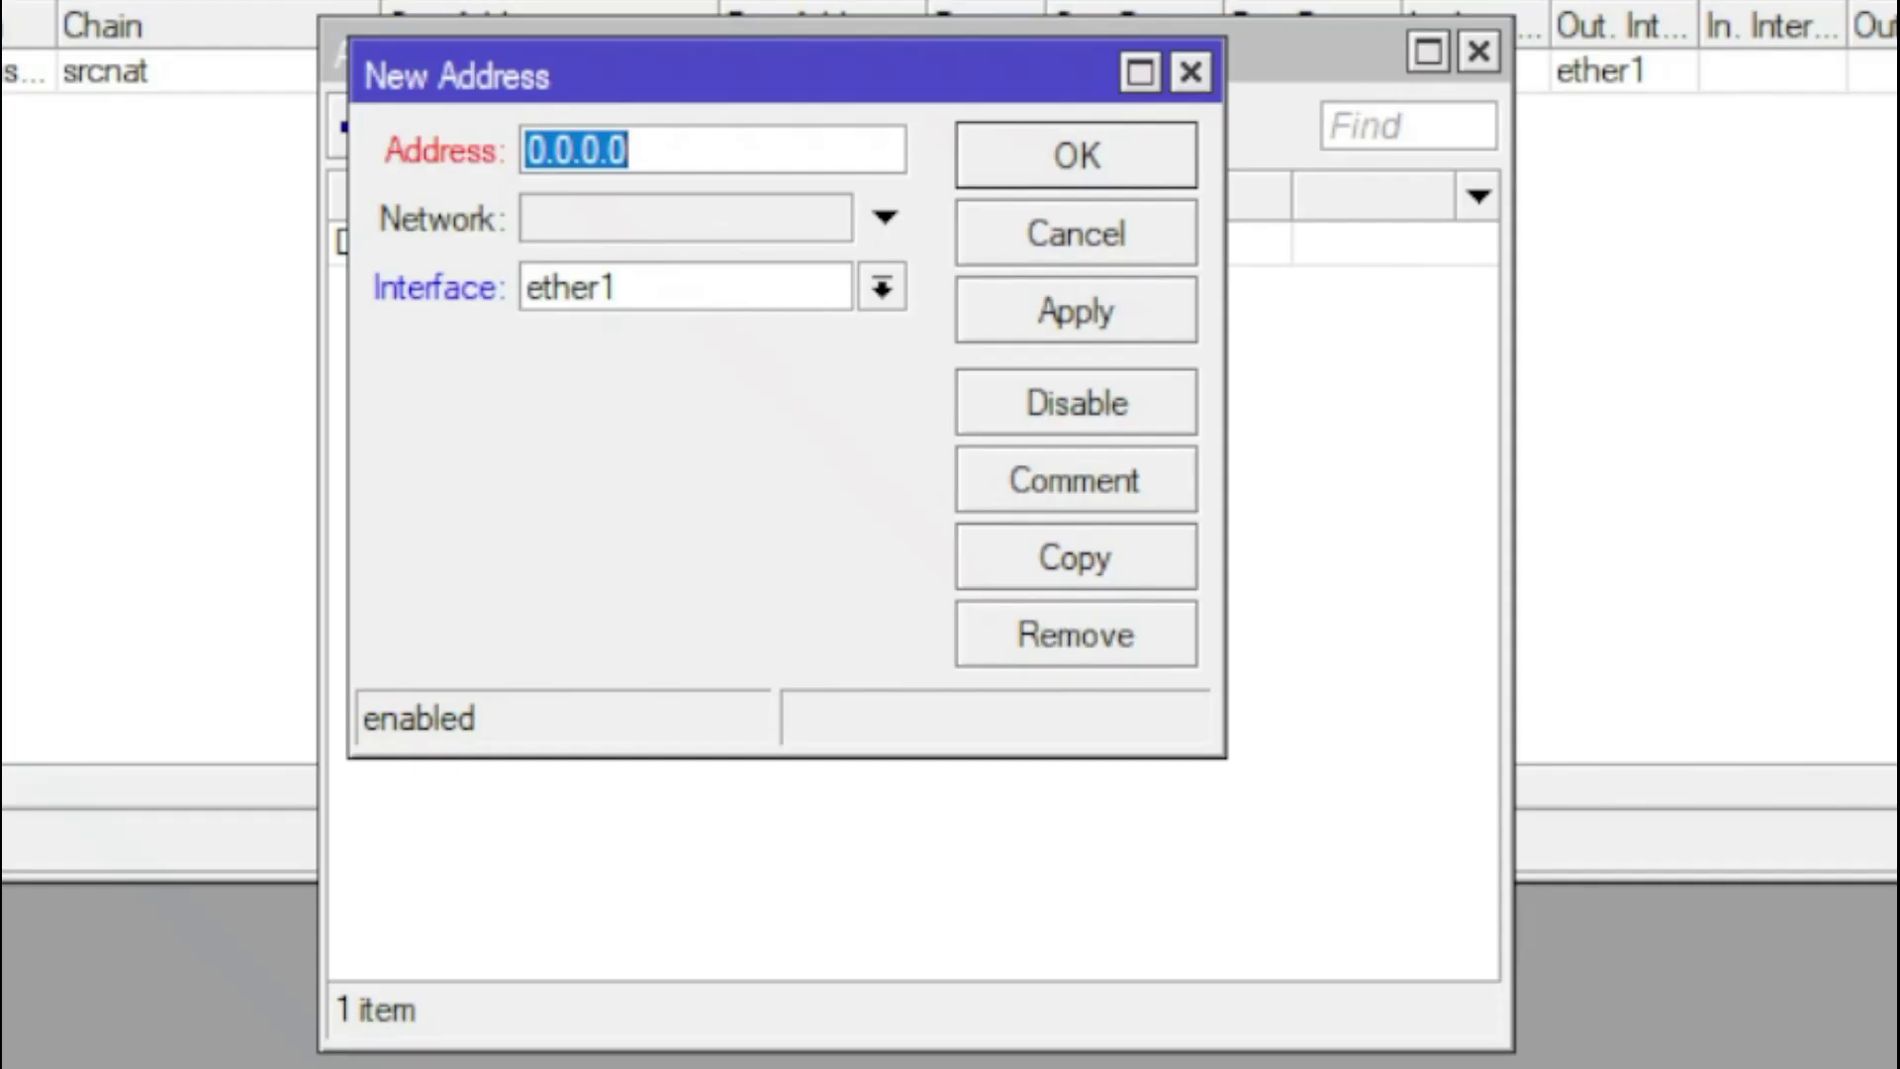
type("192.")
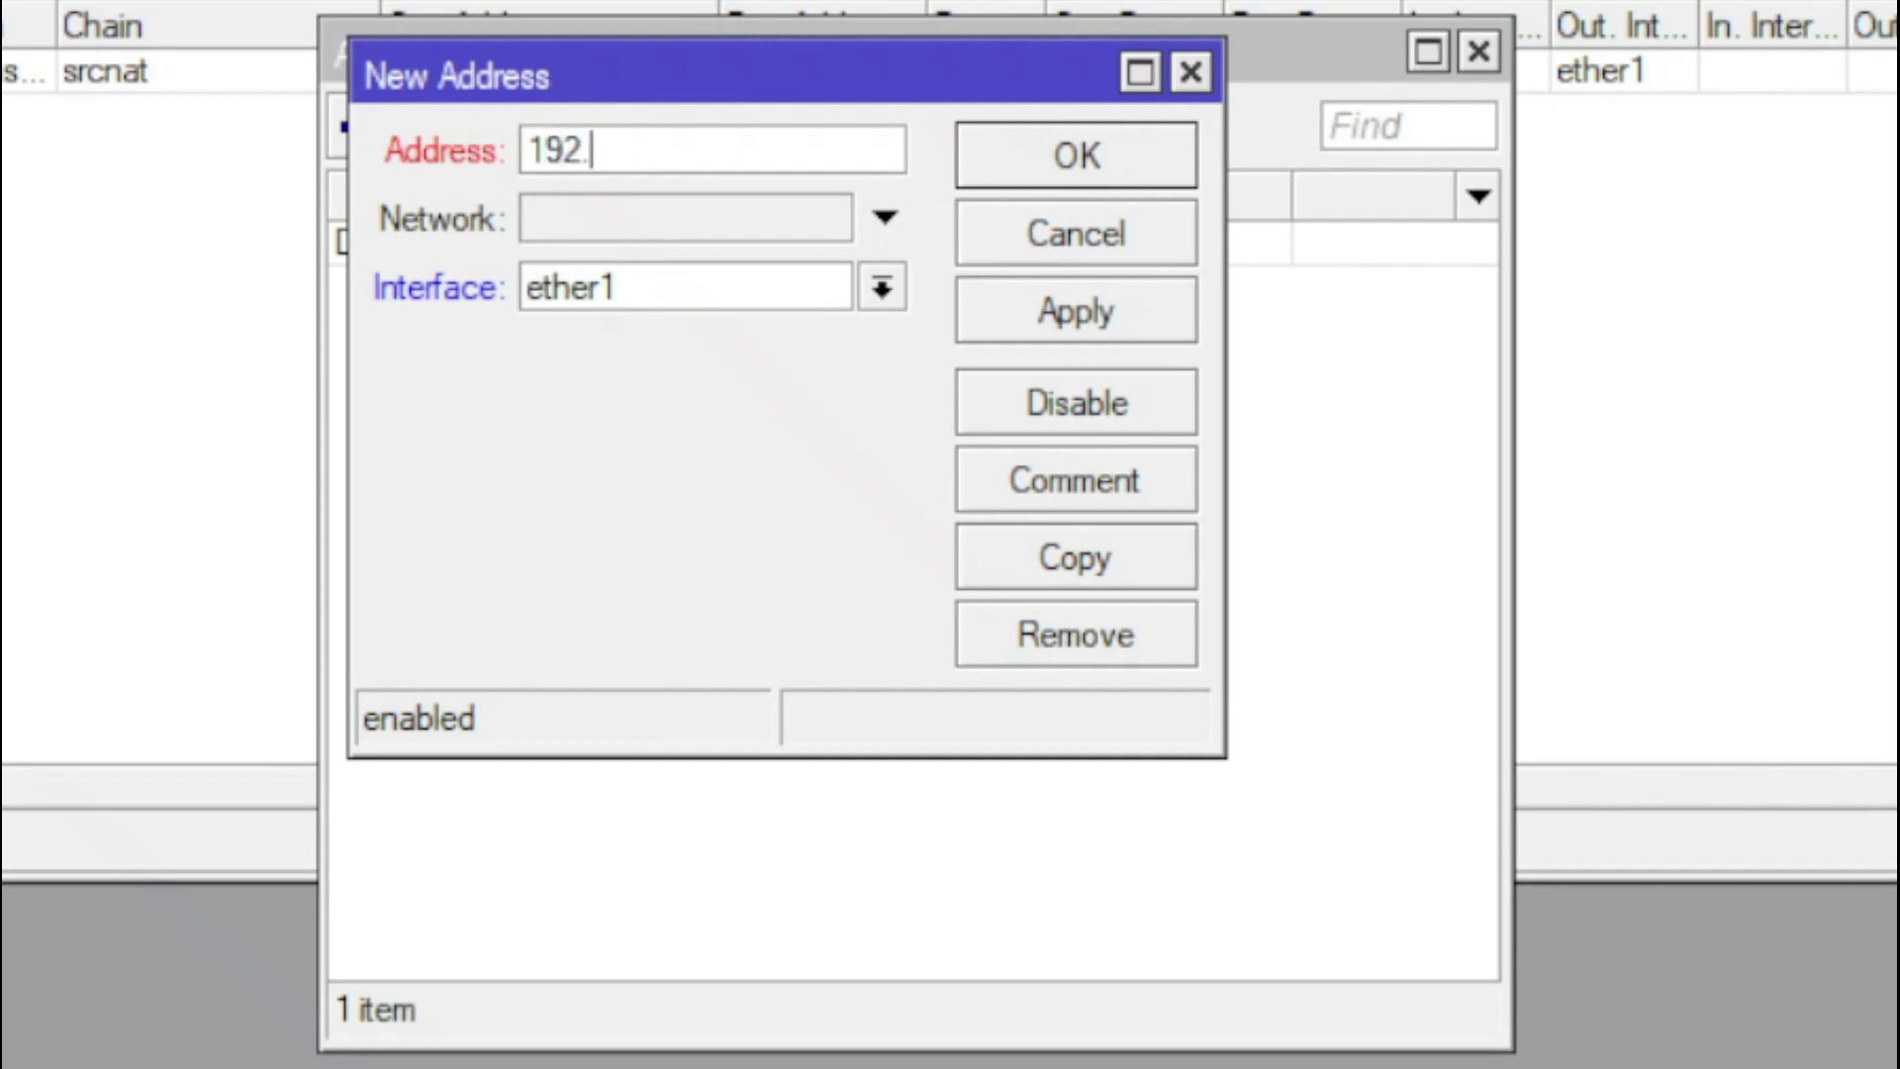
type("168.")
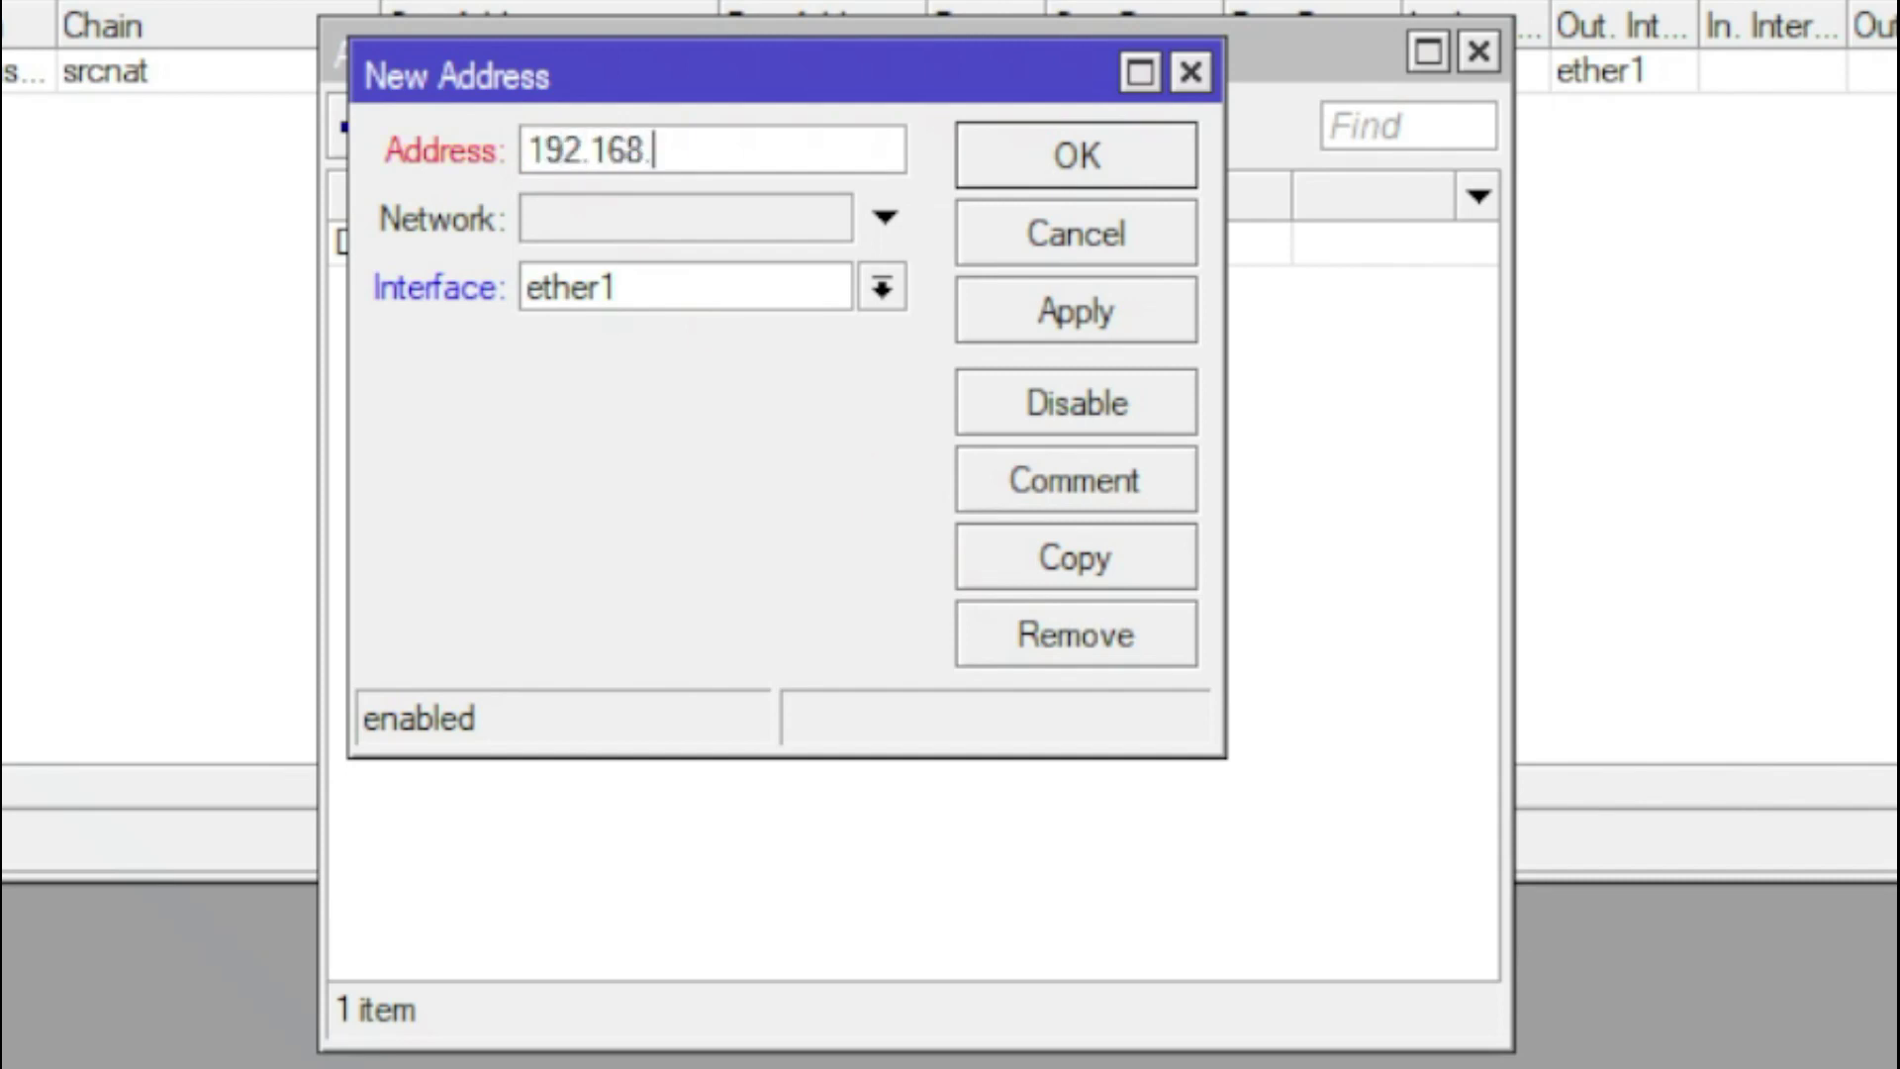
type("10.")
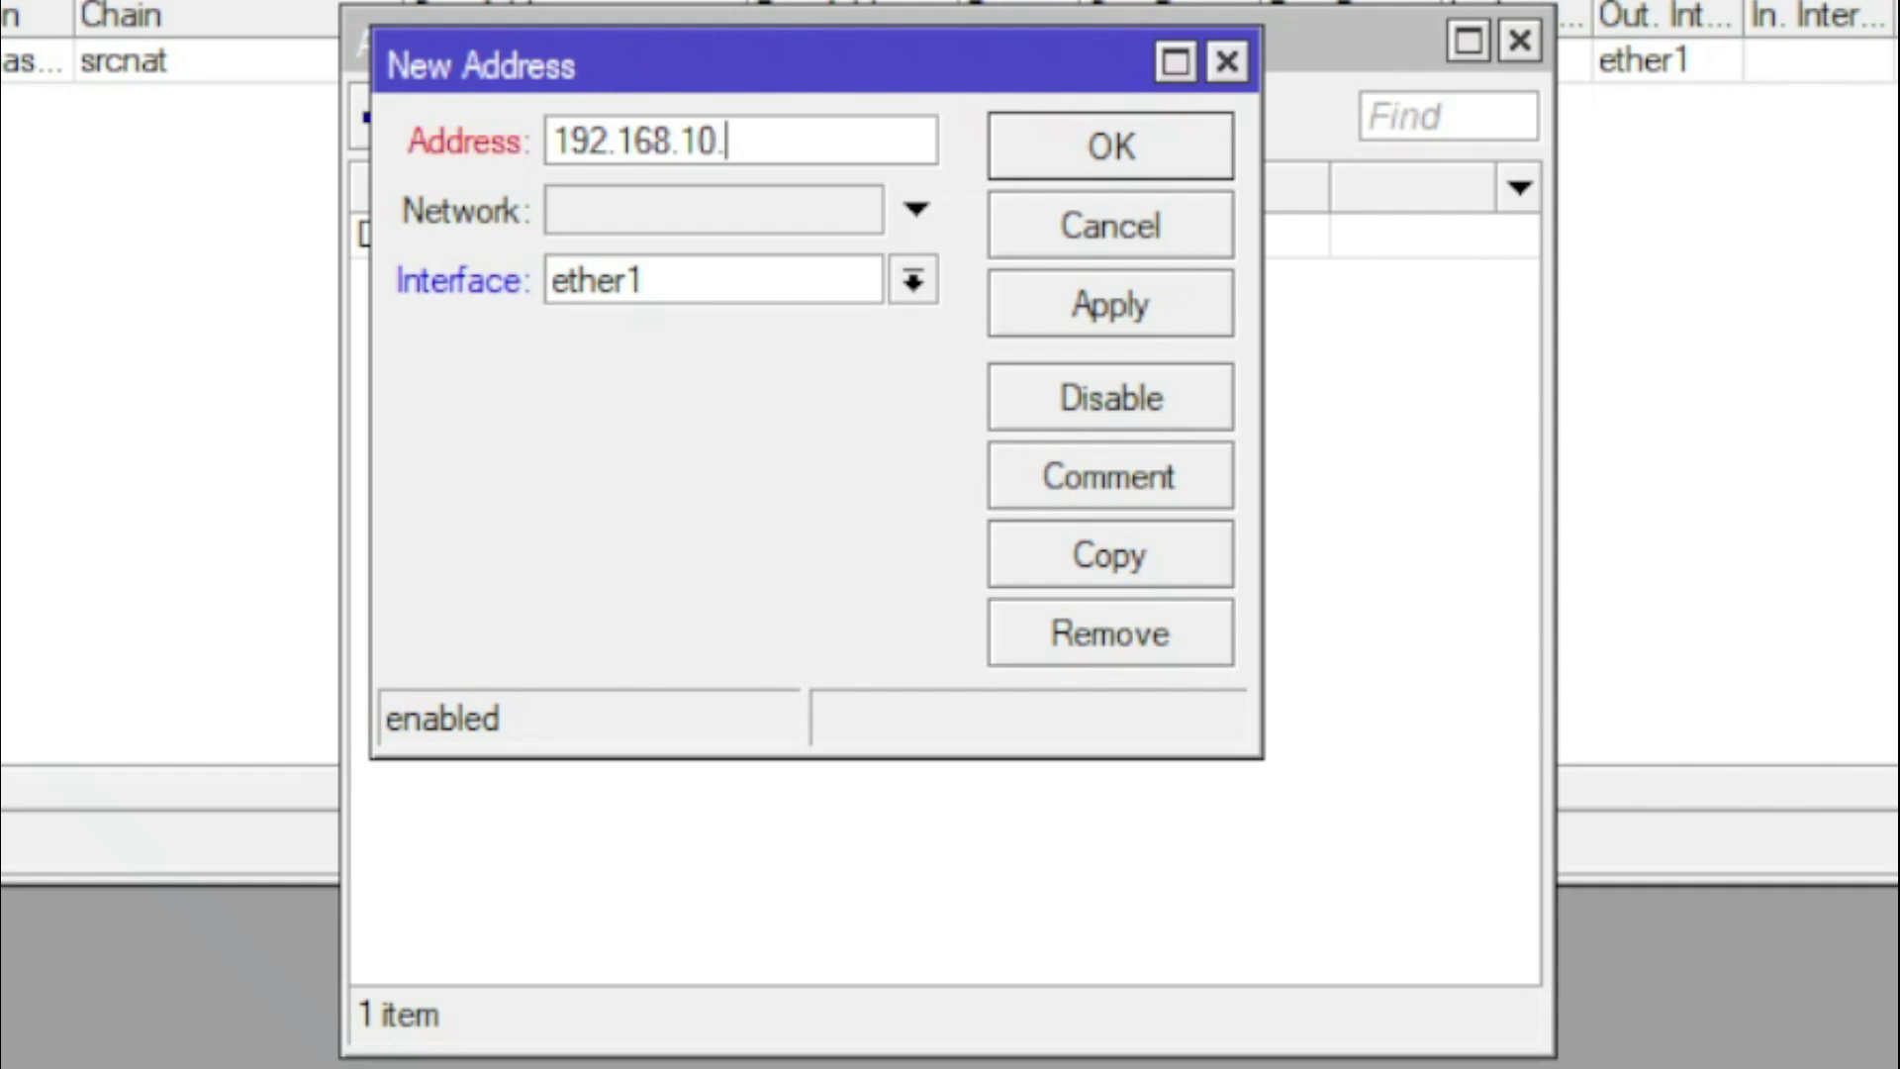
type("1/")
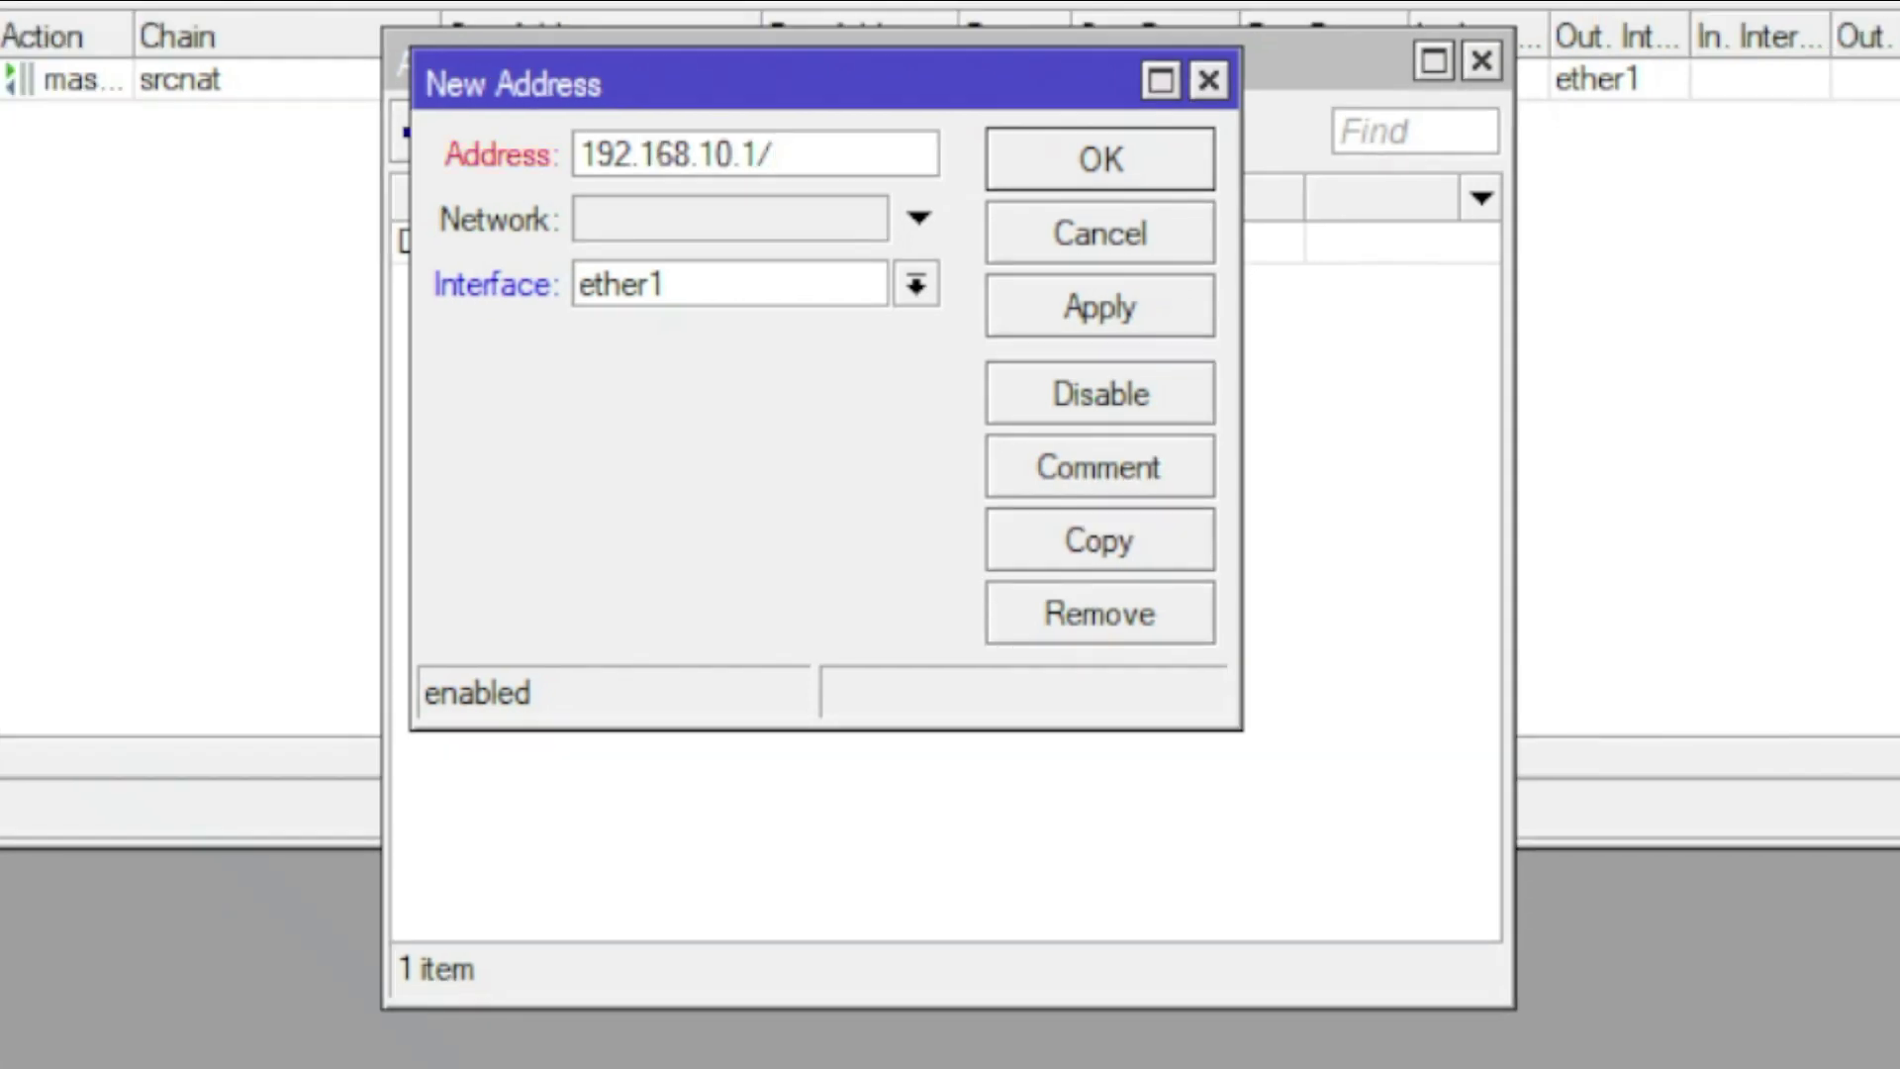
type("24")
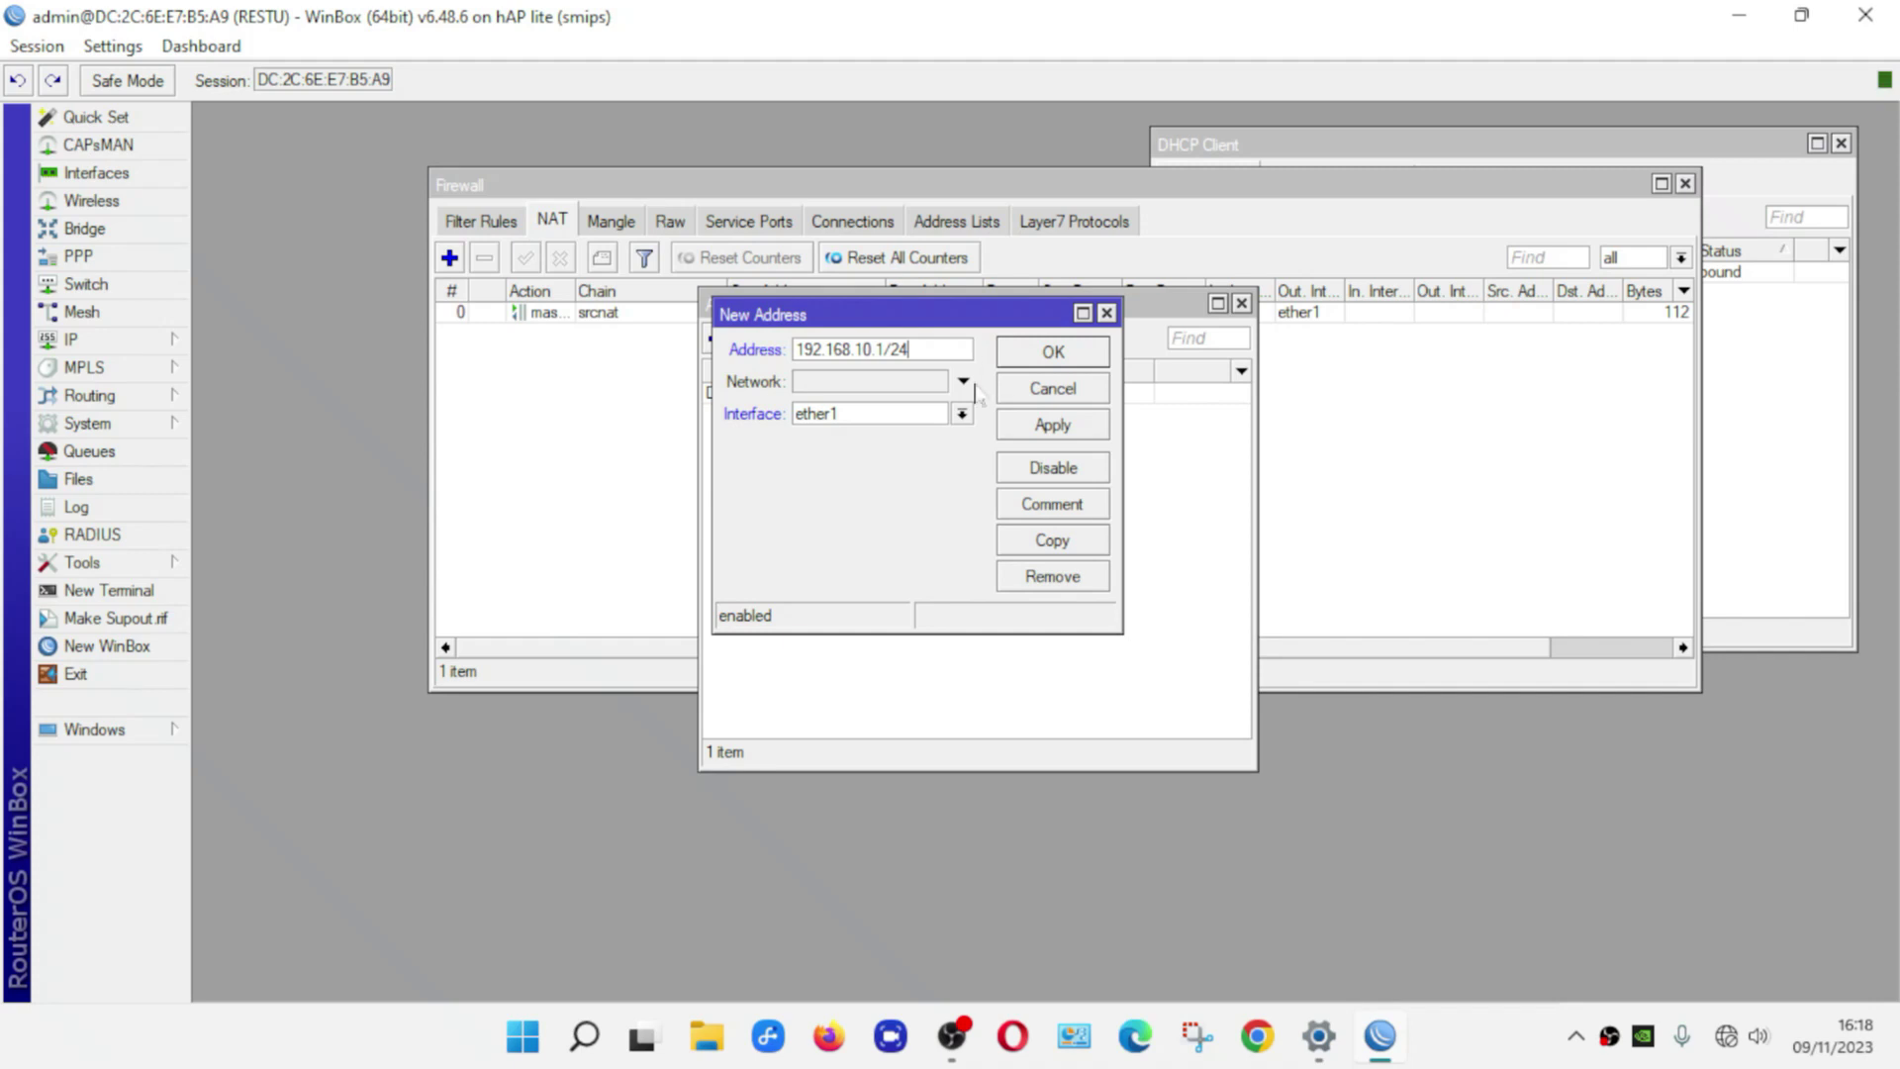
left_click(856, 416)
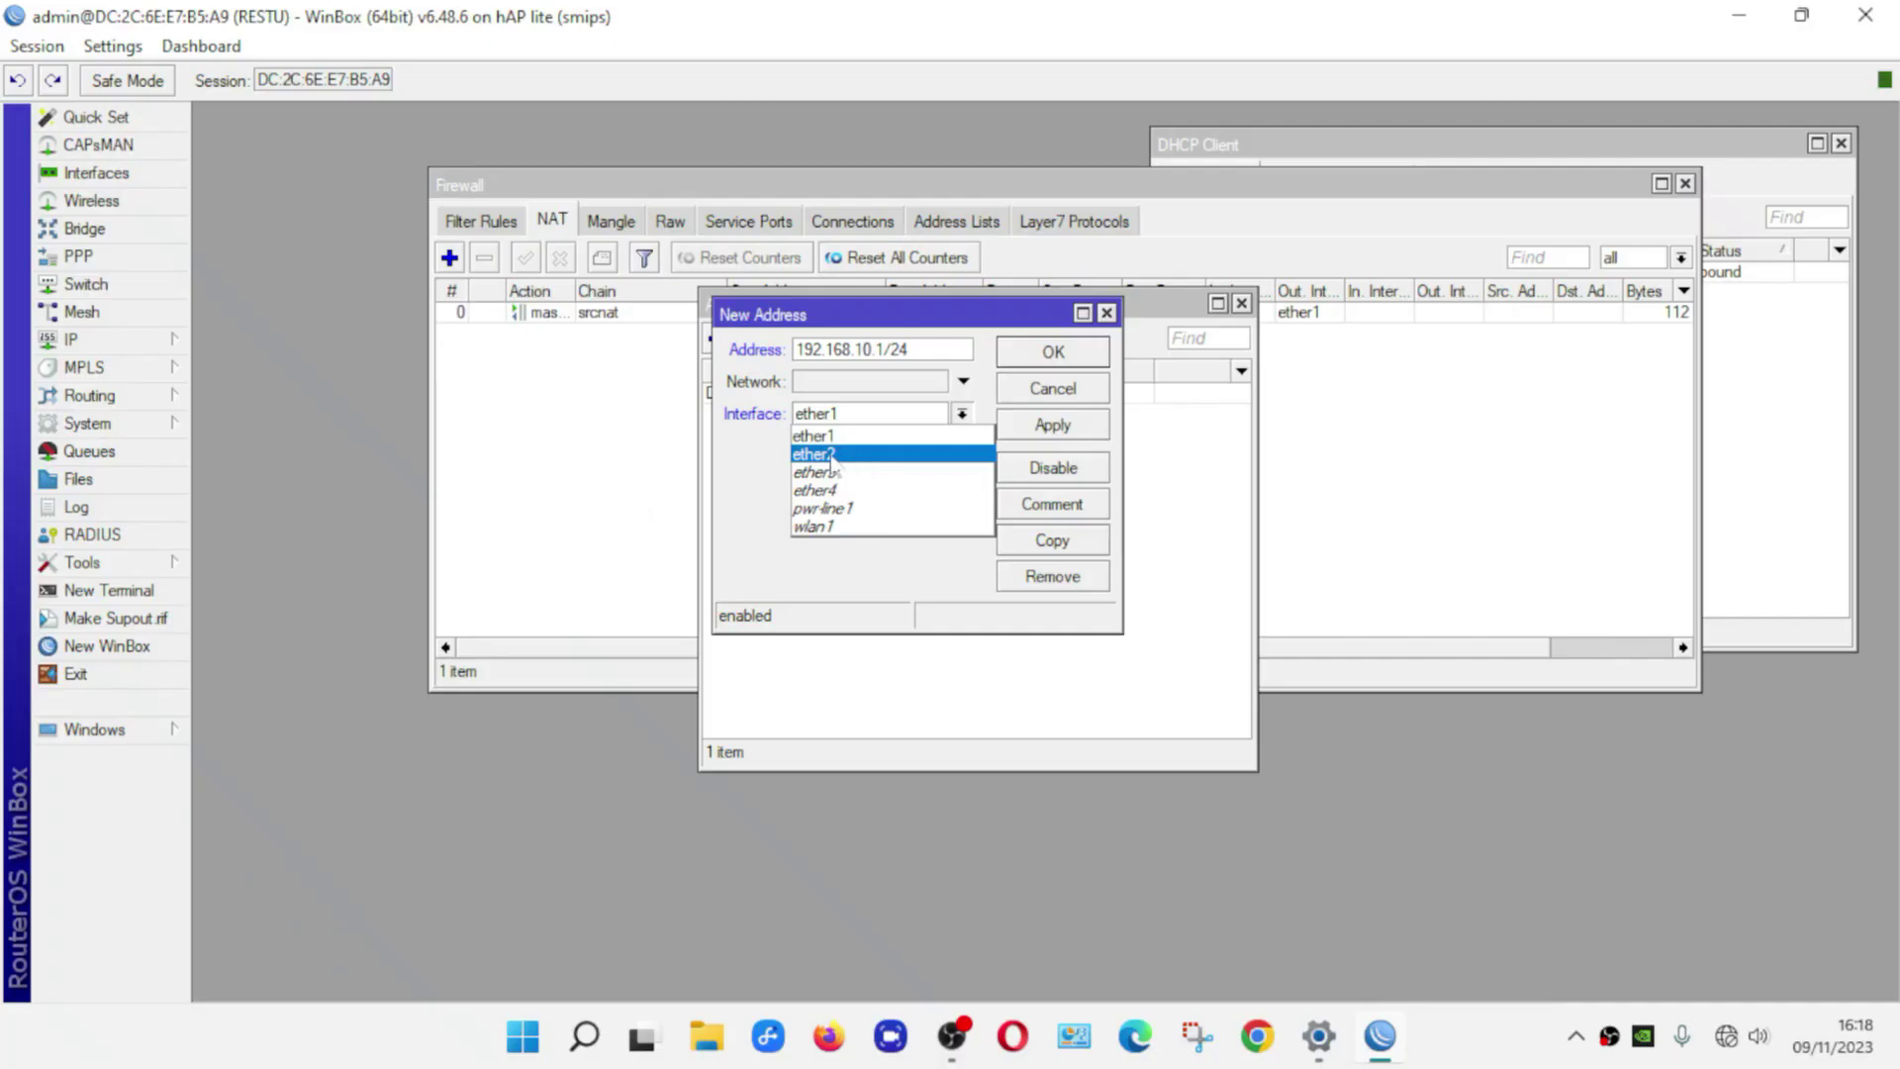
left_click(856, 457)
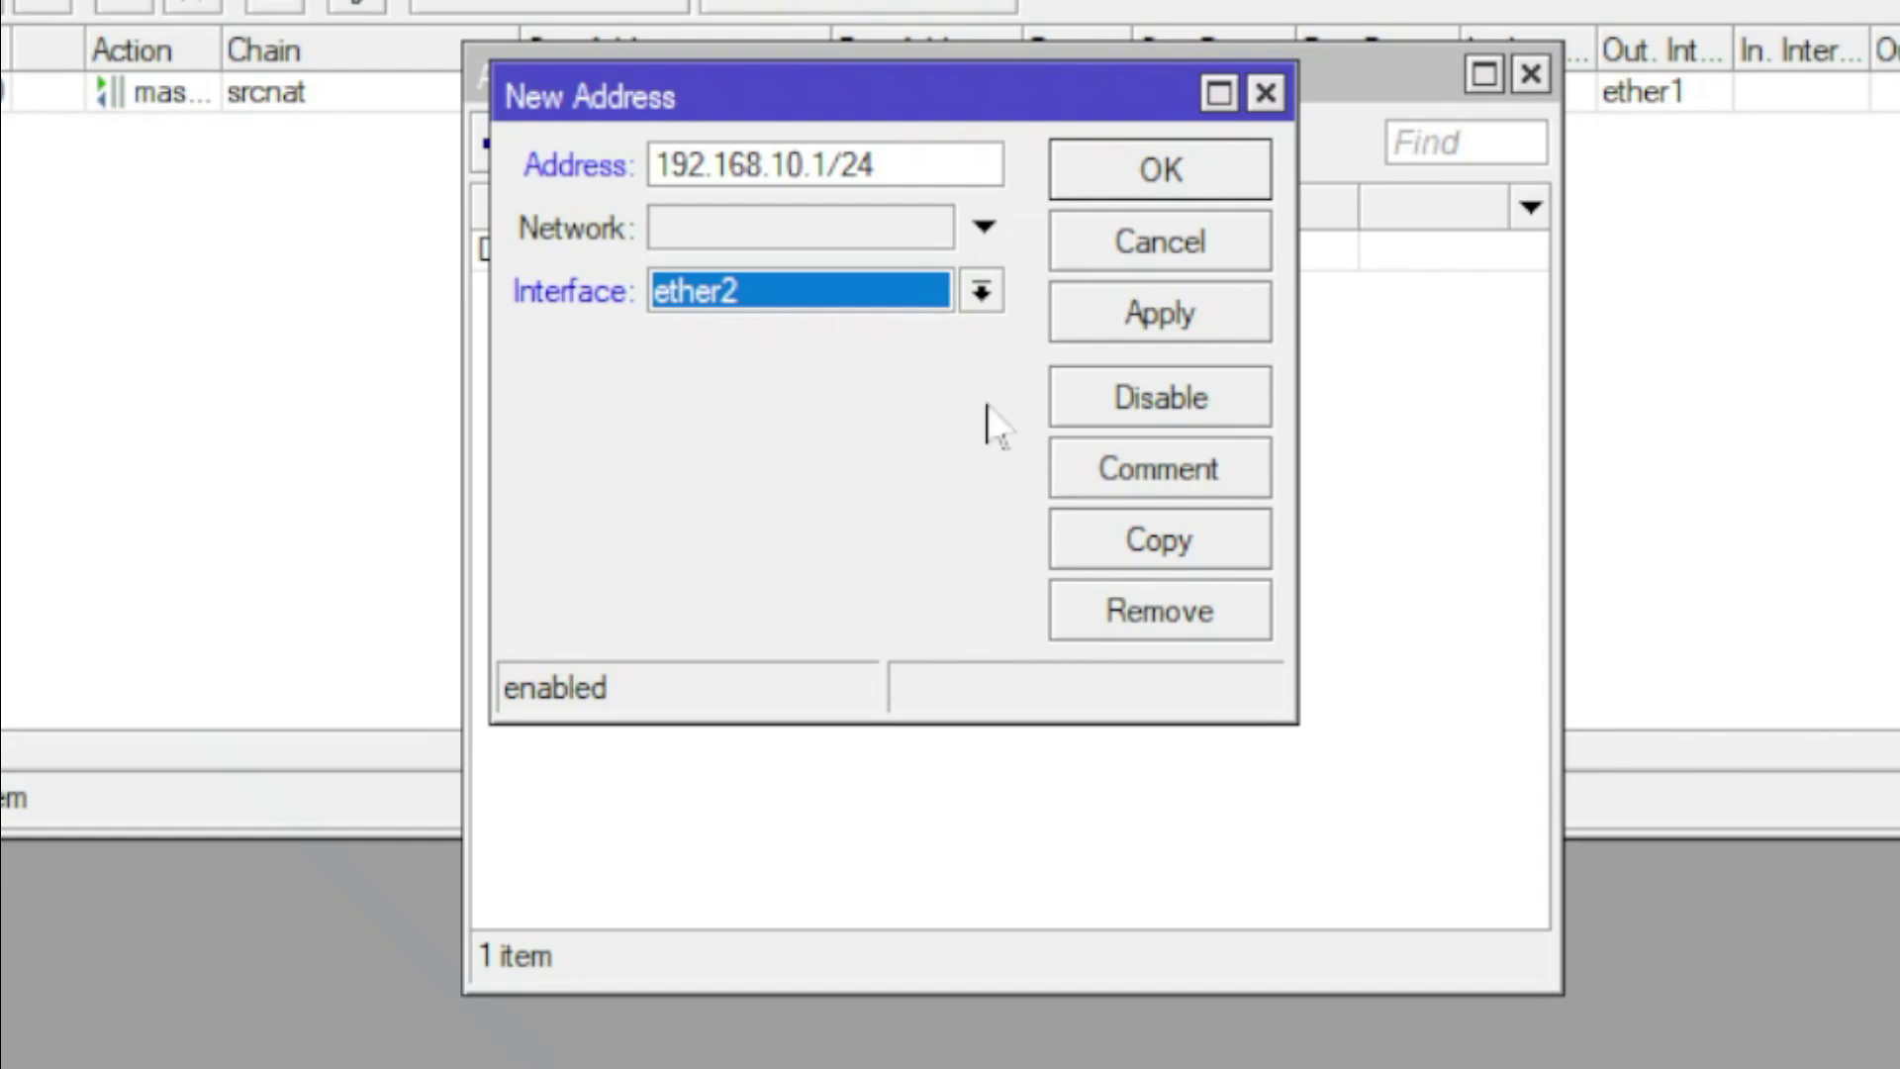
left_click(1208, 330)
left_click(1226, 184)
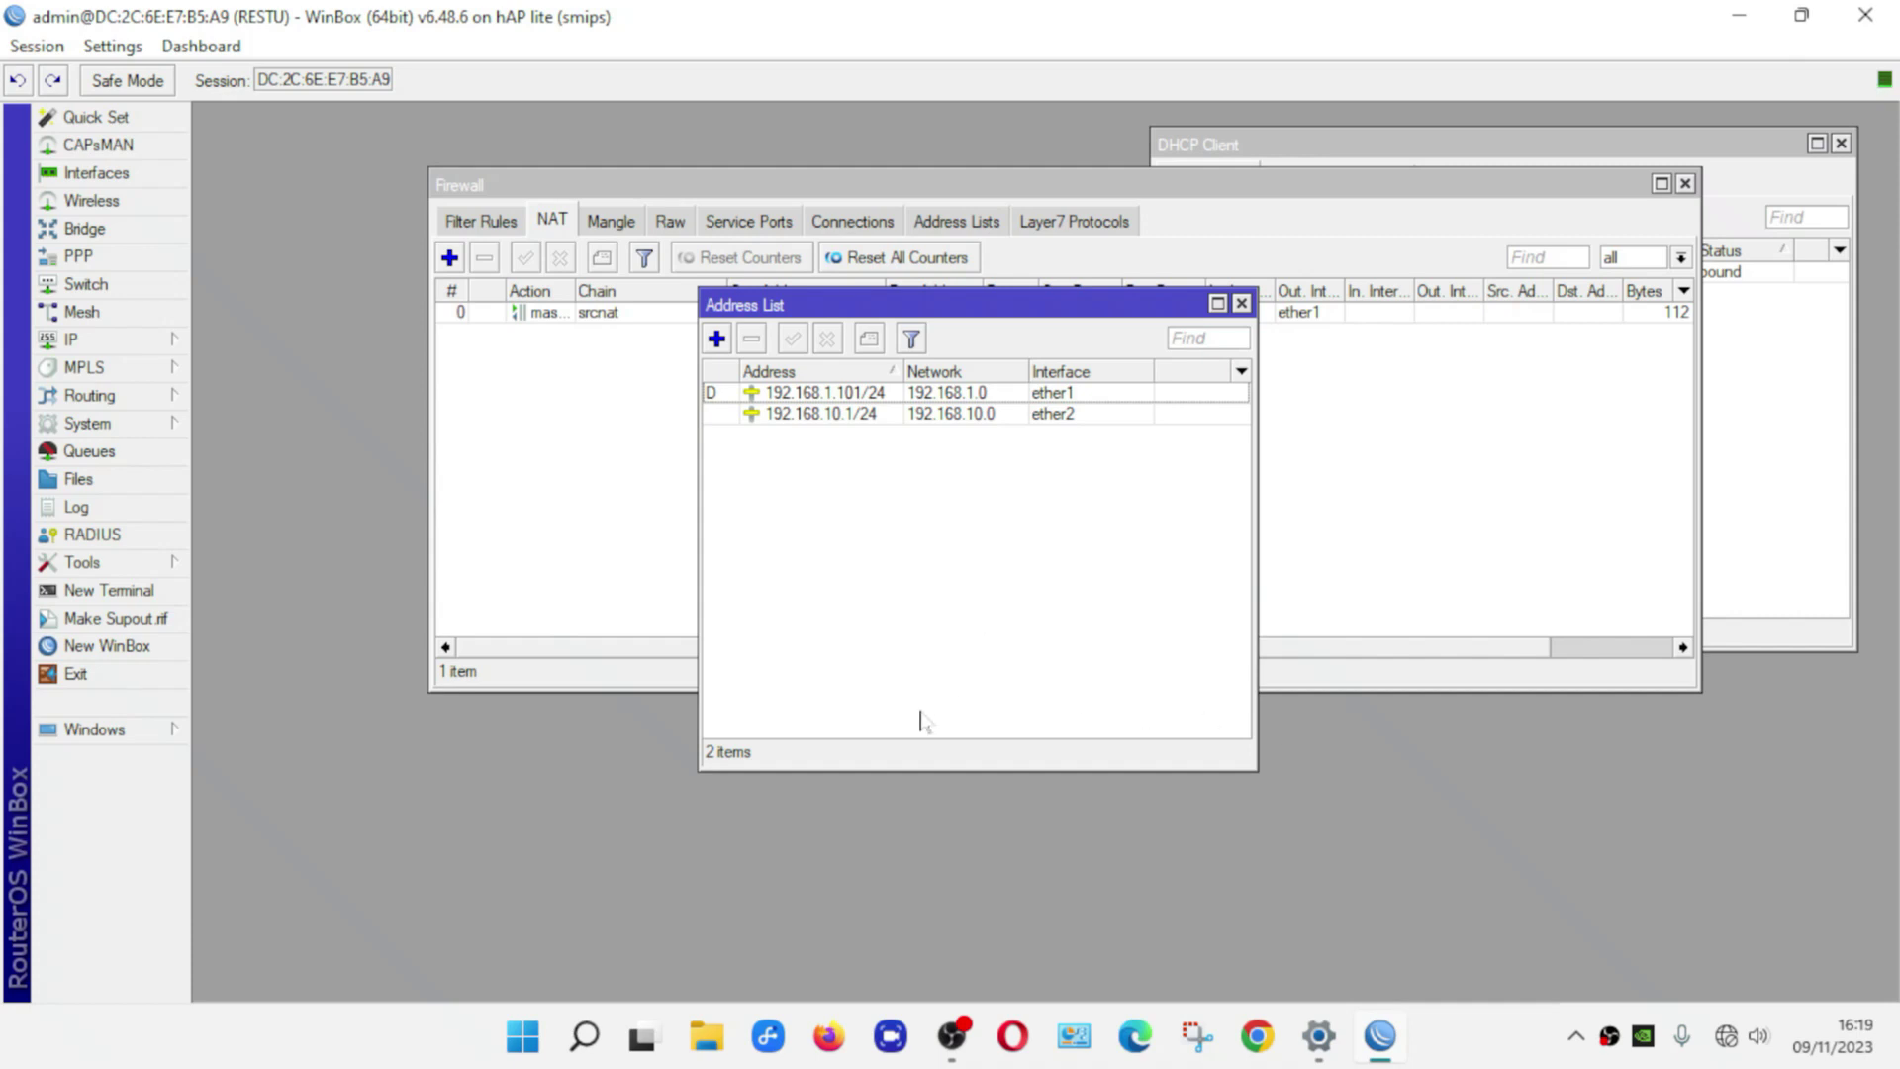
left_click(118, 340)
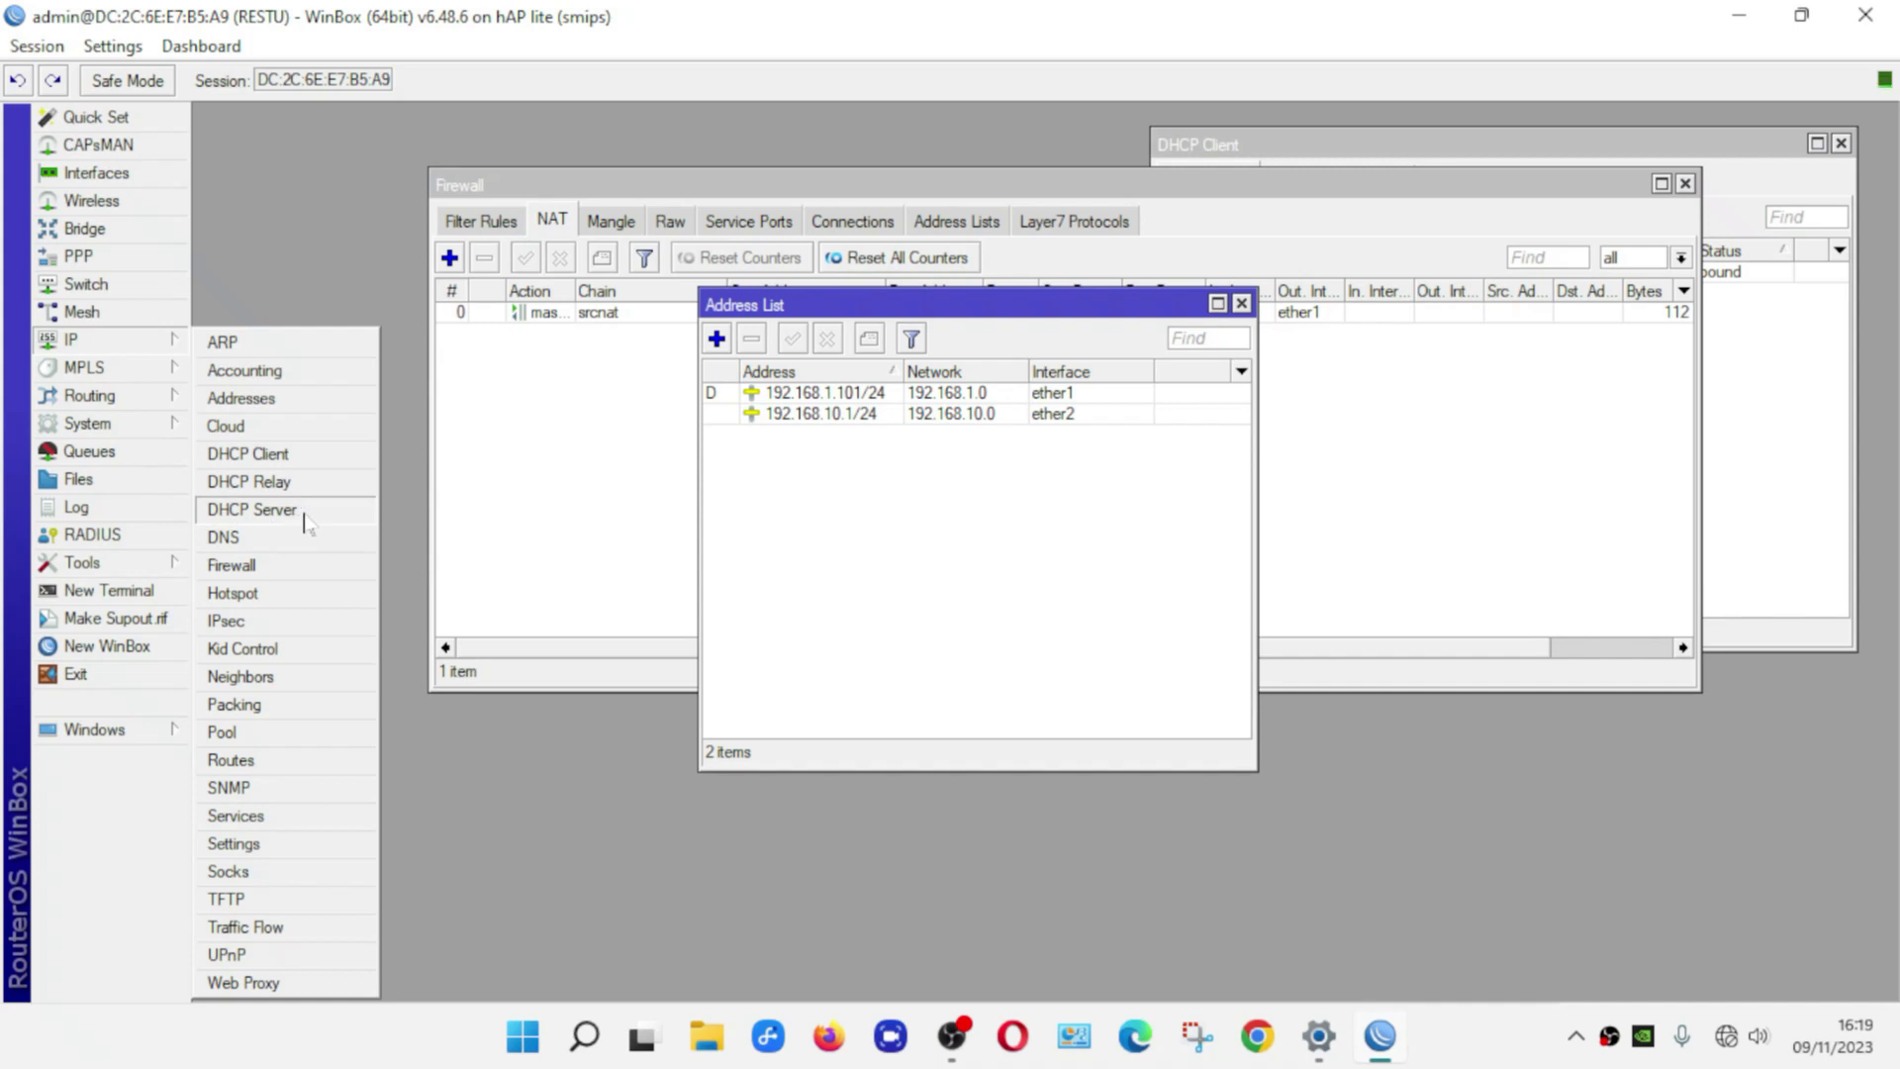
Start the DHCP Setup wizard and choose ether2 as the DHCP server interface
left_click(251, 509)
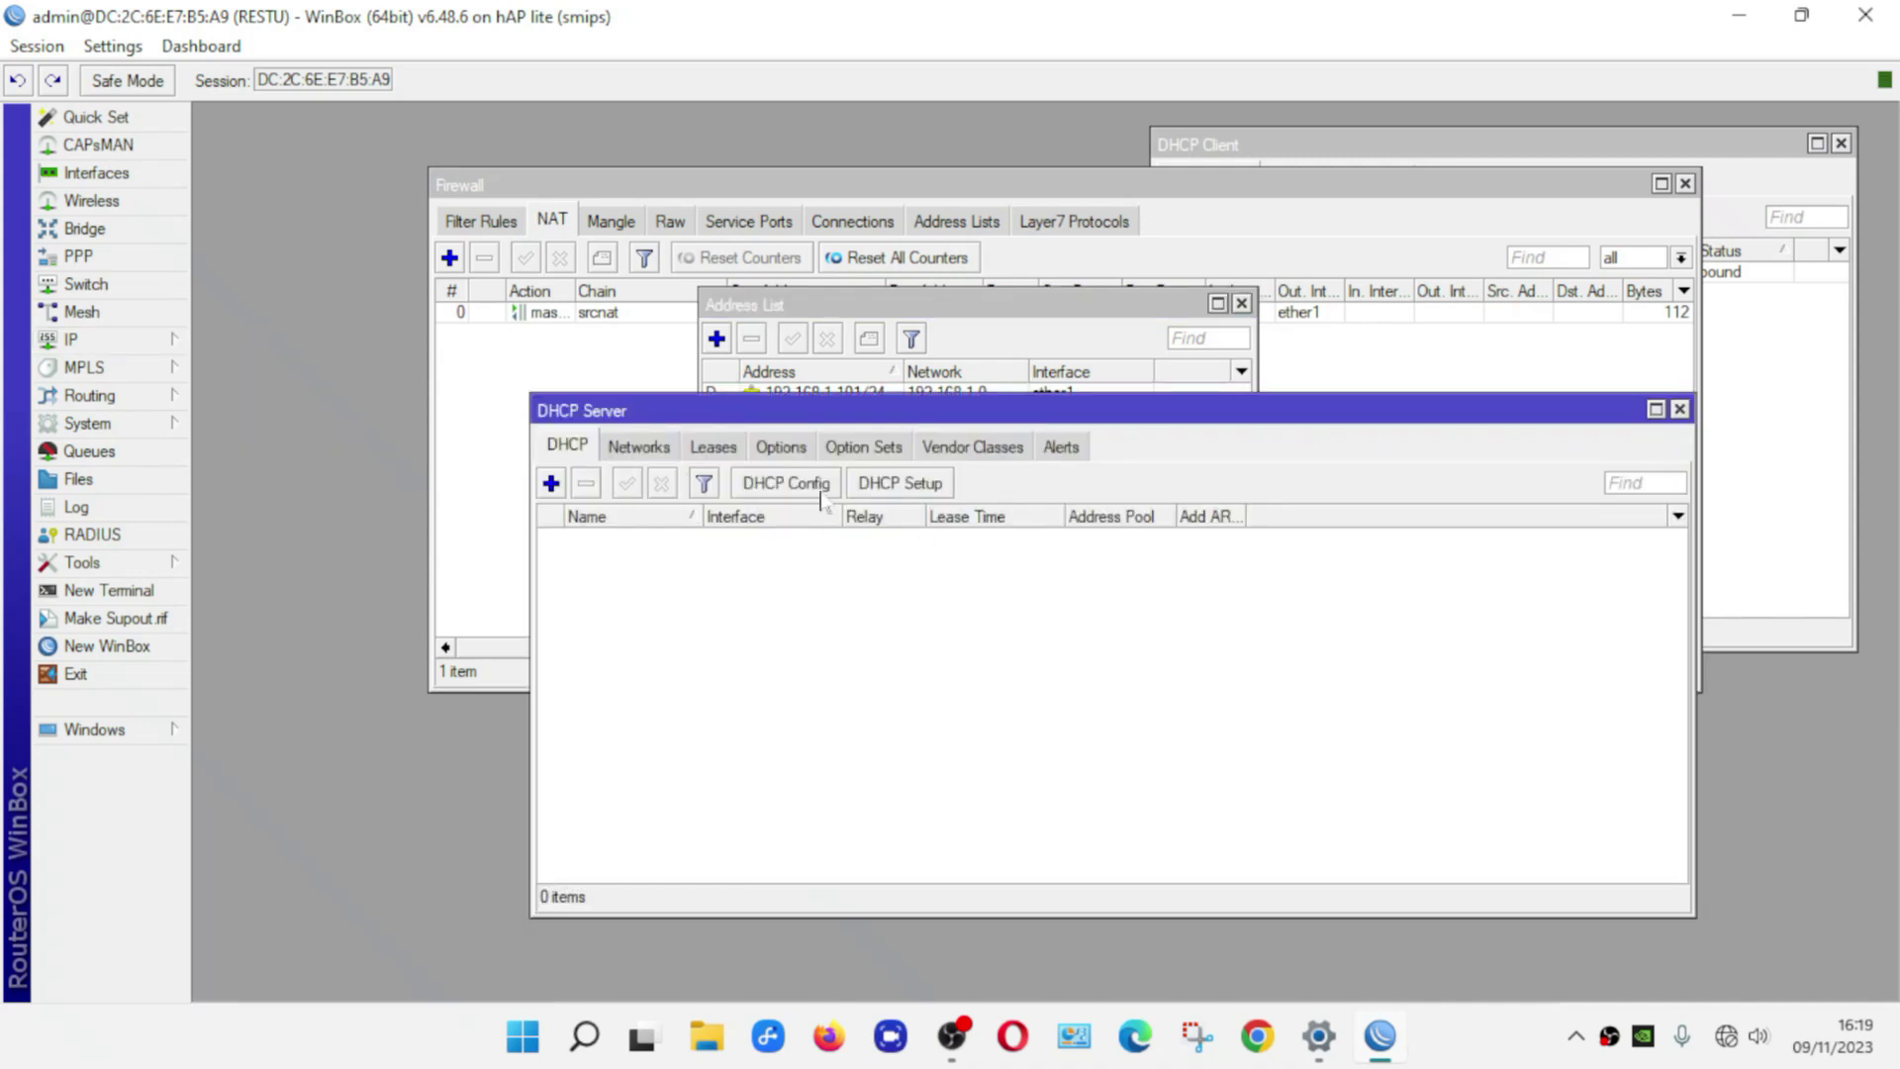
left_click(903, 486)
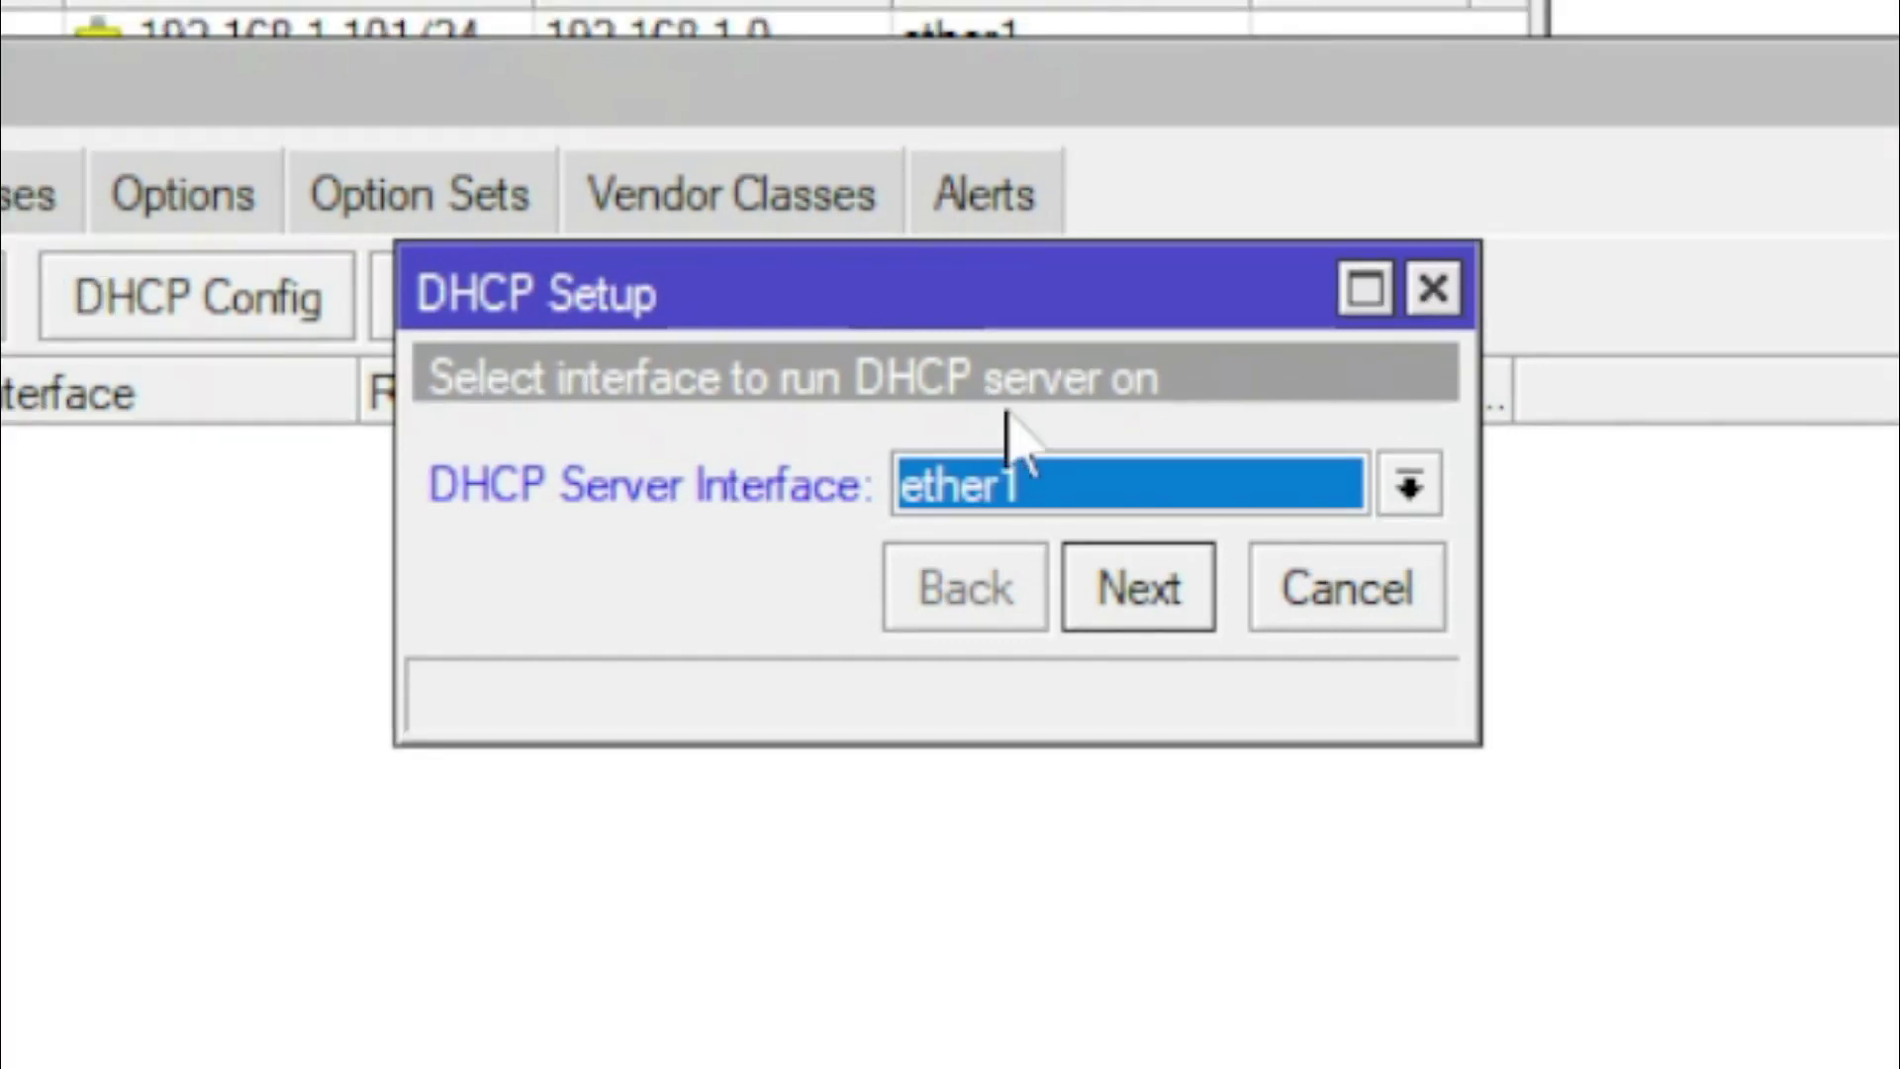
left_click(1138, 485)
left_click(1044, 534)
left_click(1024, 495)
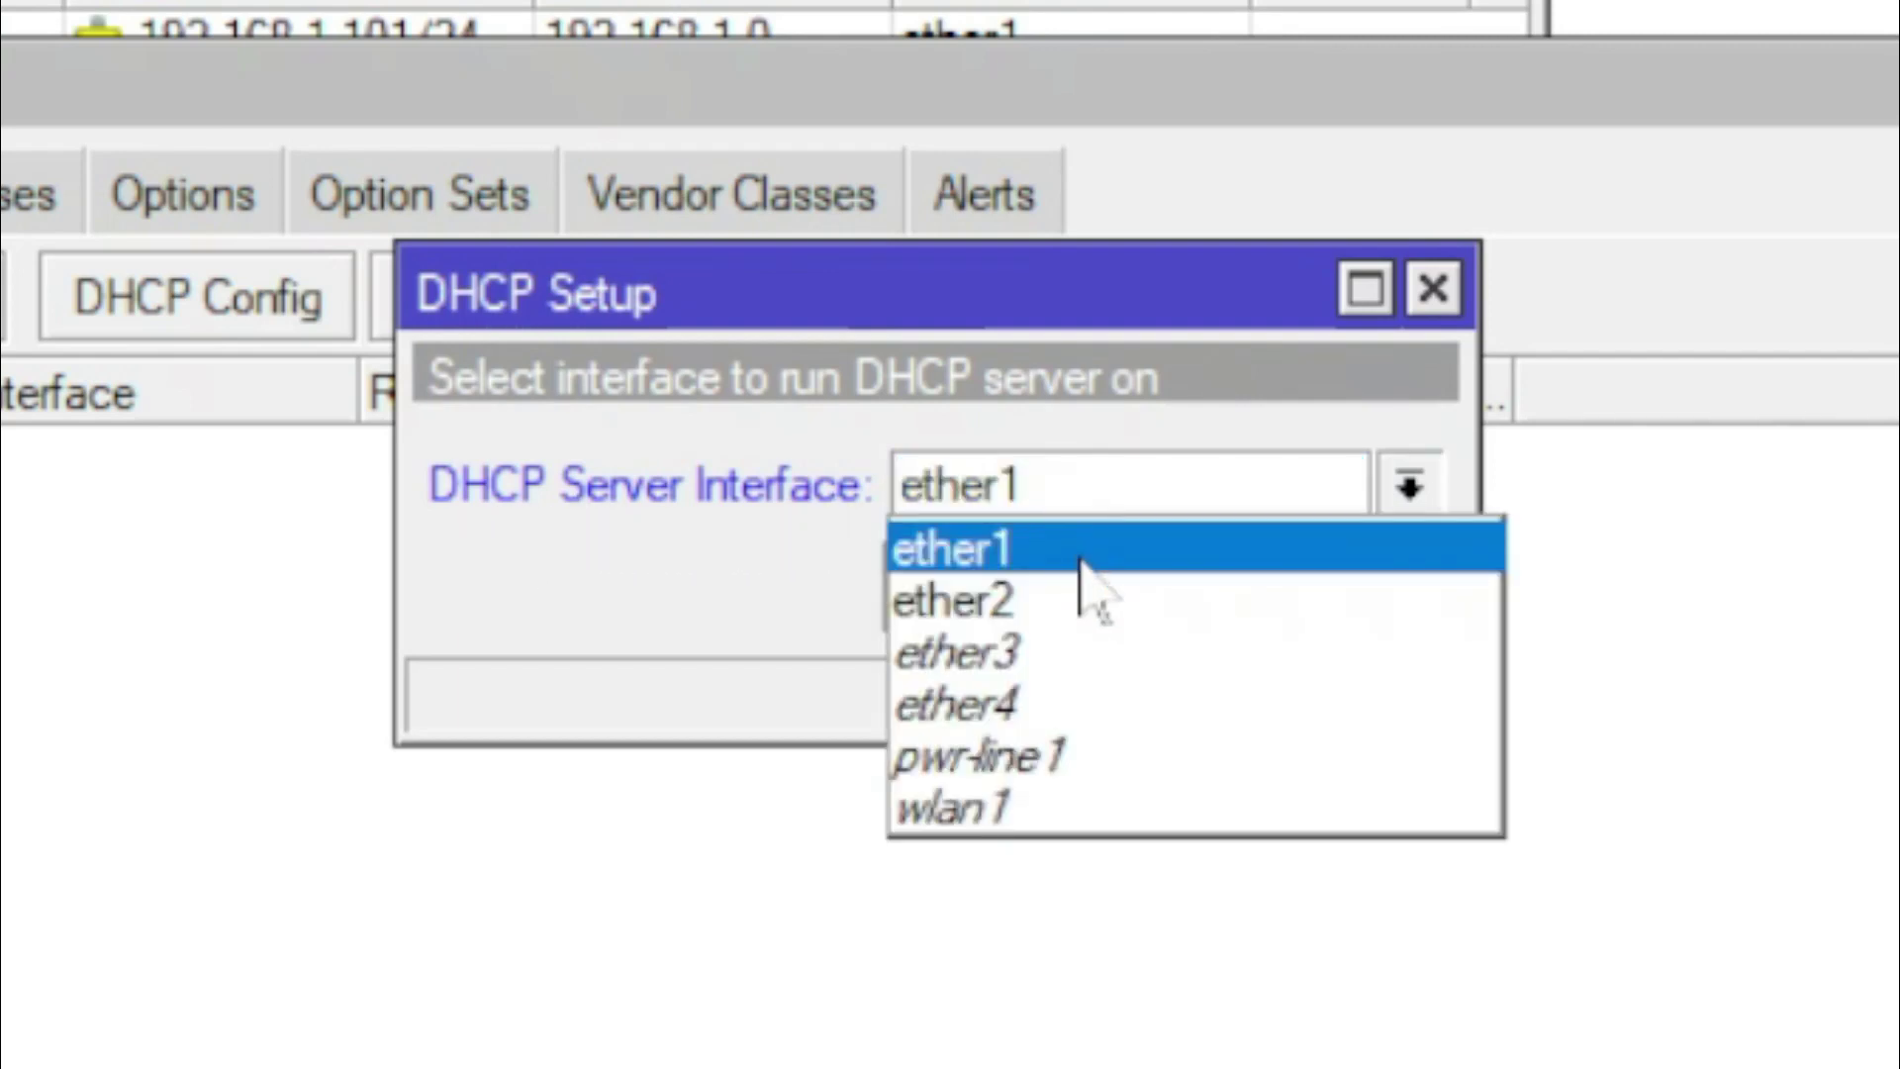
left_click(1071, 619)
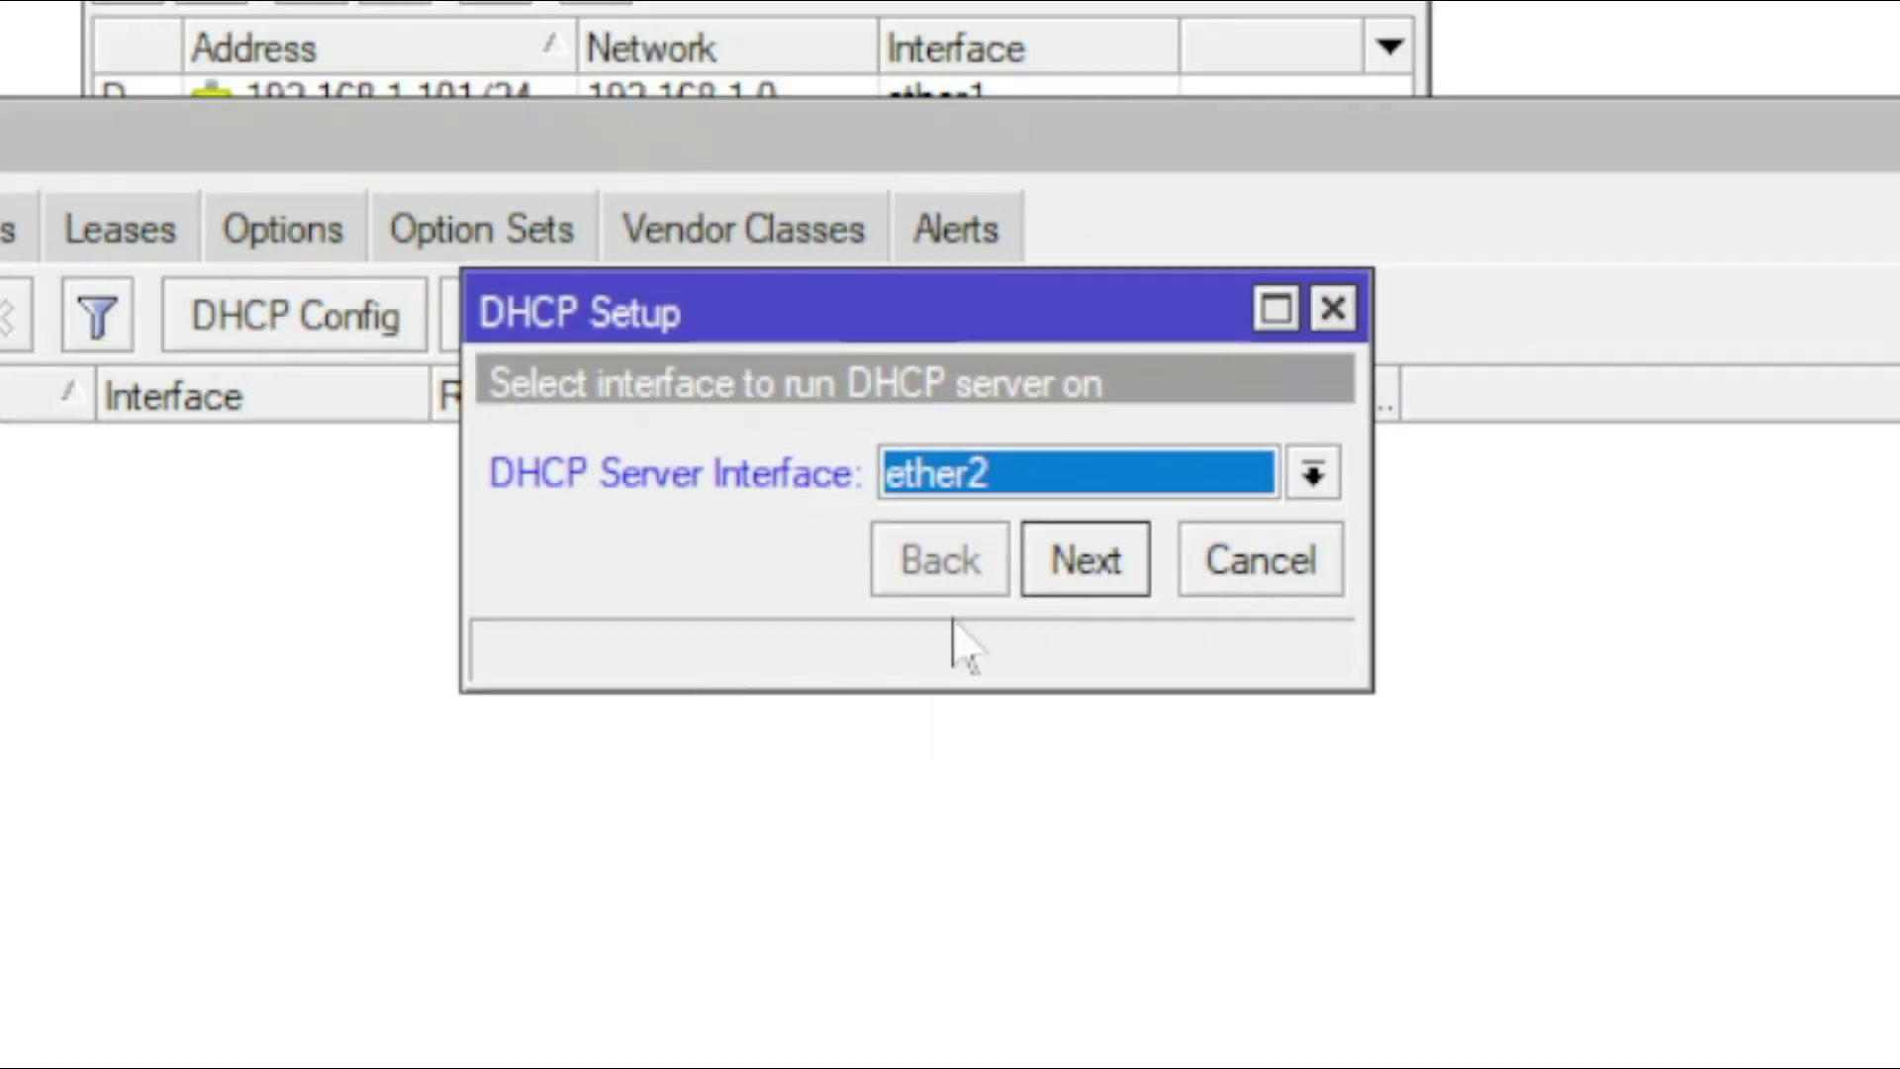
left_click(1133, 574)
Accept 192.168.10.0/24, gateway 192.168.10.1, pool 192.168.10.2-192.168.10.254 and a 00:10:00 lease
left_click(1124, 572)
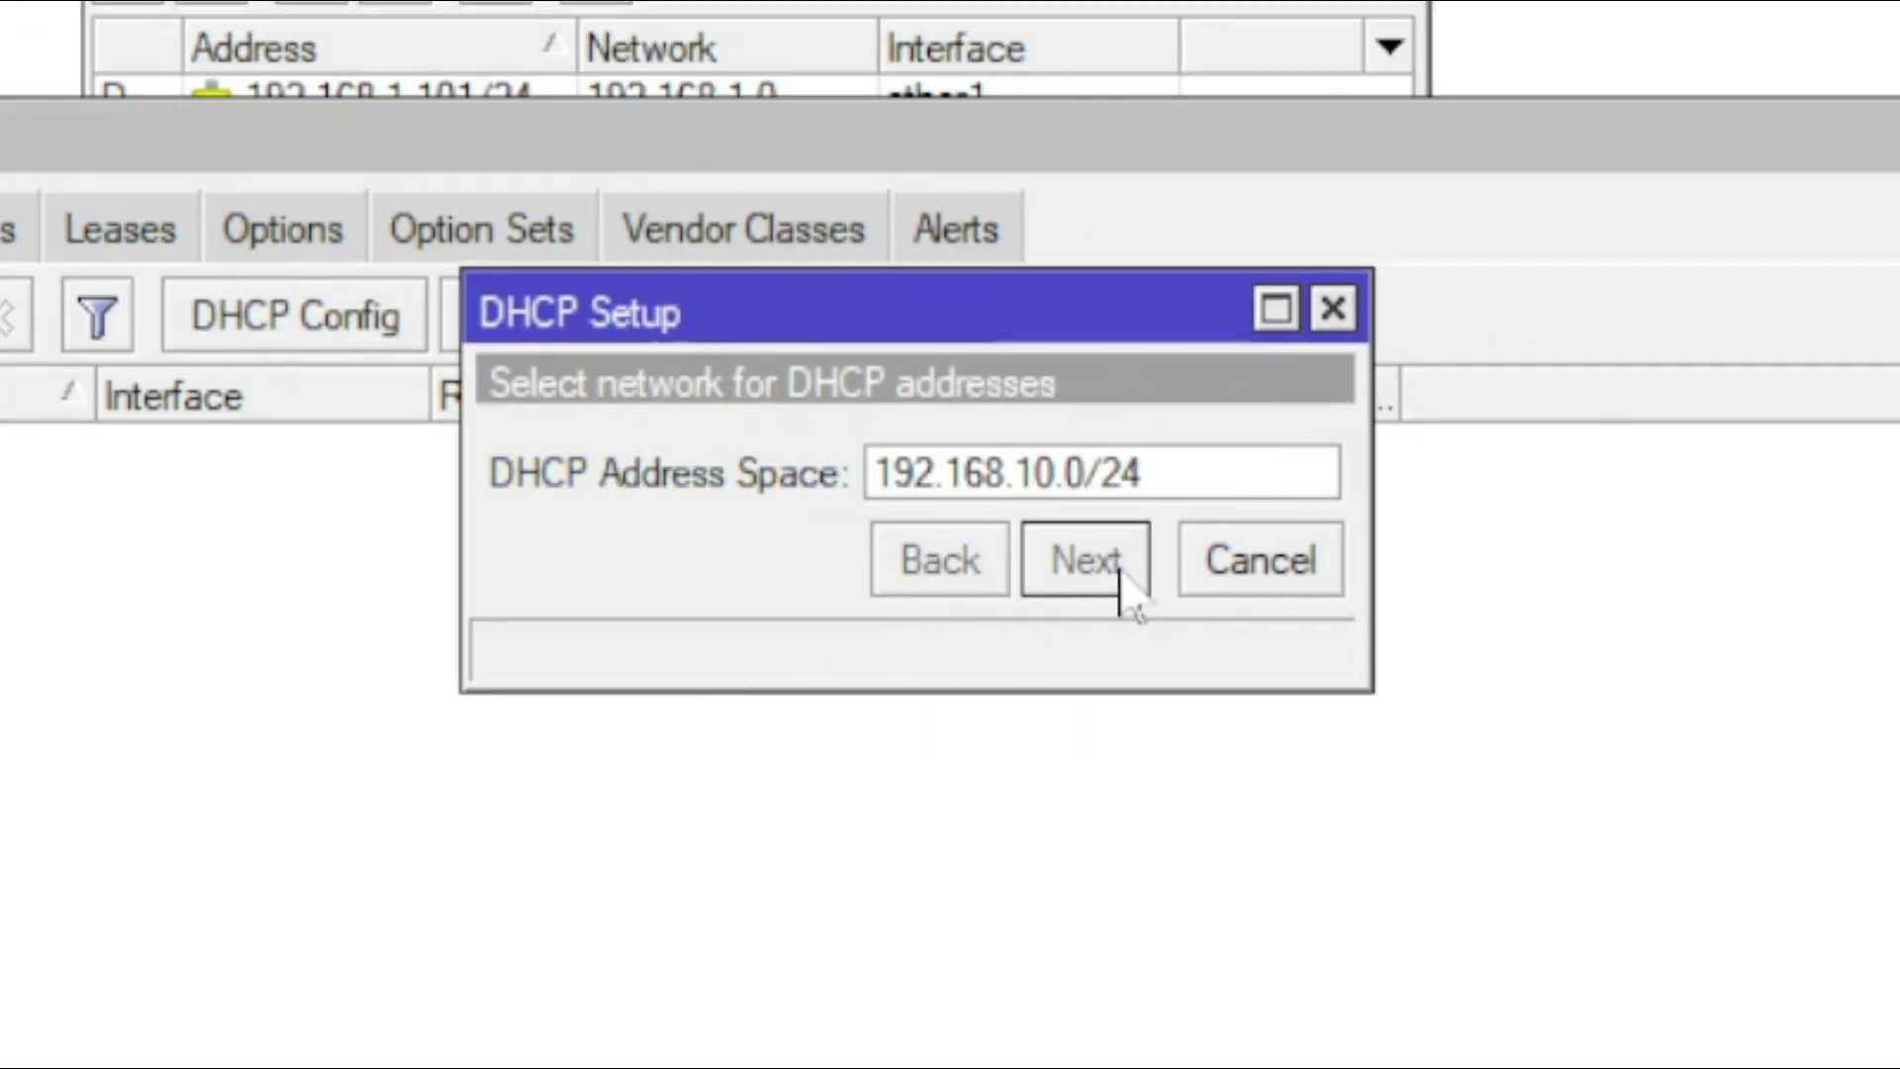
left_click(1123, 572)
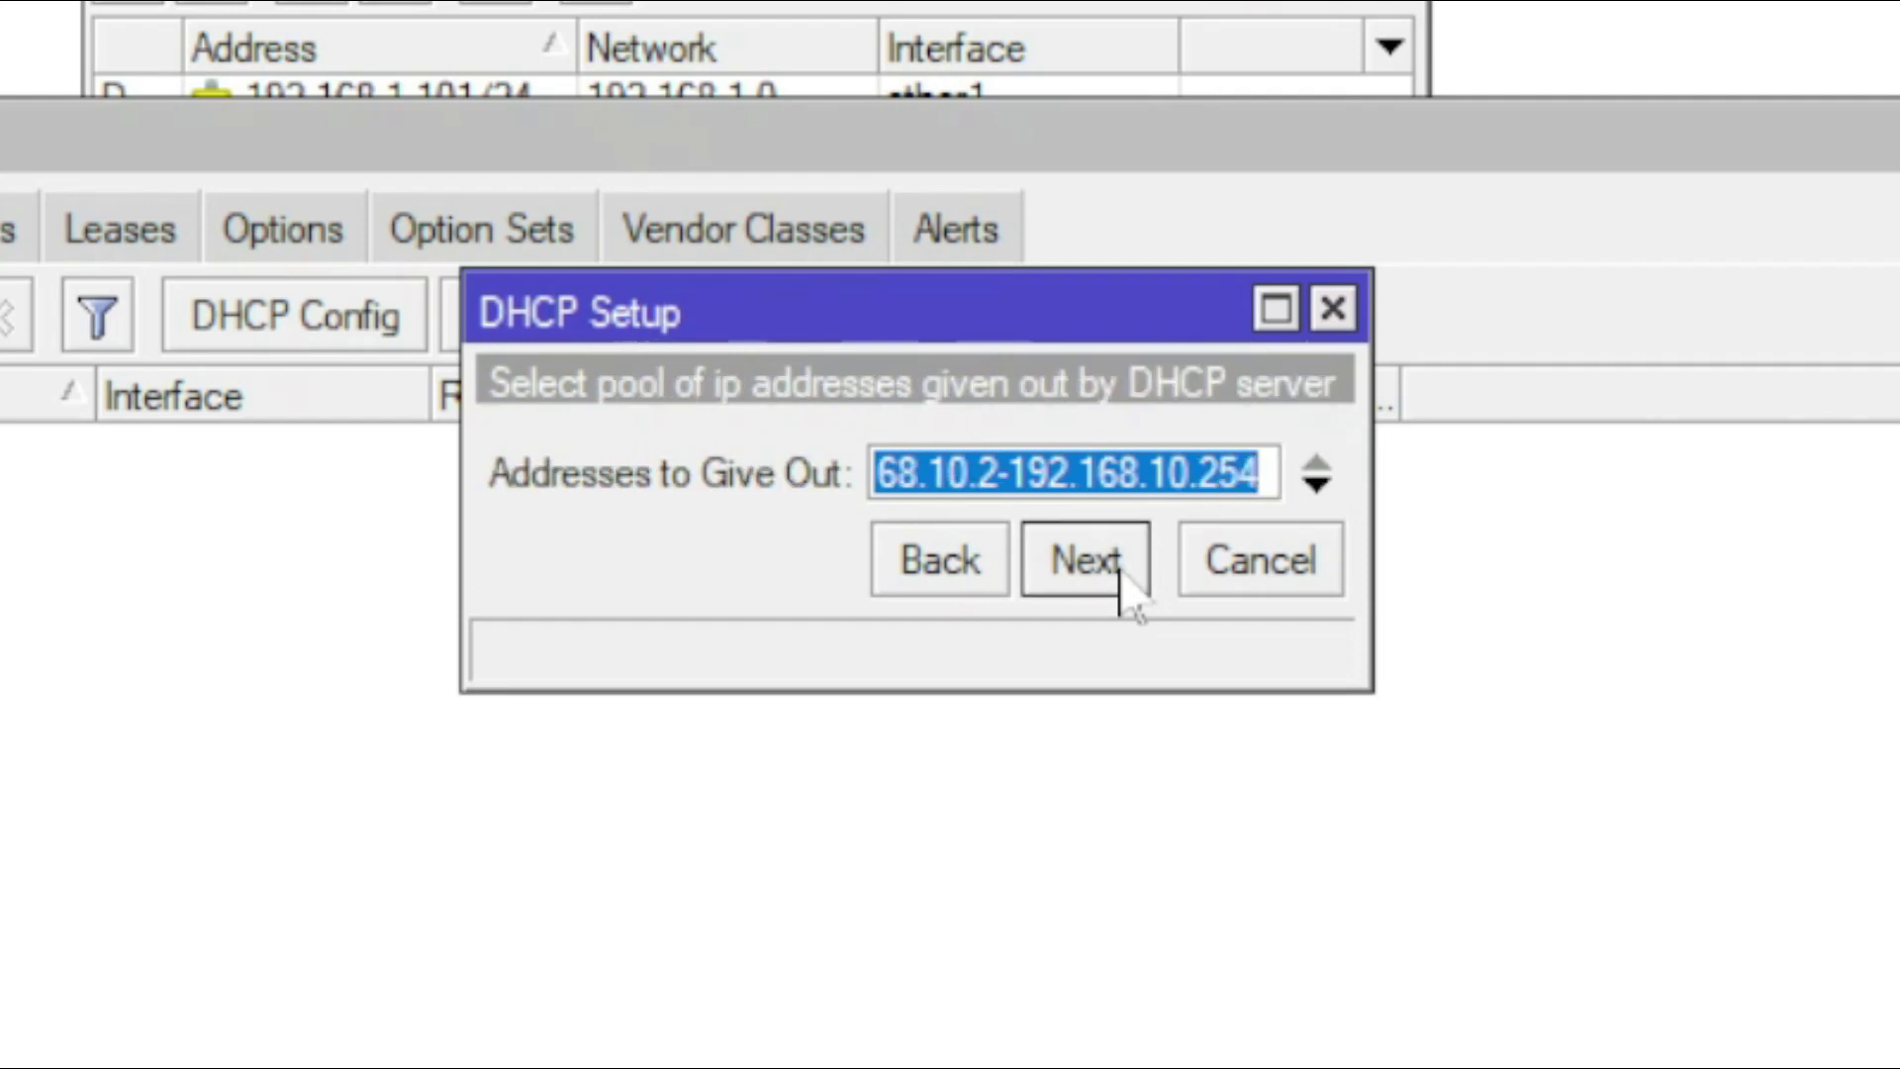
left_click(1121, 569)
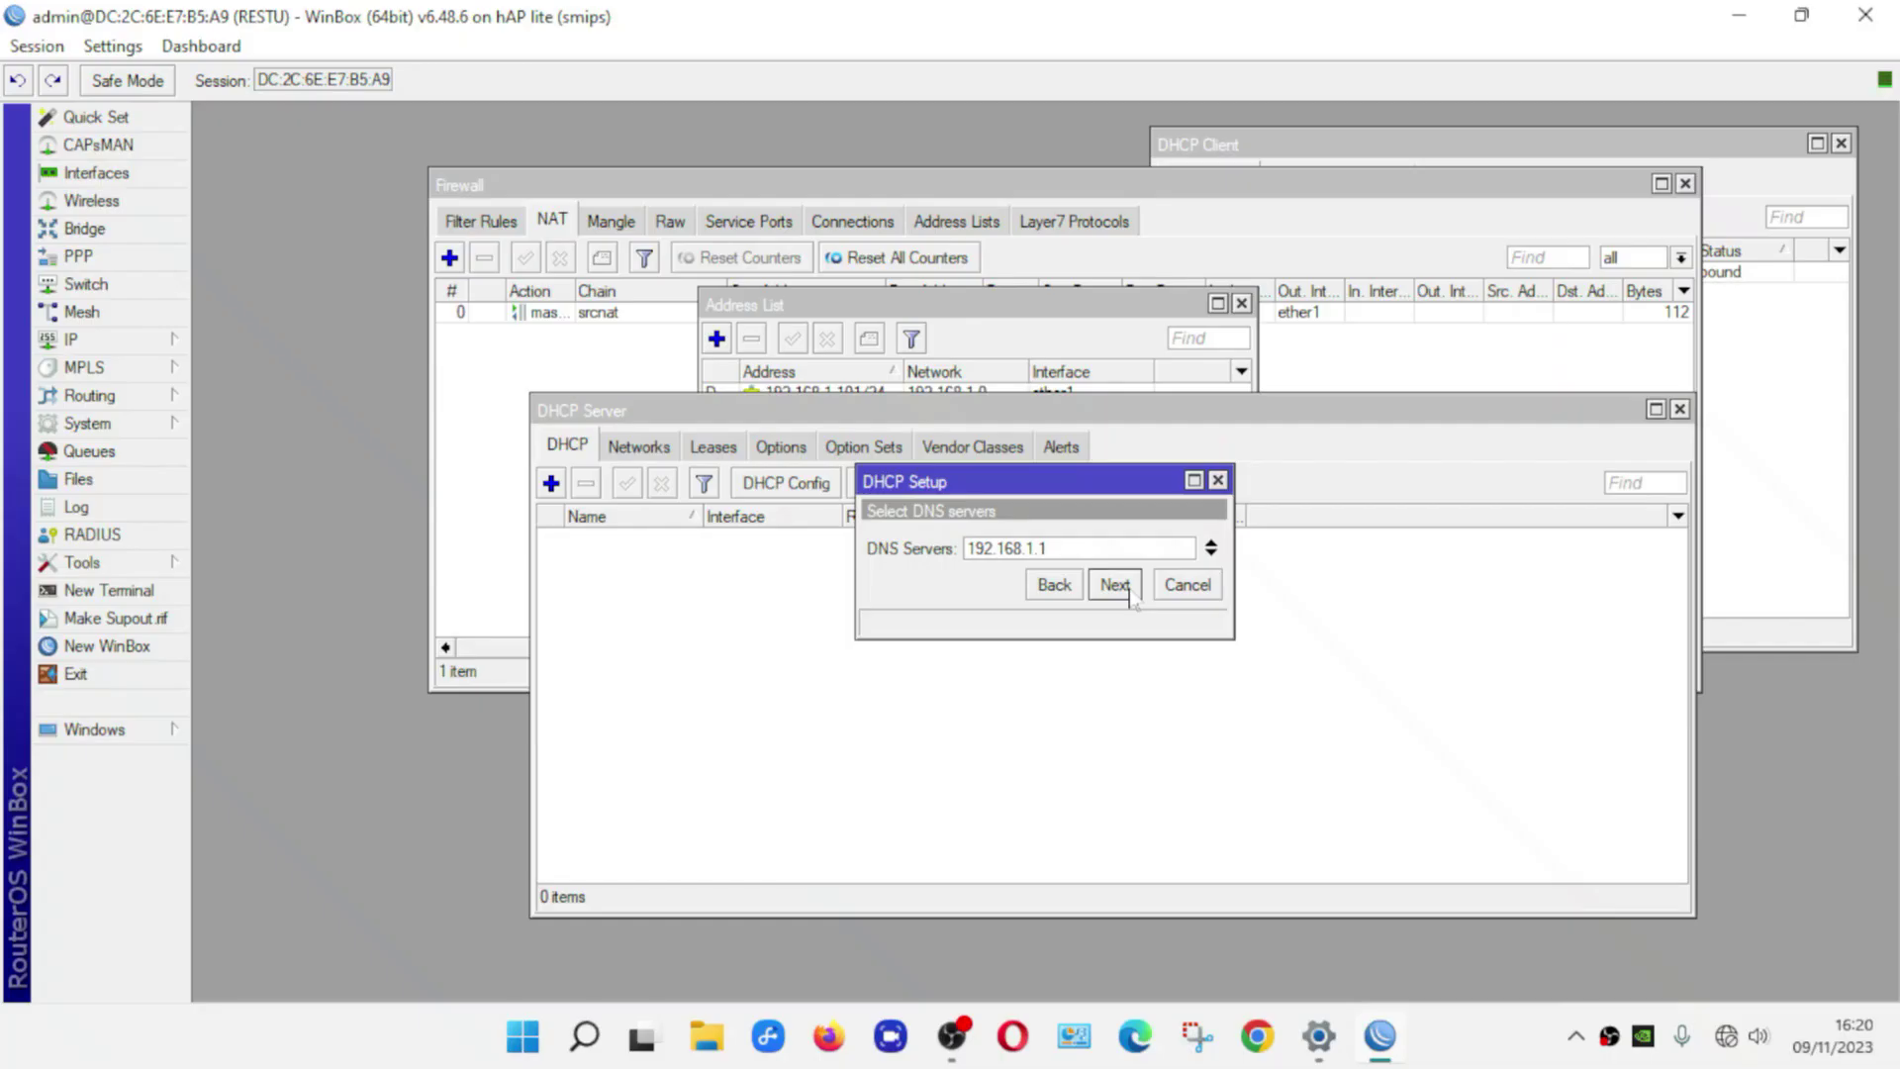
left_click(1129, 592)
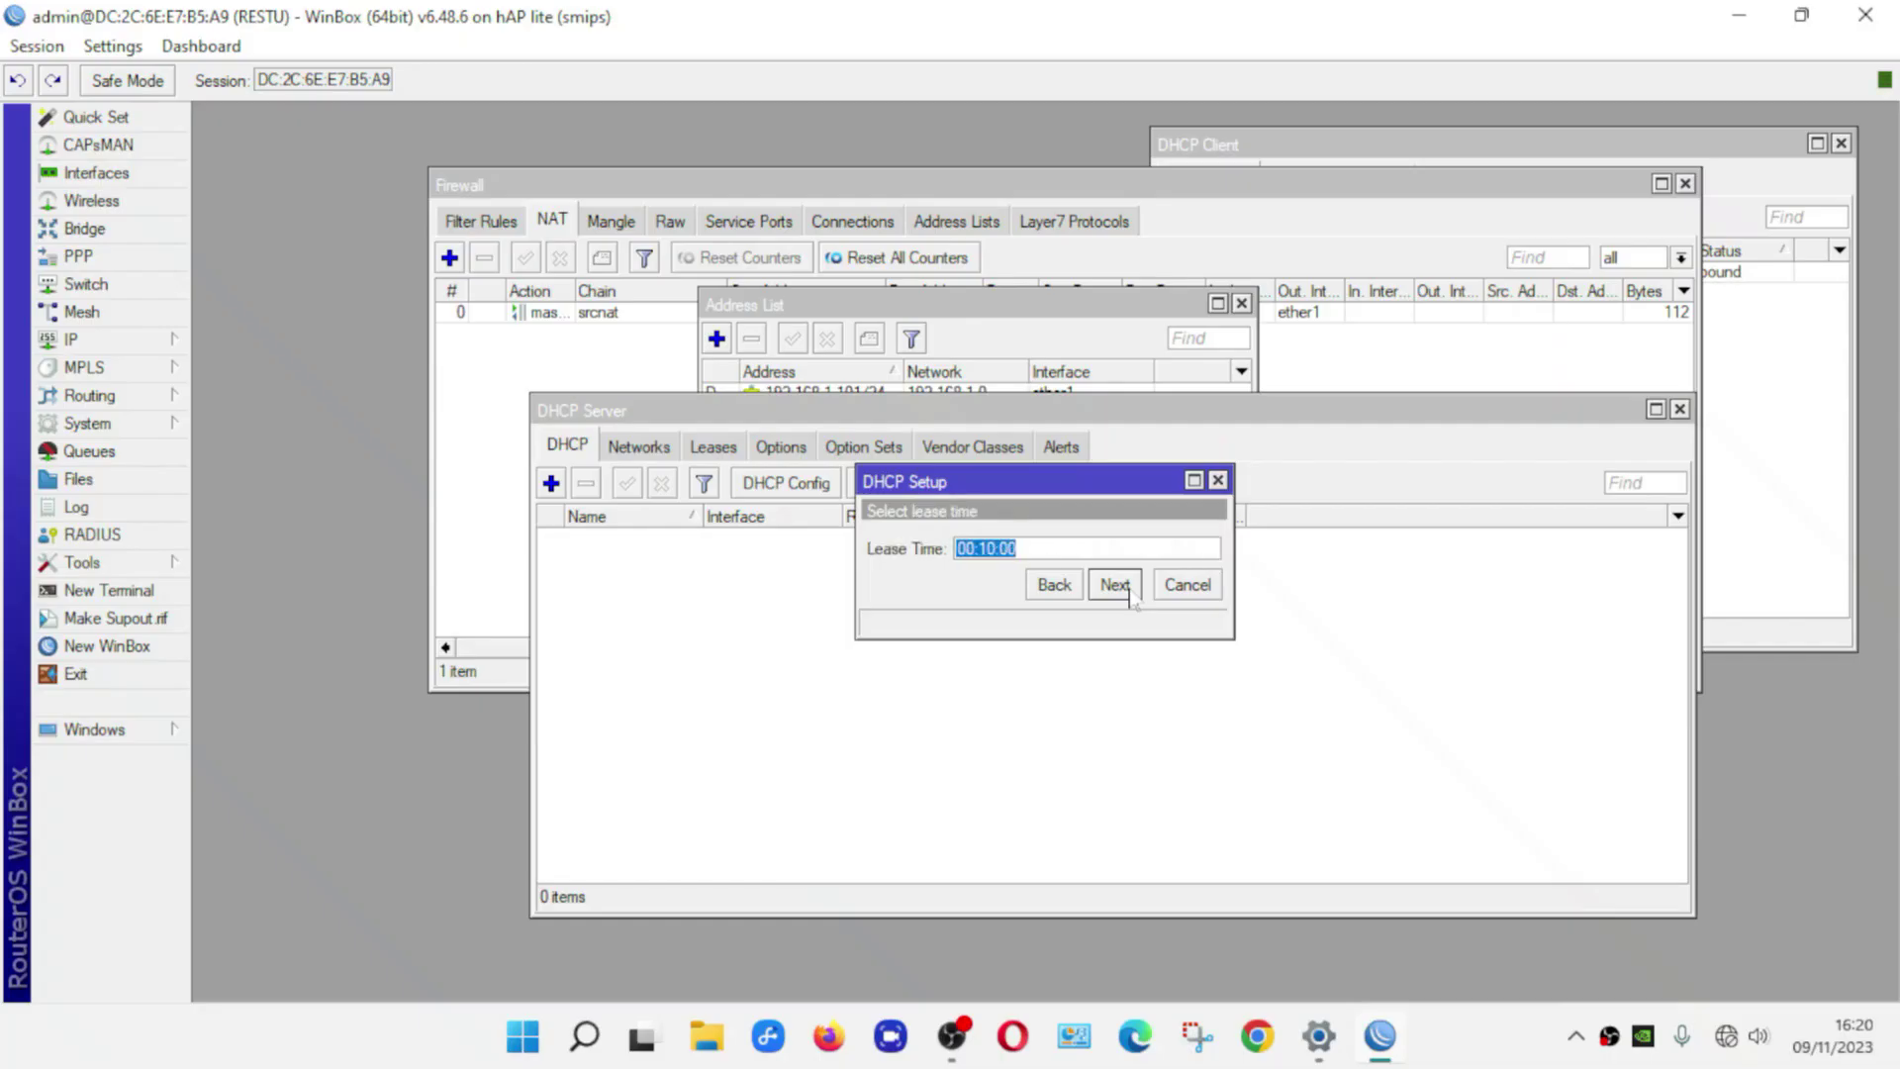
left_click(1129, 592)
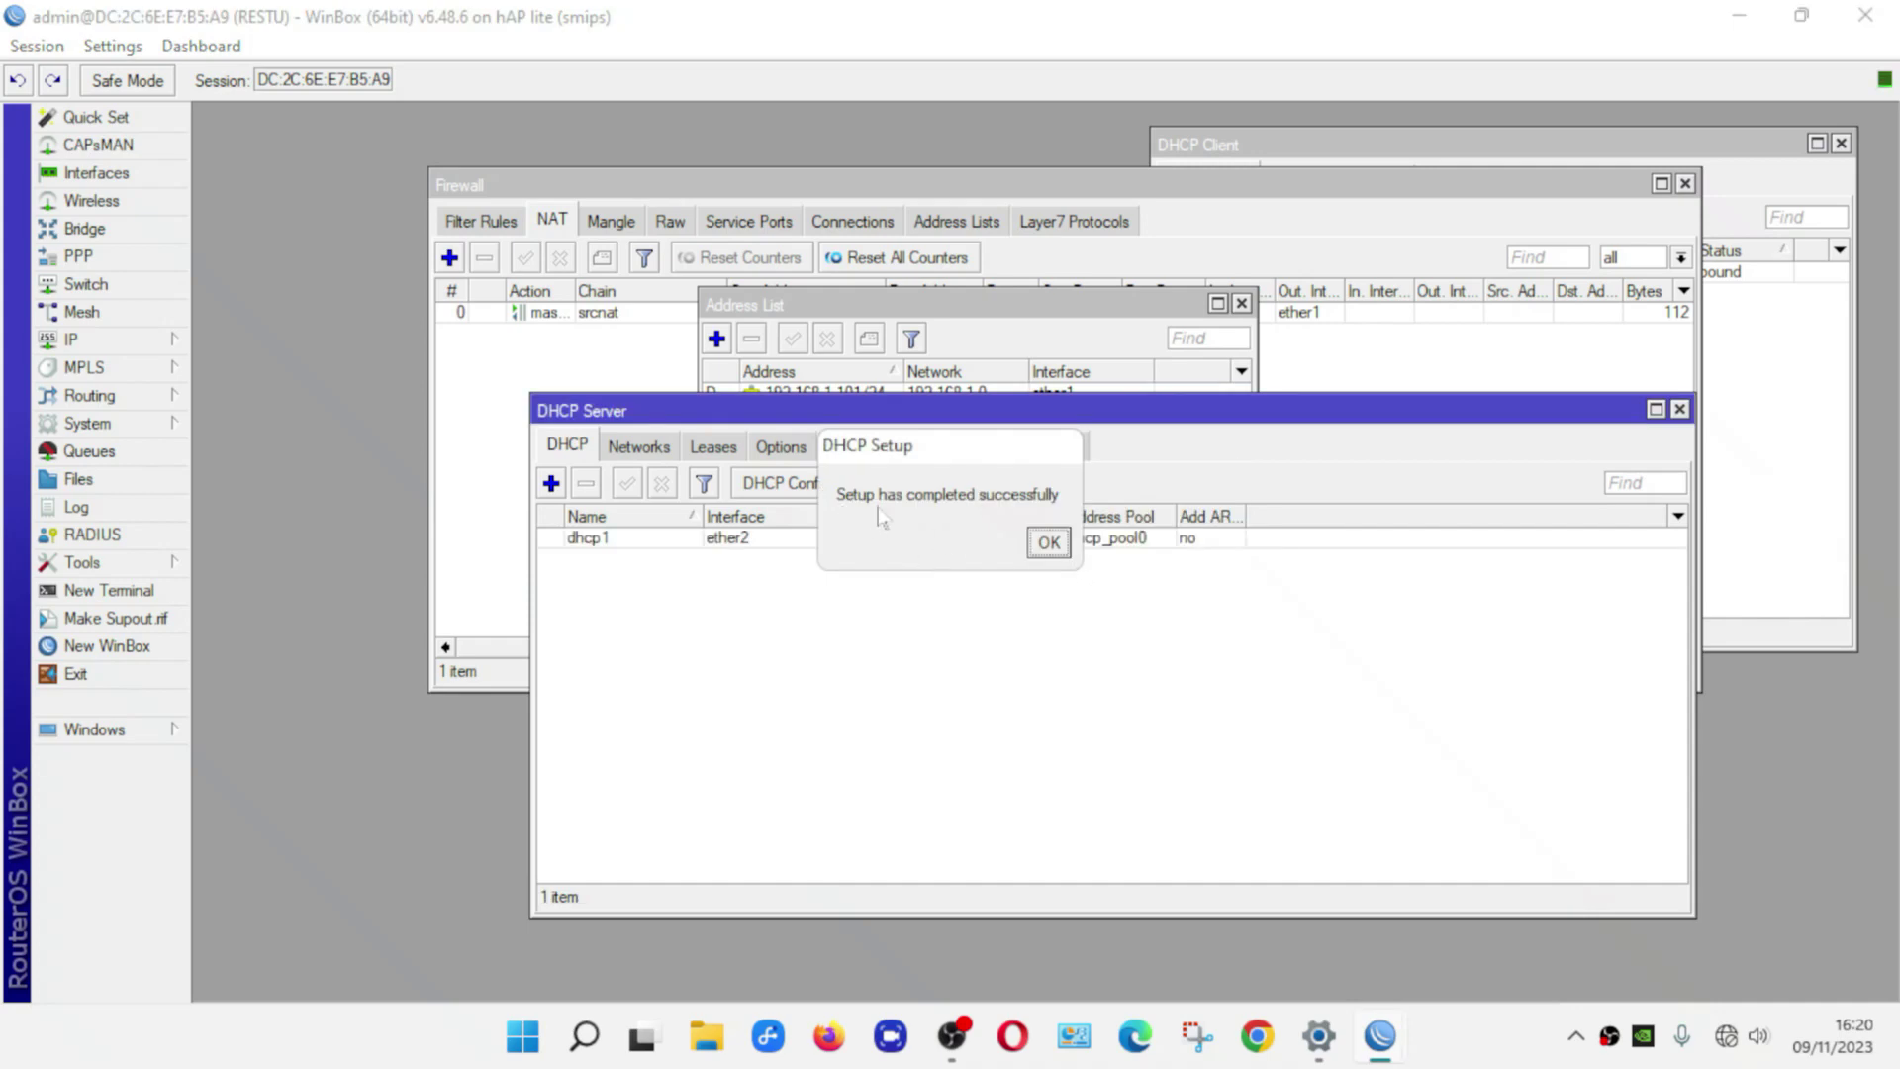
left_click_drag(1012, 465, 1079, 531)
left_click(1119, 611)
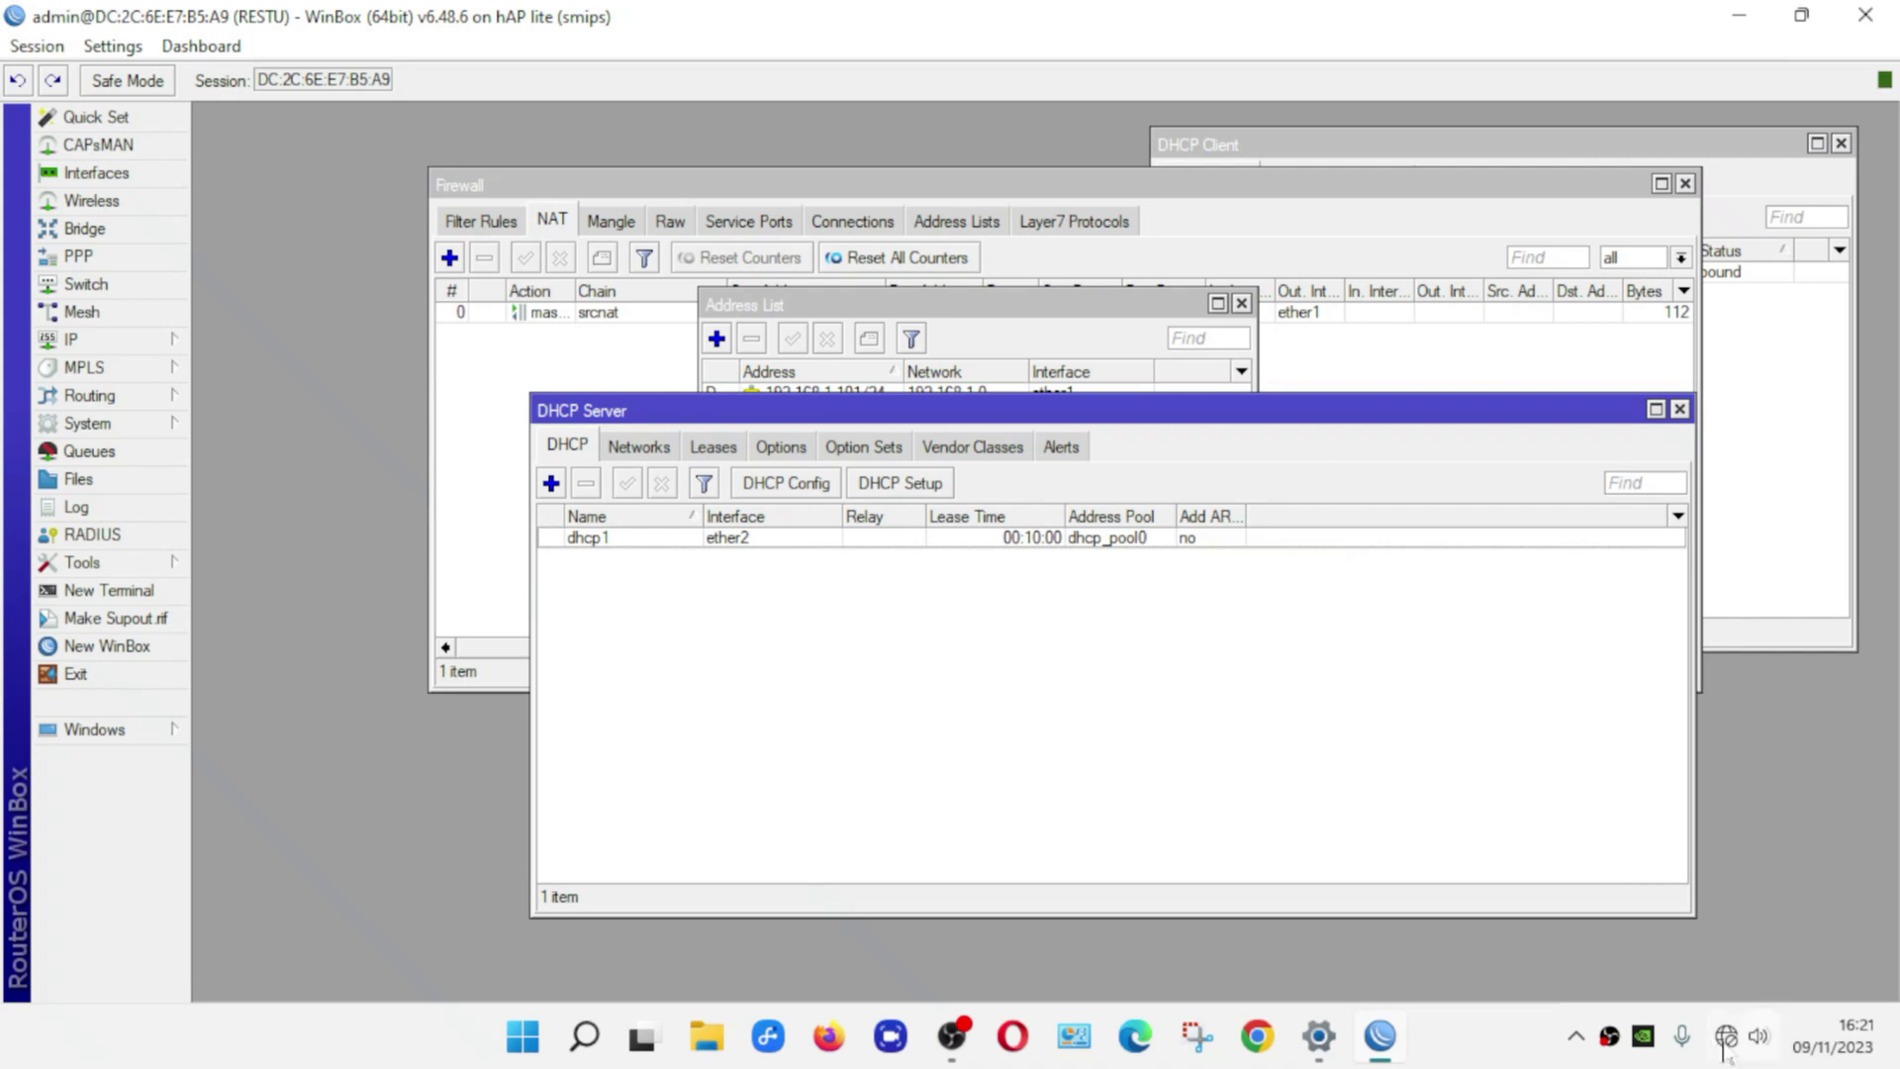
Check the connection status on the tray network icon and bring up its shortcut menu
mouse_move(1725, 1055)
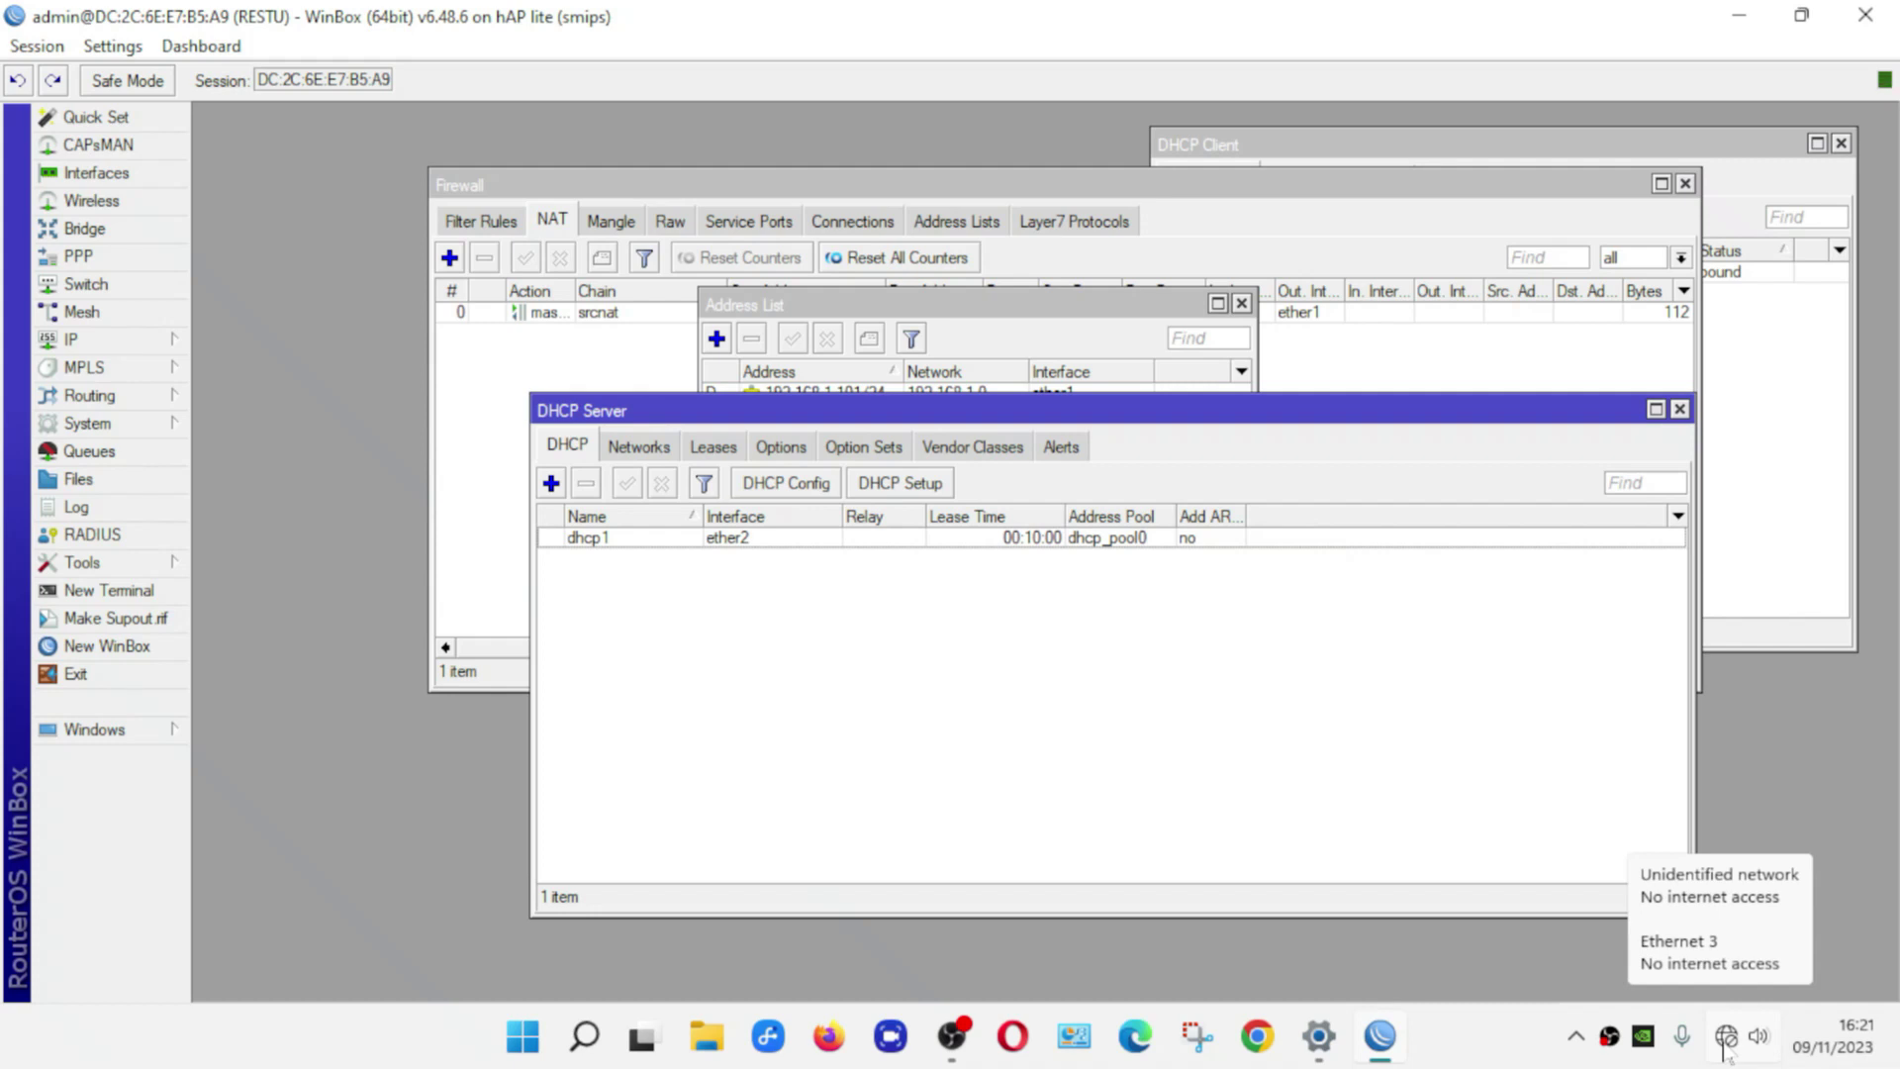
right_click(1727, 1045)
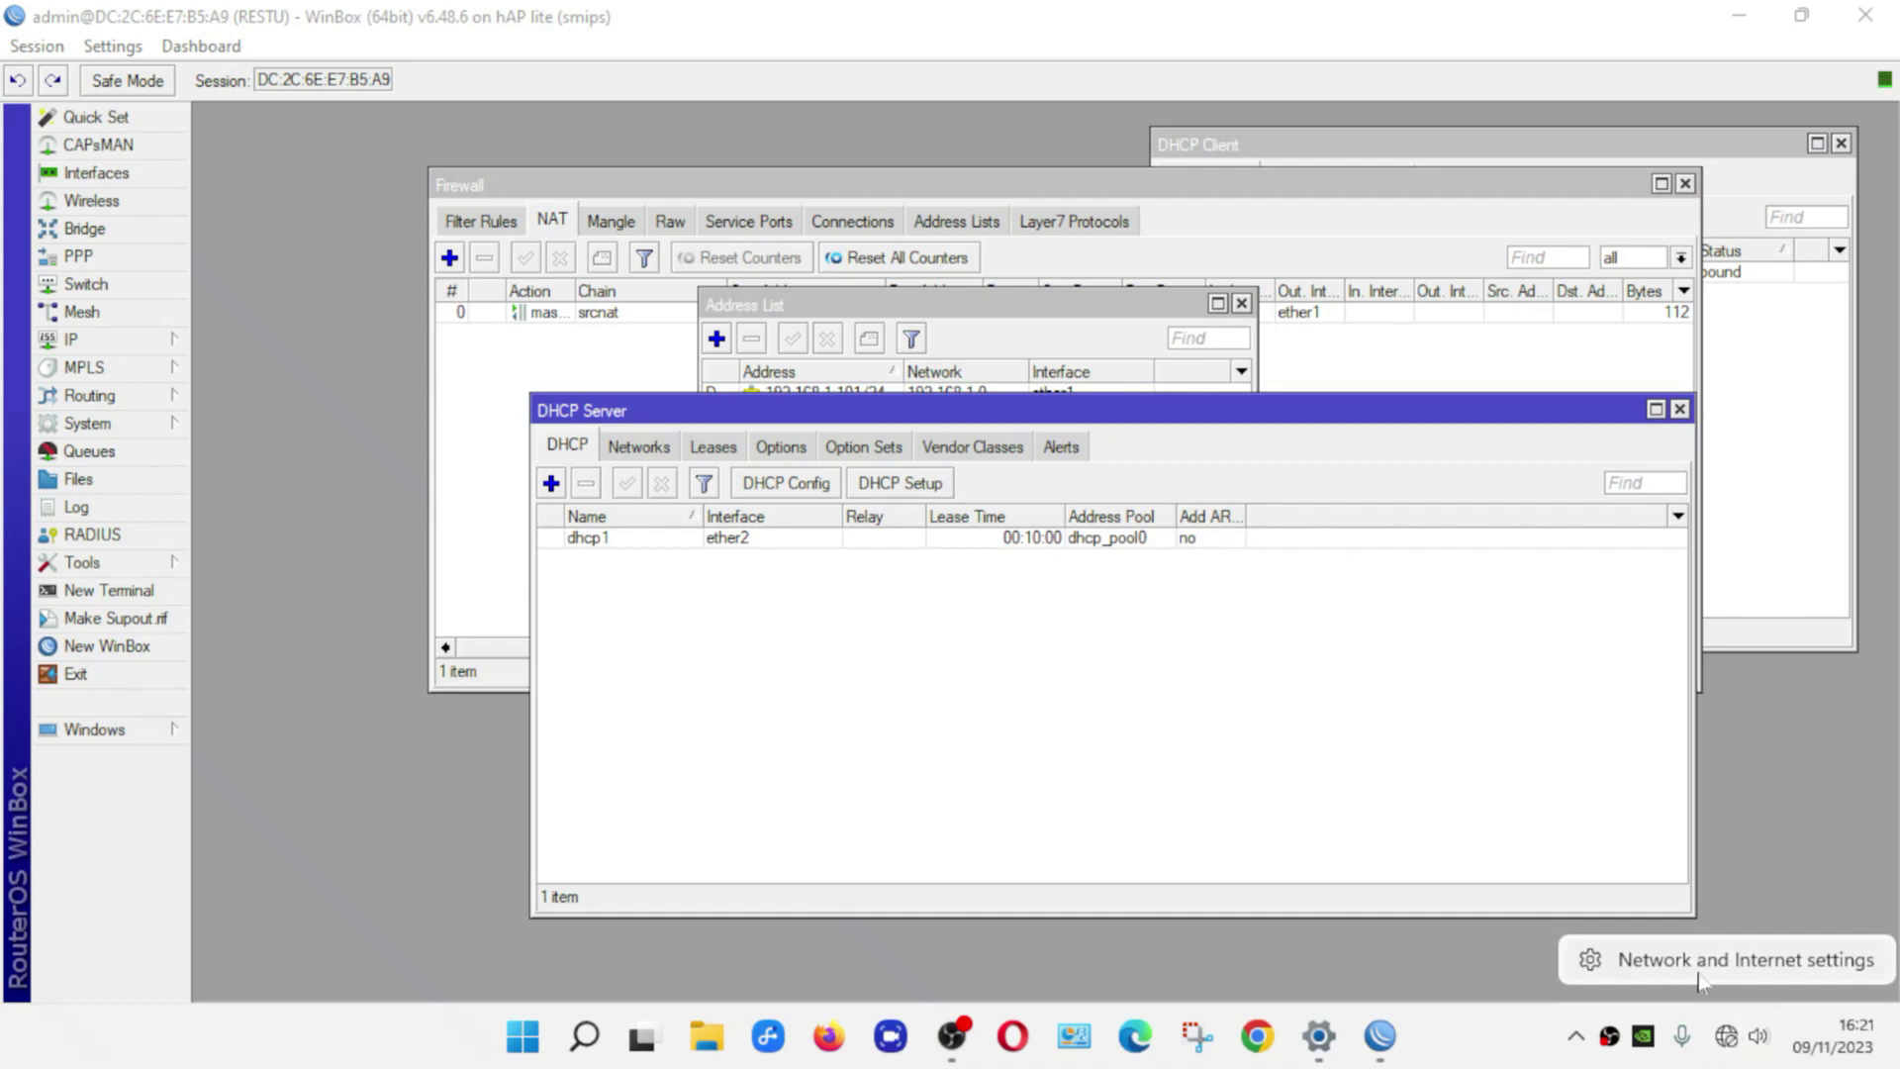
Go from Network and Internet settings through Advanced network settings to the full network adapter list
left_click(1750, 976)
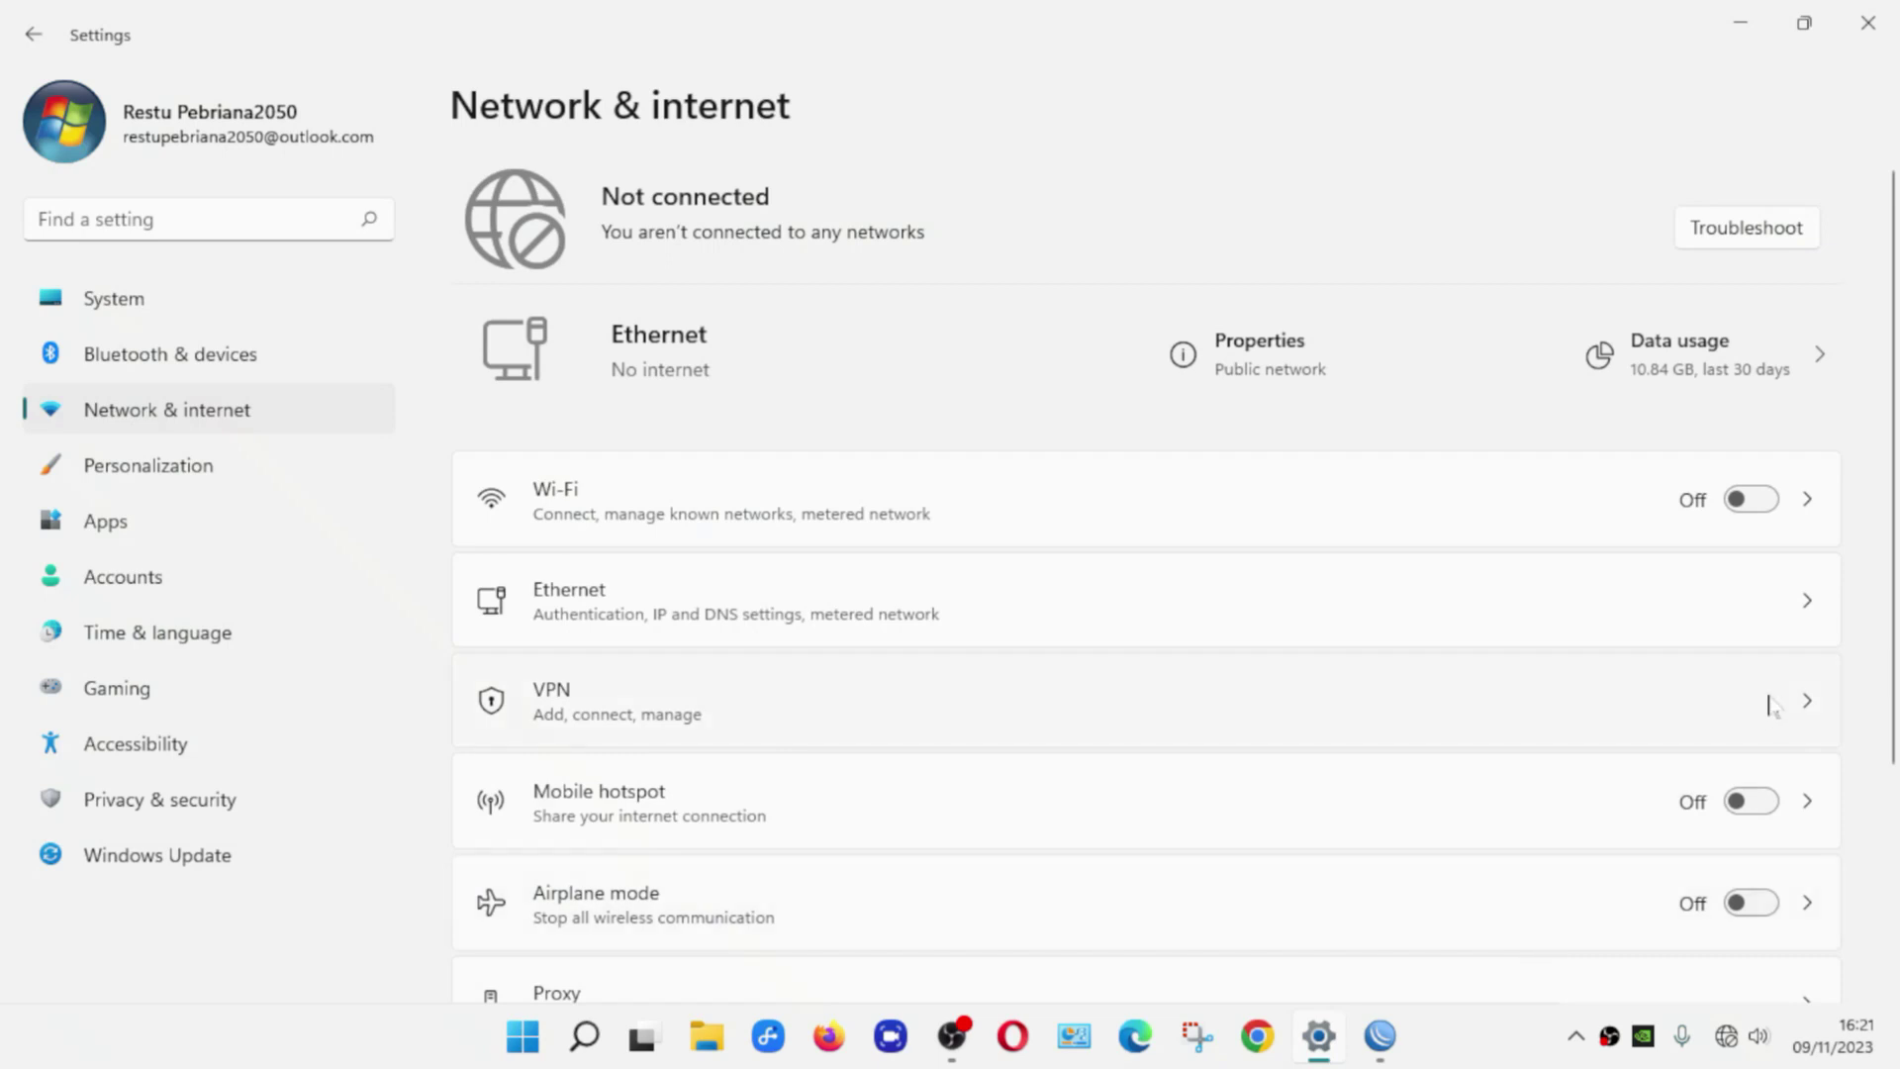
scroll(1851, 440, "down", 3)
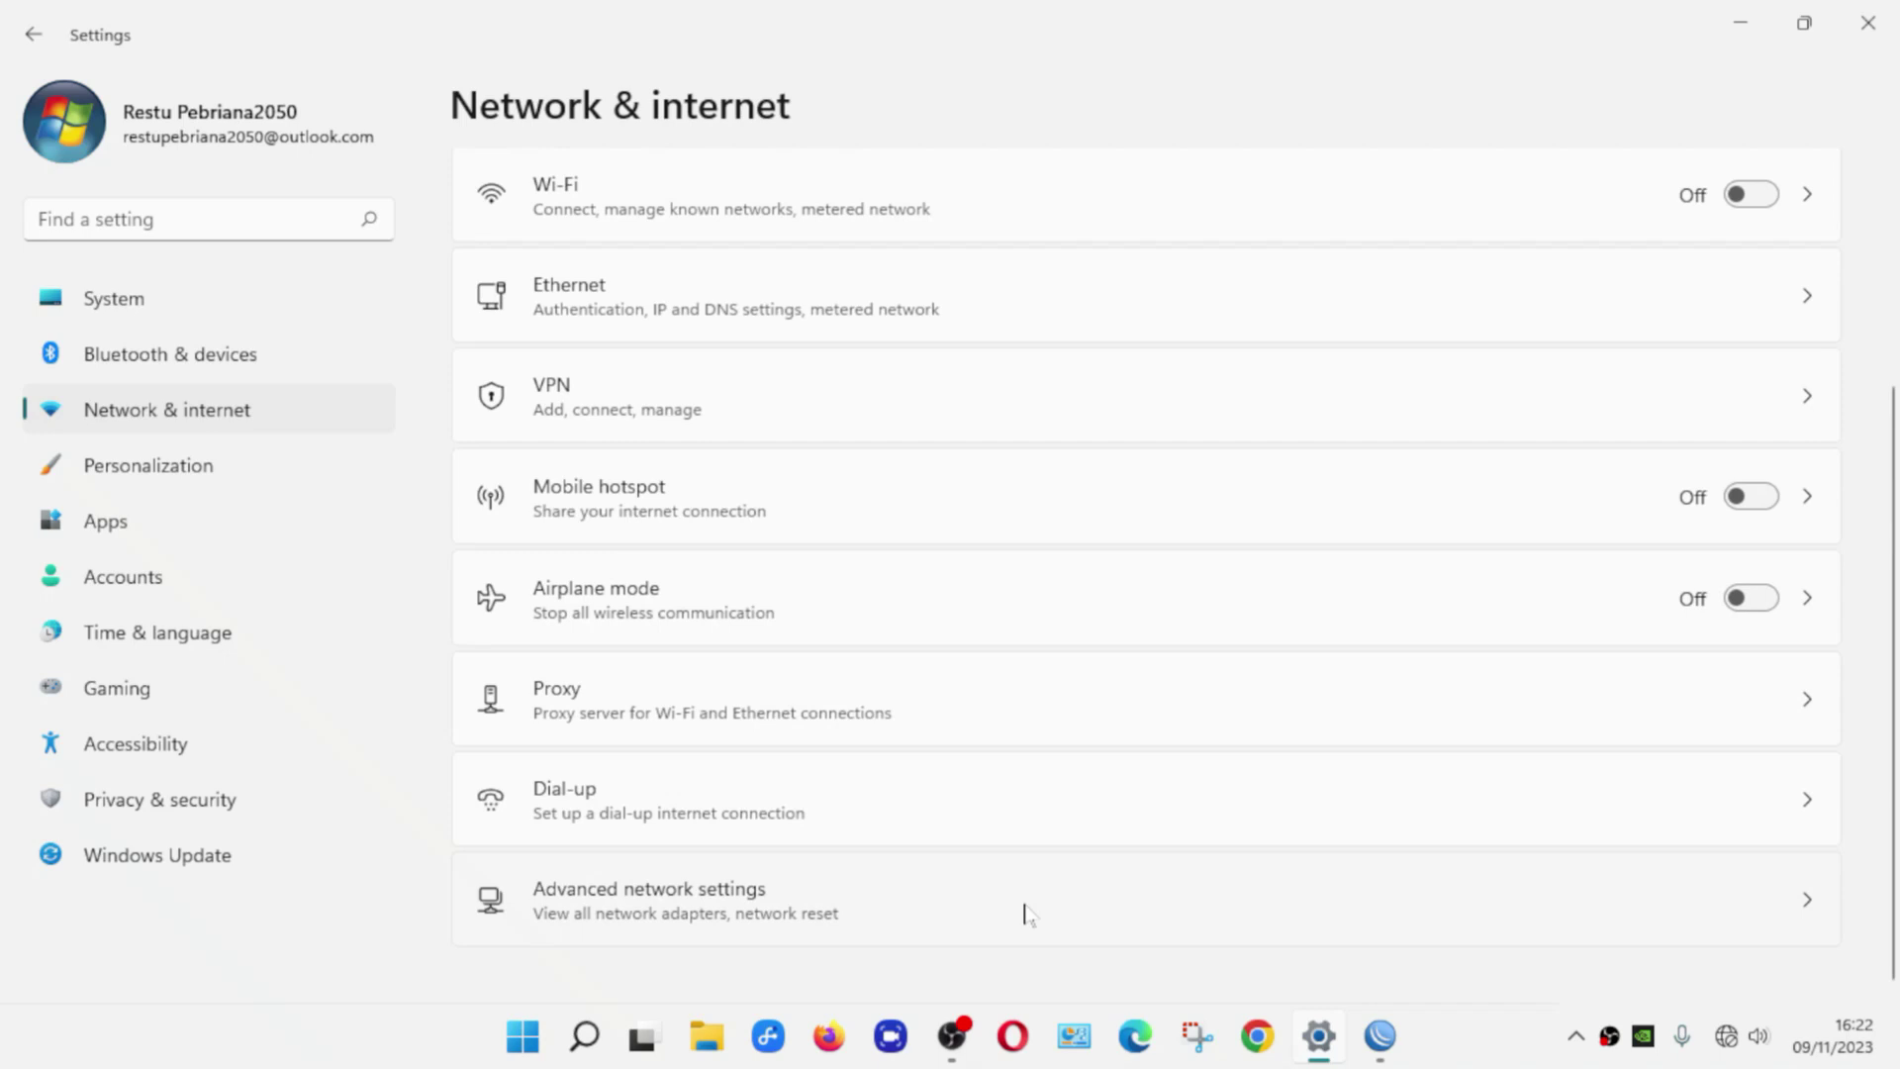
left_click(610, 916)
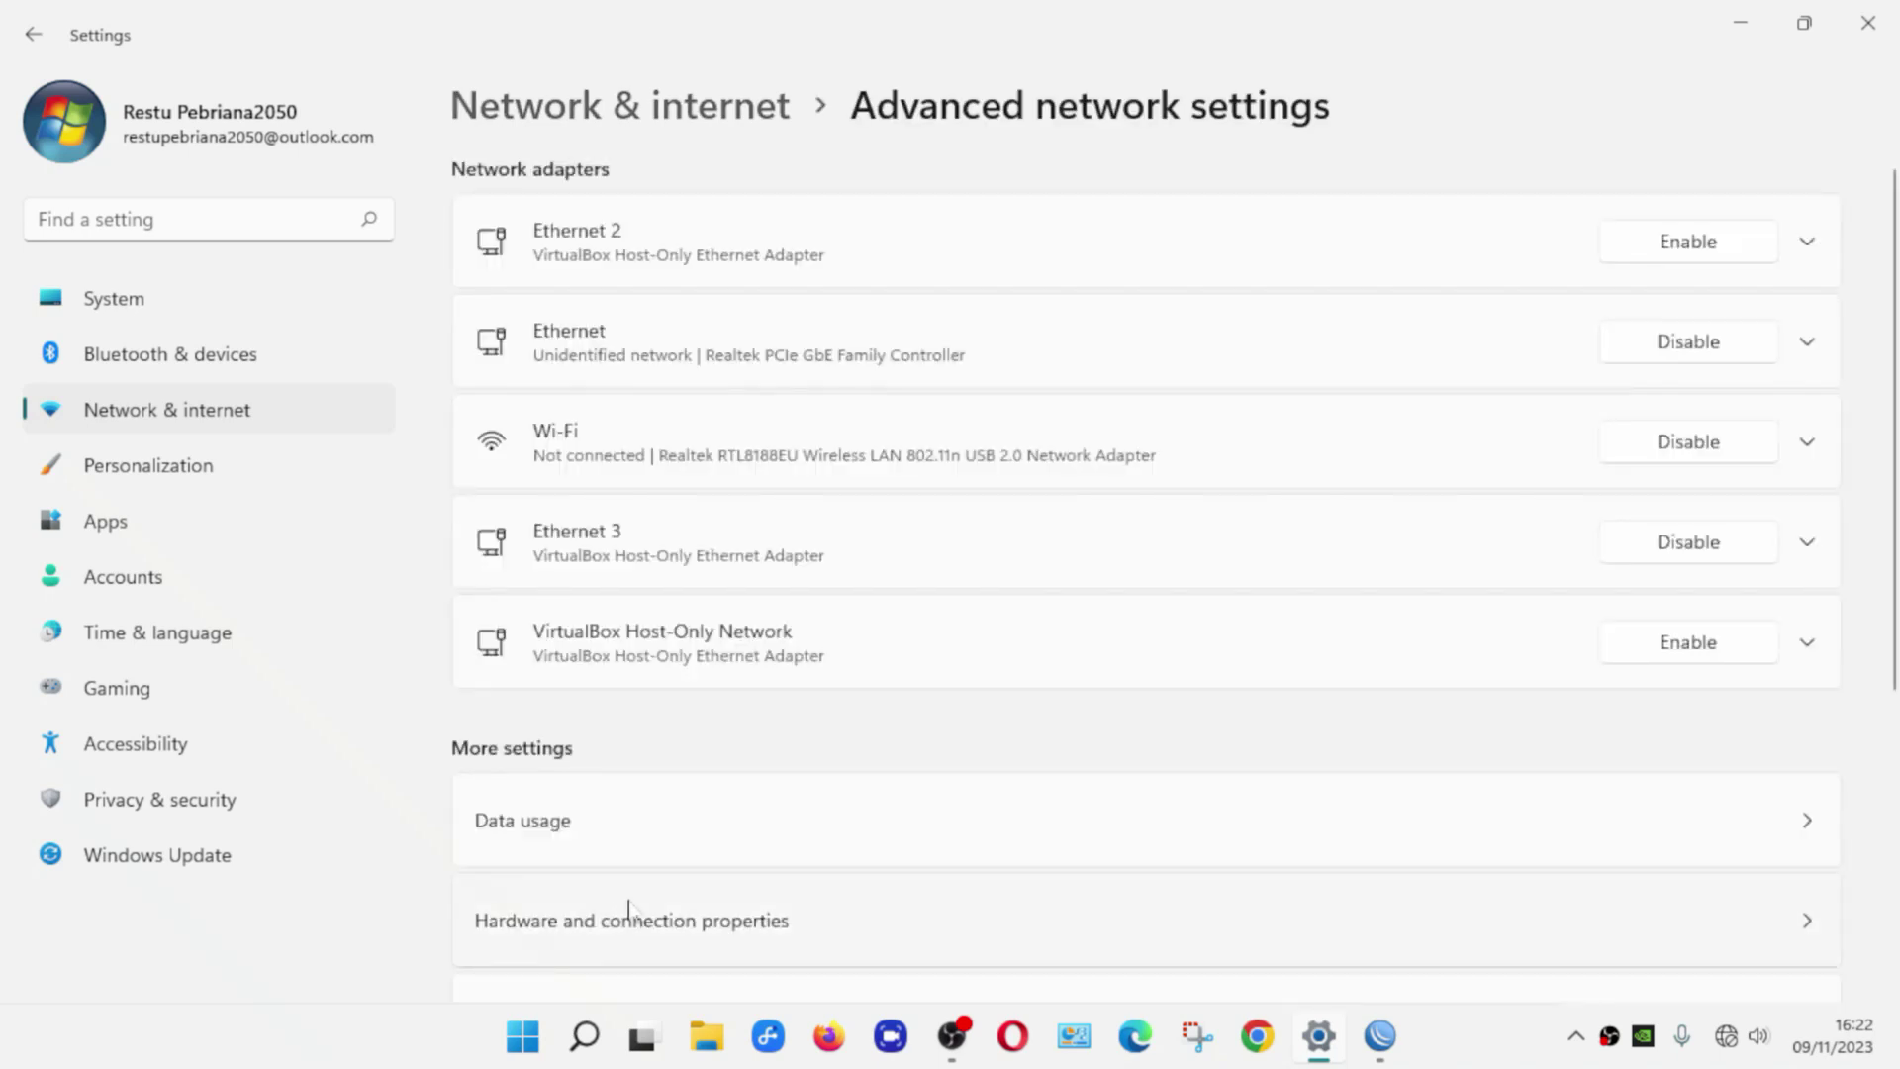
scroll(714, 825, "down", 3)
scroll(713, 825, "down", 2)
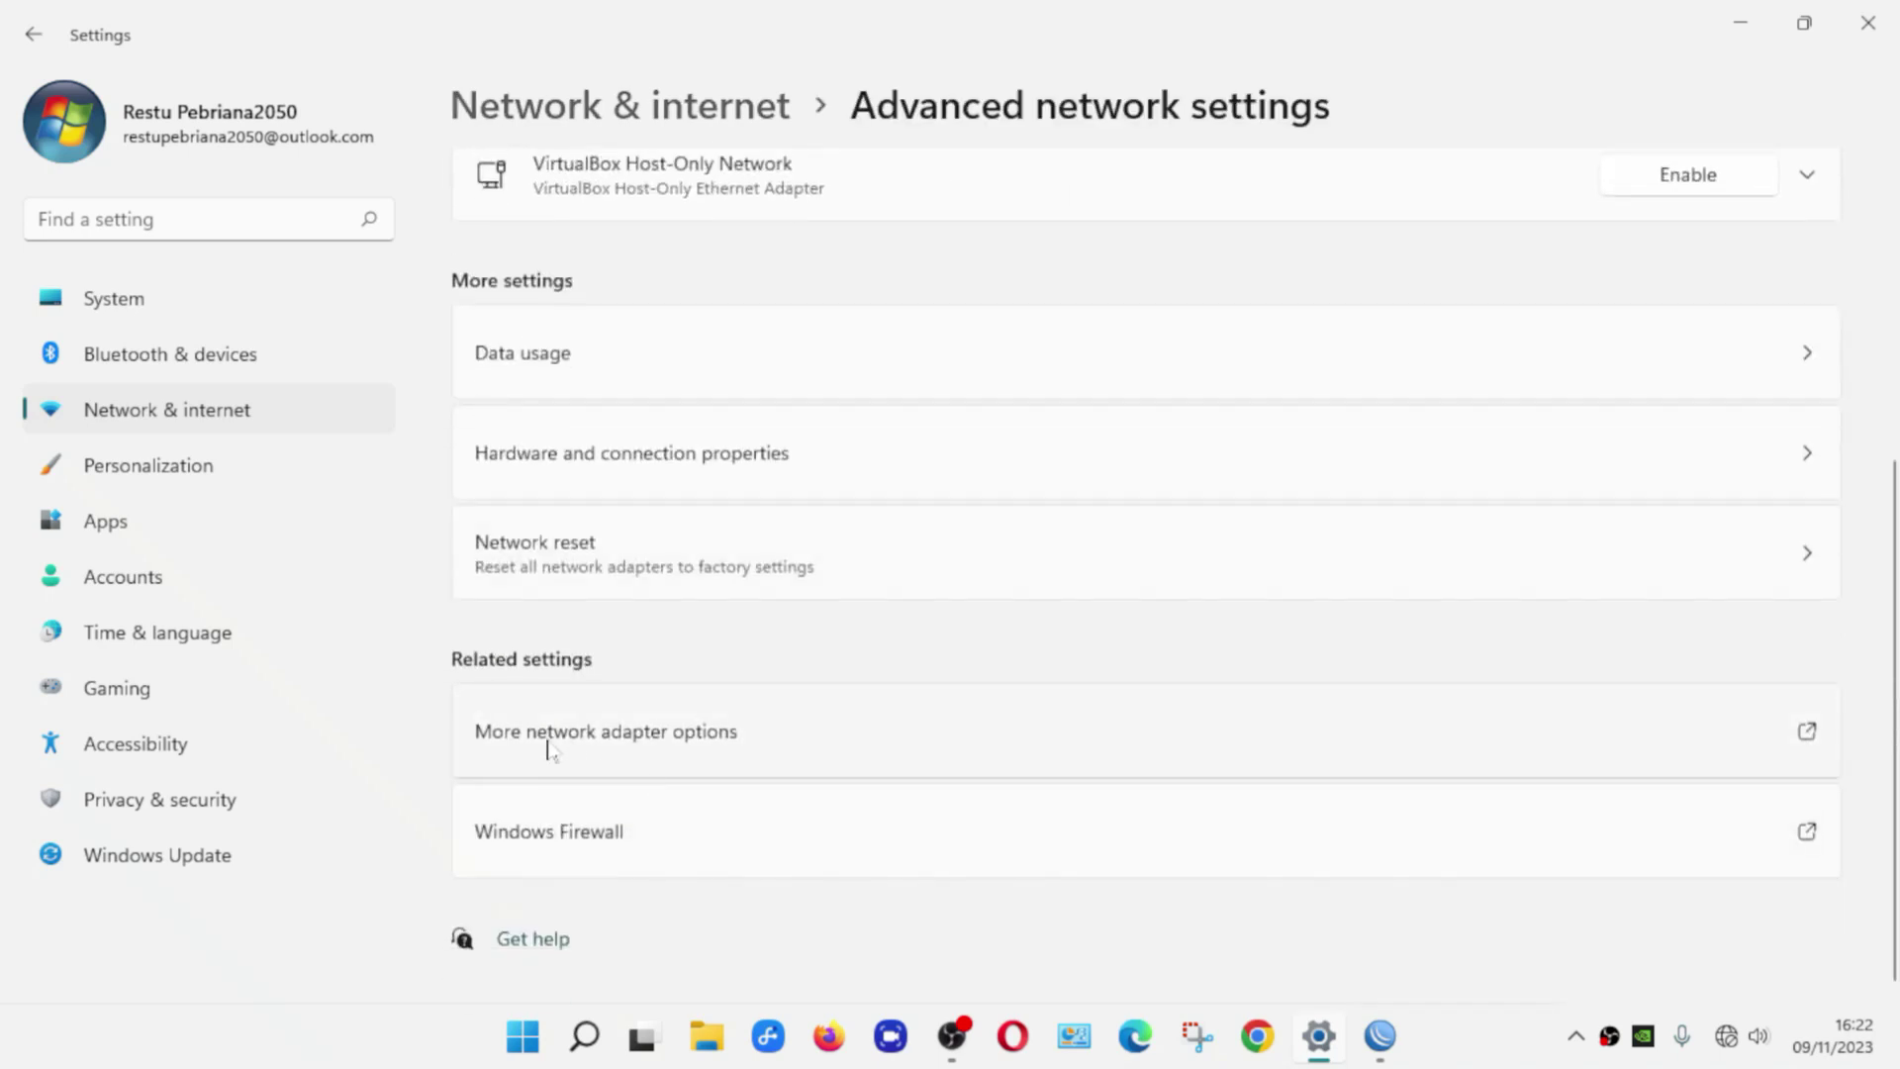
left_click(709, 729)
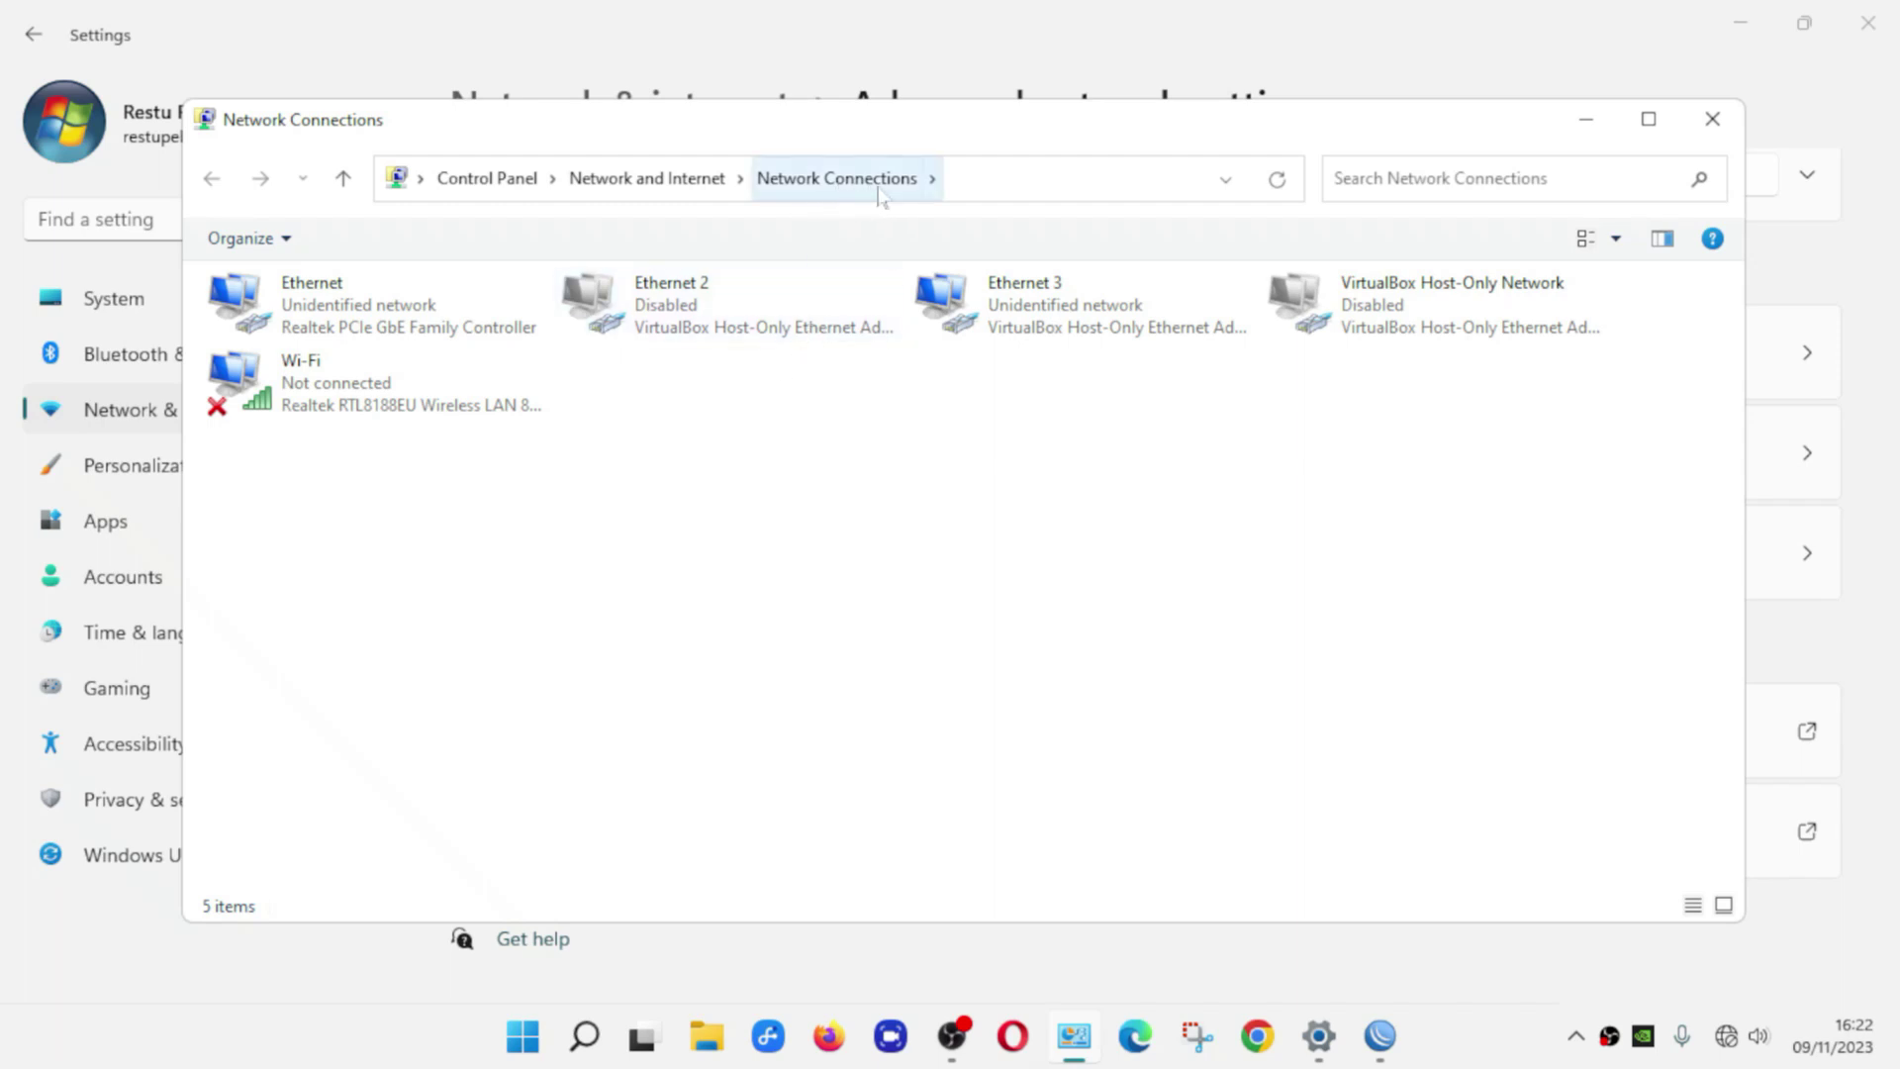
Reach the adapter list through Control Panel's Network and Sharing Center, Change adapter settings
left_click(680, 195)
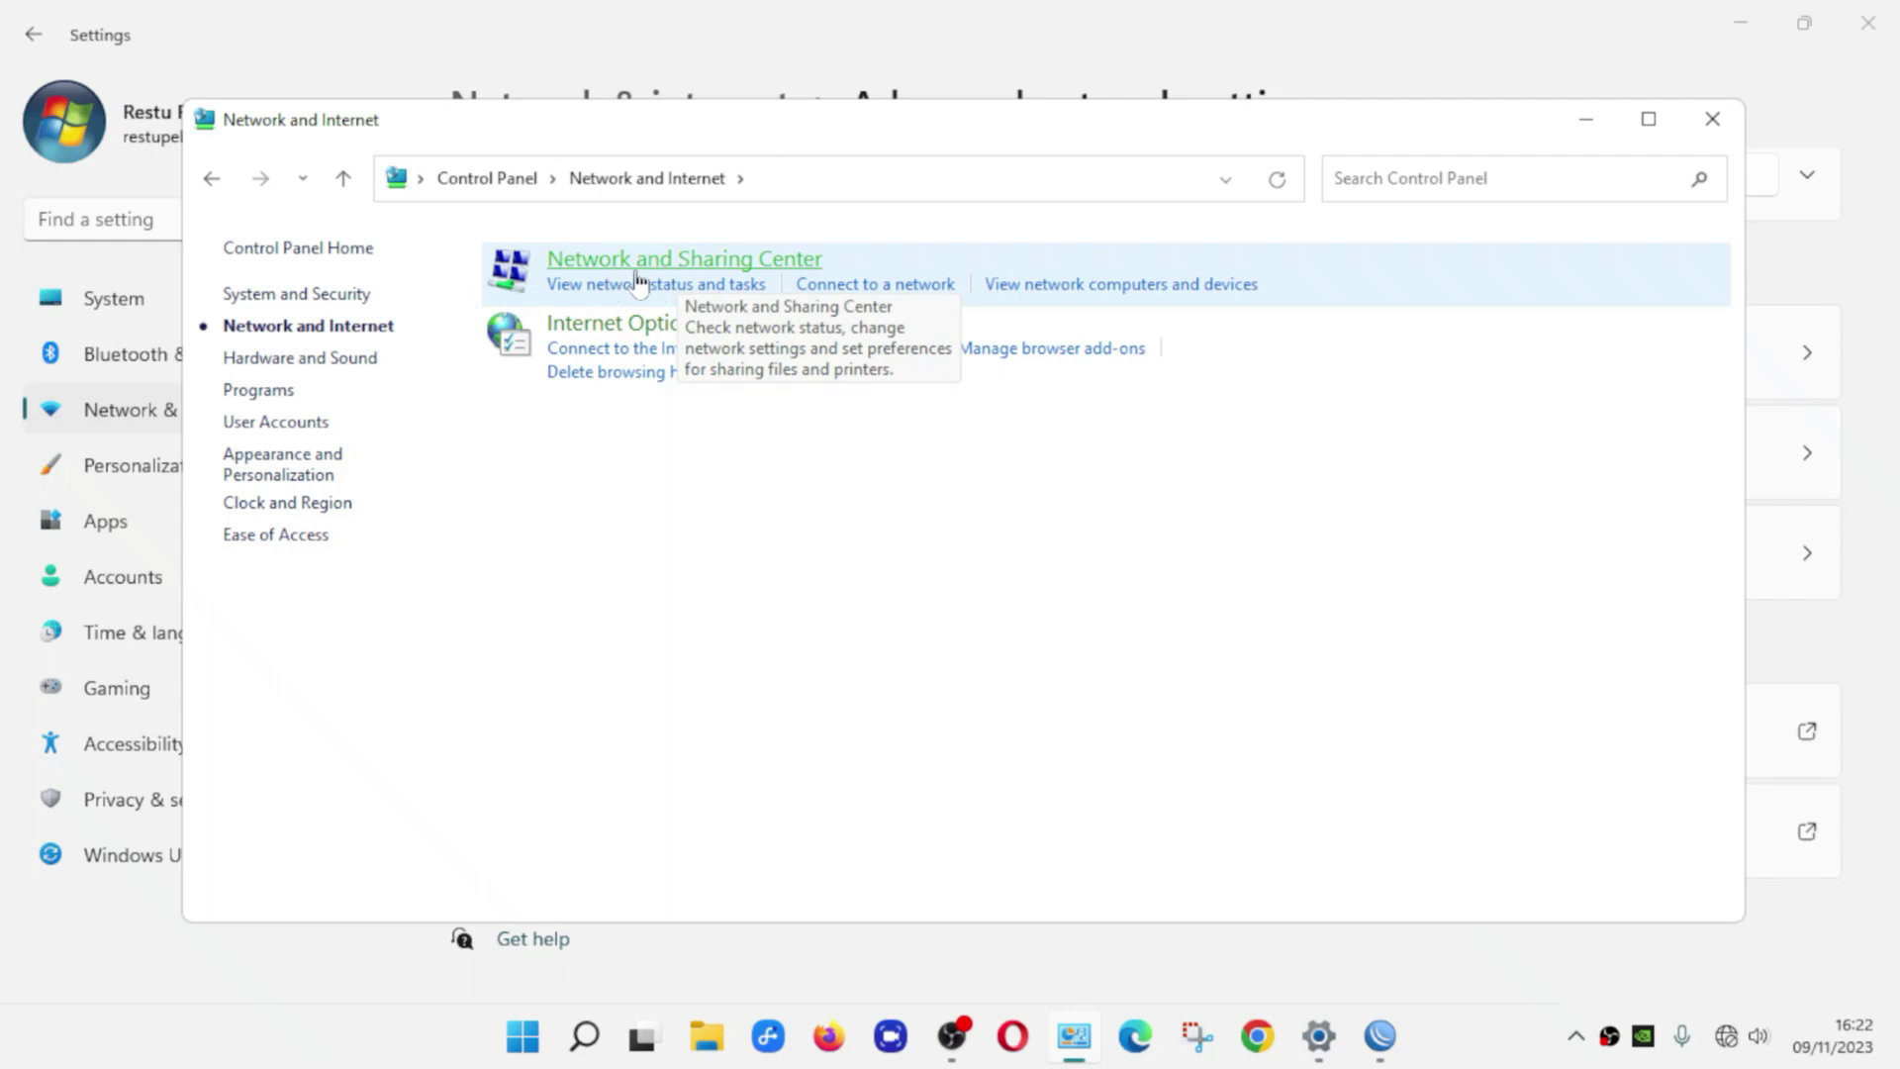
left_click(742, 261)
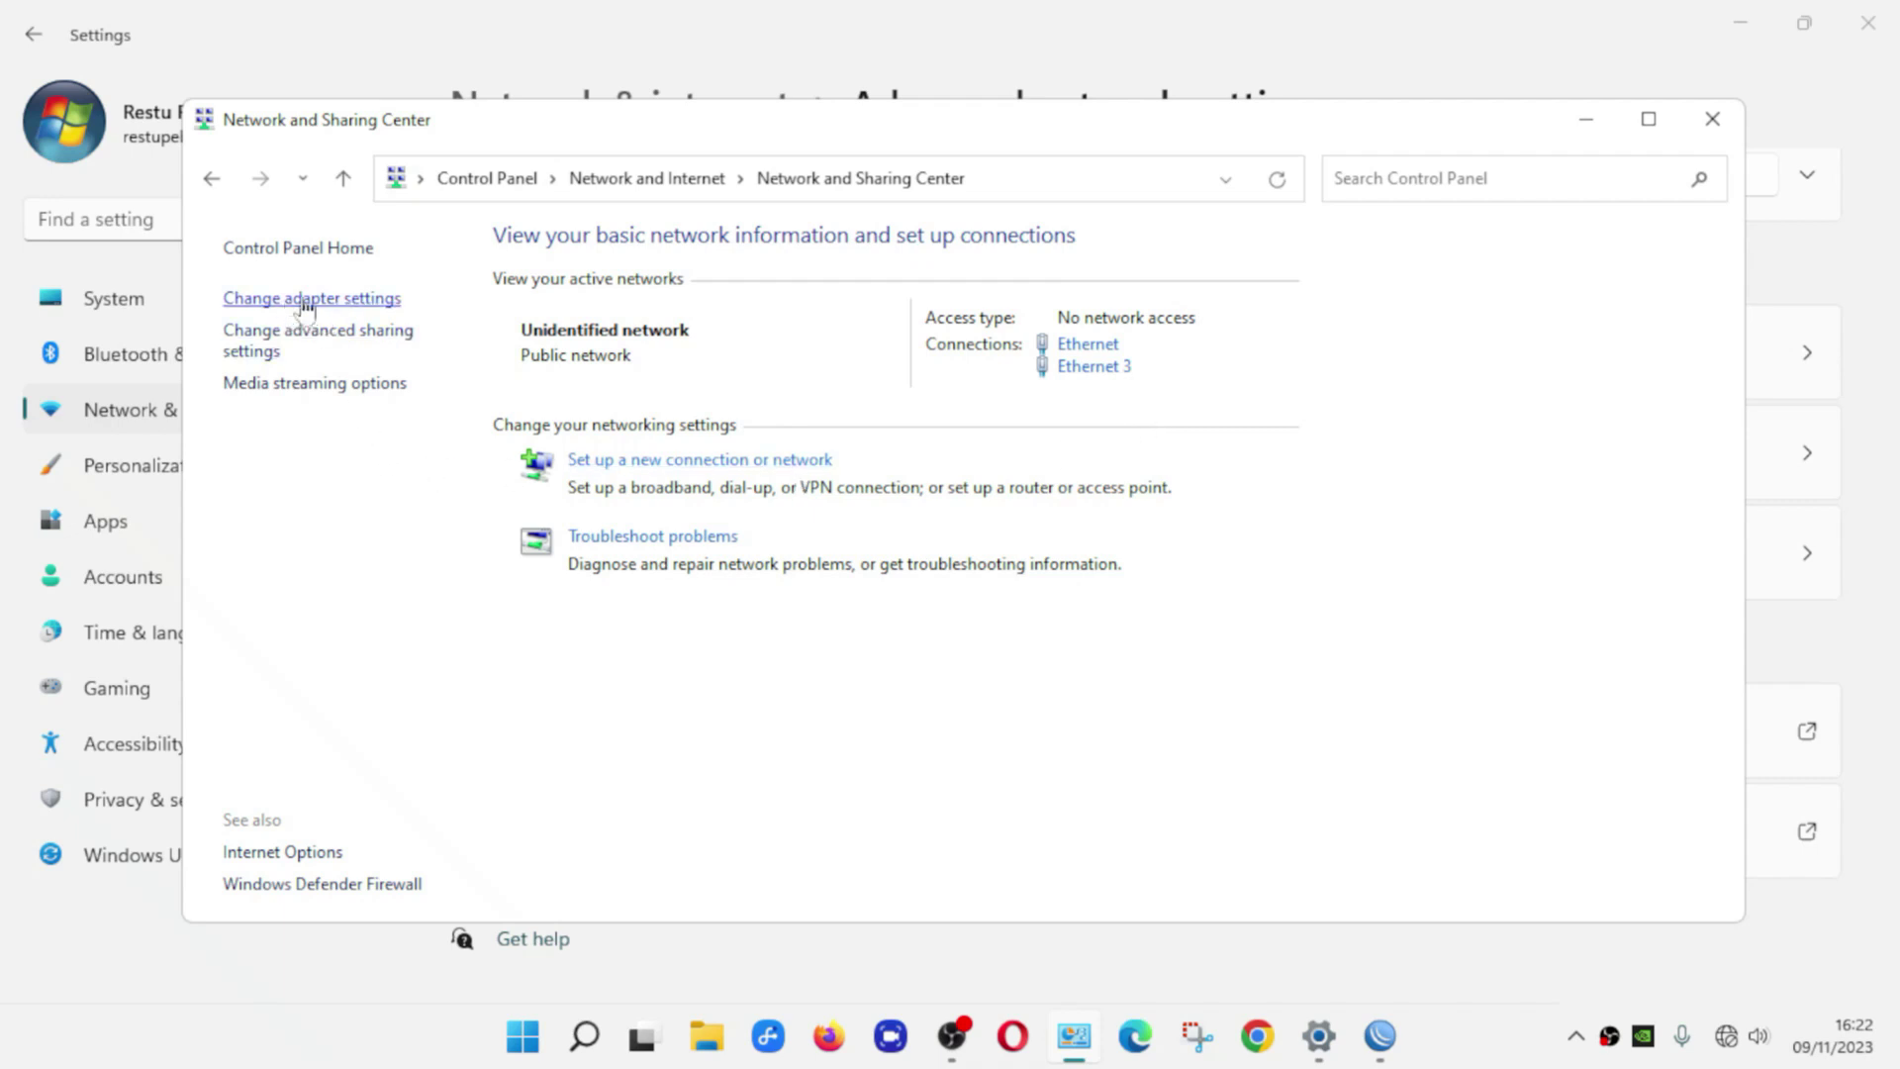
left_click(345, 298)
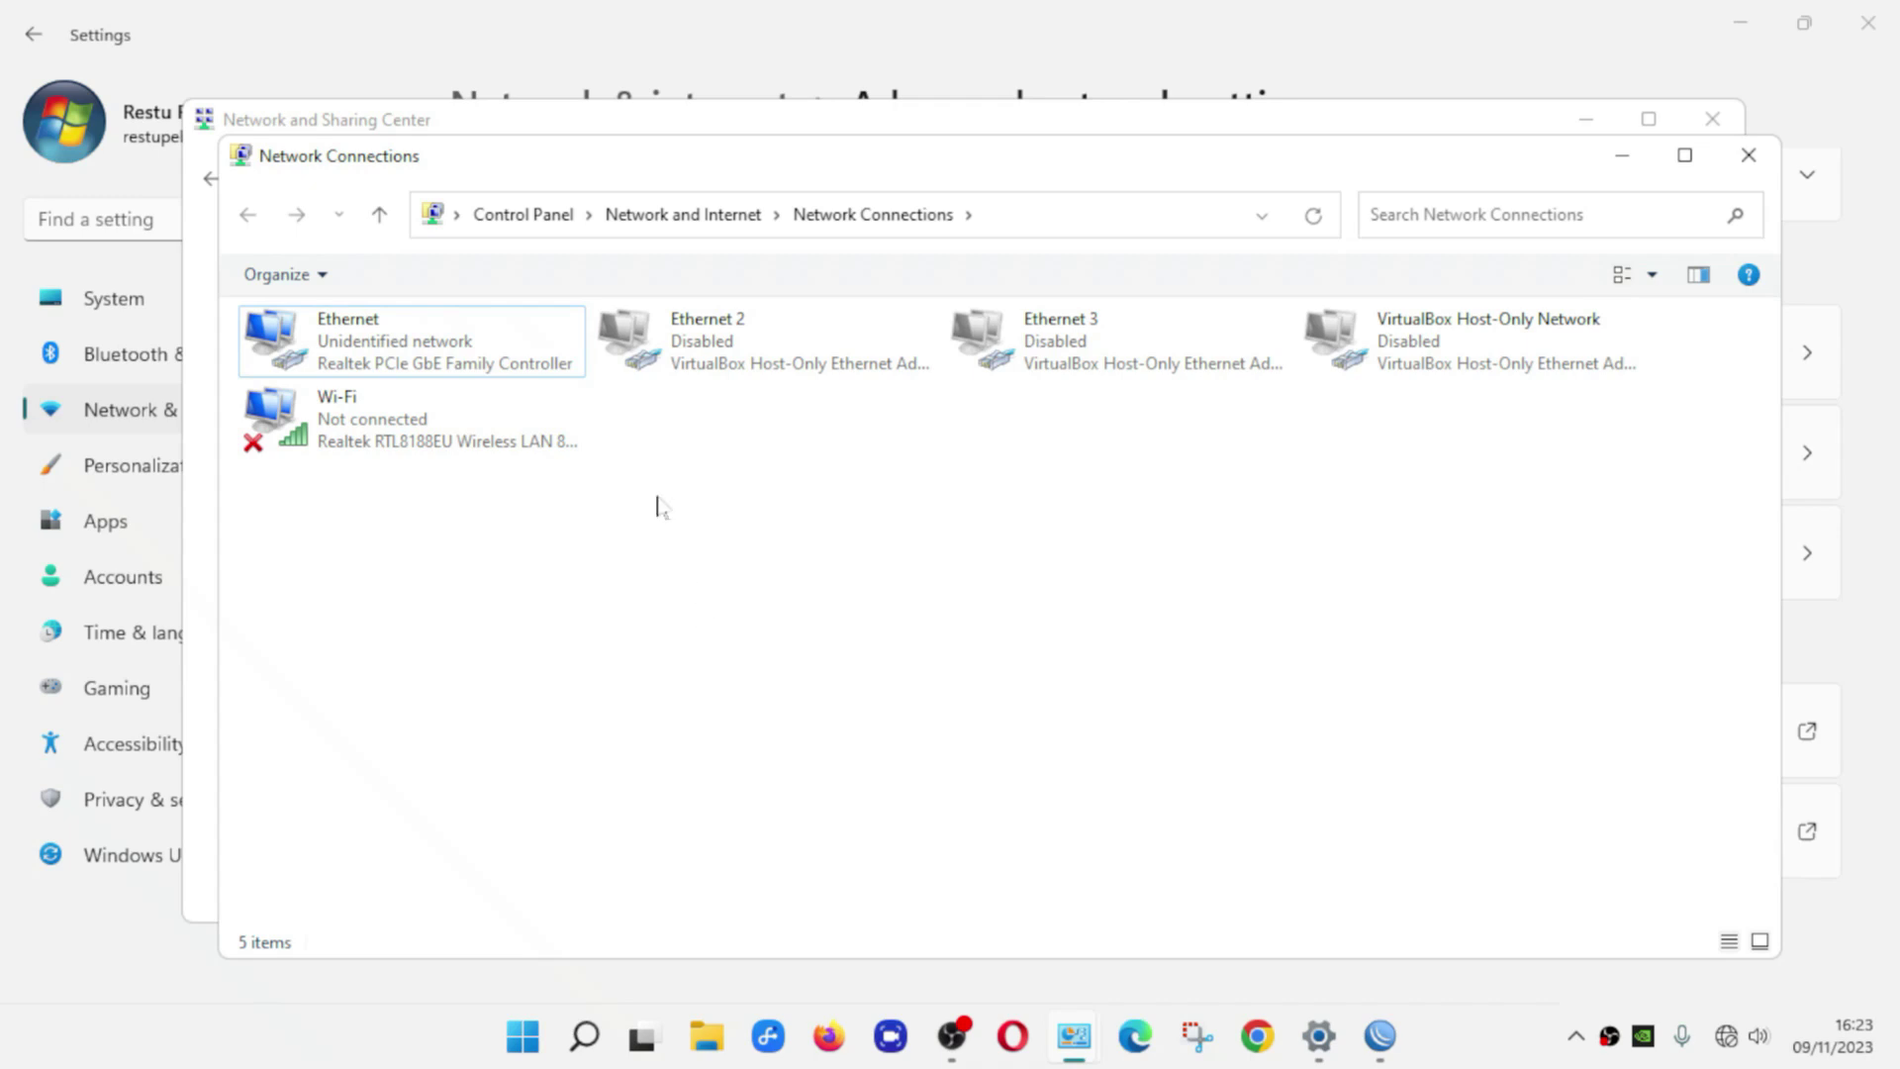
Disable the Ethernet adapter and refresh the Network Connections list
left_click(472, 354)
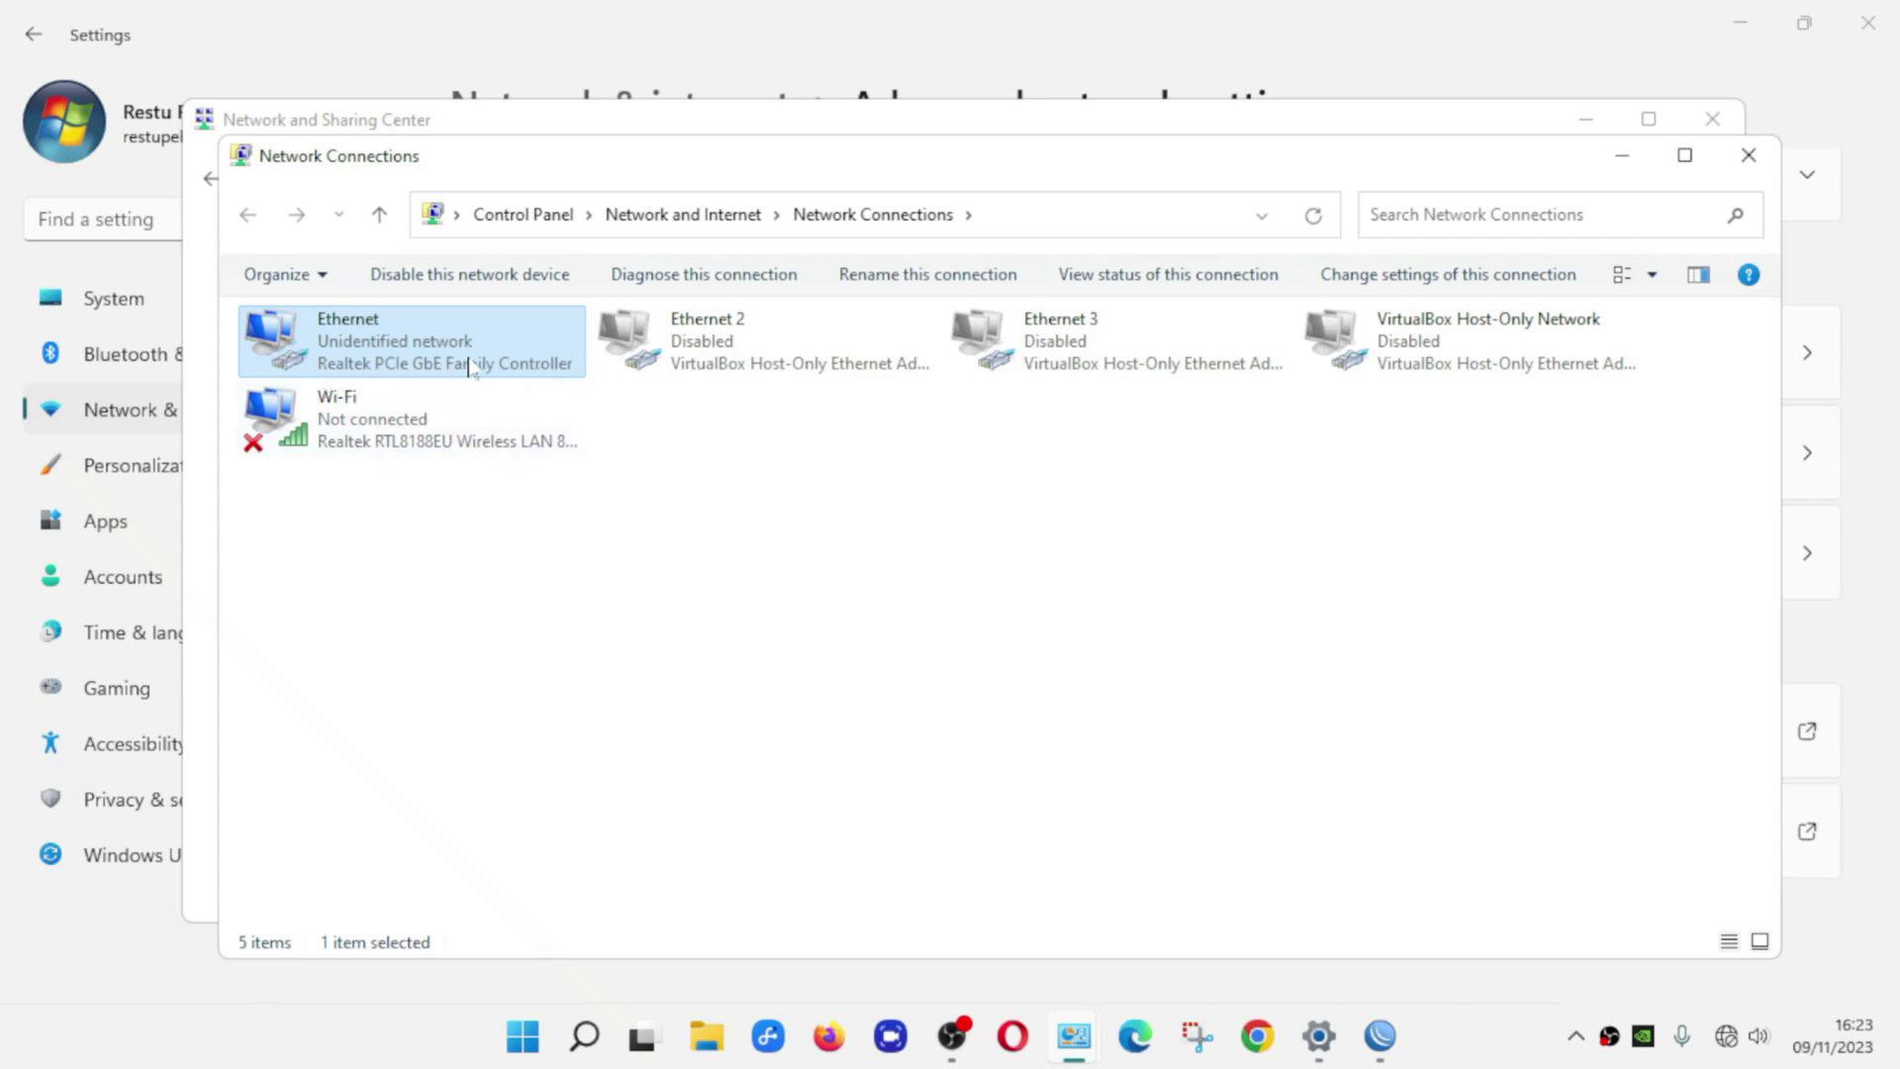
right_click(422, 347)
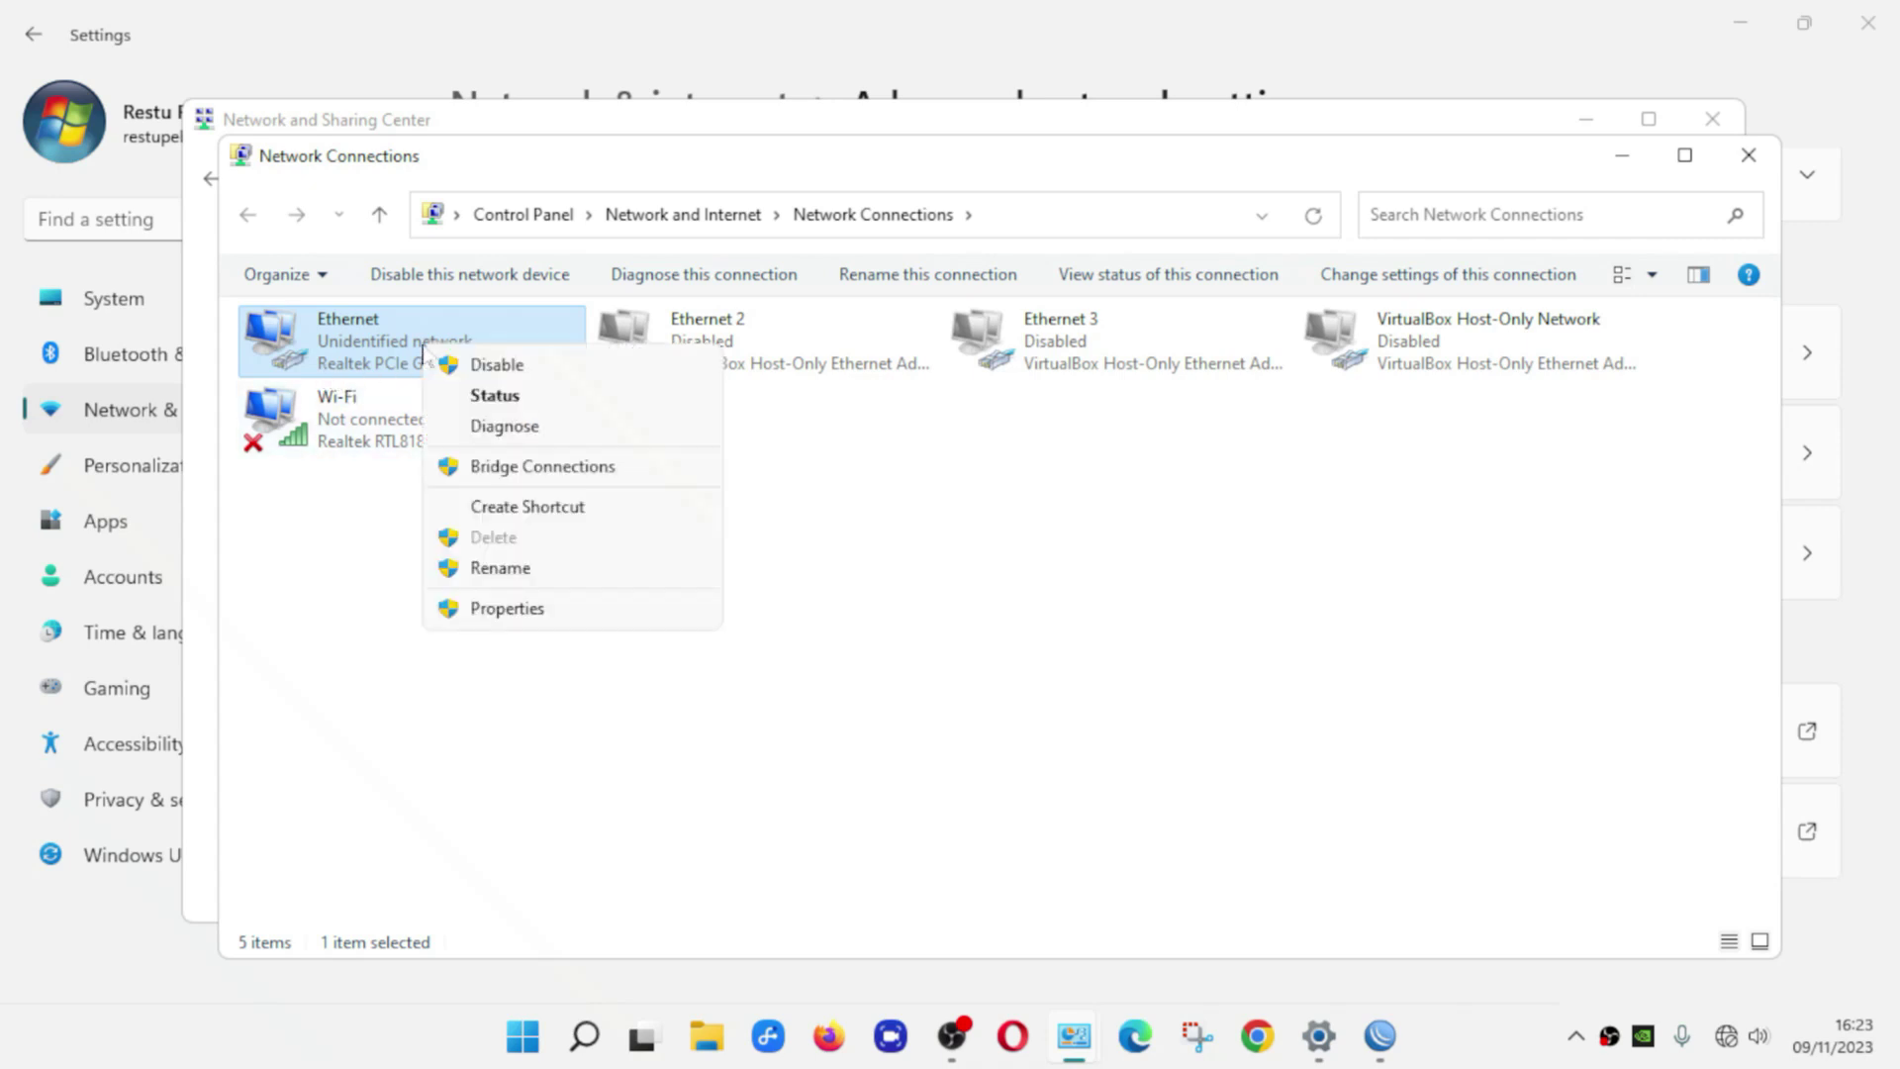
left_click(514, 366)
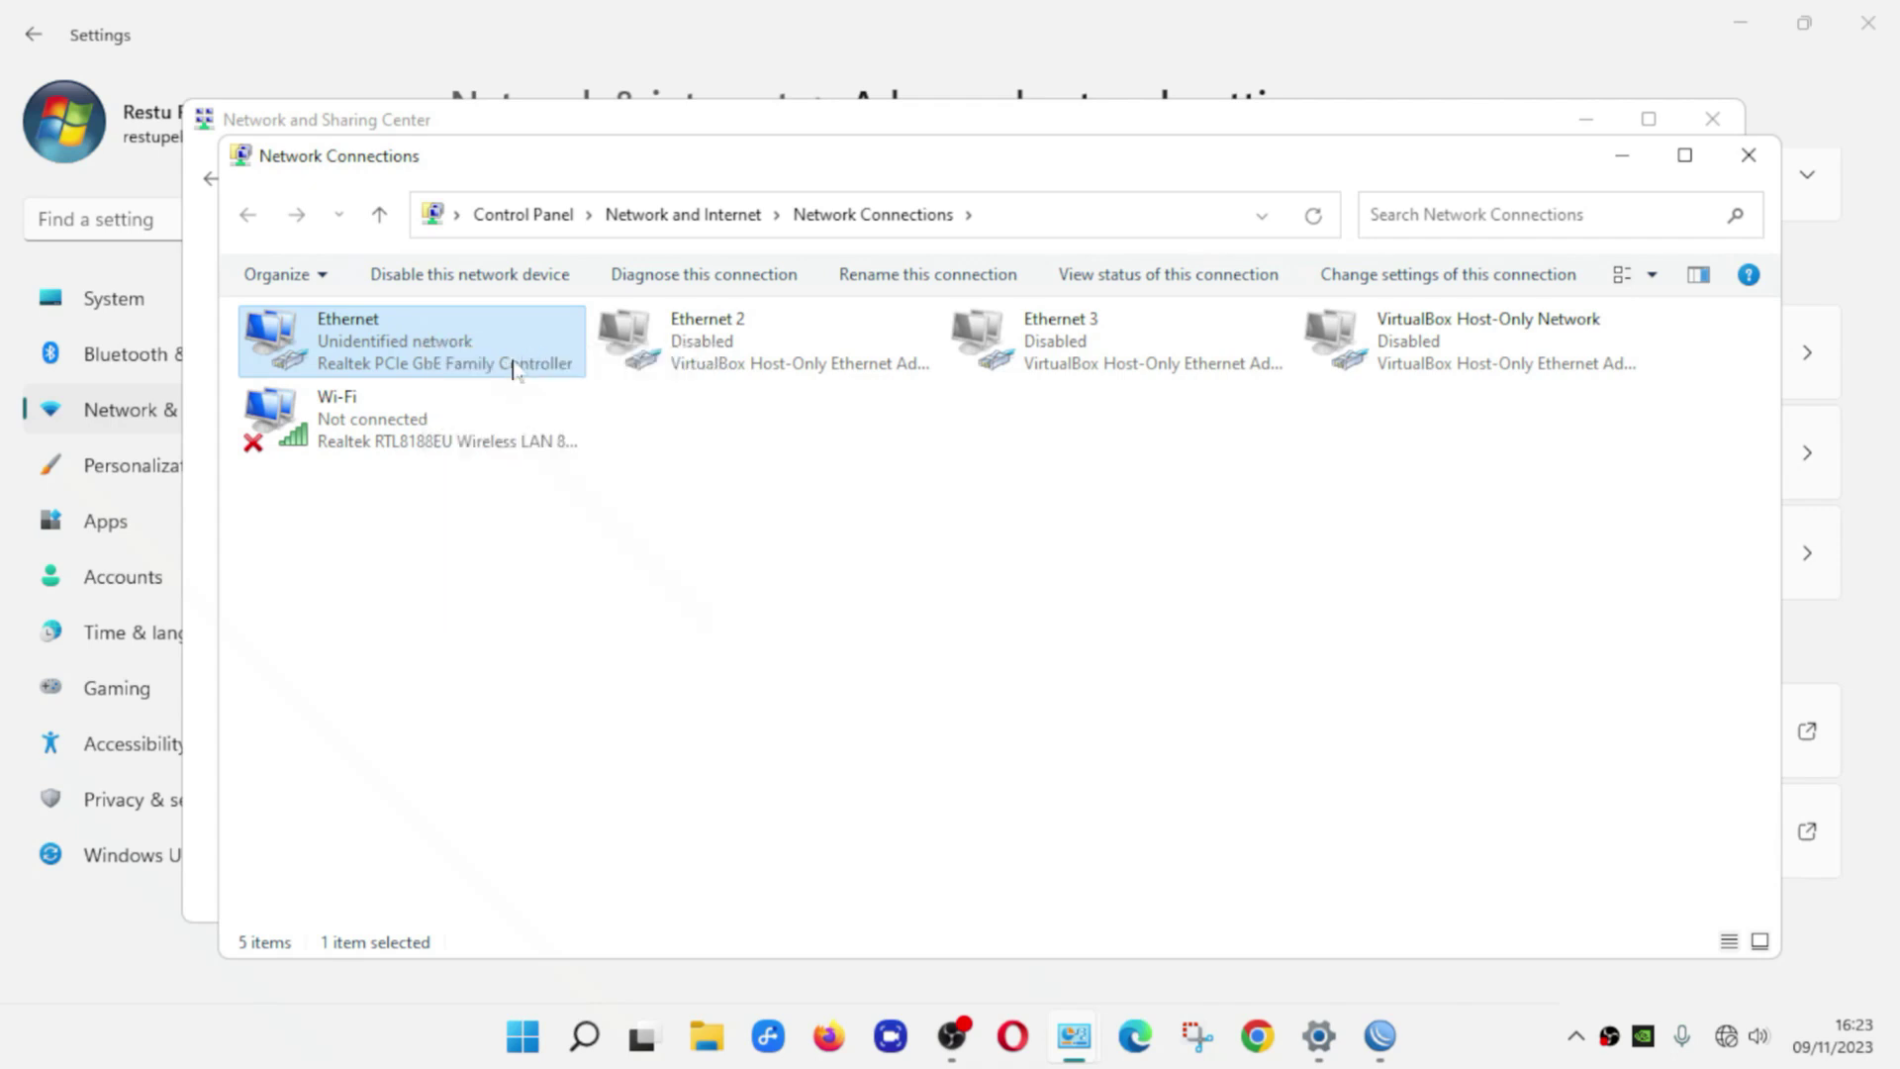
right_click(687, 520)
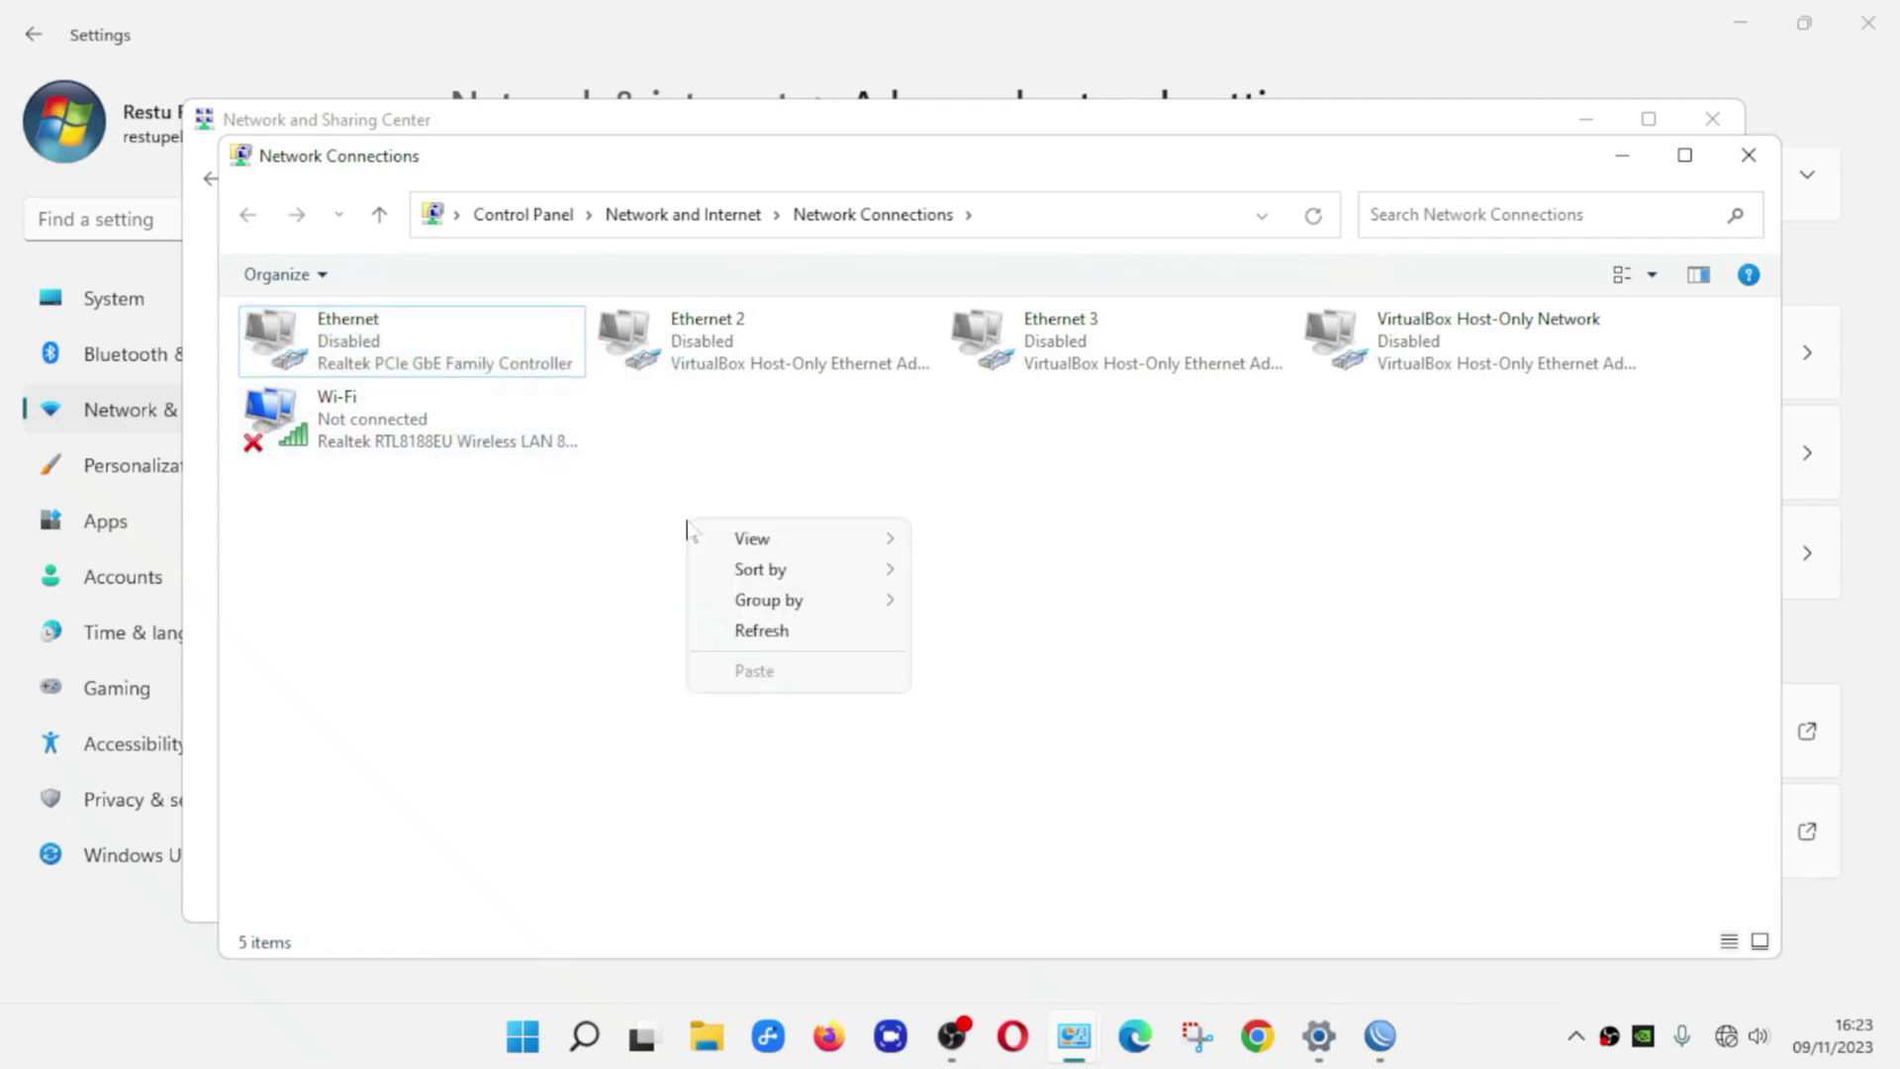
left_click(787, 634)
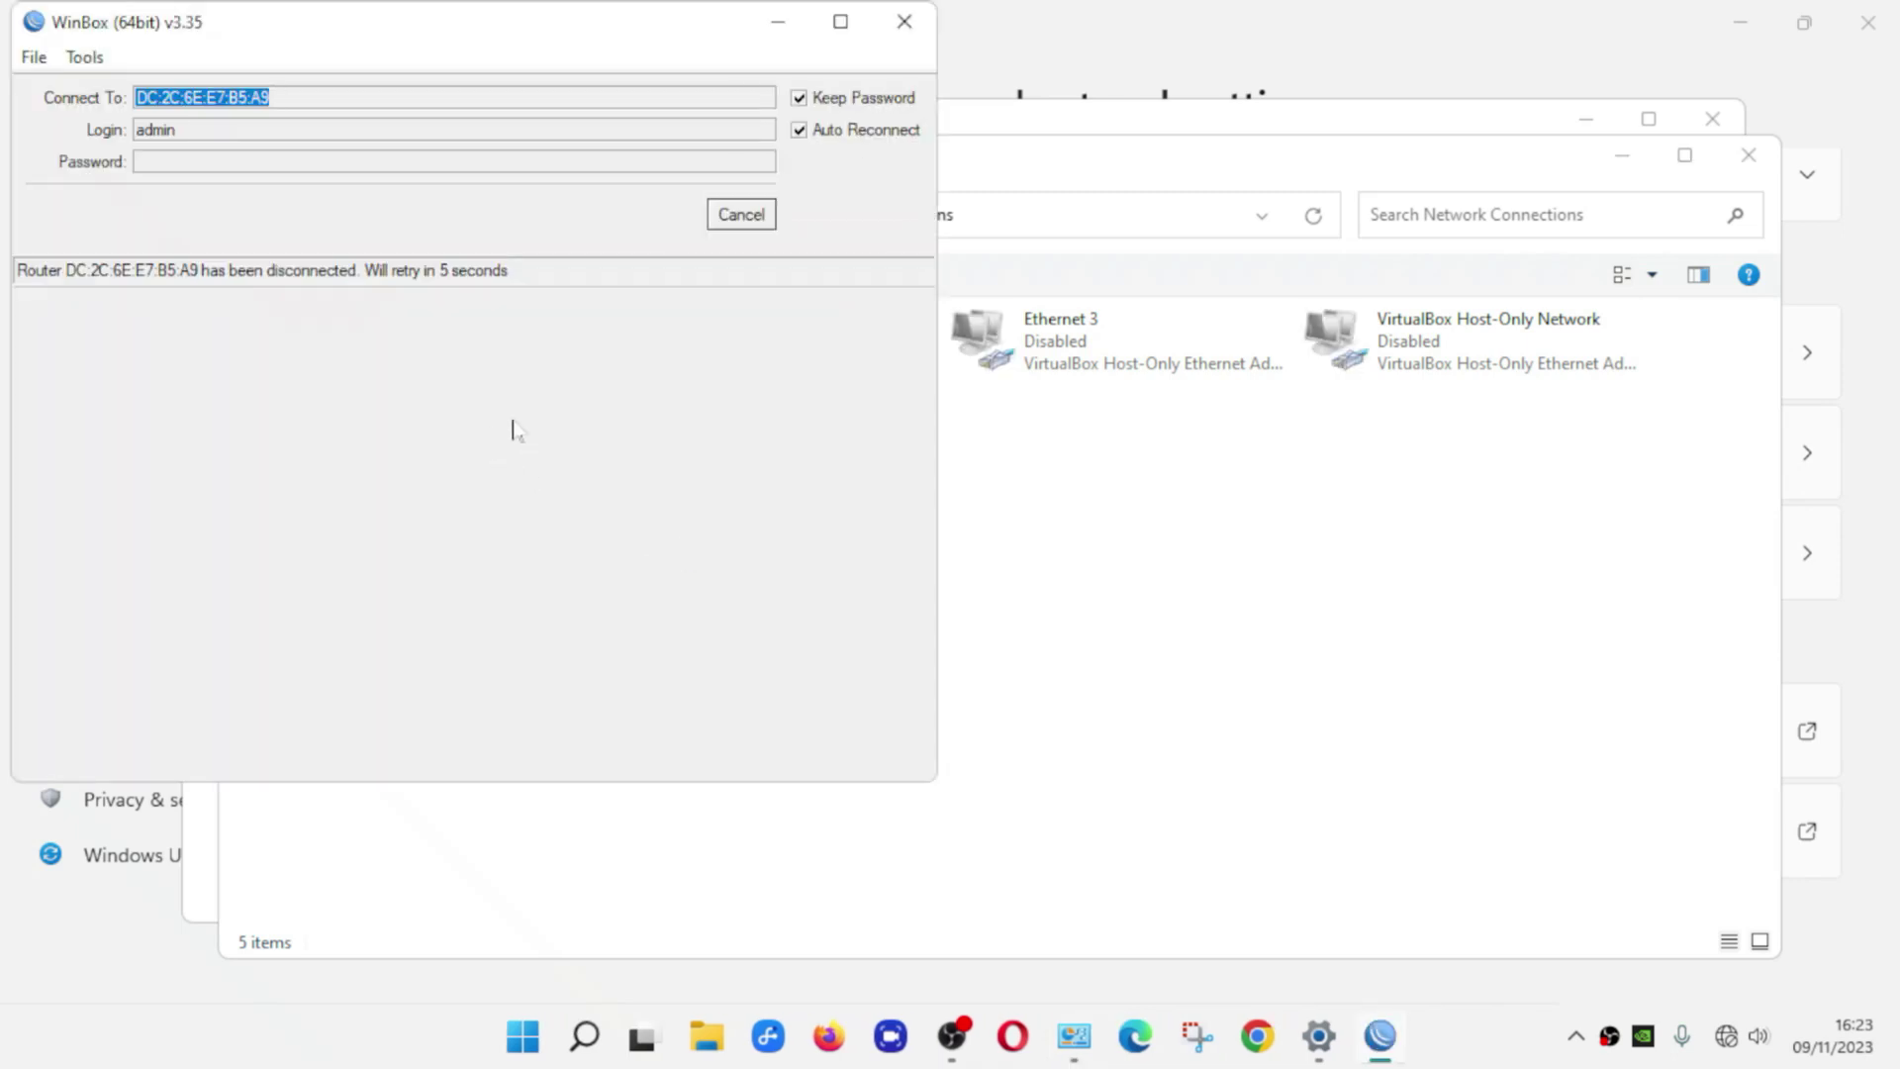
Re-enable the disabled Ethernet adapter
left_click(1037, 572)
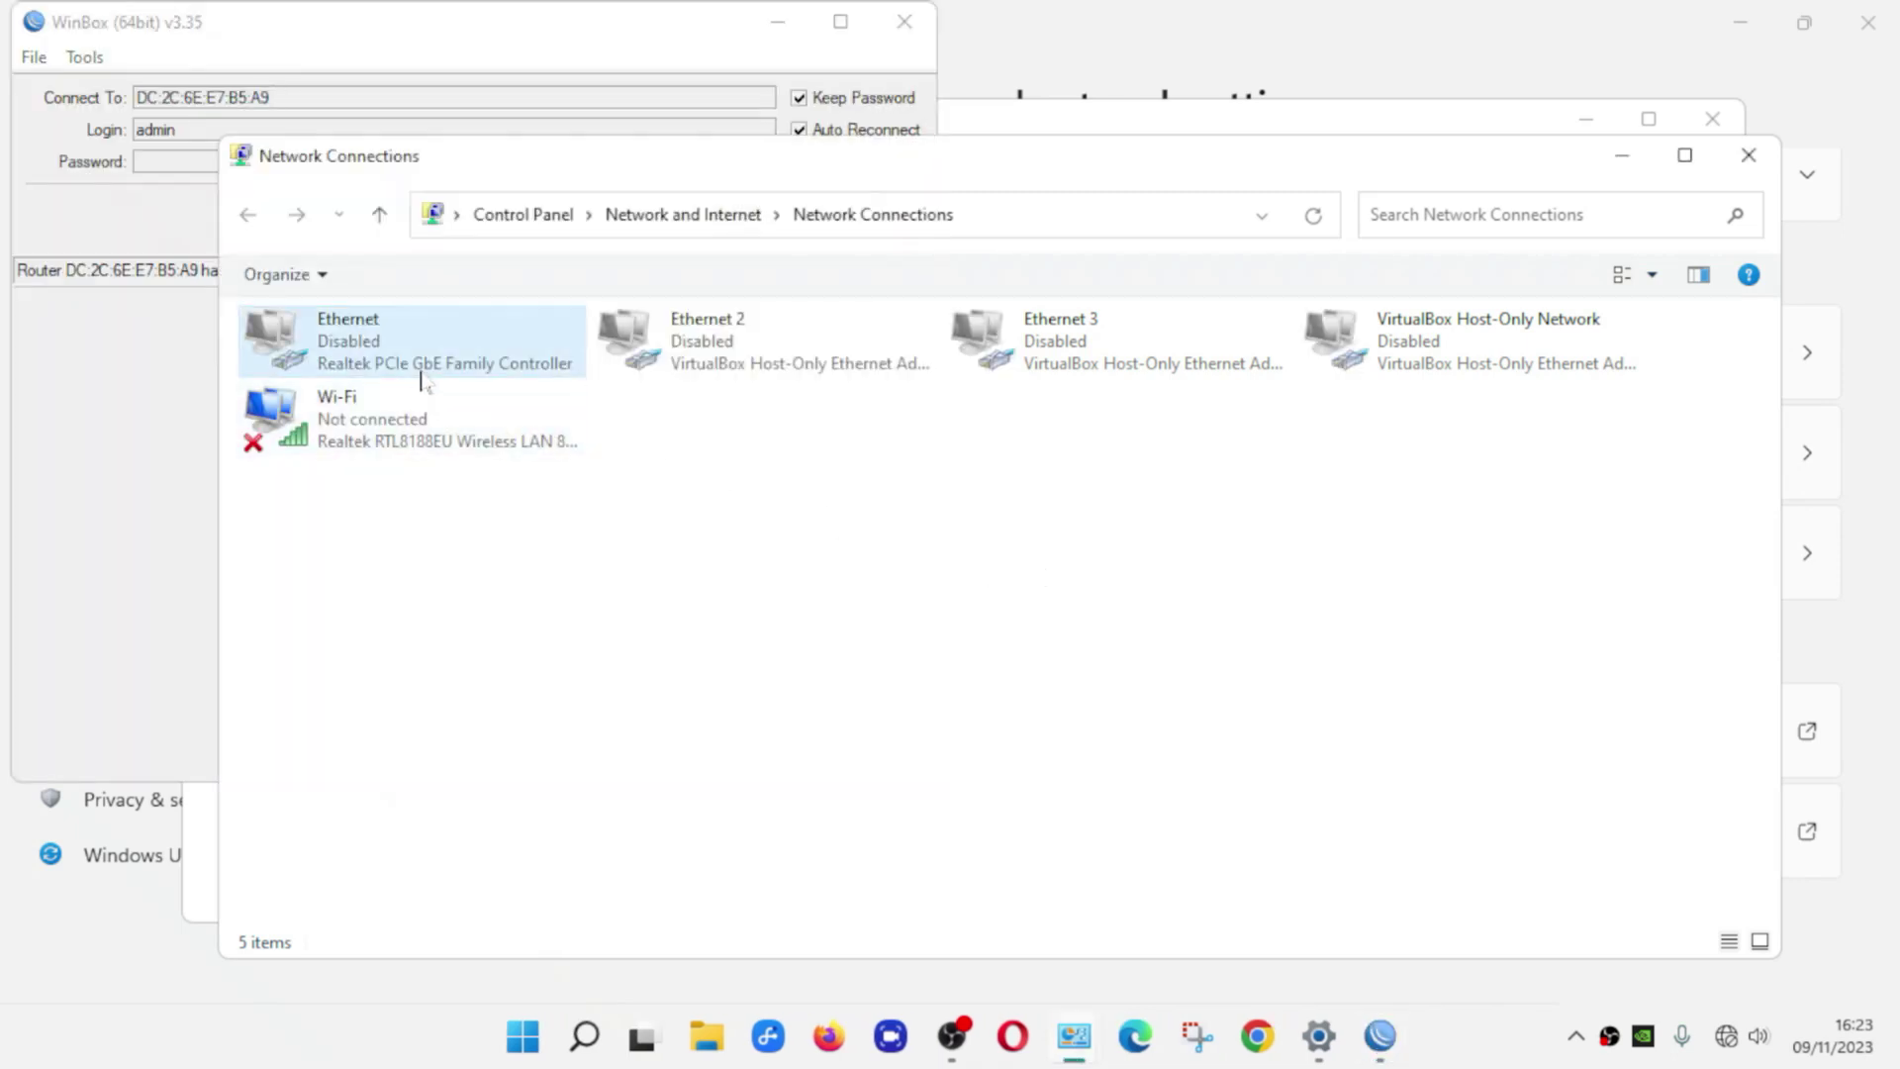
left_click(402, 357)
right_click(402, 358)
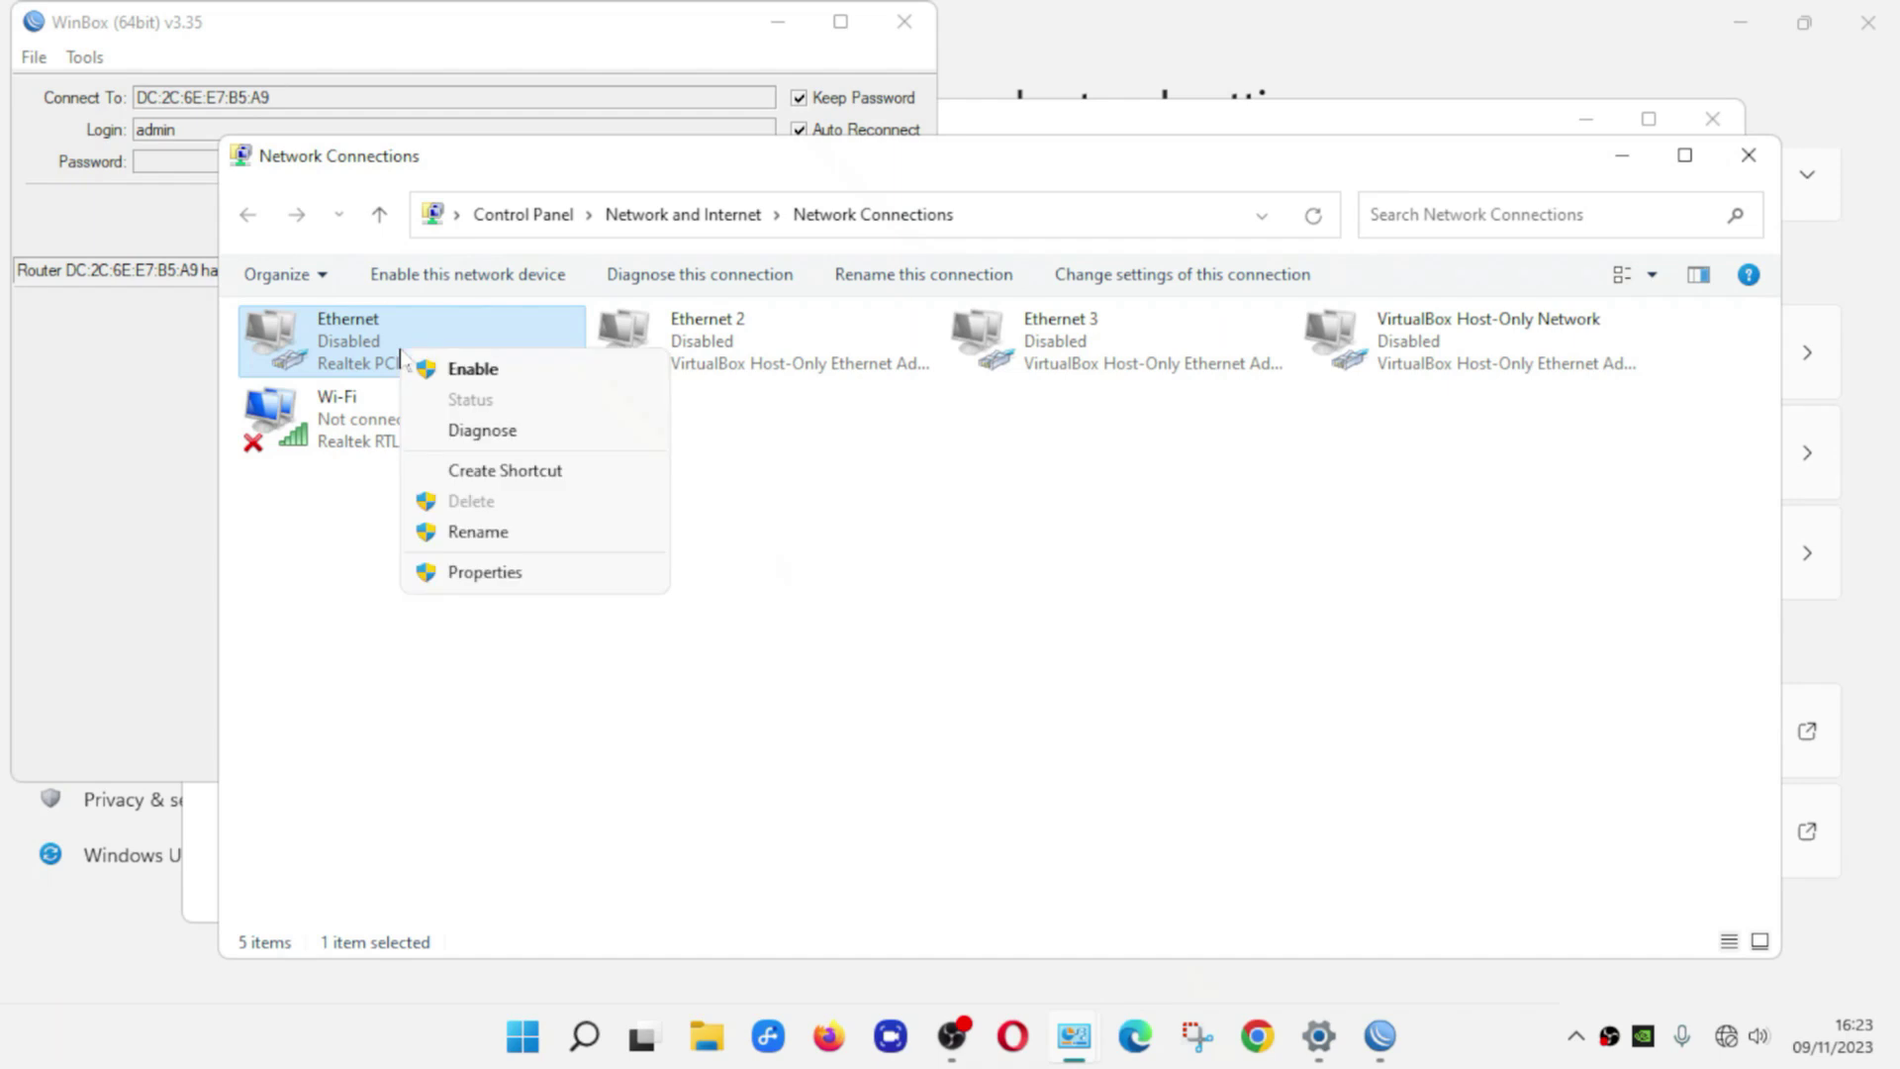
left_click(475, 371)
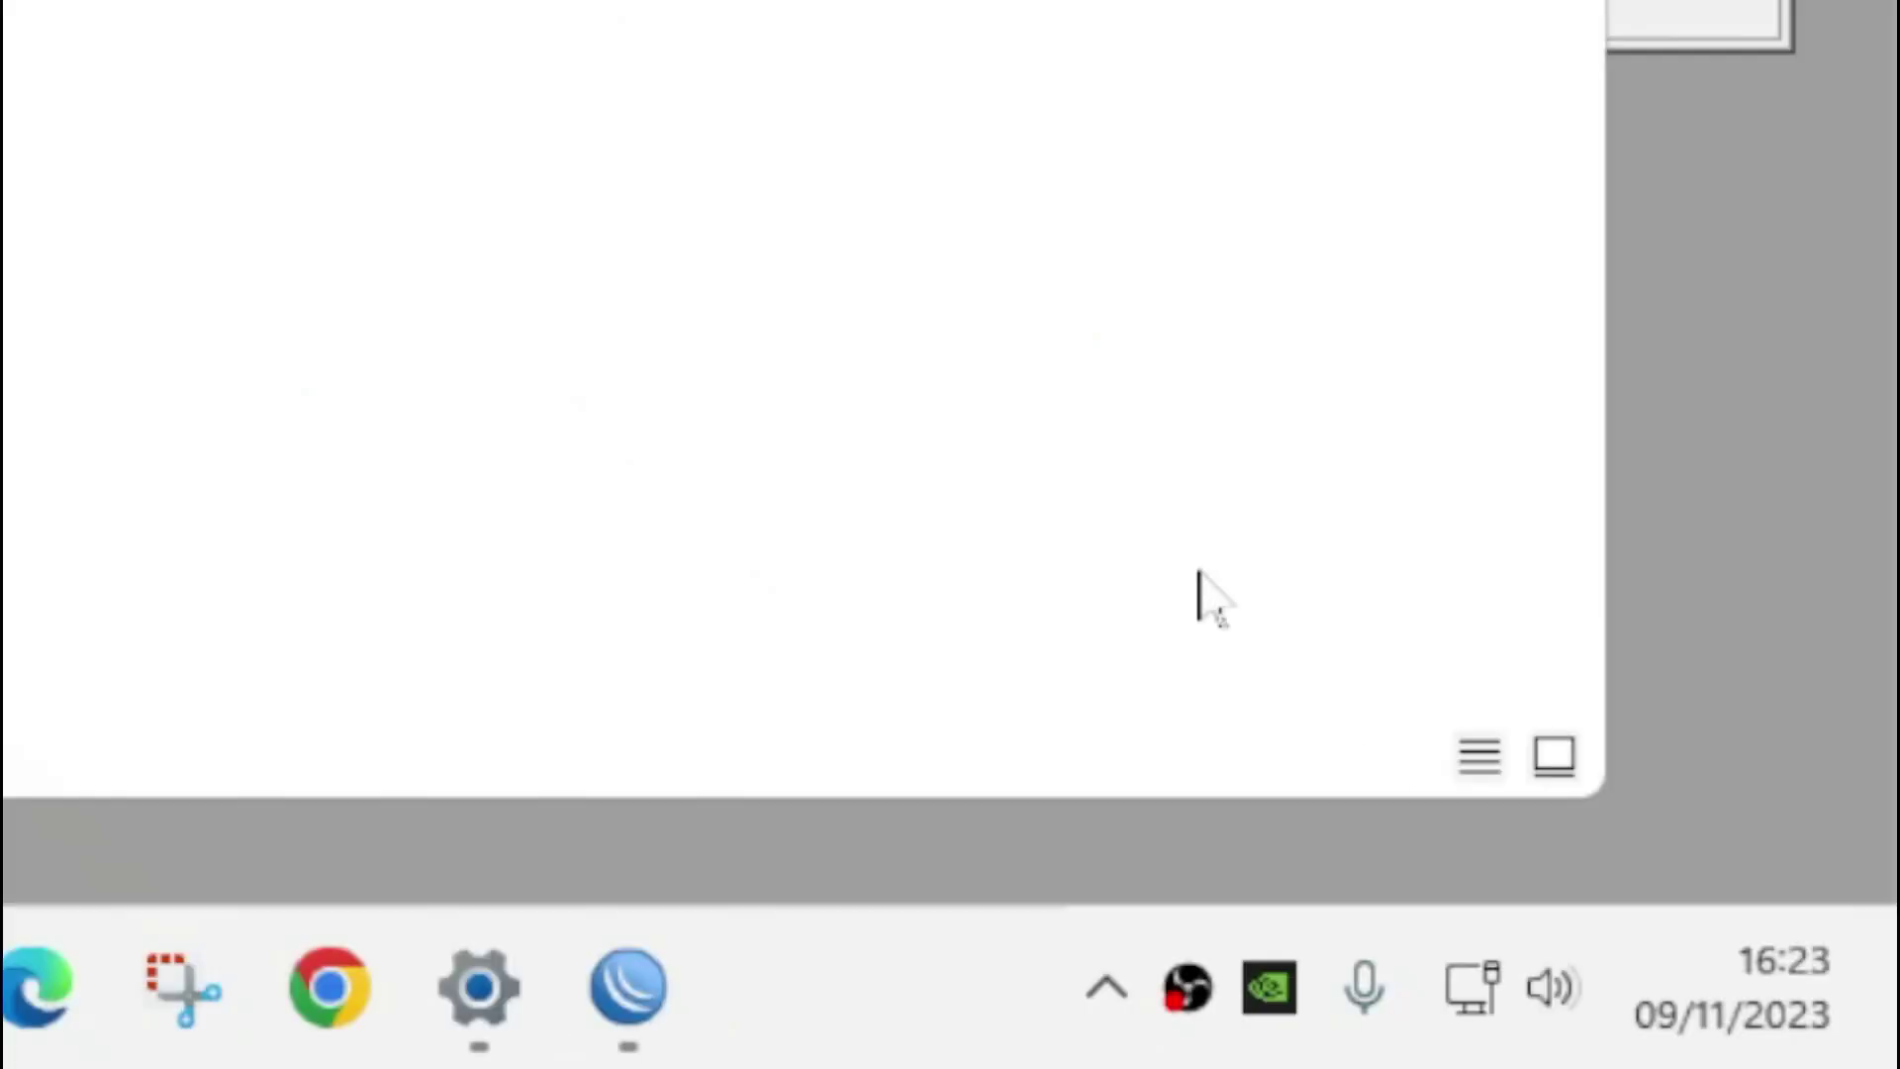
Confirm Ethernet reconnected as Network 2, then close the Network Connections window
mouse_move(1727, 1040)
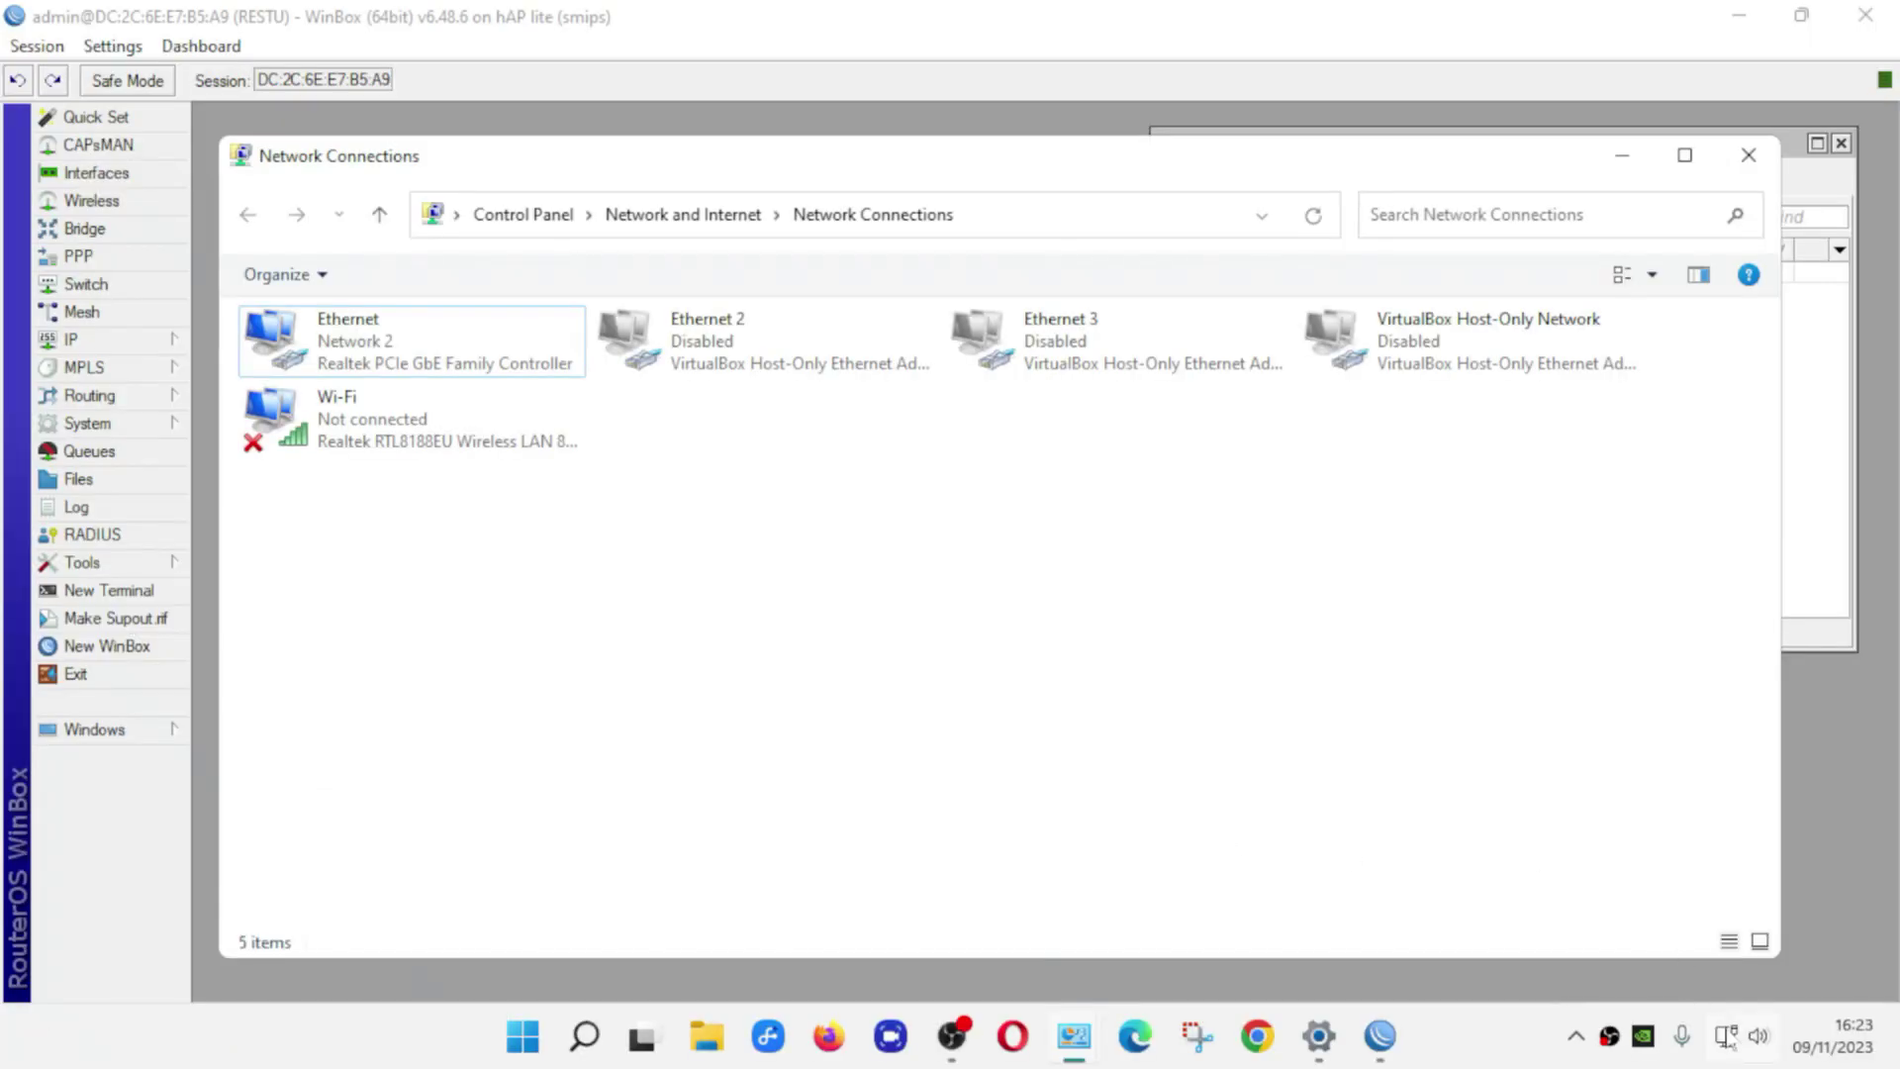
mouse_move(1733, 1045)
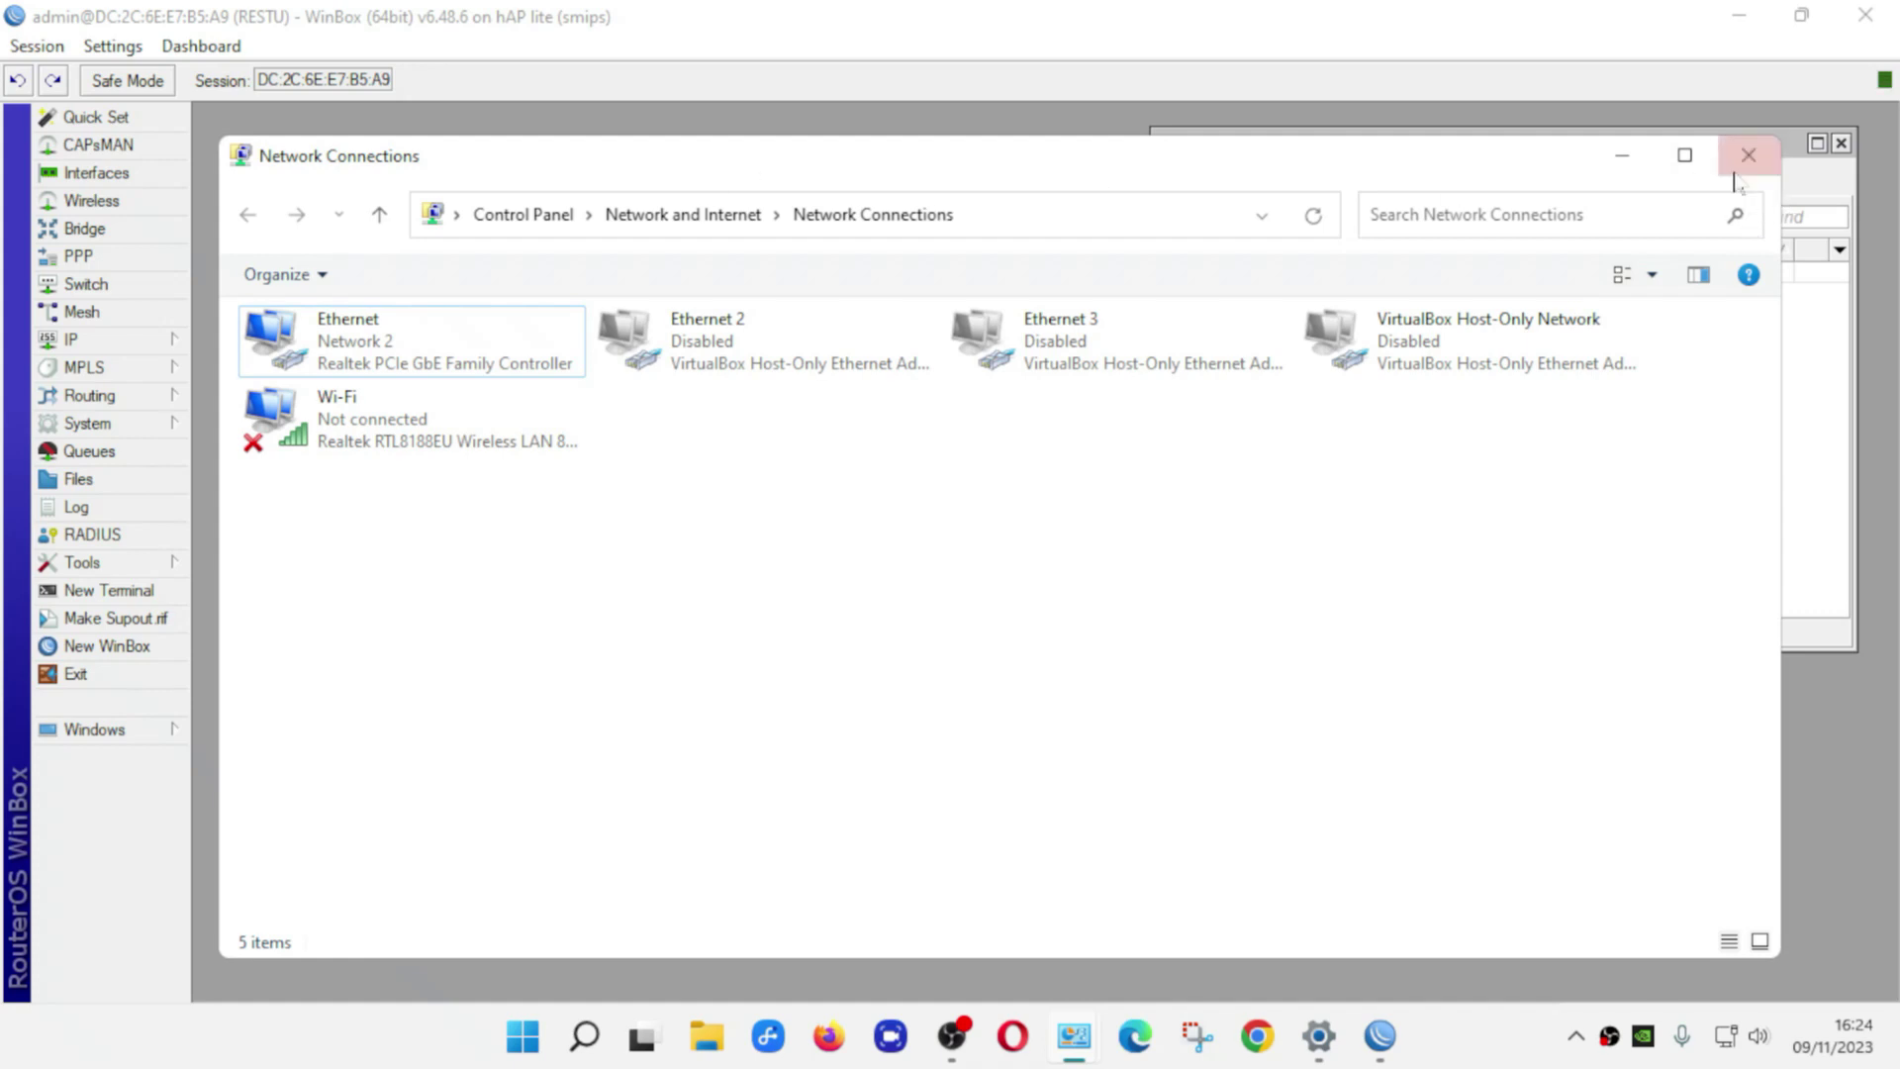
left_click(1747, 158)
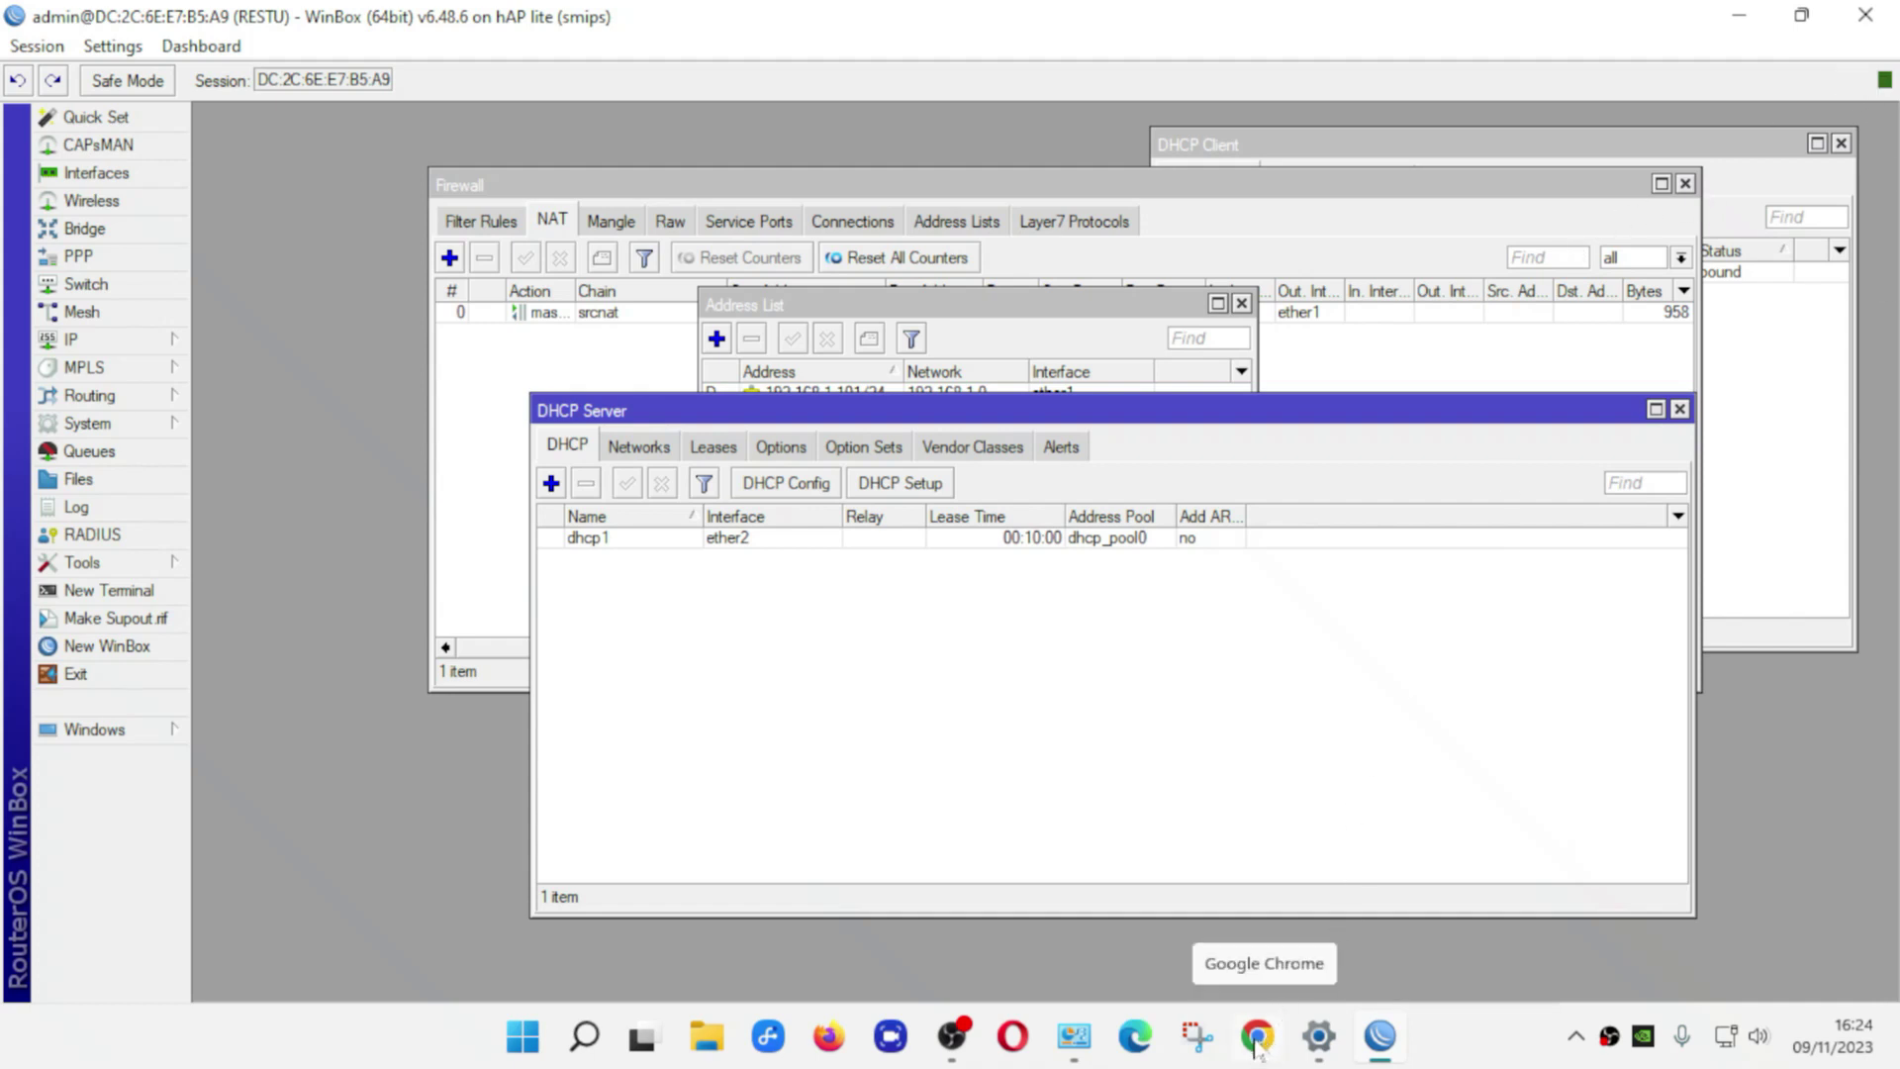
Launch Chrome as a guest, maximize it, and search for youtube
left_click(1256, 1036)
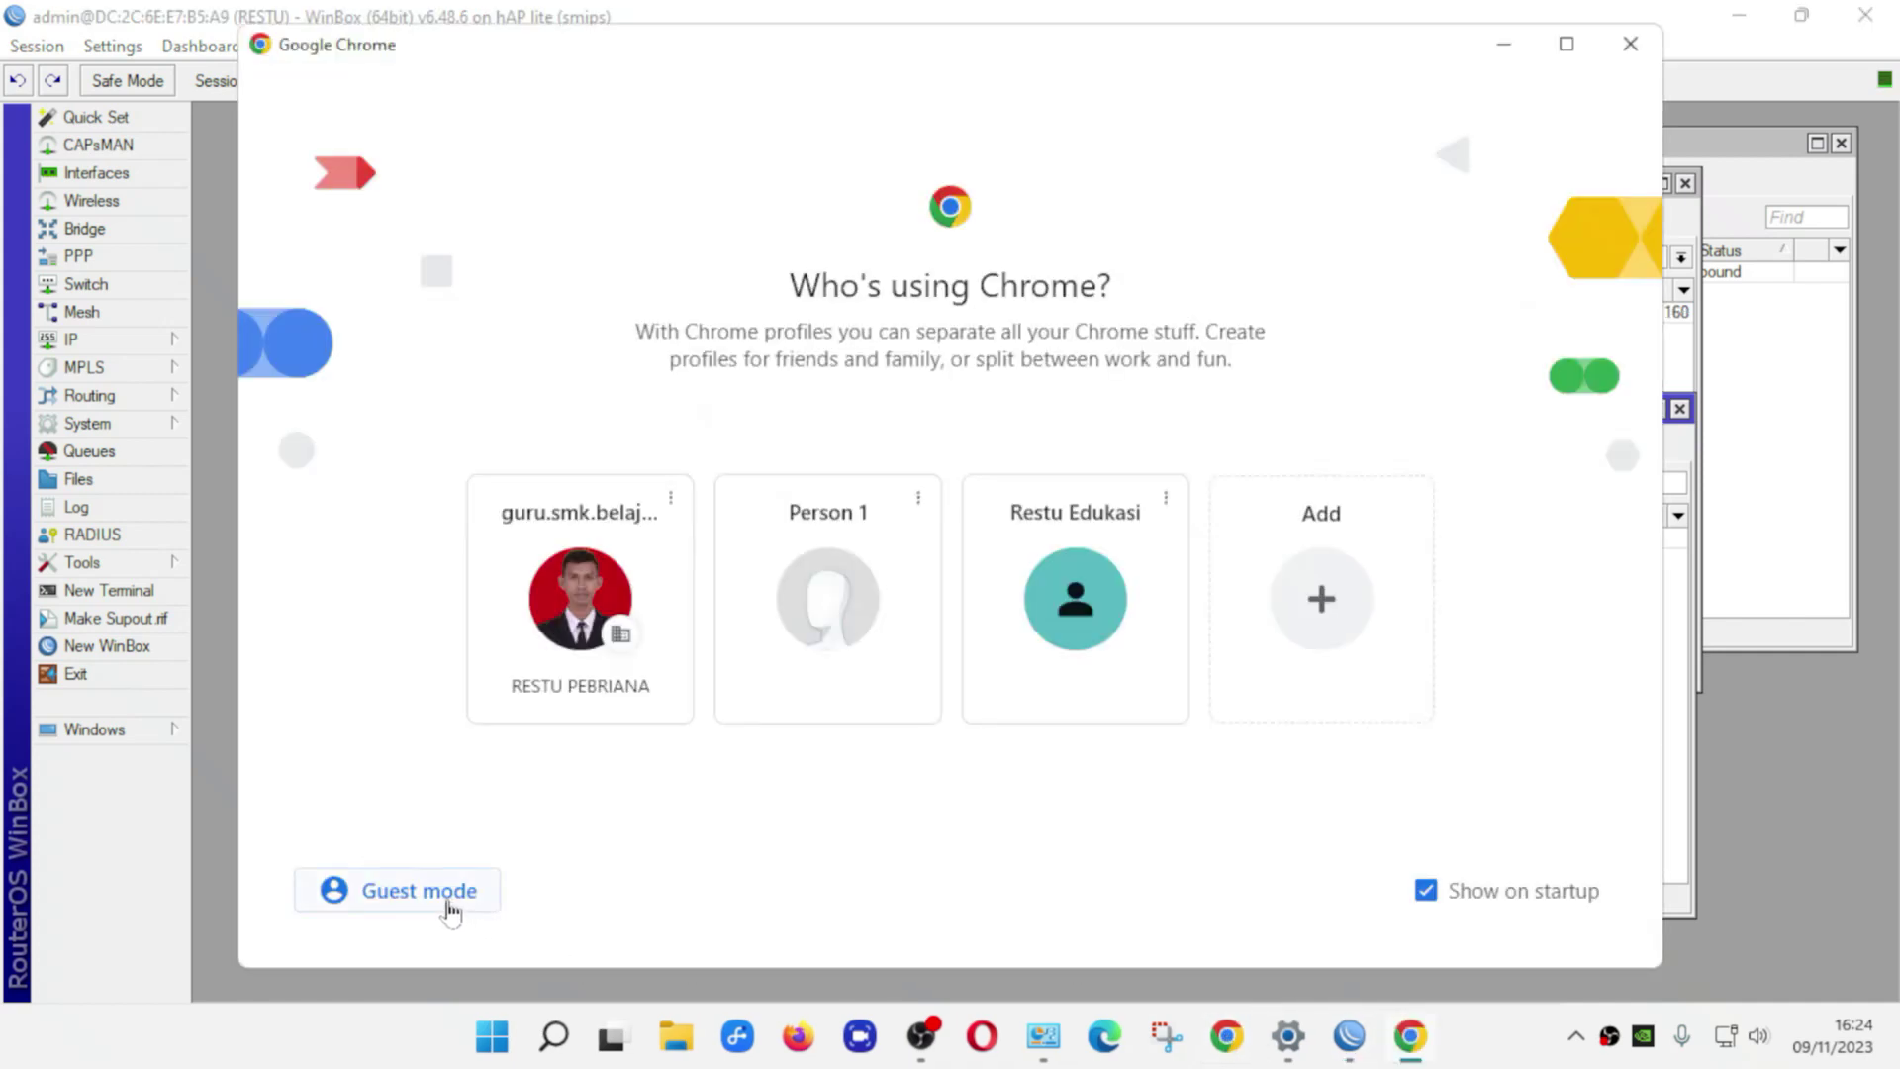
left_click(445, 903)
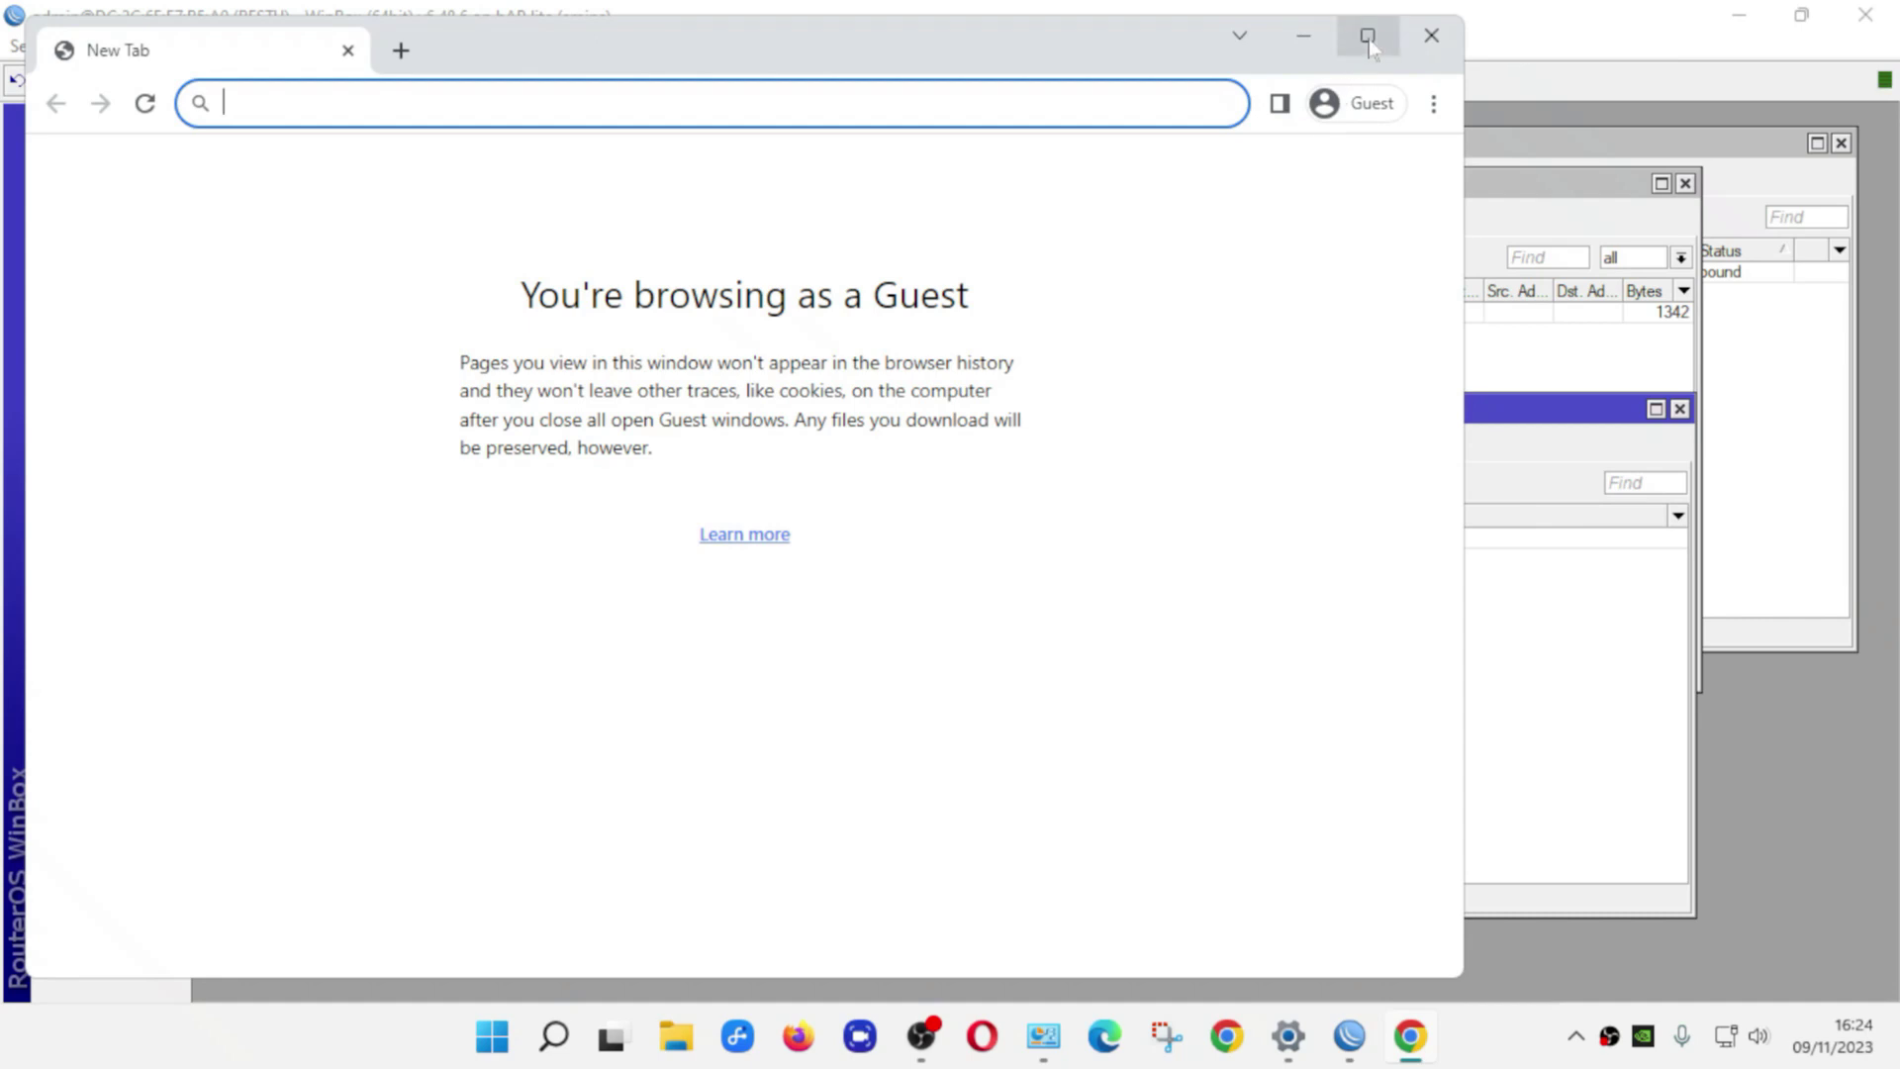
left_click(1367, 35)
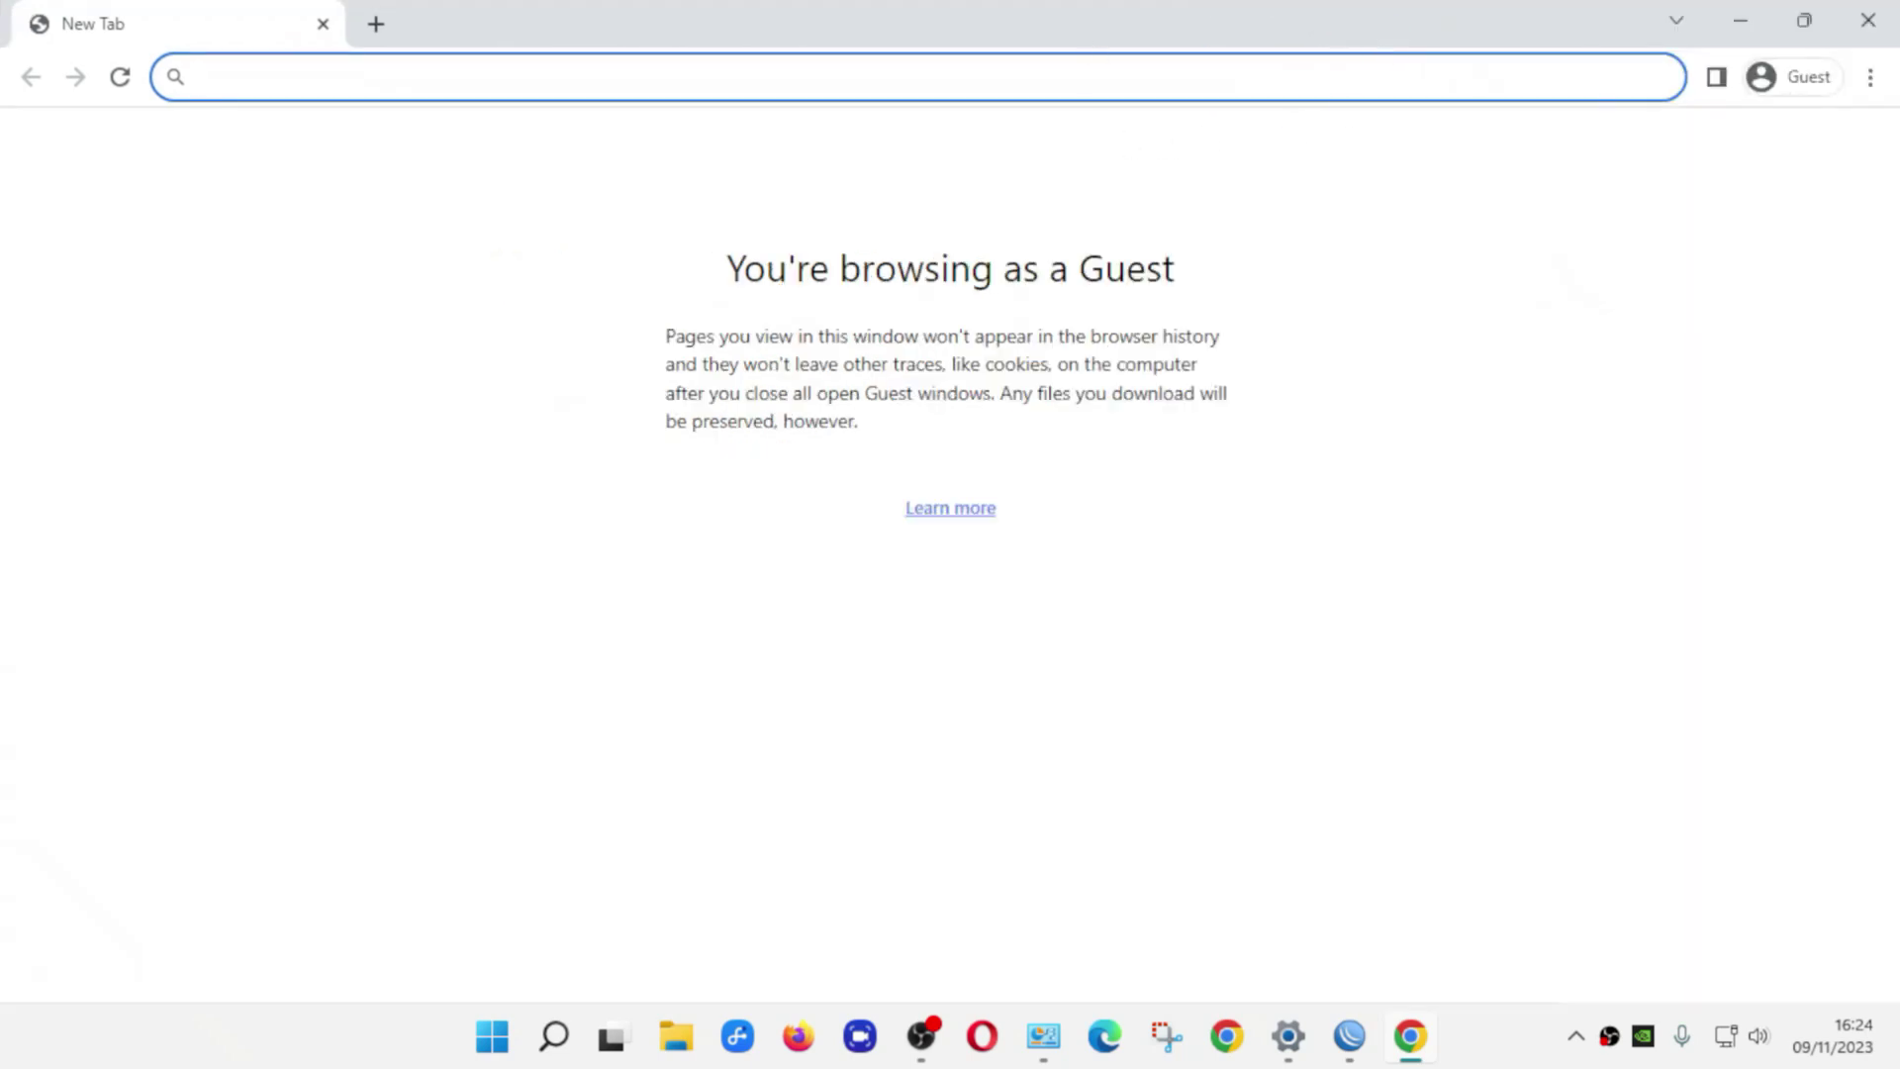
type("youtu")
key("Return")
key("ctrl+t")
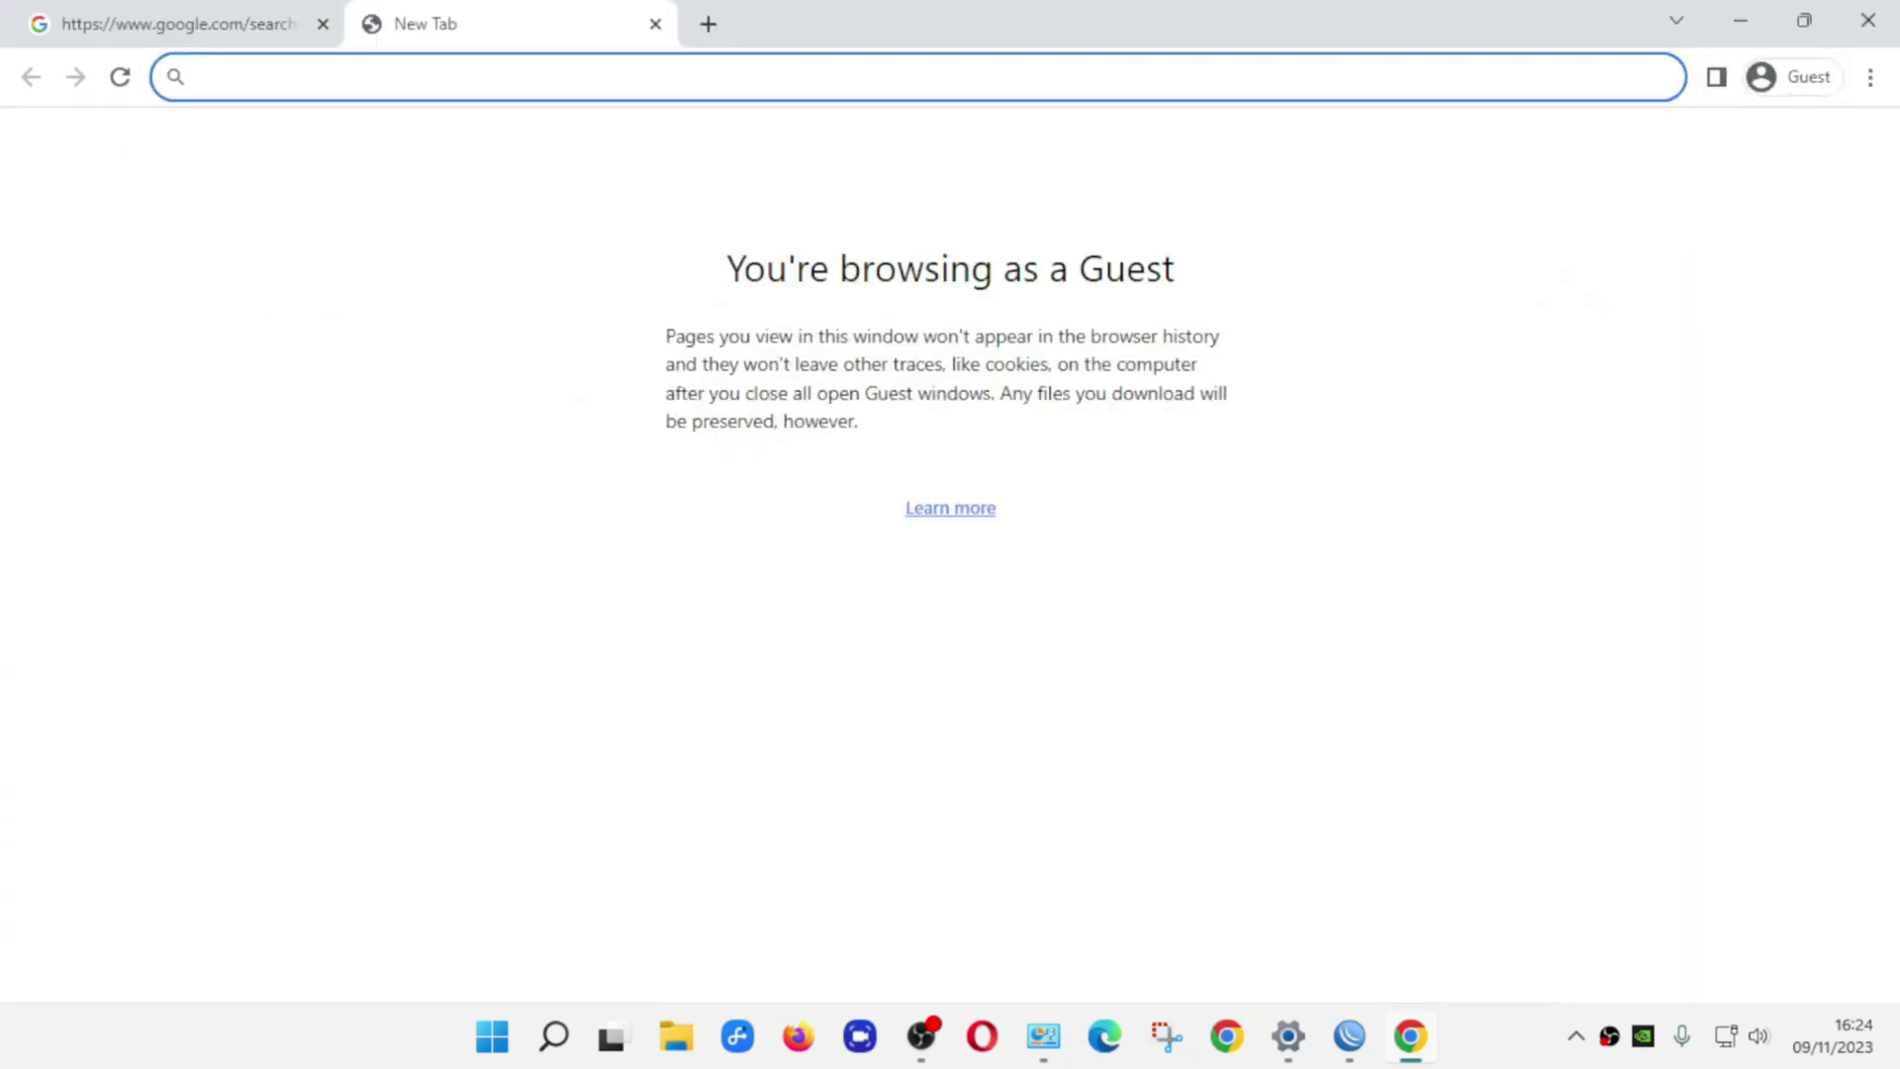
type("youtube")
key("Return")
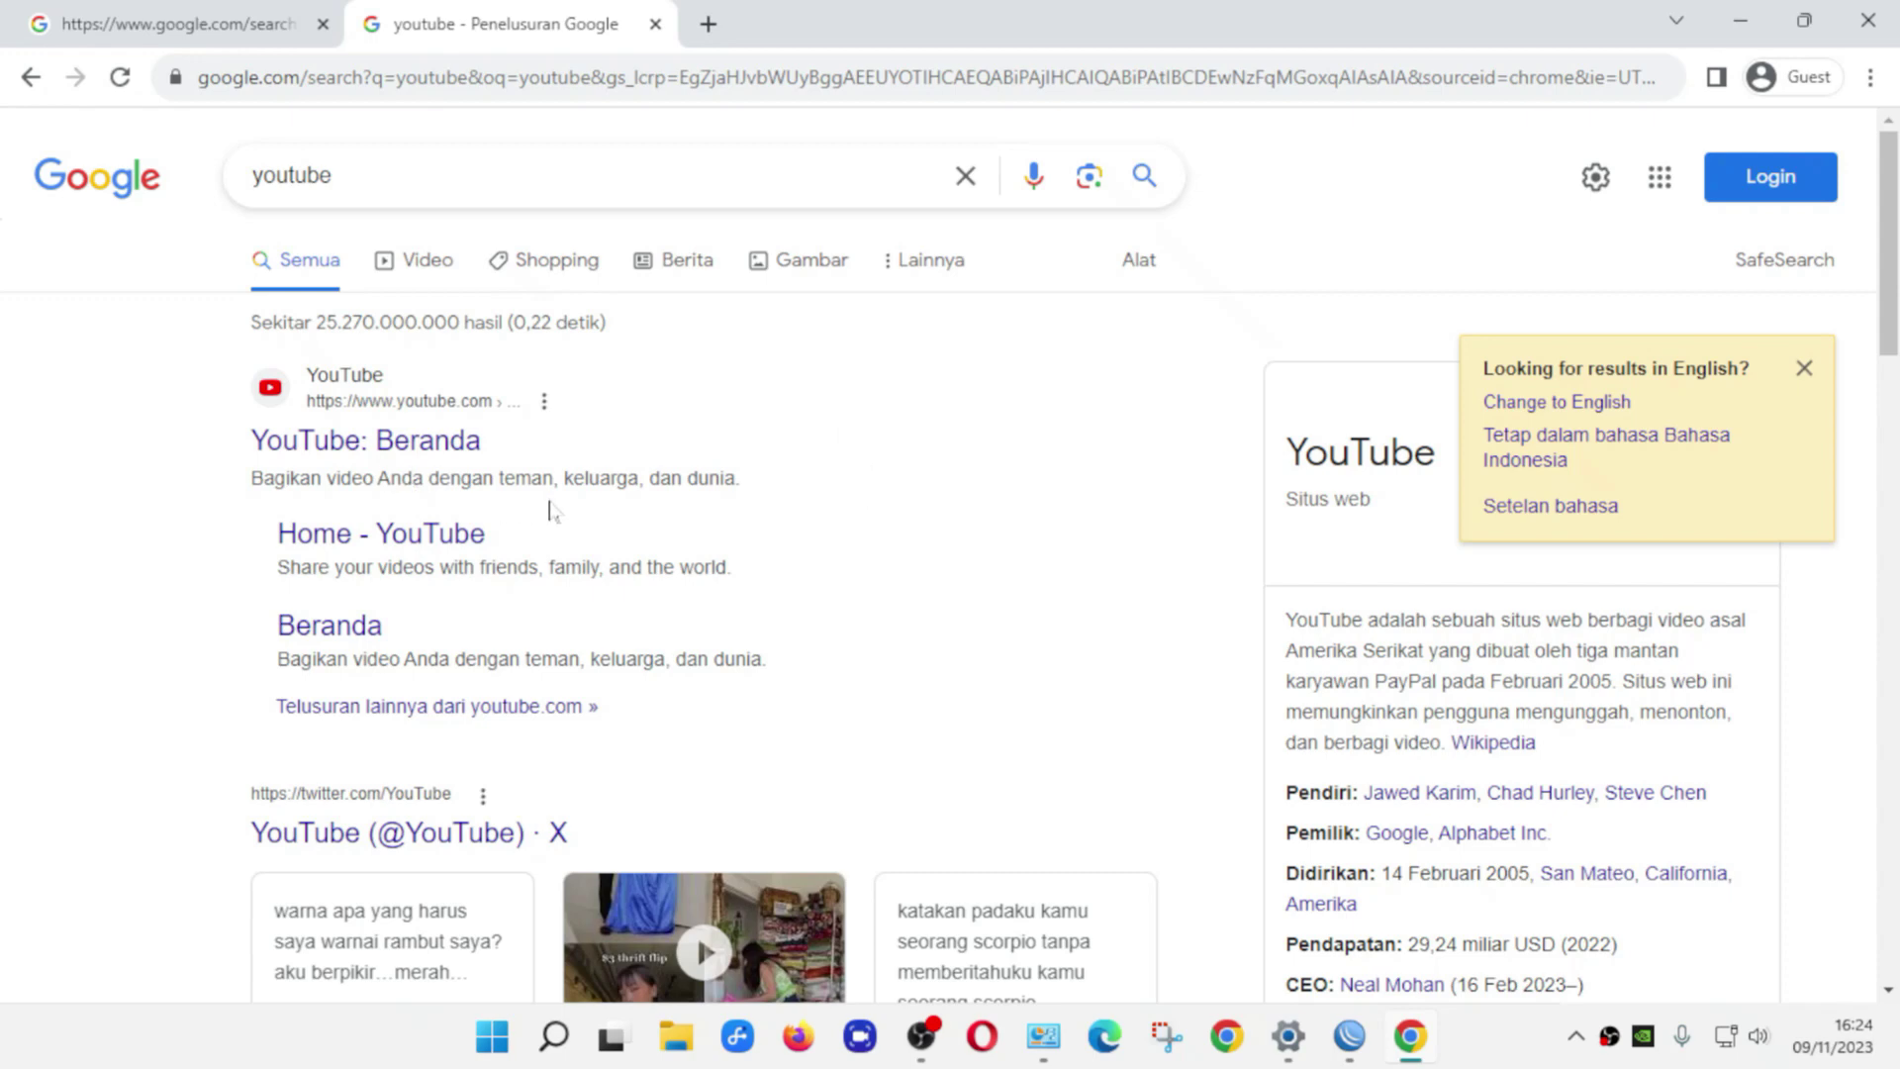
Open the 'YouTube: Beranda' home page from the results, browse briefly, then close Chrome
left_click(427, 447)
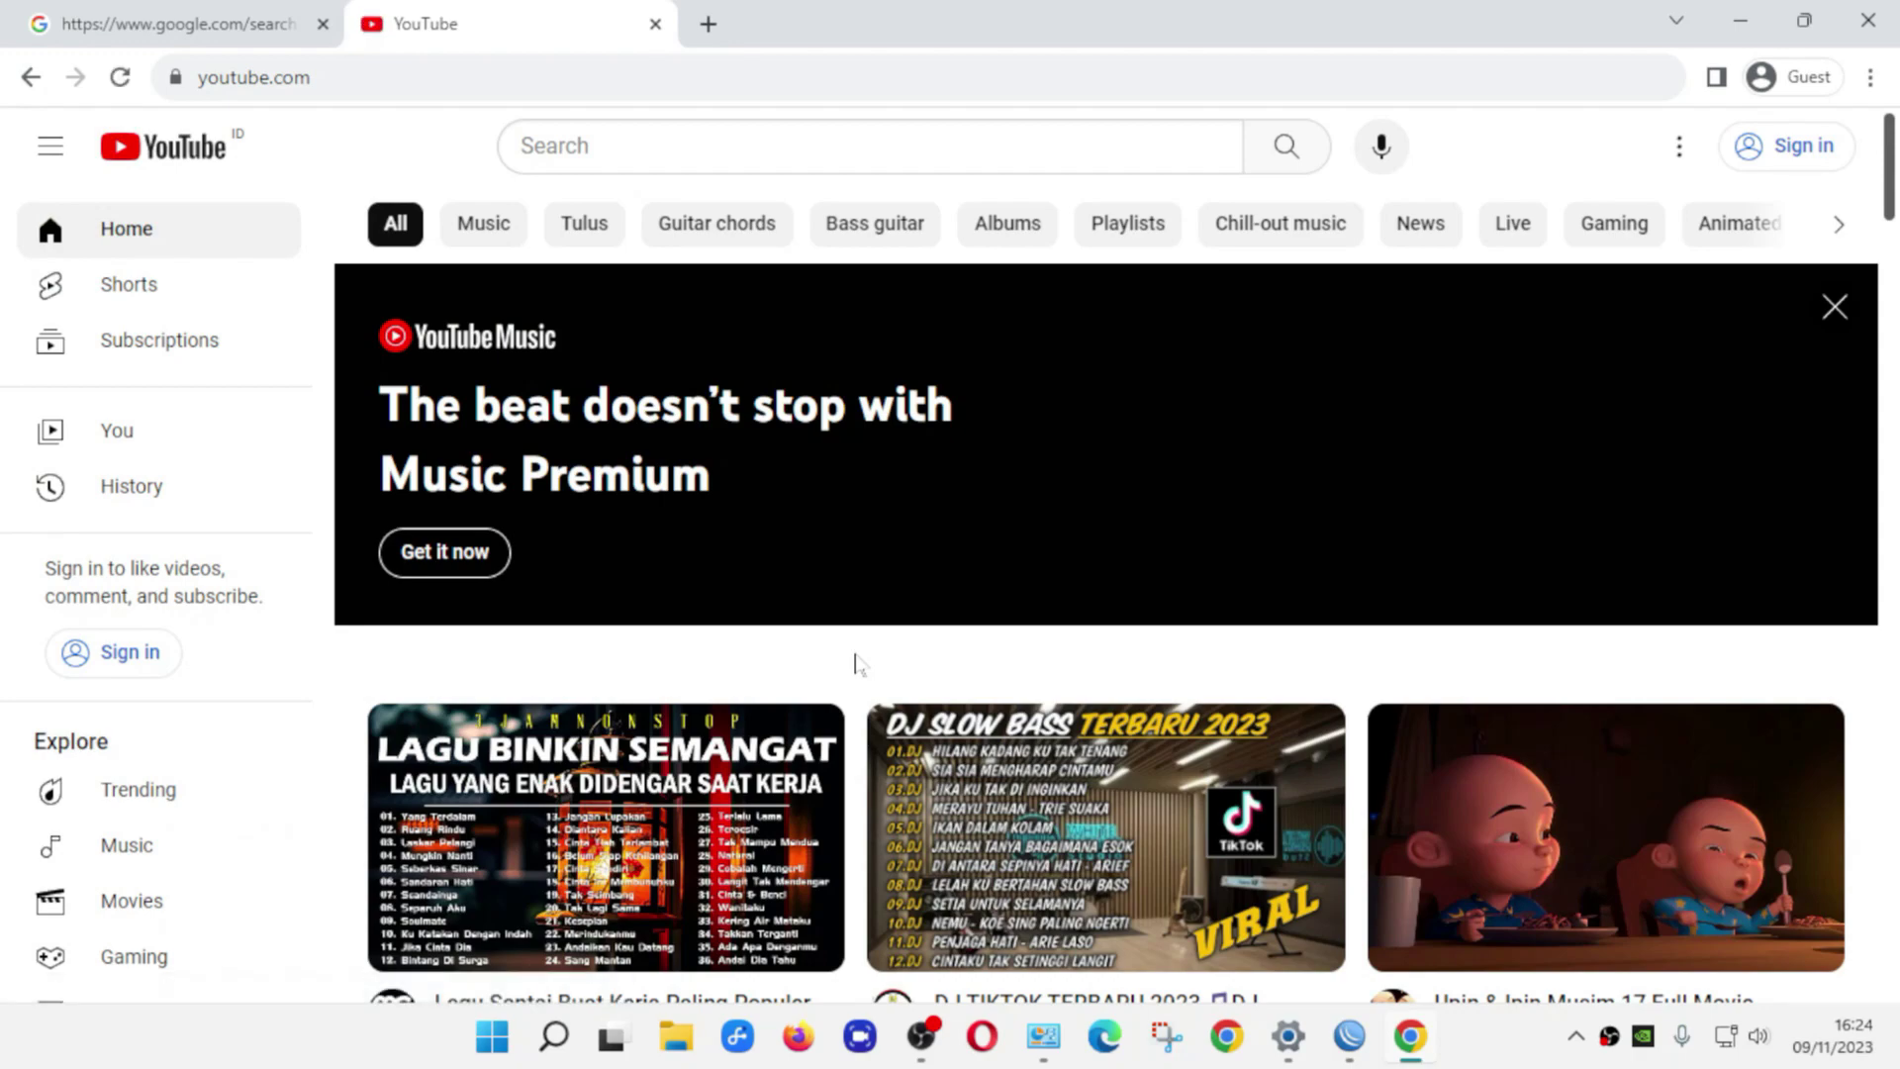
scroll(853, 663, "down", 8)
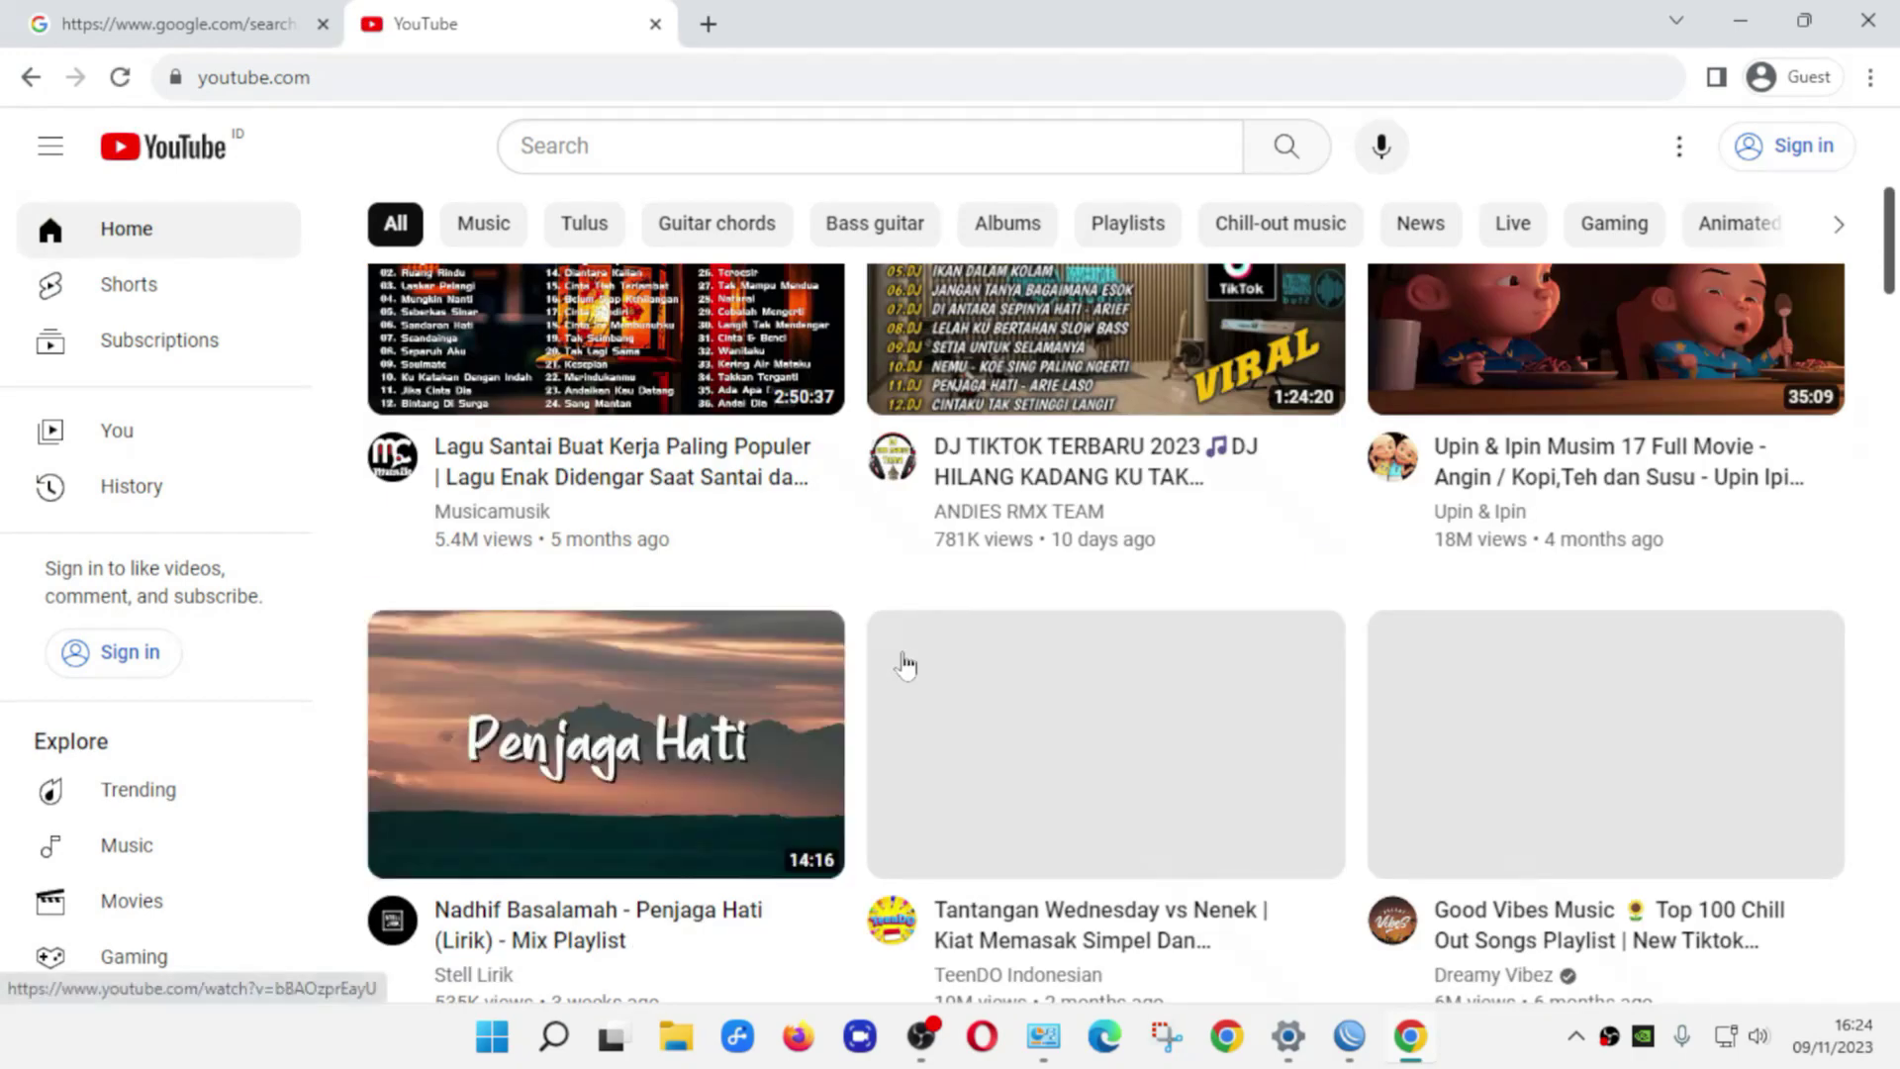
scroll(1032, 670, "up", 8)
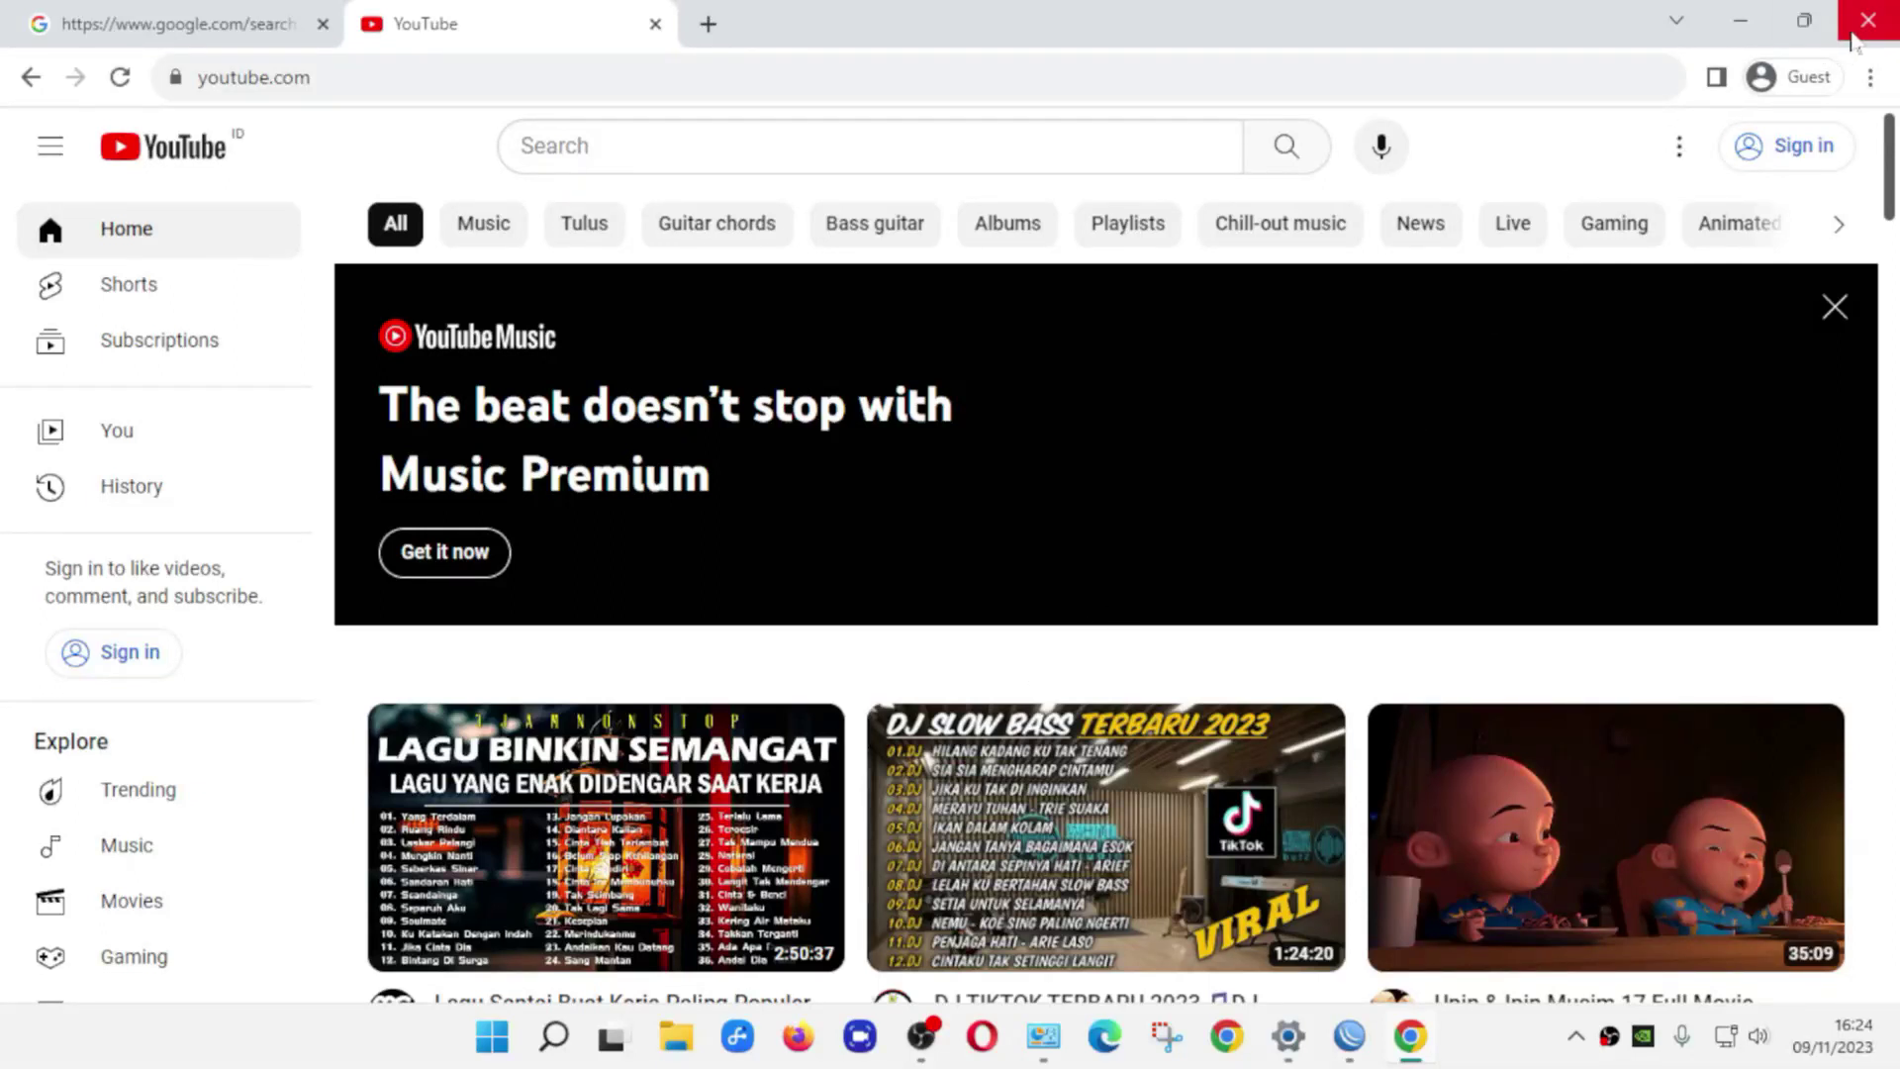
left_click(1854, 40)
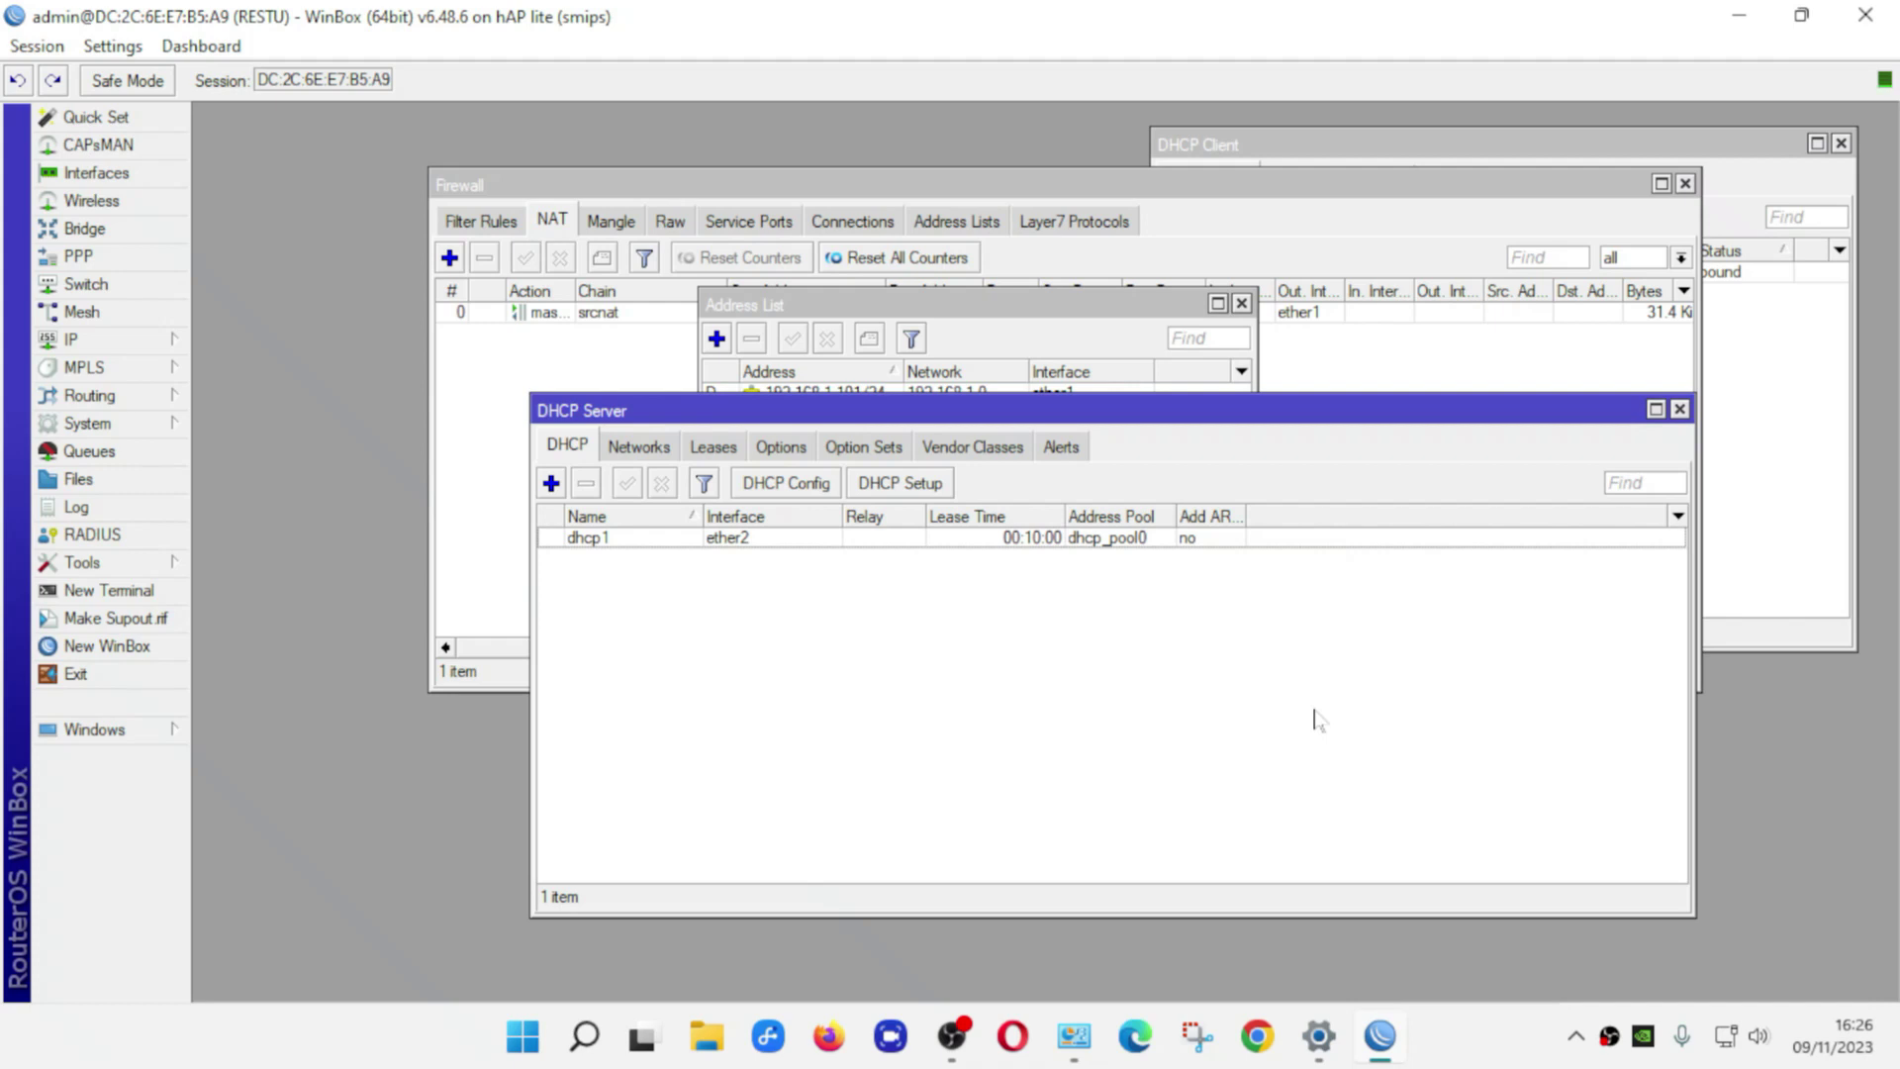
Open IP > Hotspot, view the empty Servers list, and launch the Hotspot Setup wizard
left_click(127, 346)
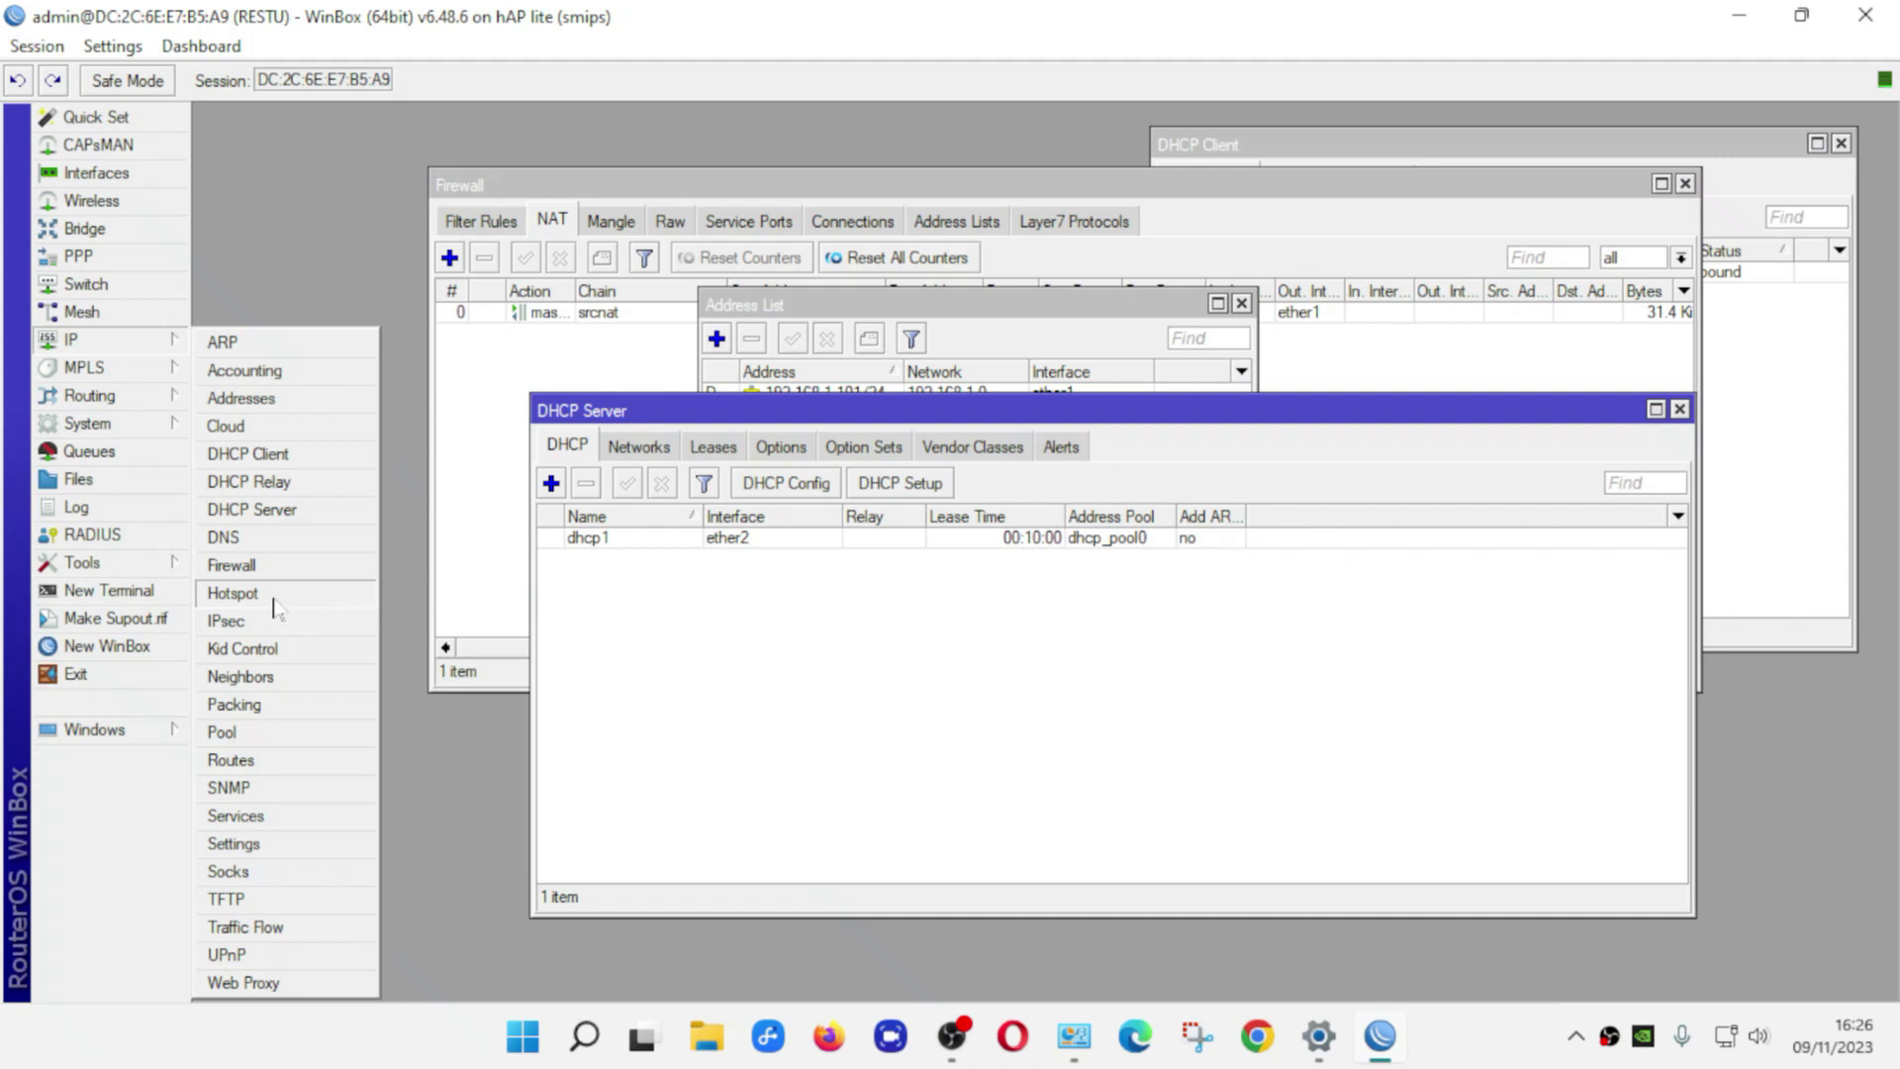
left_click(238, 593)
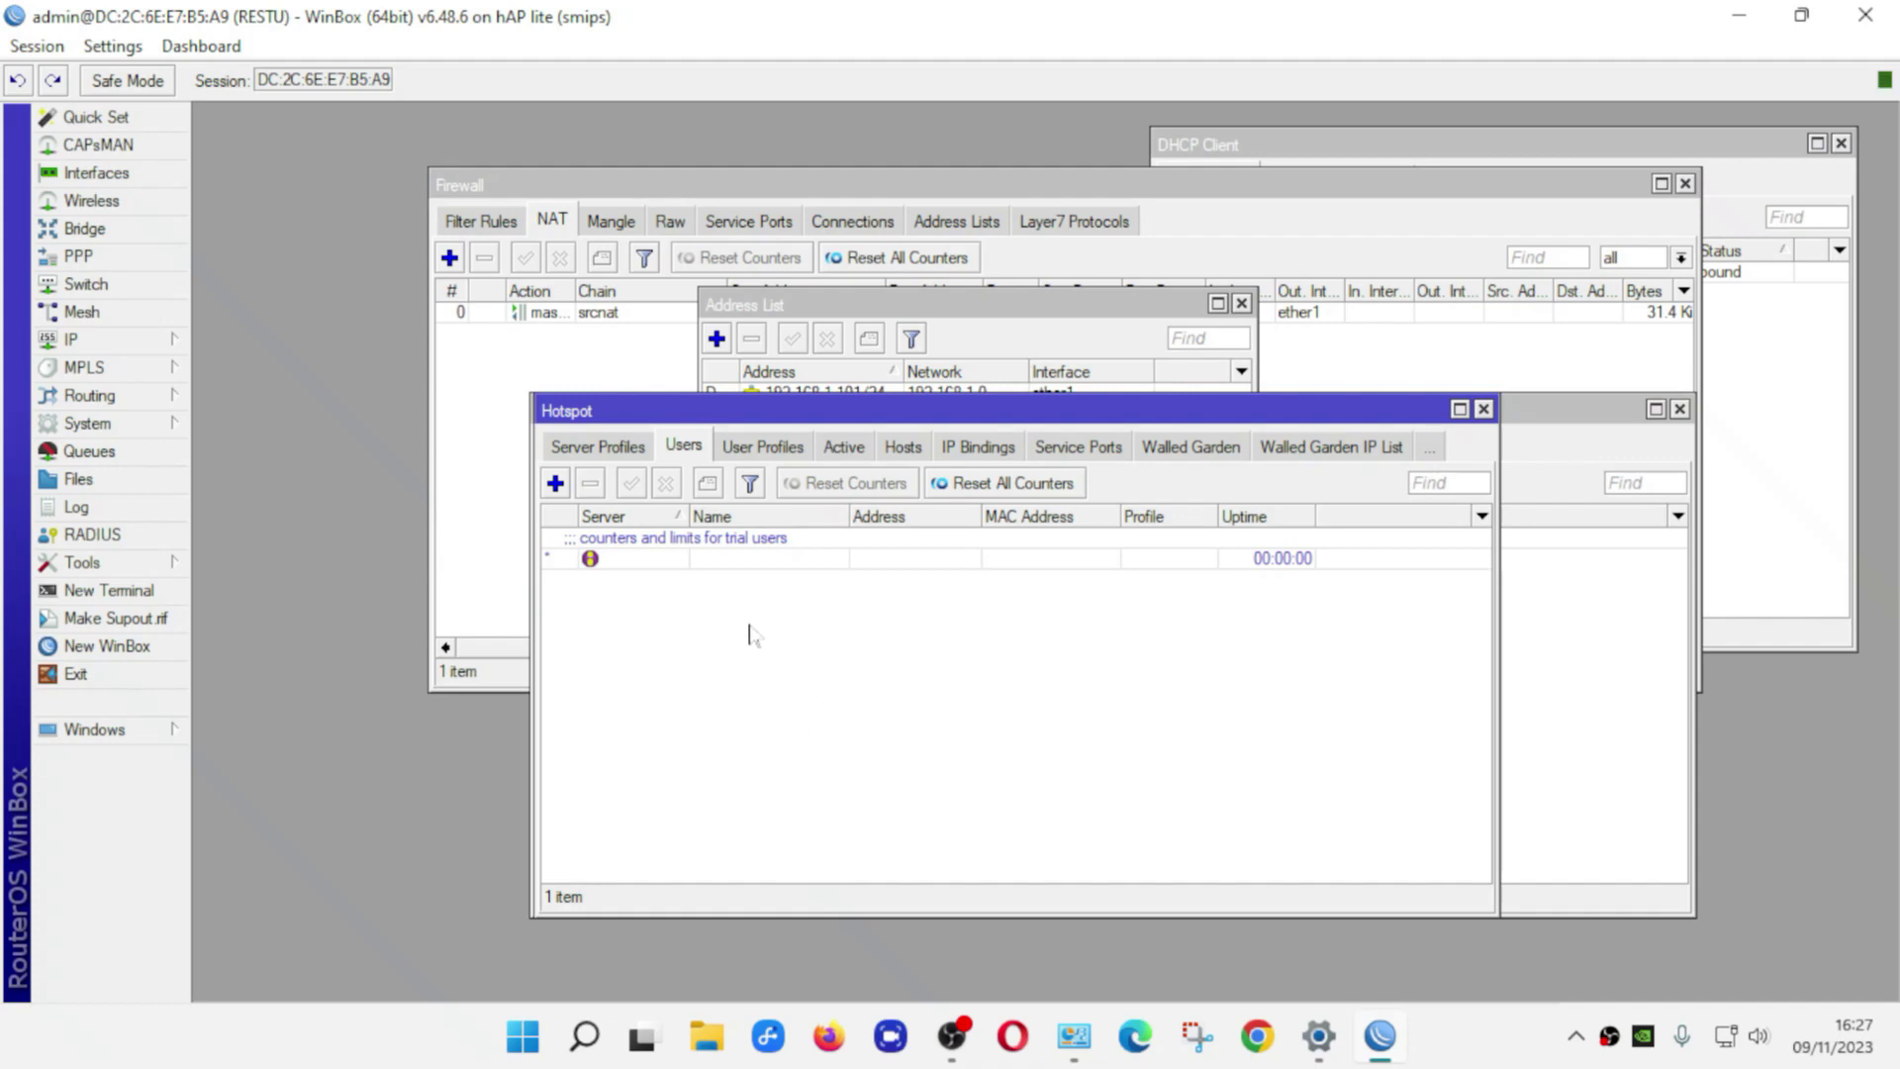
left_click(624, 448)
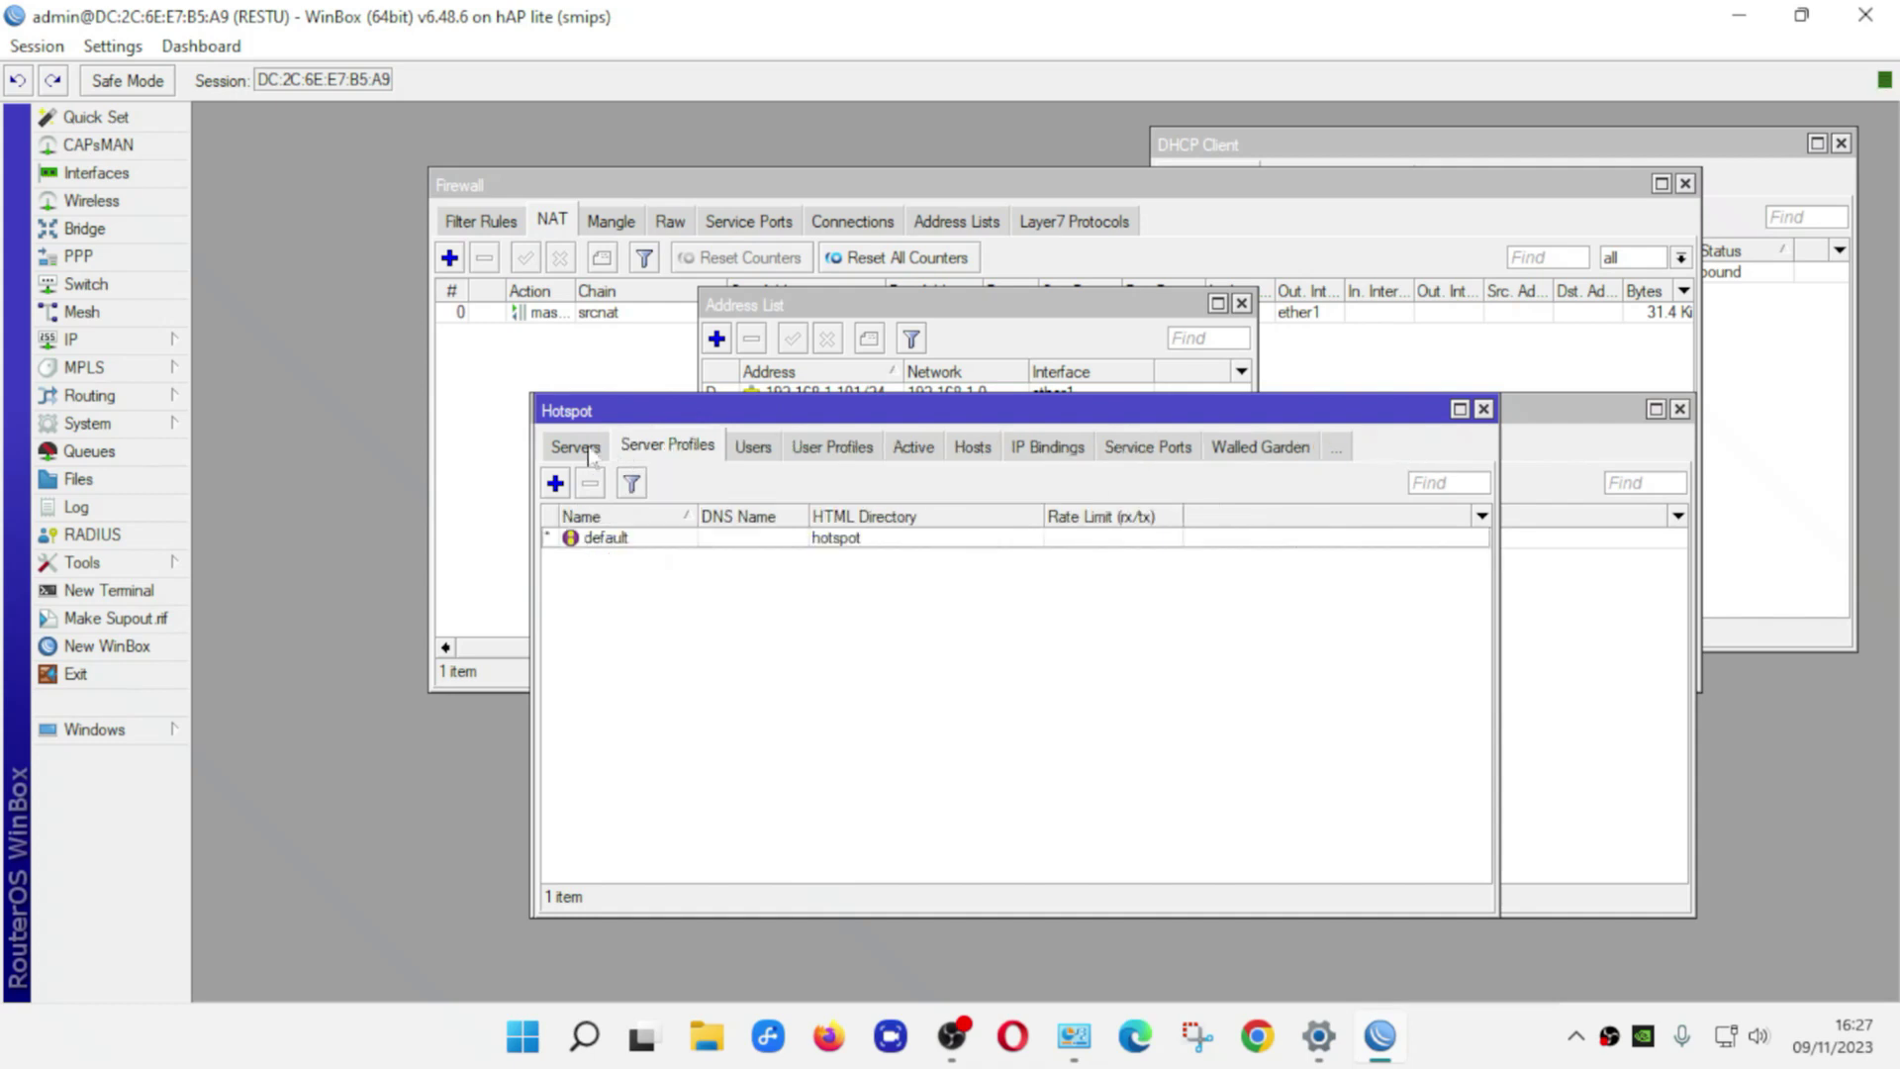
left_click(591, 452)
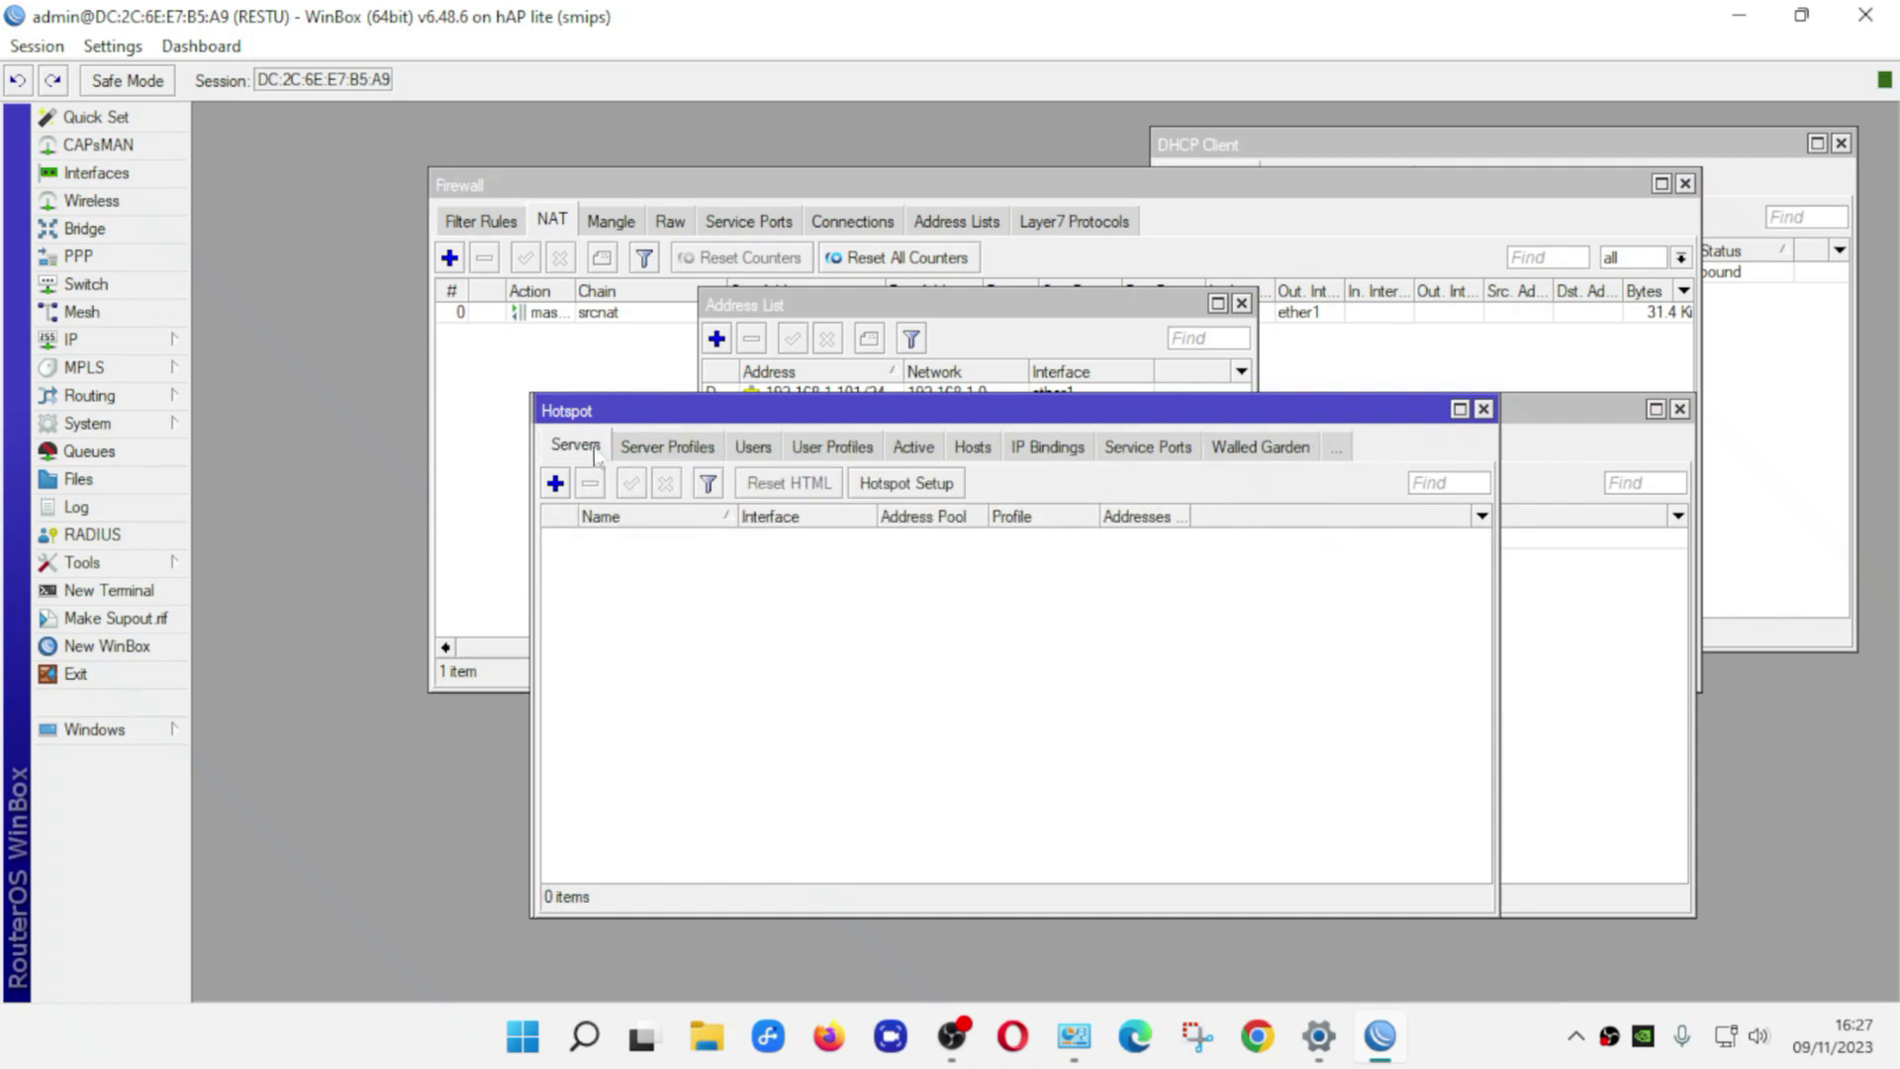
left_click(888, 484)
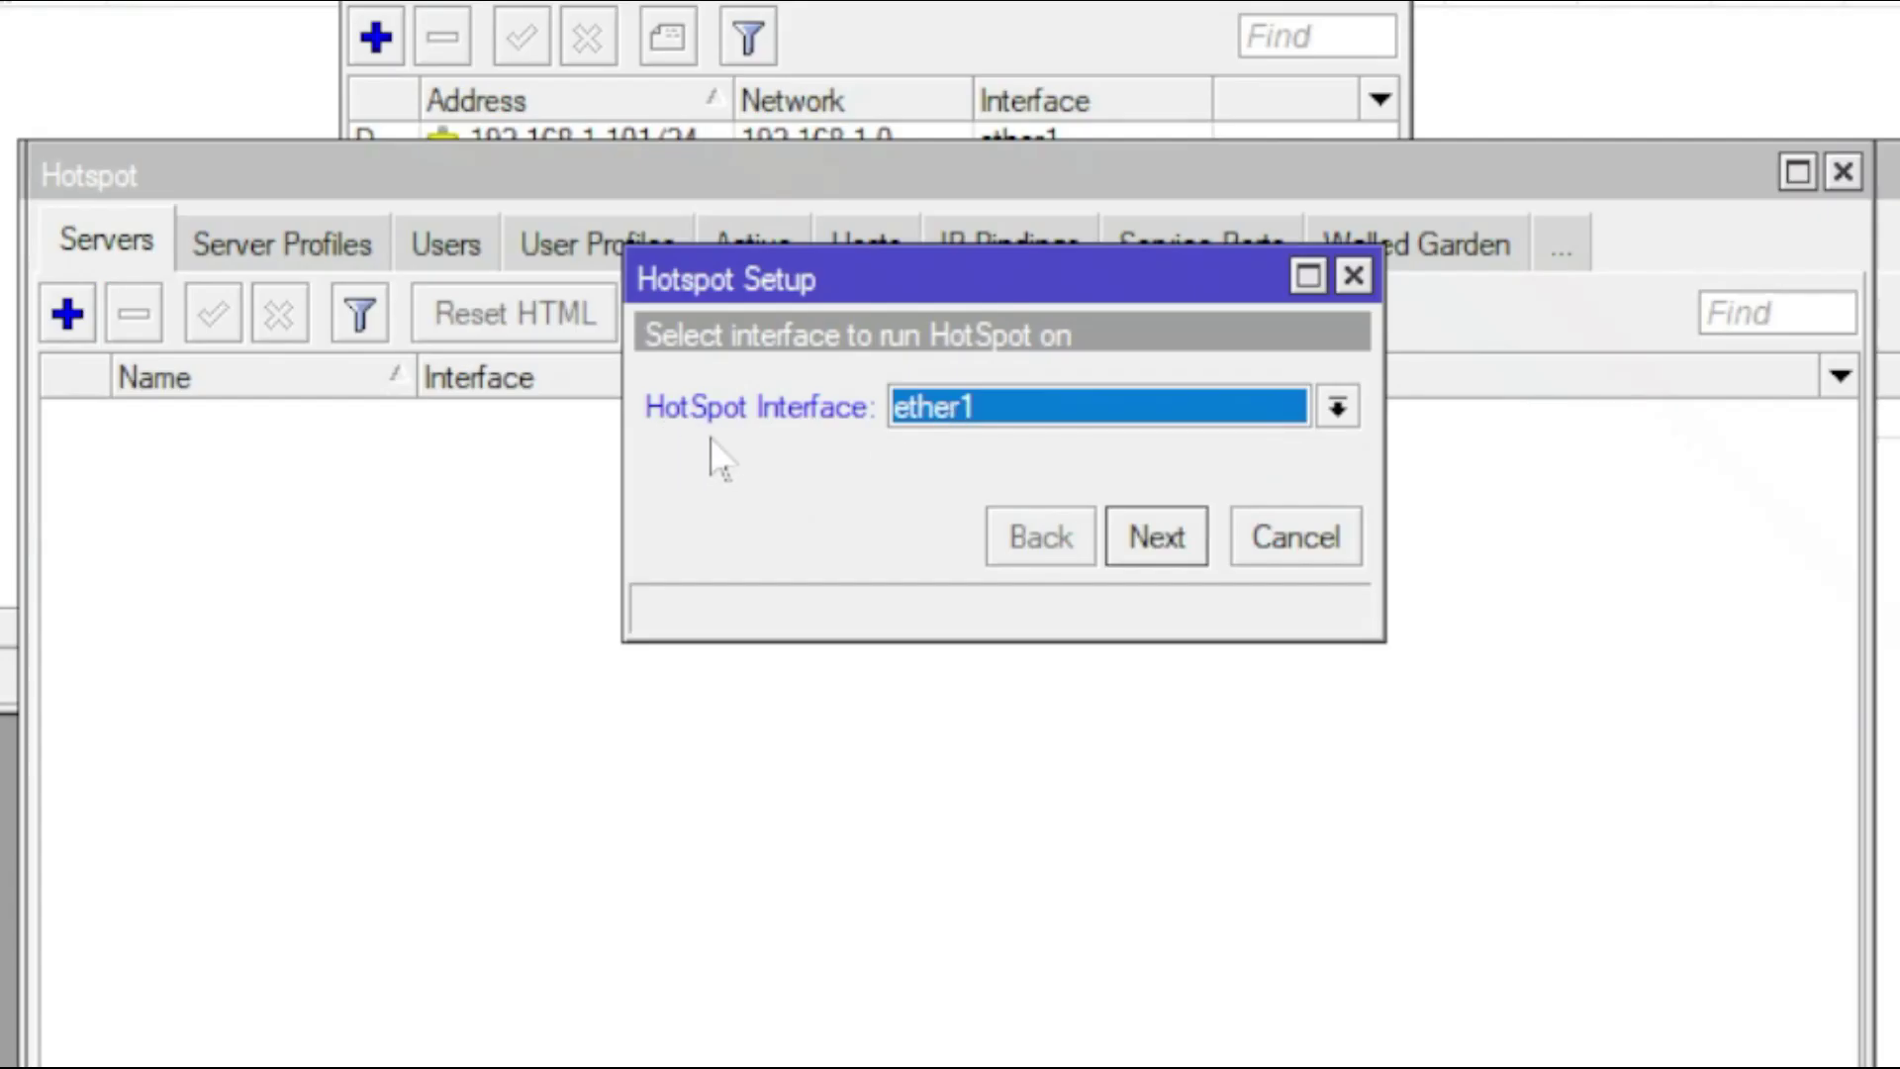
Choose ether2 as the hotspot interface and accept 192.168.10.1/24 and the proposed address pool
left_click(988, 426)
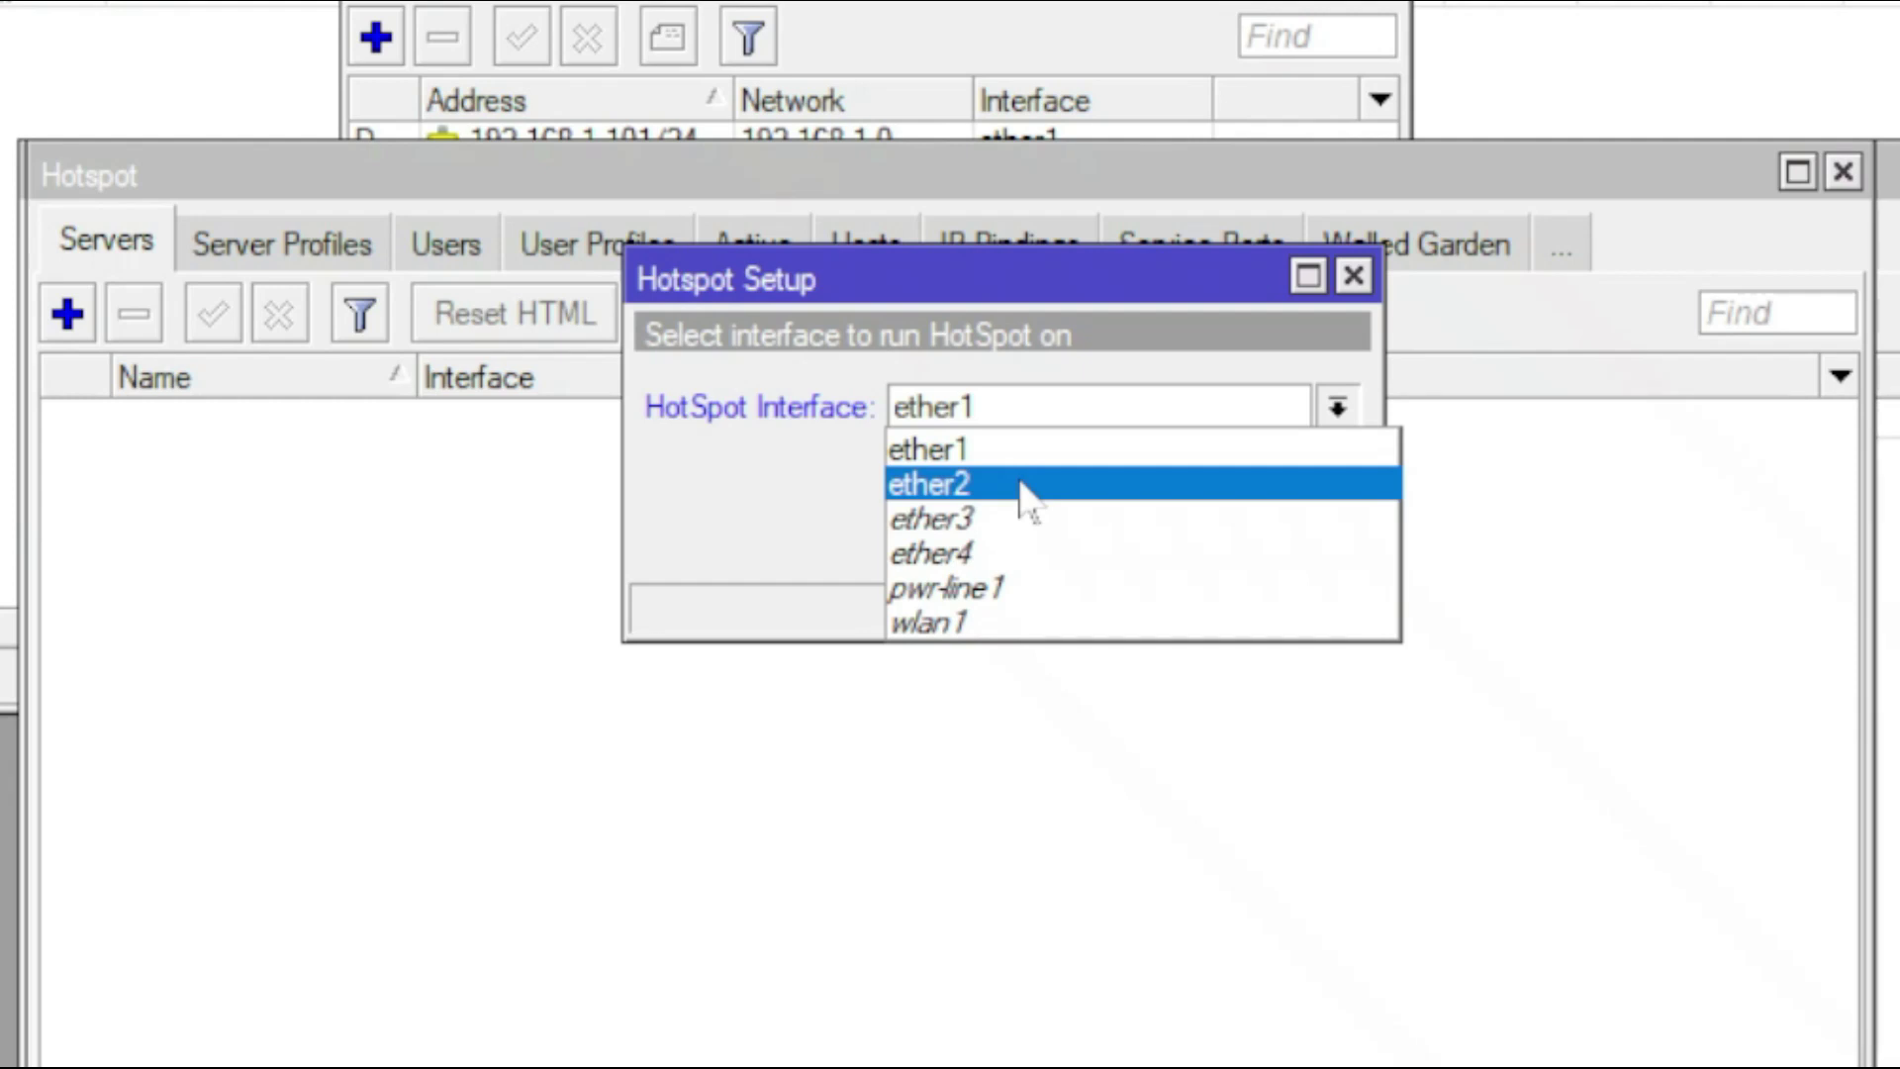
left_click(1020, 487)
left_click(1157, 538)
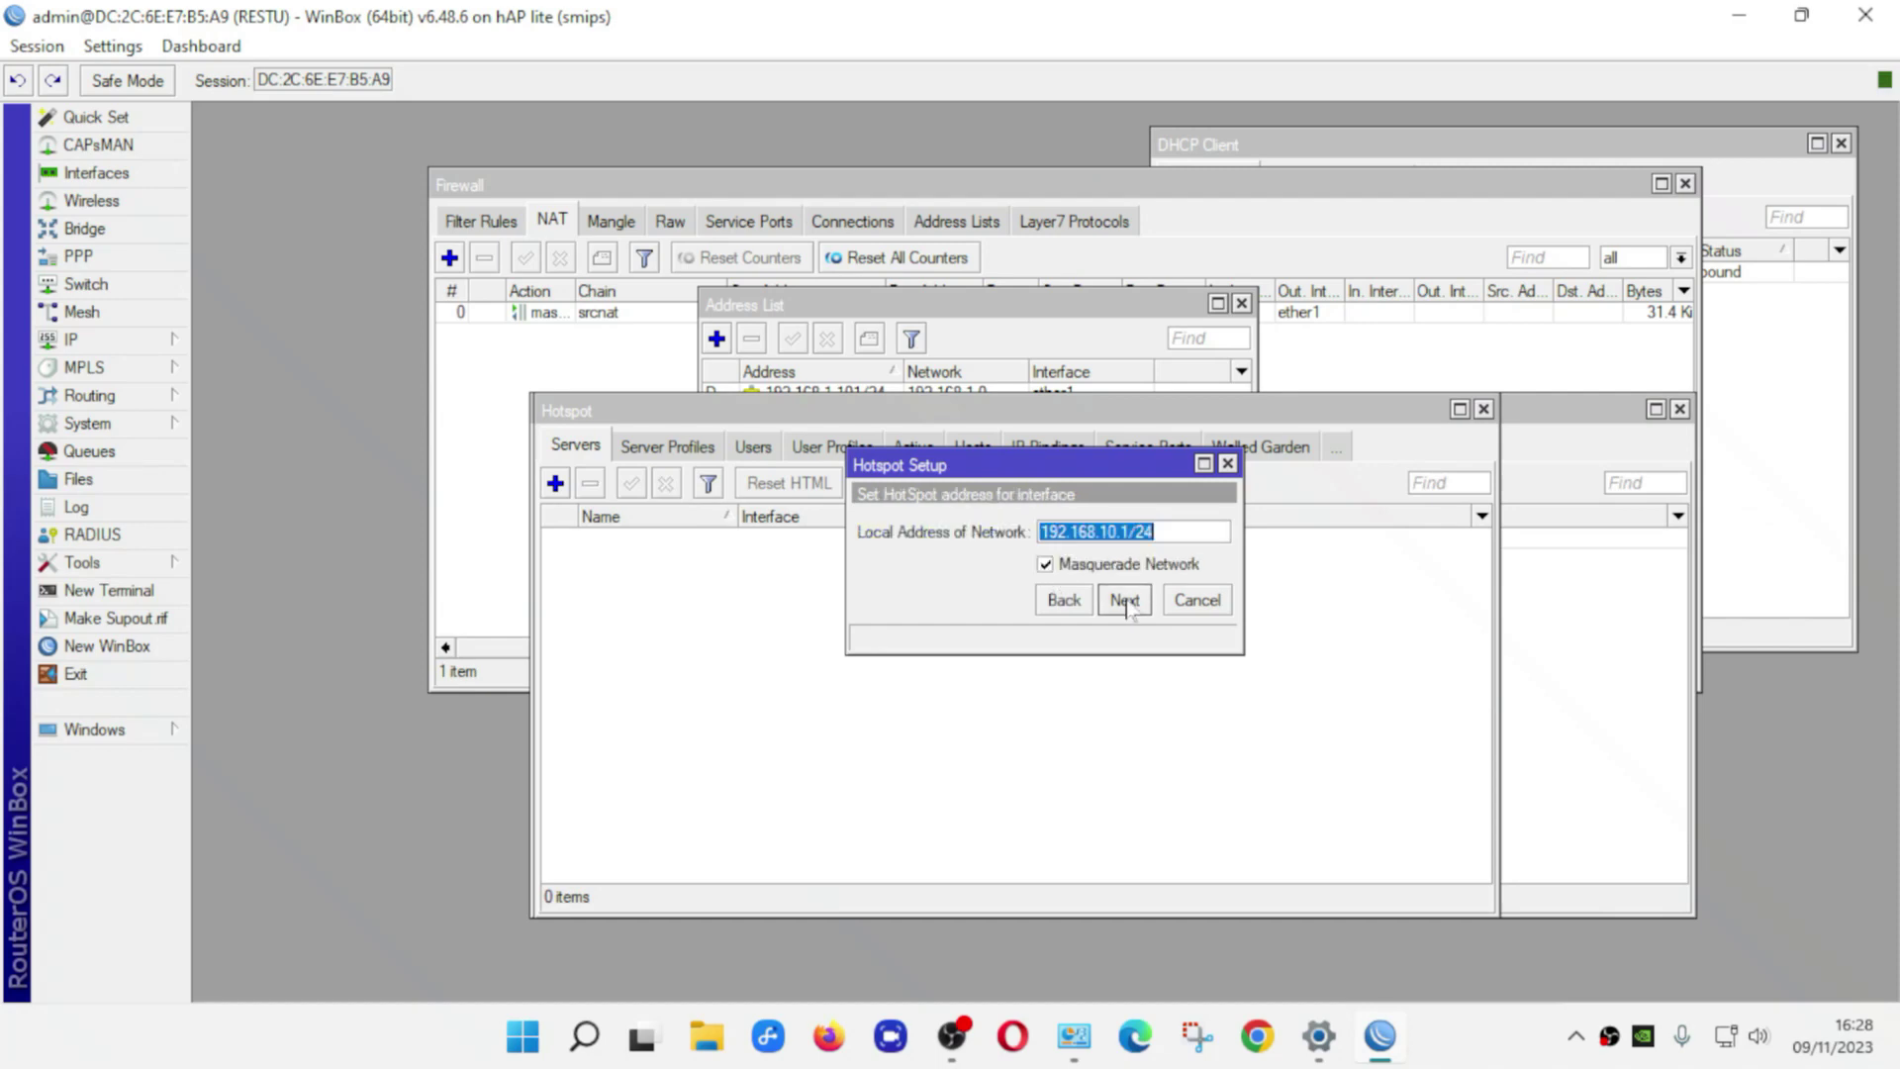
left_click(1126, 601)
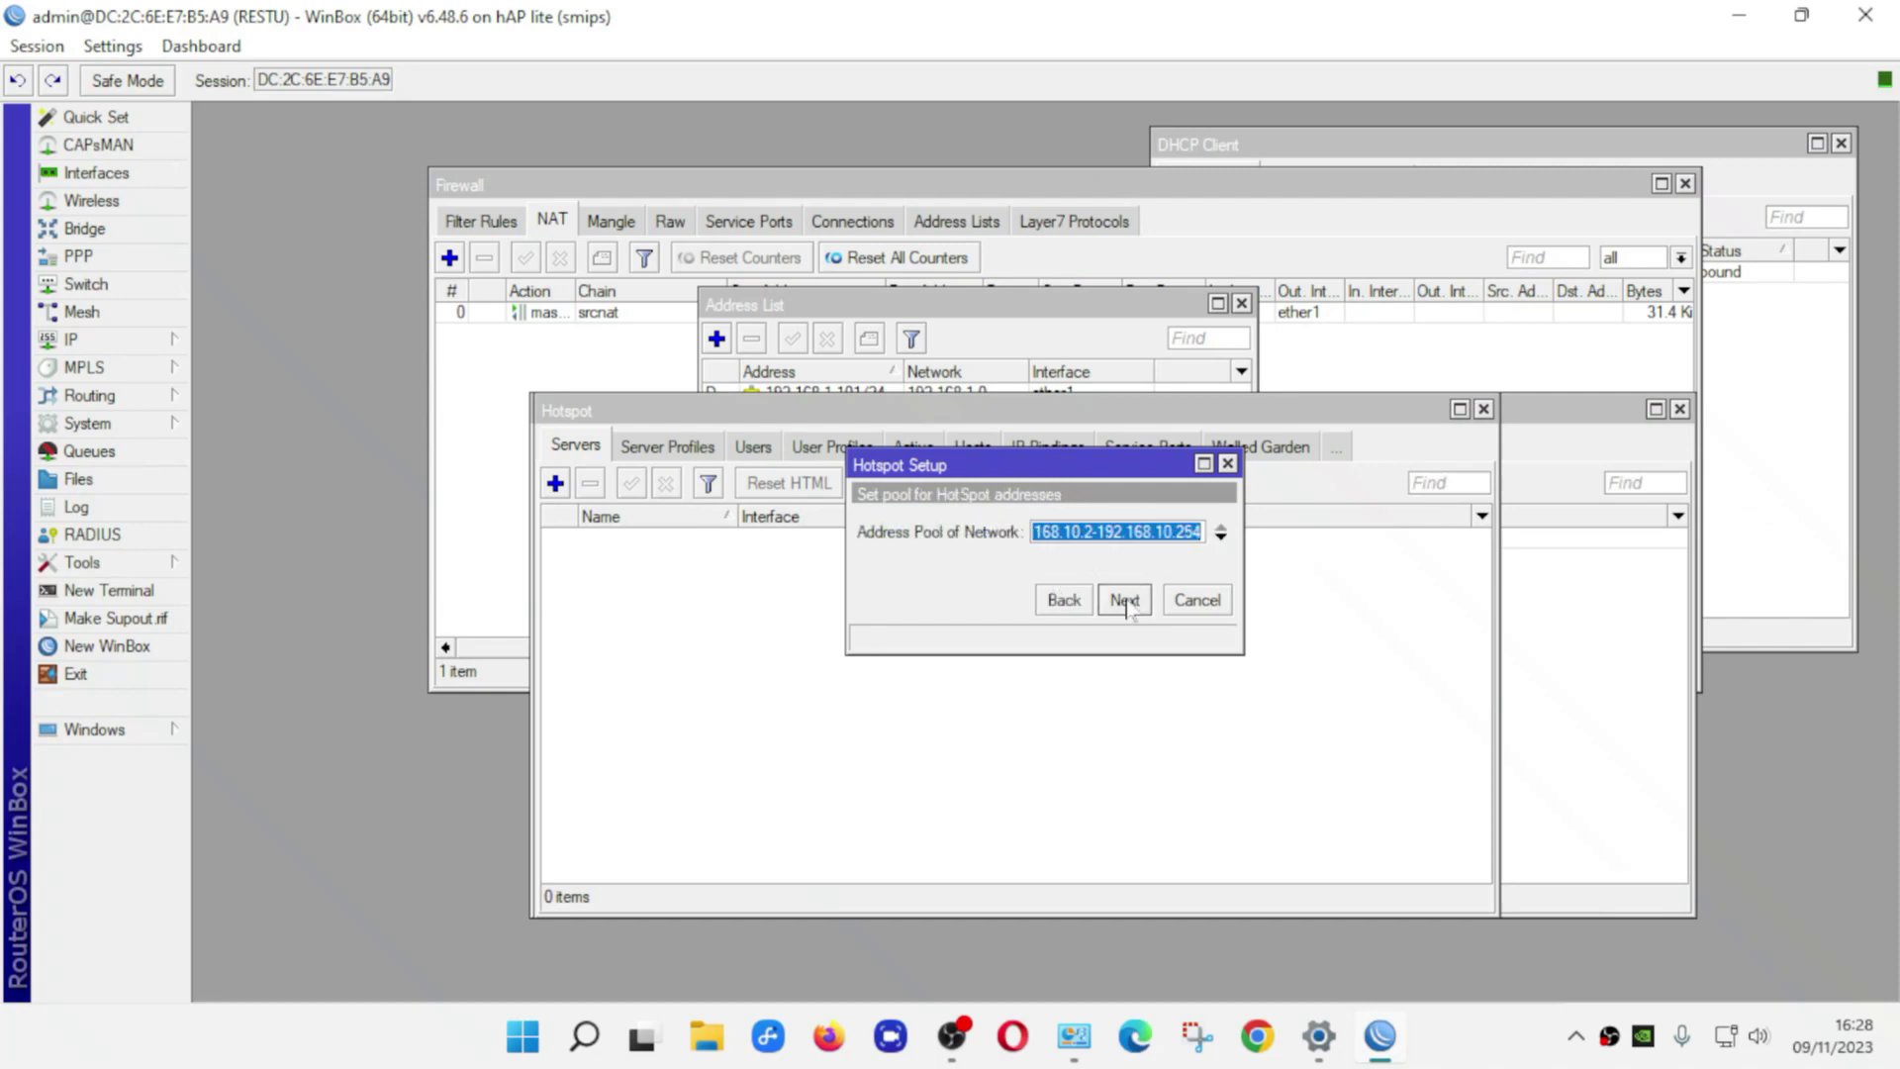
left_click(1126, 601)
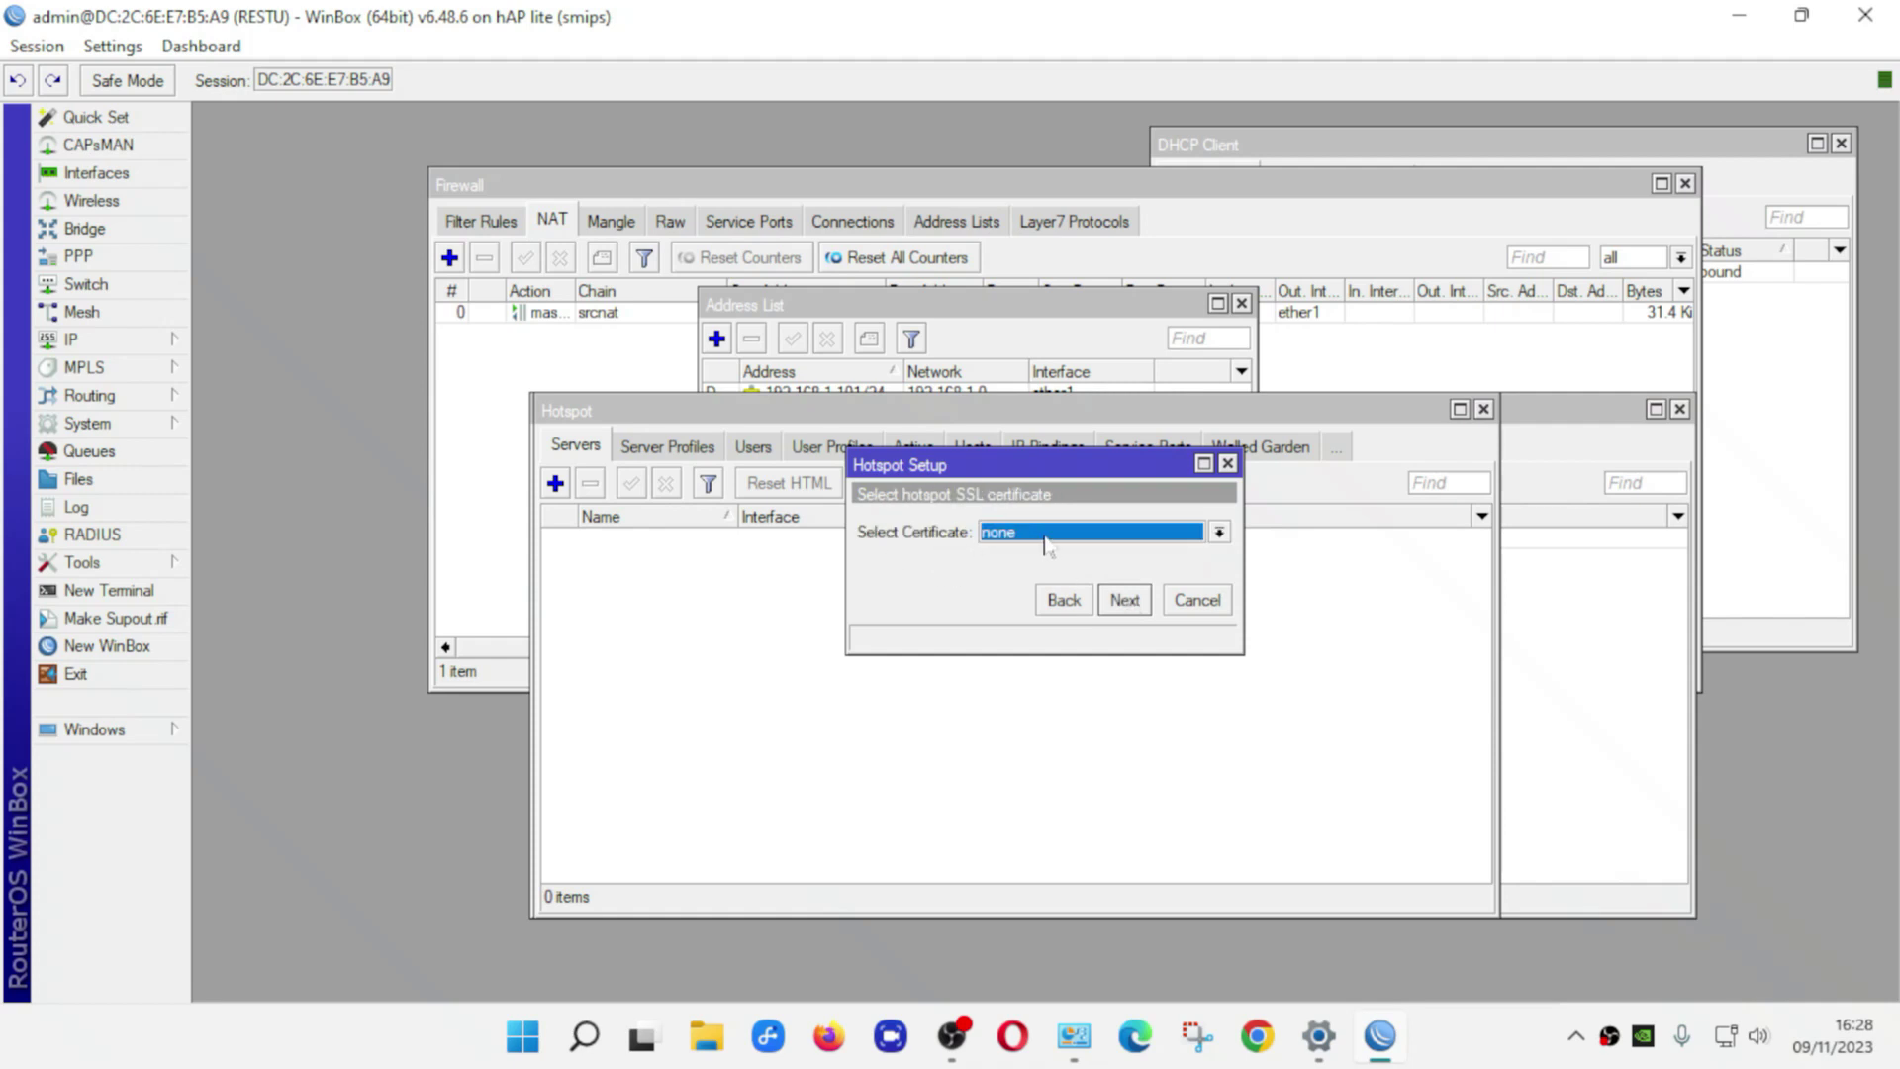
Skip certificate and SMTP, keep DNS 8.8.8.8 and 8.8.4.4, and set DNS name restu.net
left_click(1124, 601)
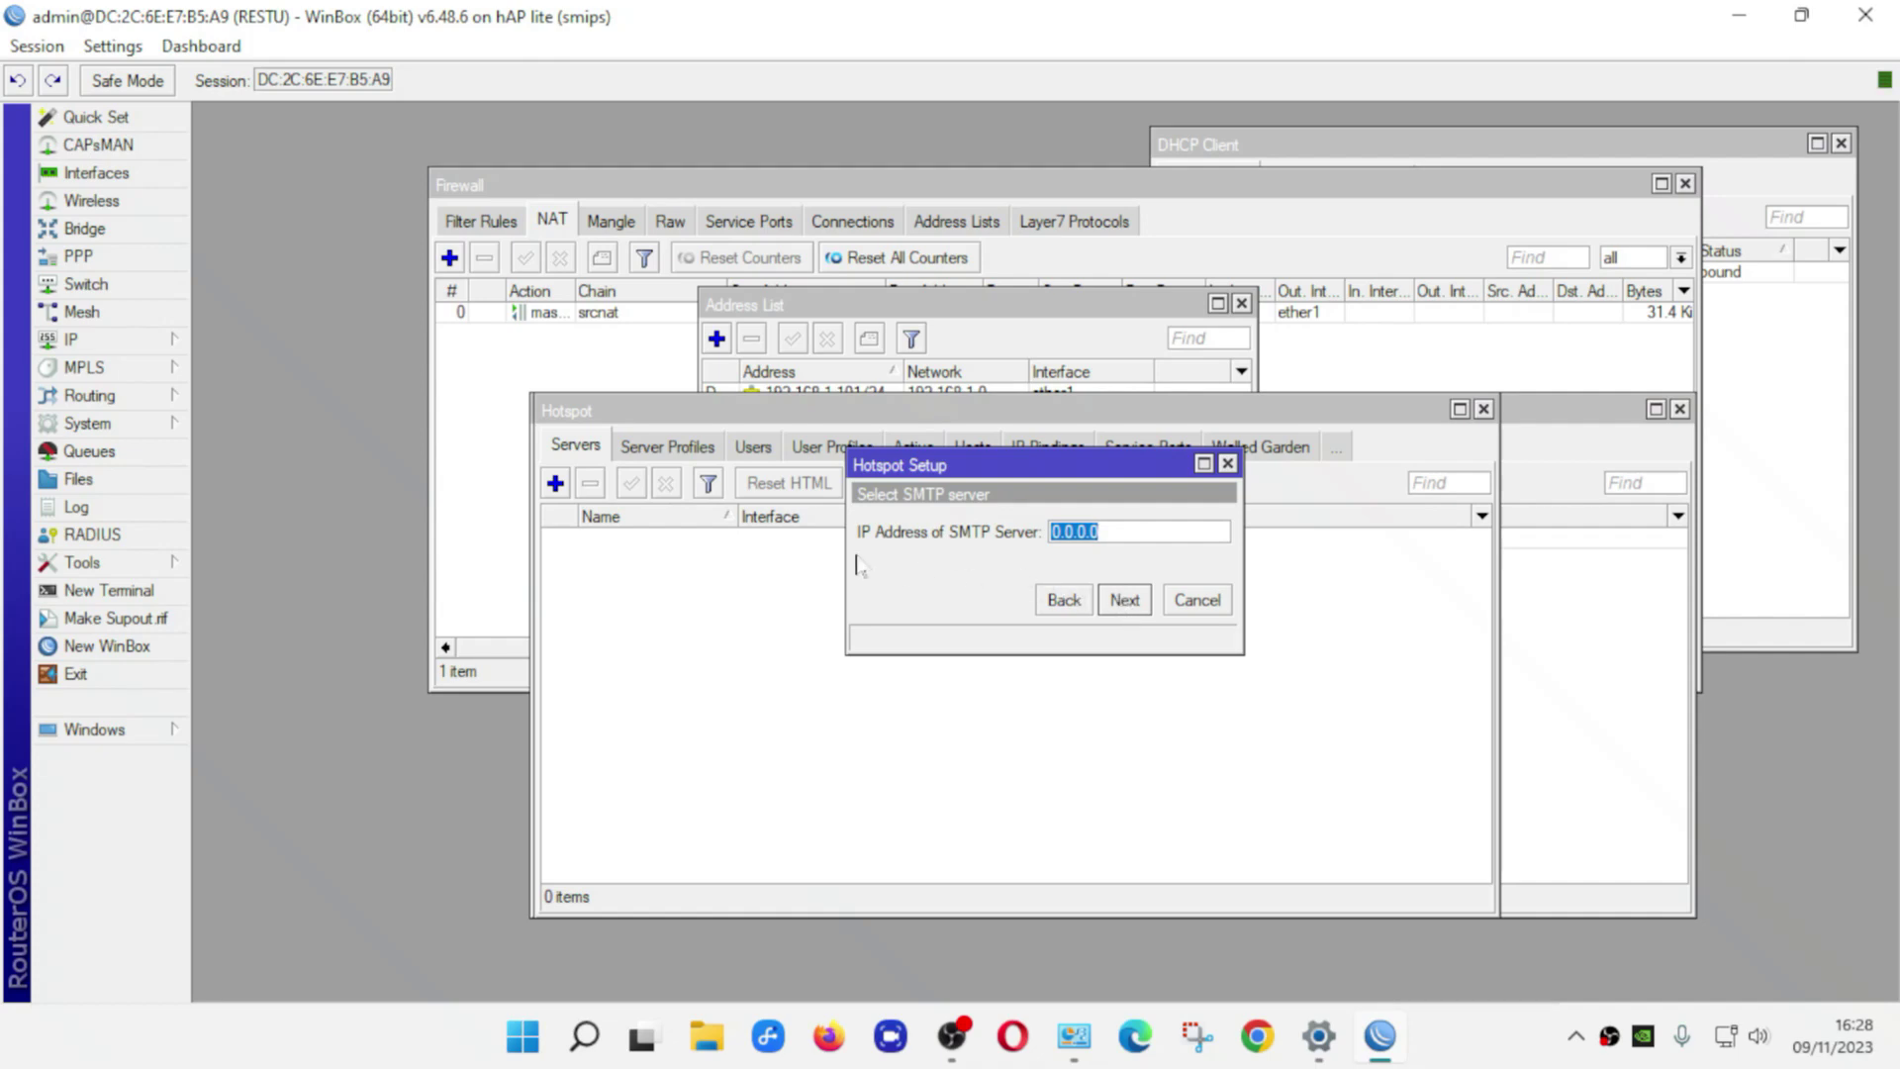
left_click(1122, 601)
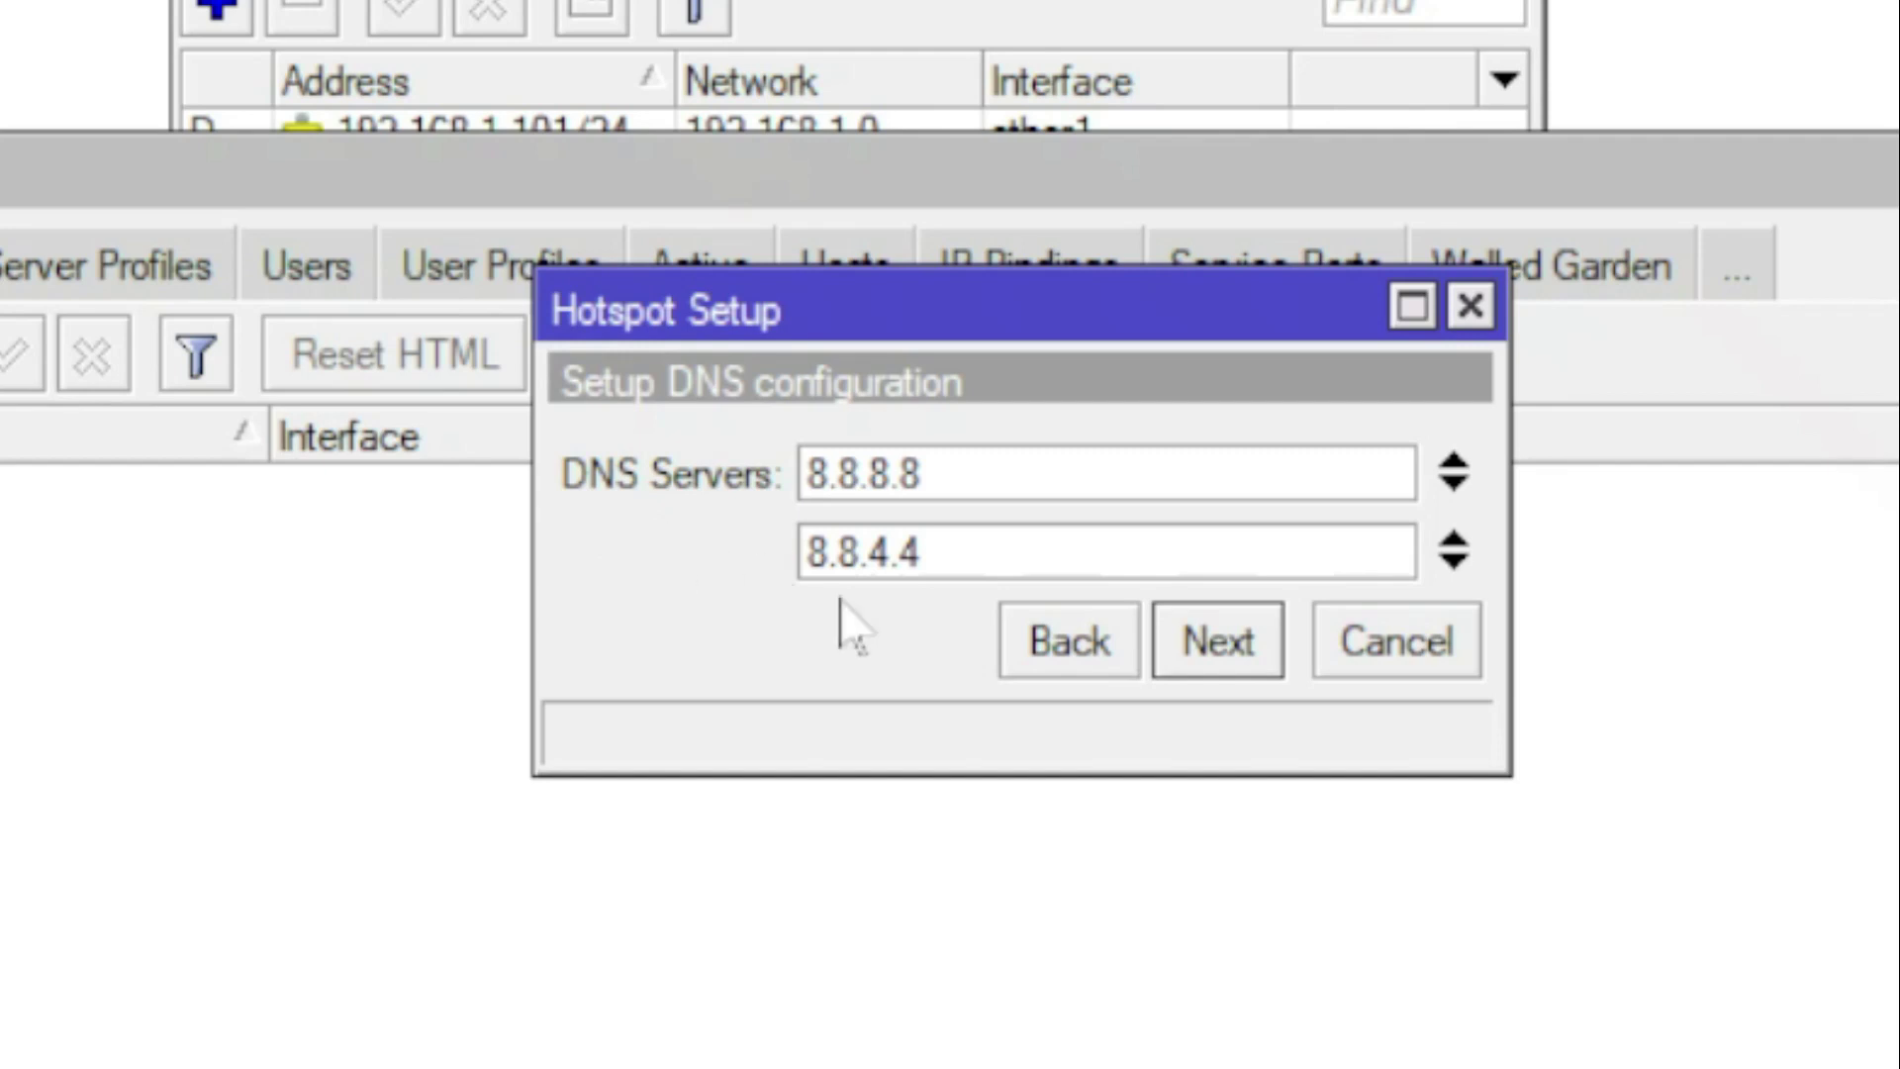
left_click(1243, 650)
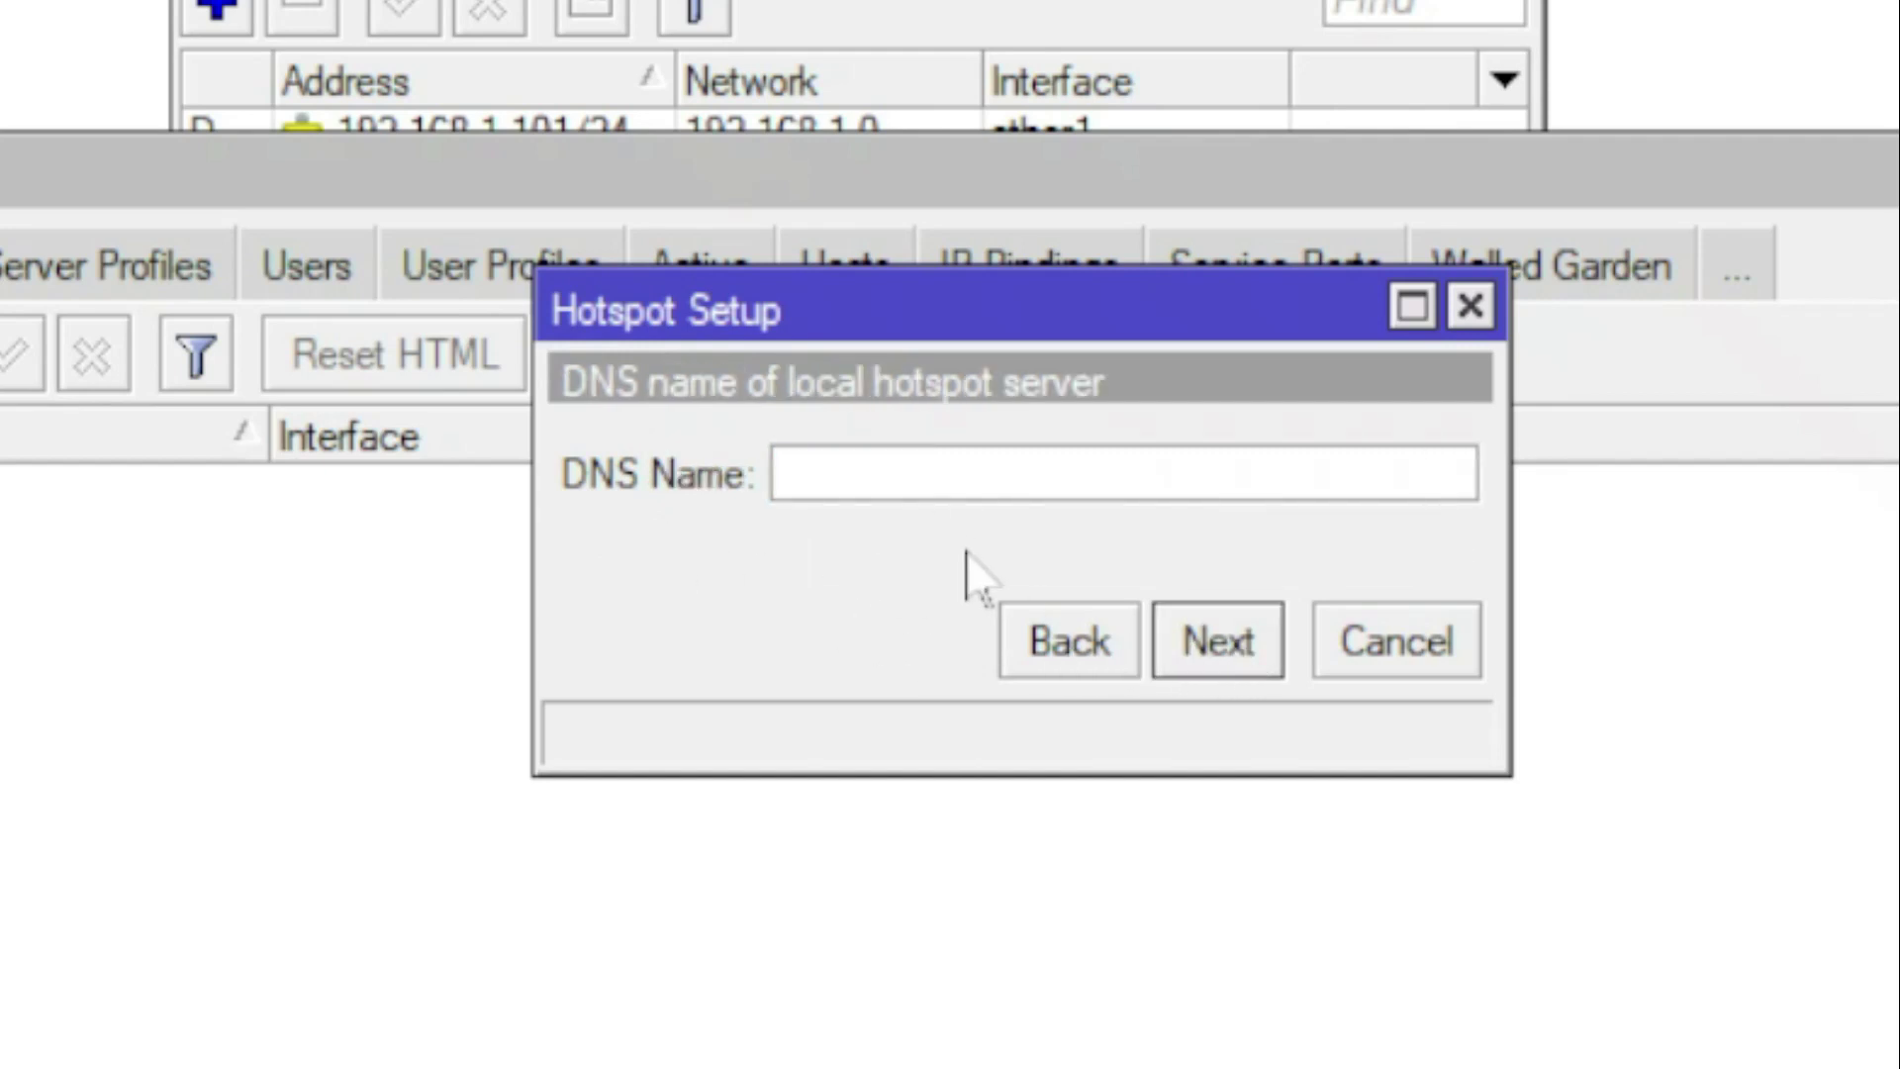
type("restu.net")
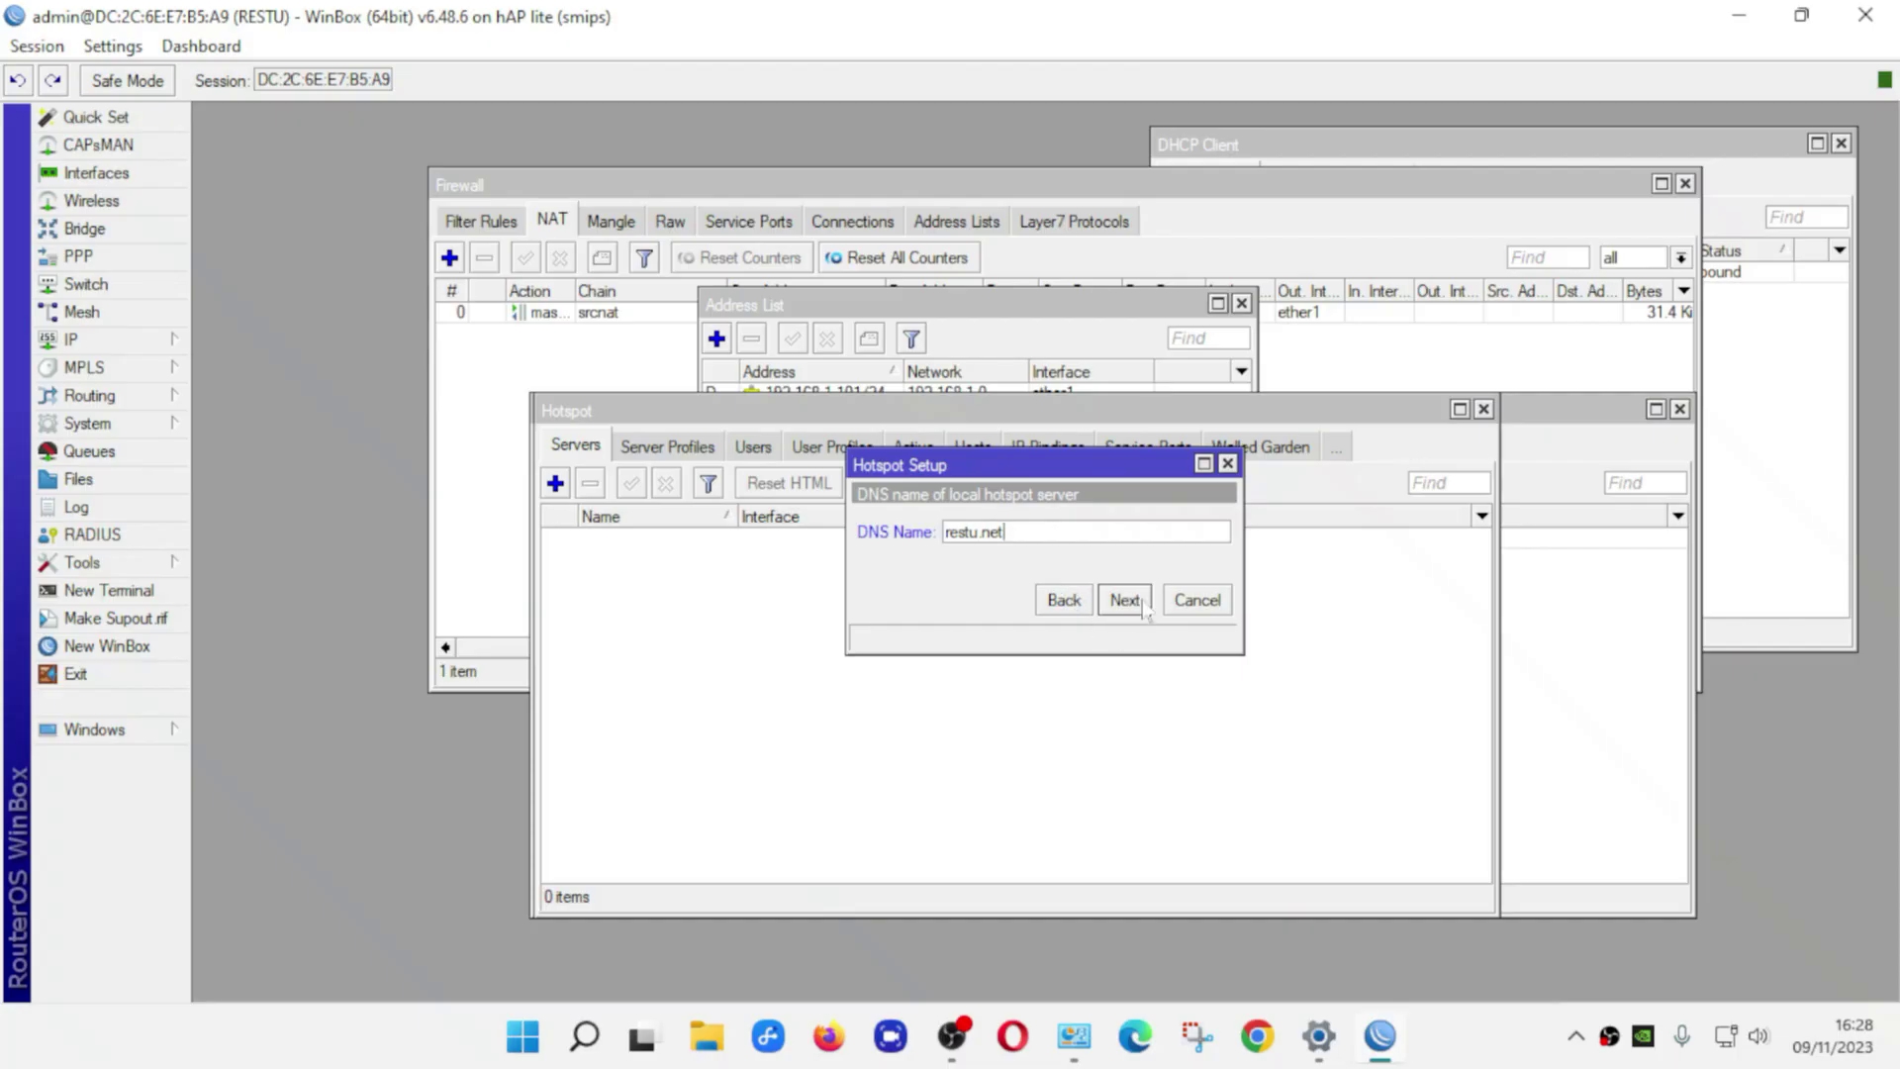
left_click(1144, 607)
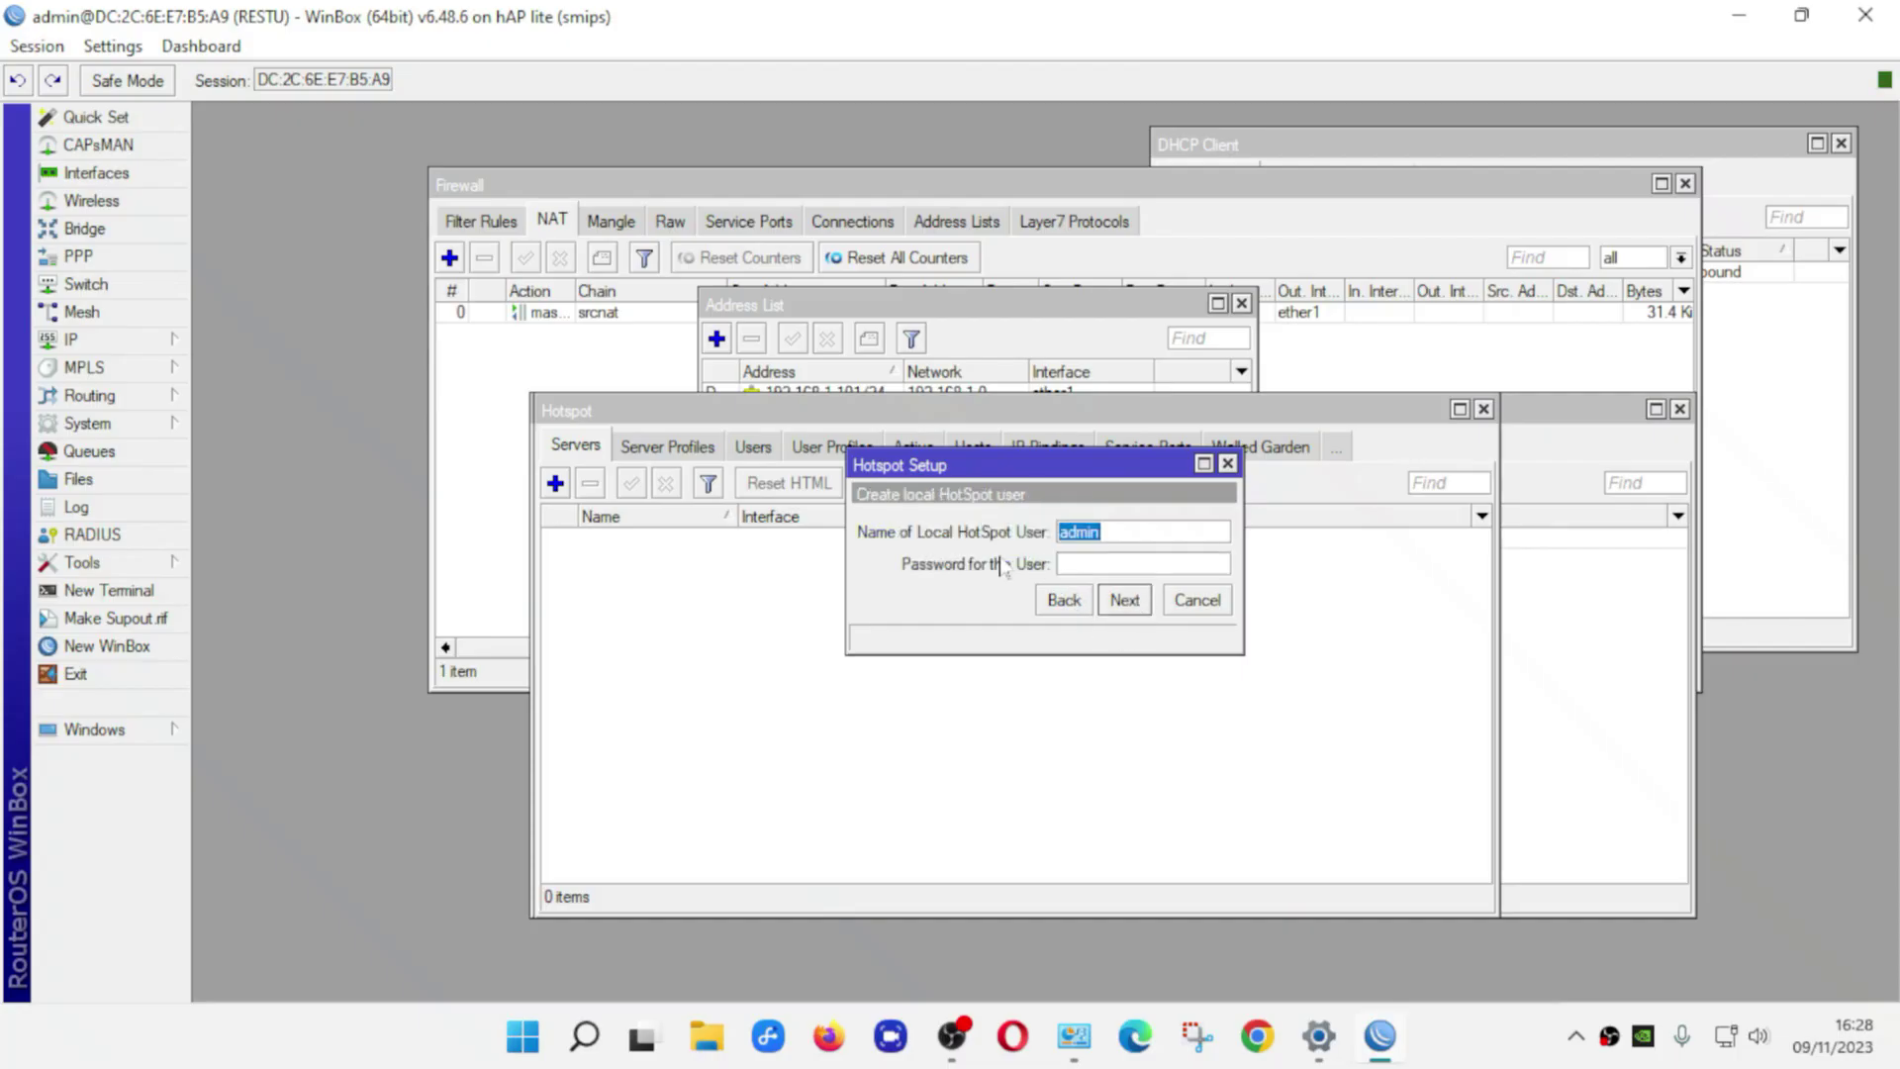
Set a password for local hotspot user admin, finish Hotspot Setup, then open the Start menu
left_click(1062, 564)
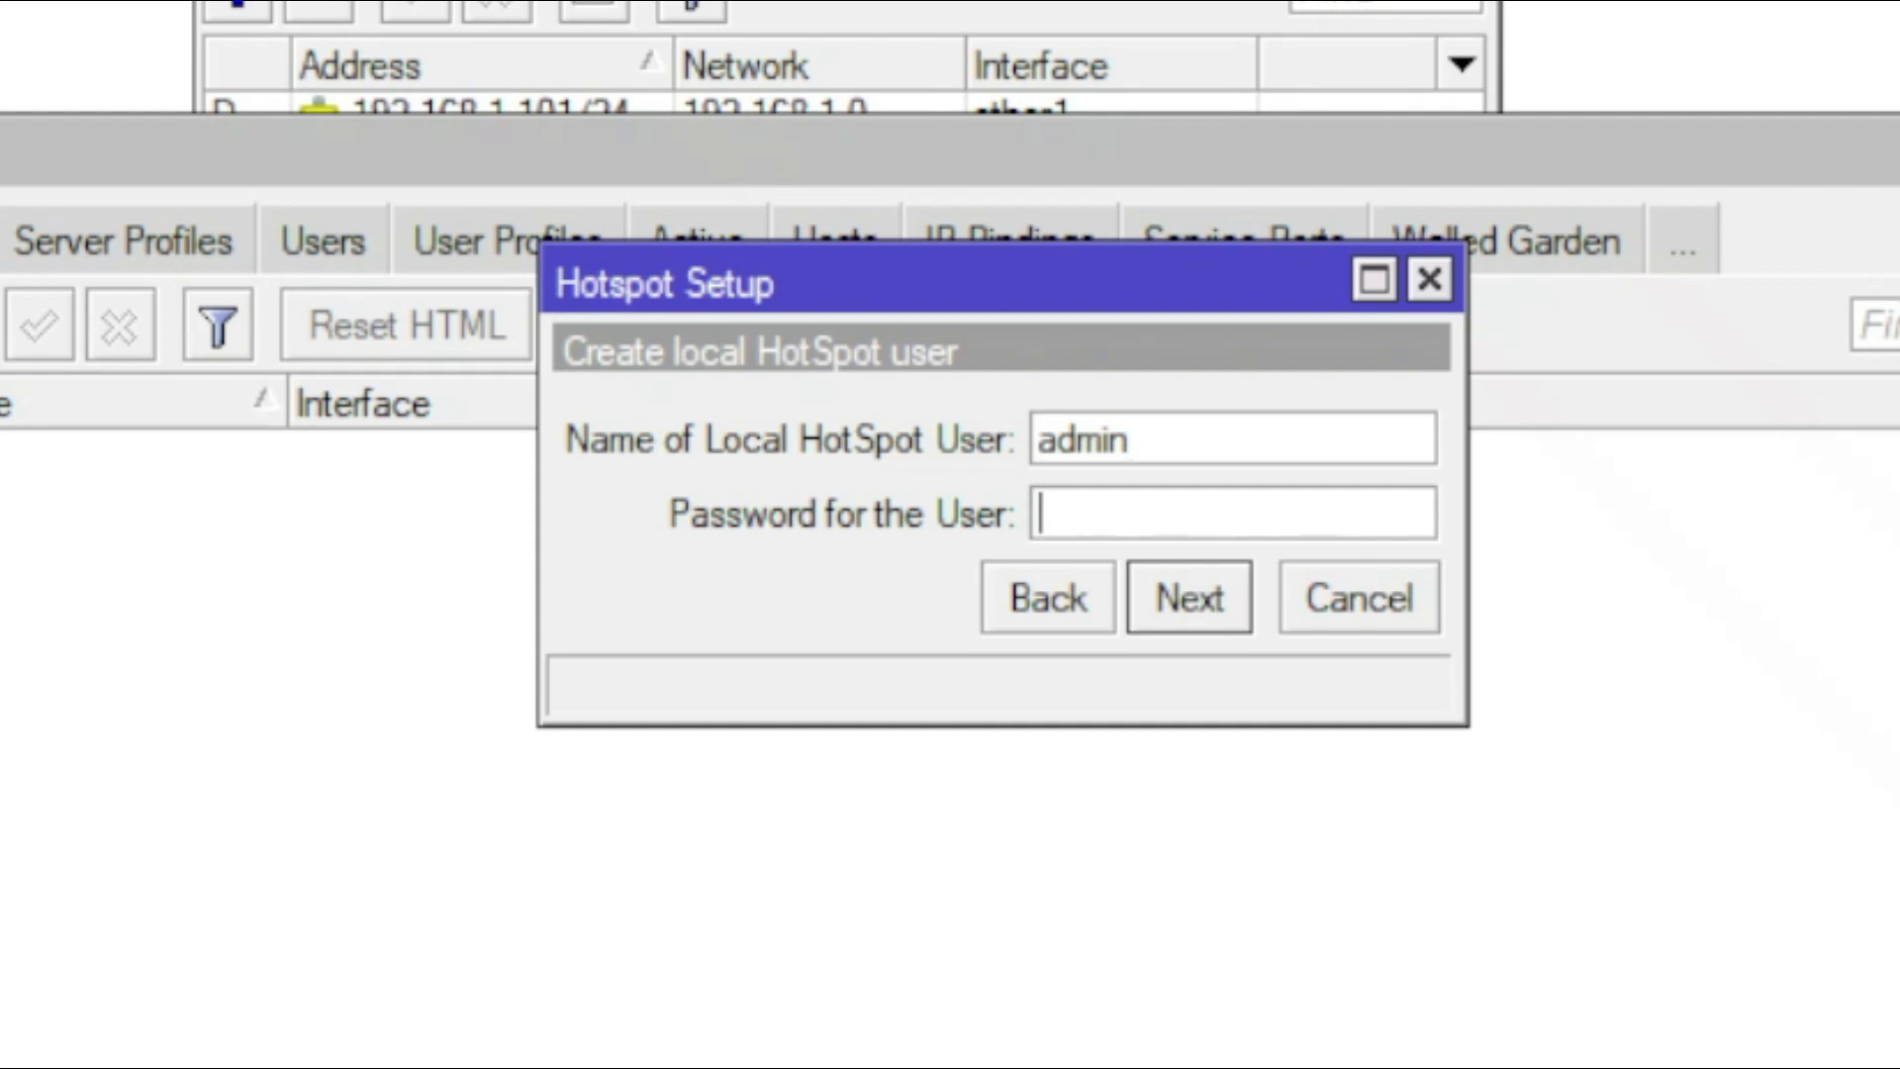
type("12345")
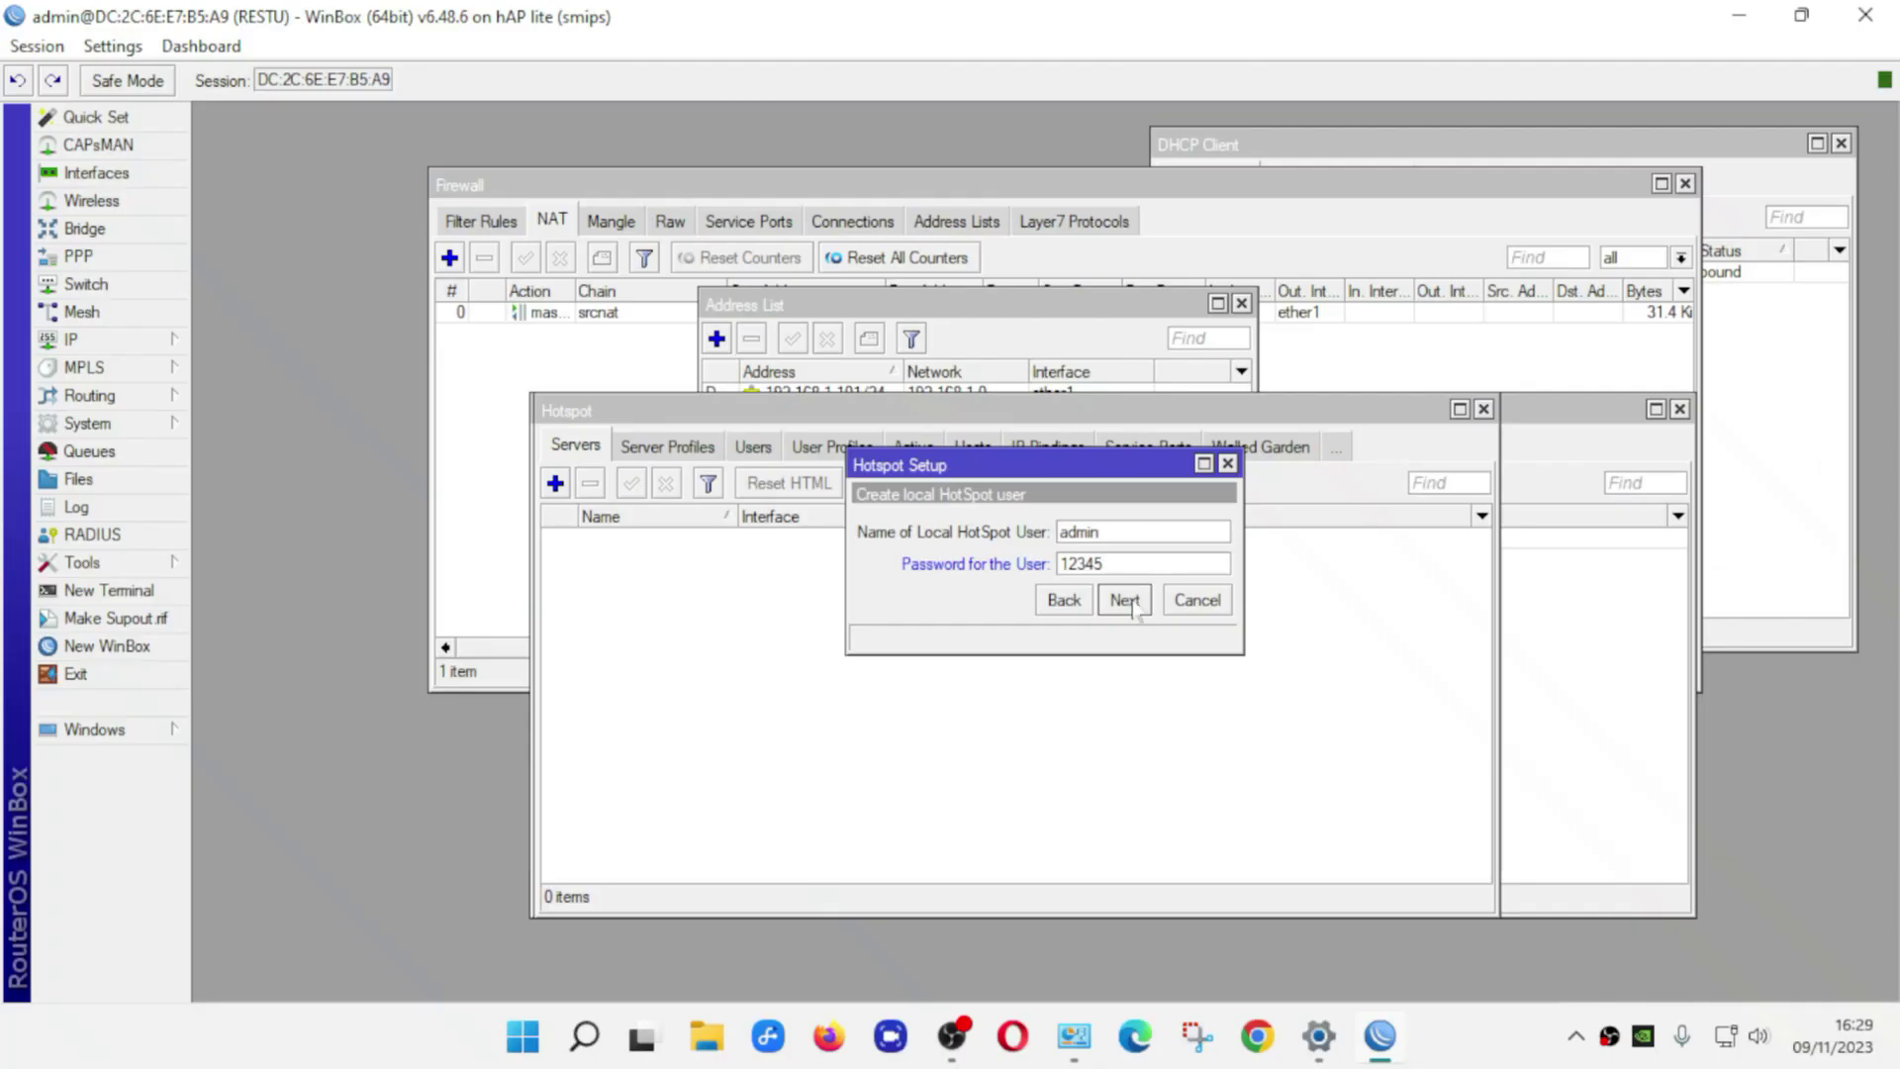
left_click(1190, 598)
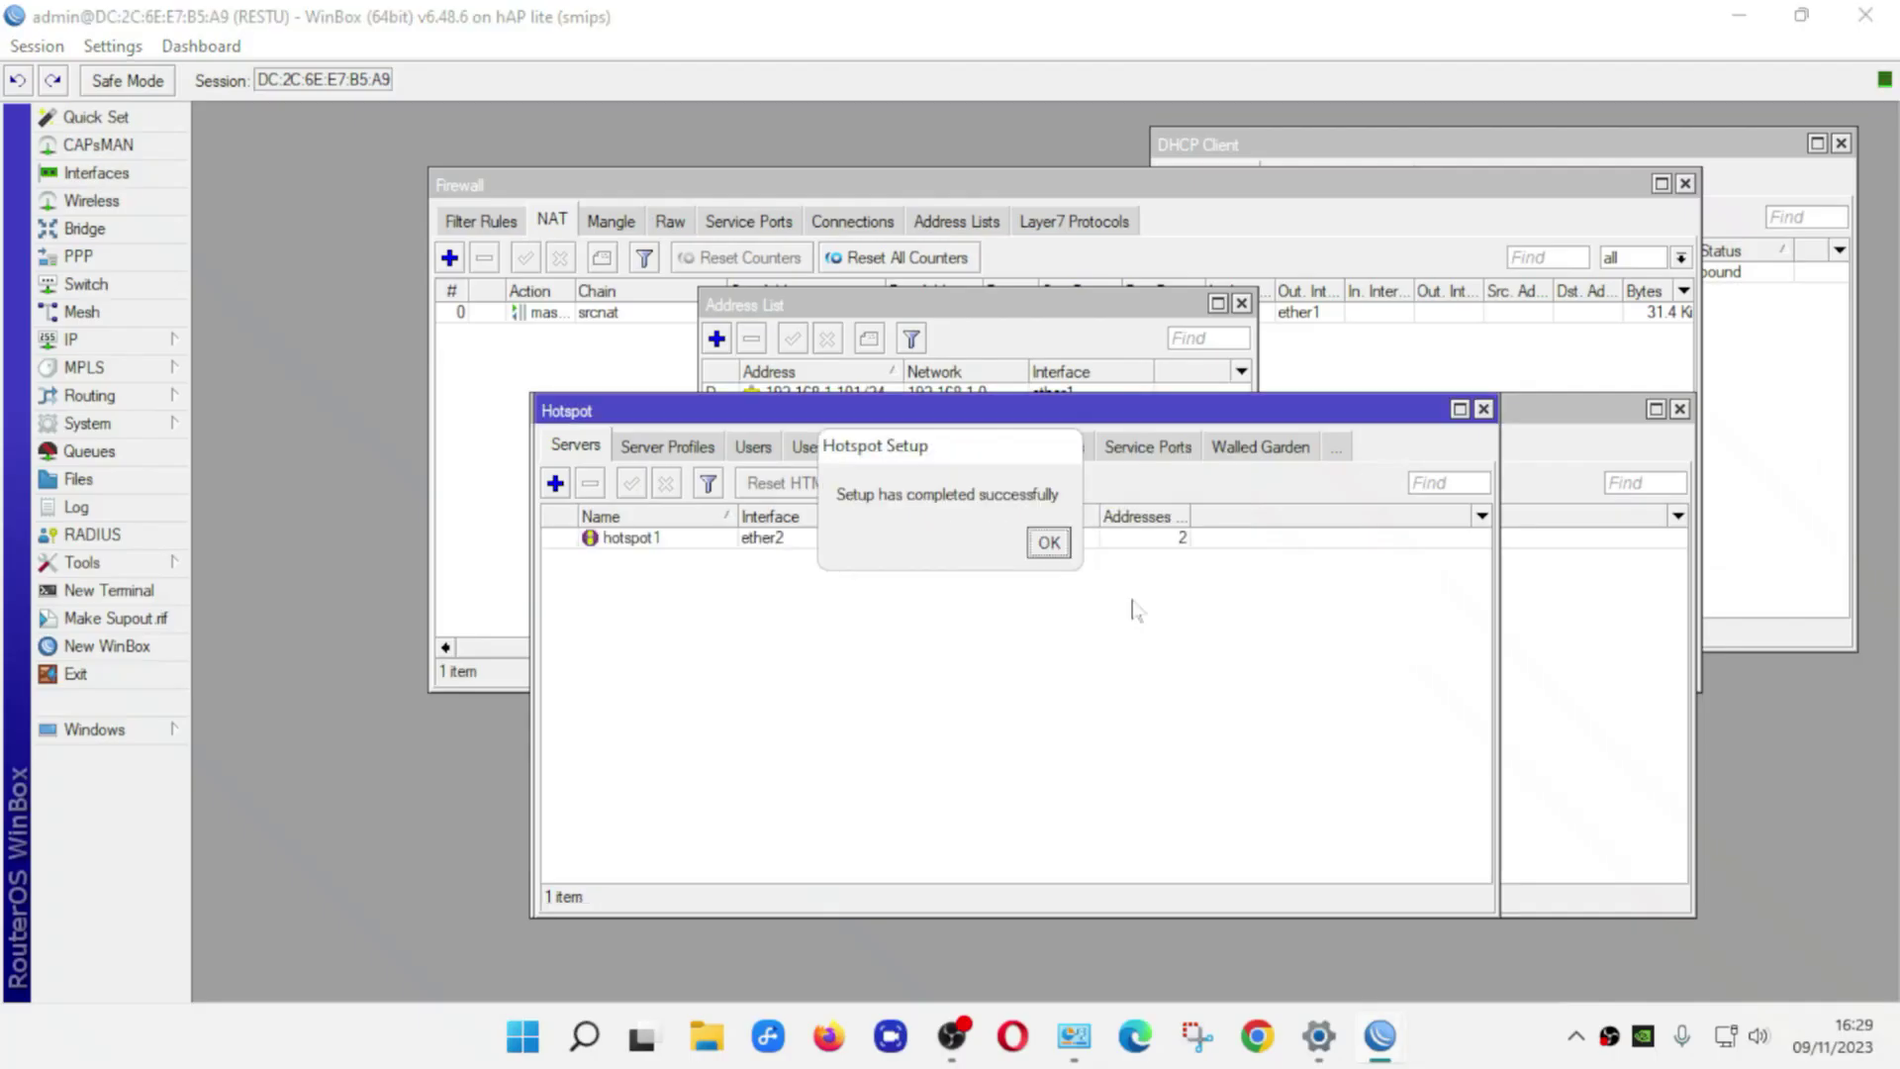
left_click(1048, 543)
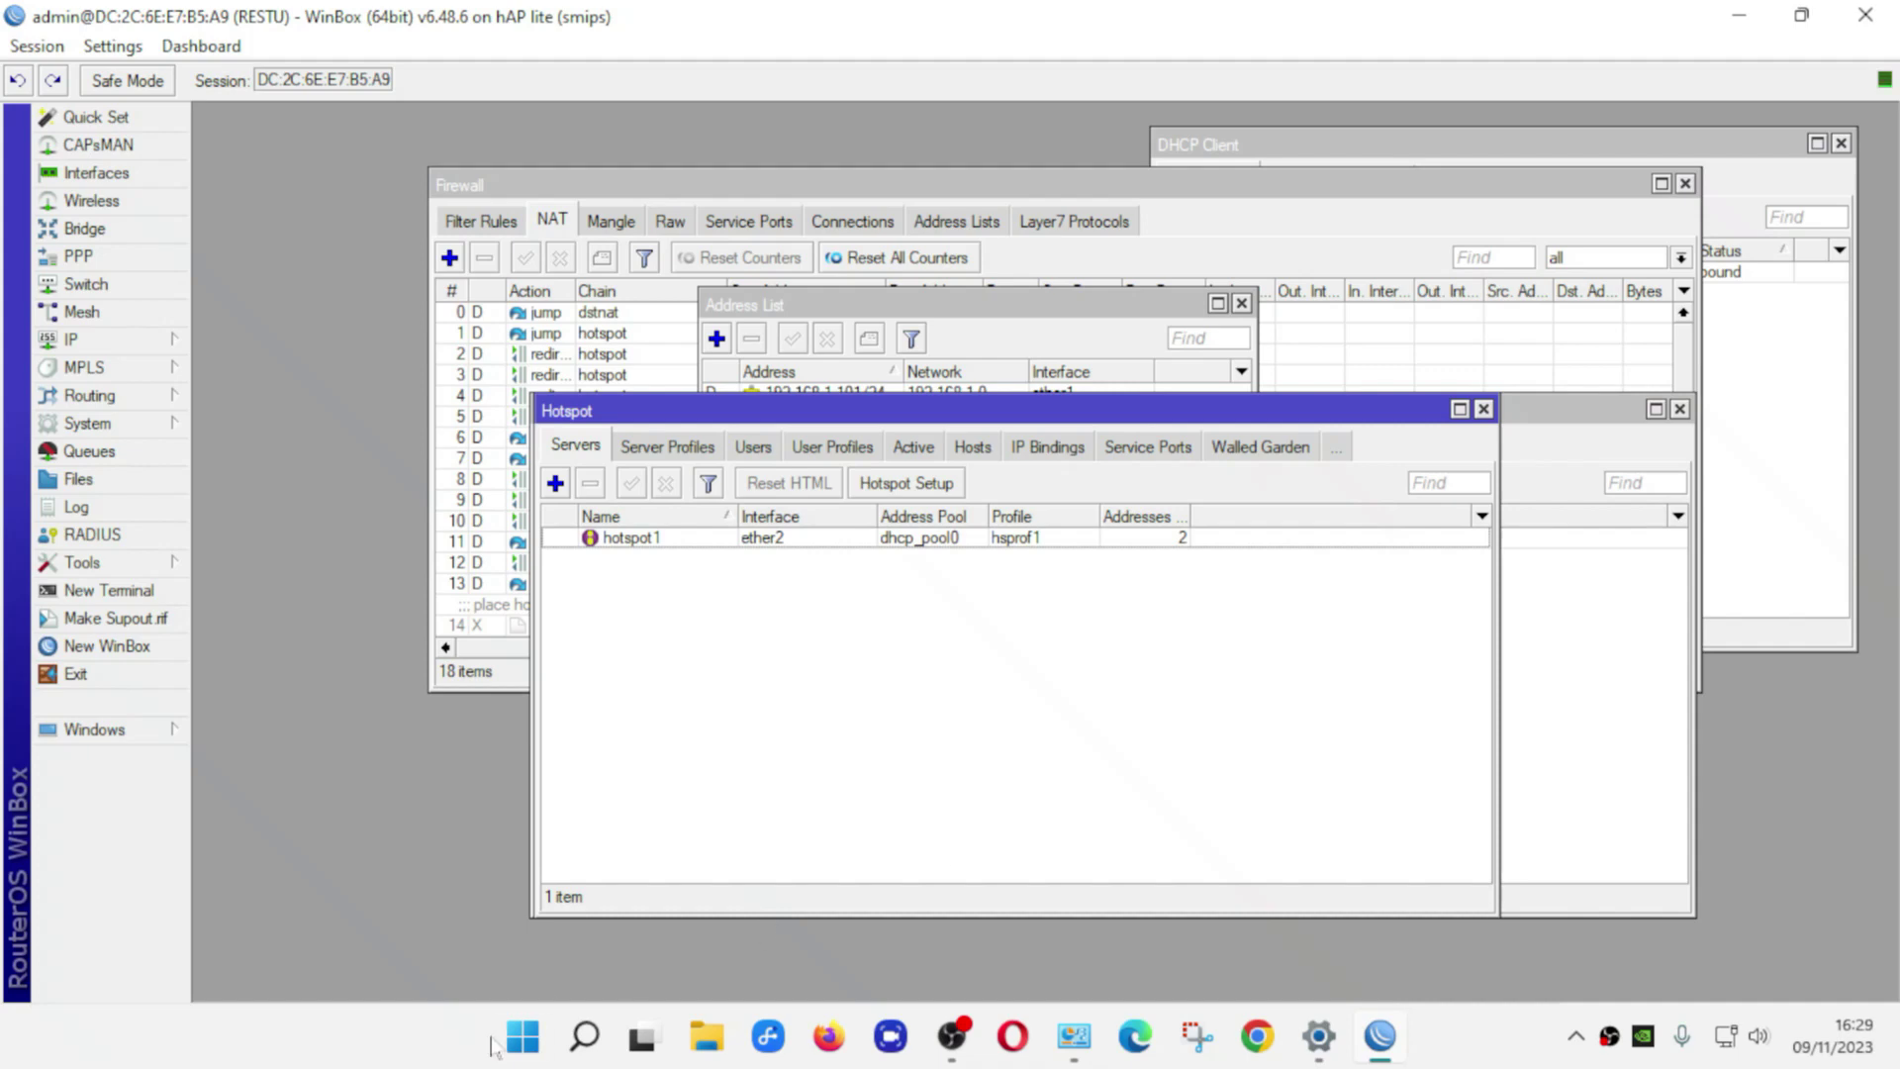
left_click(522, 1040)
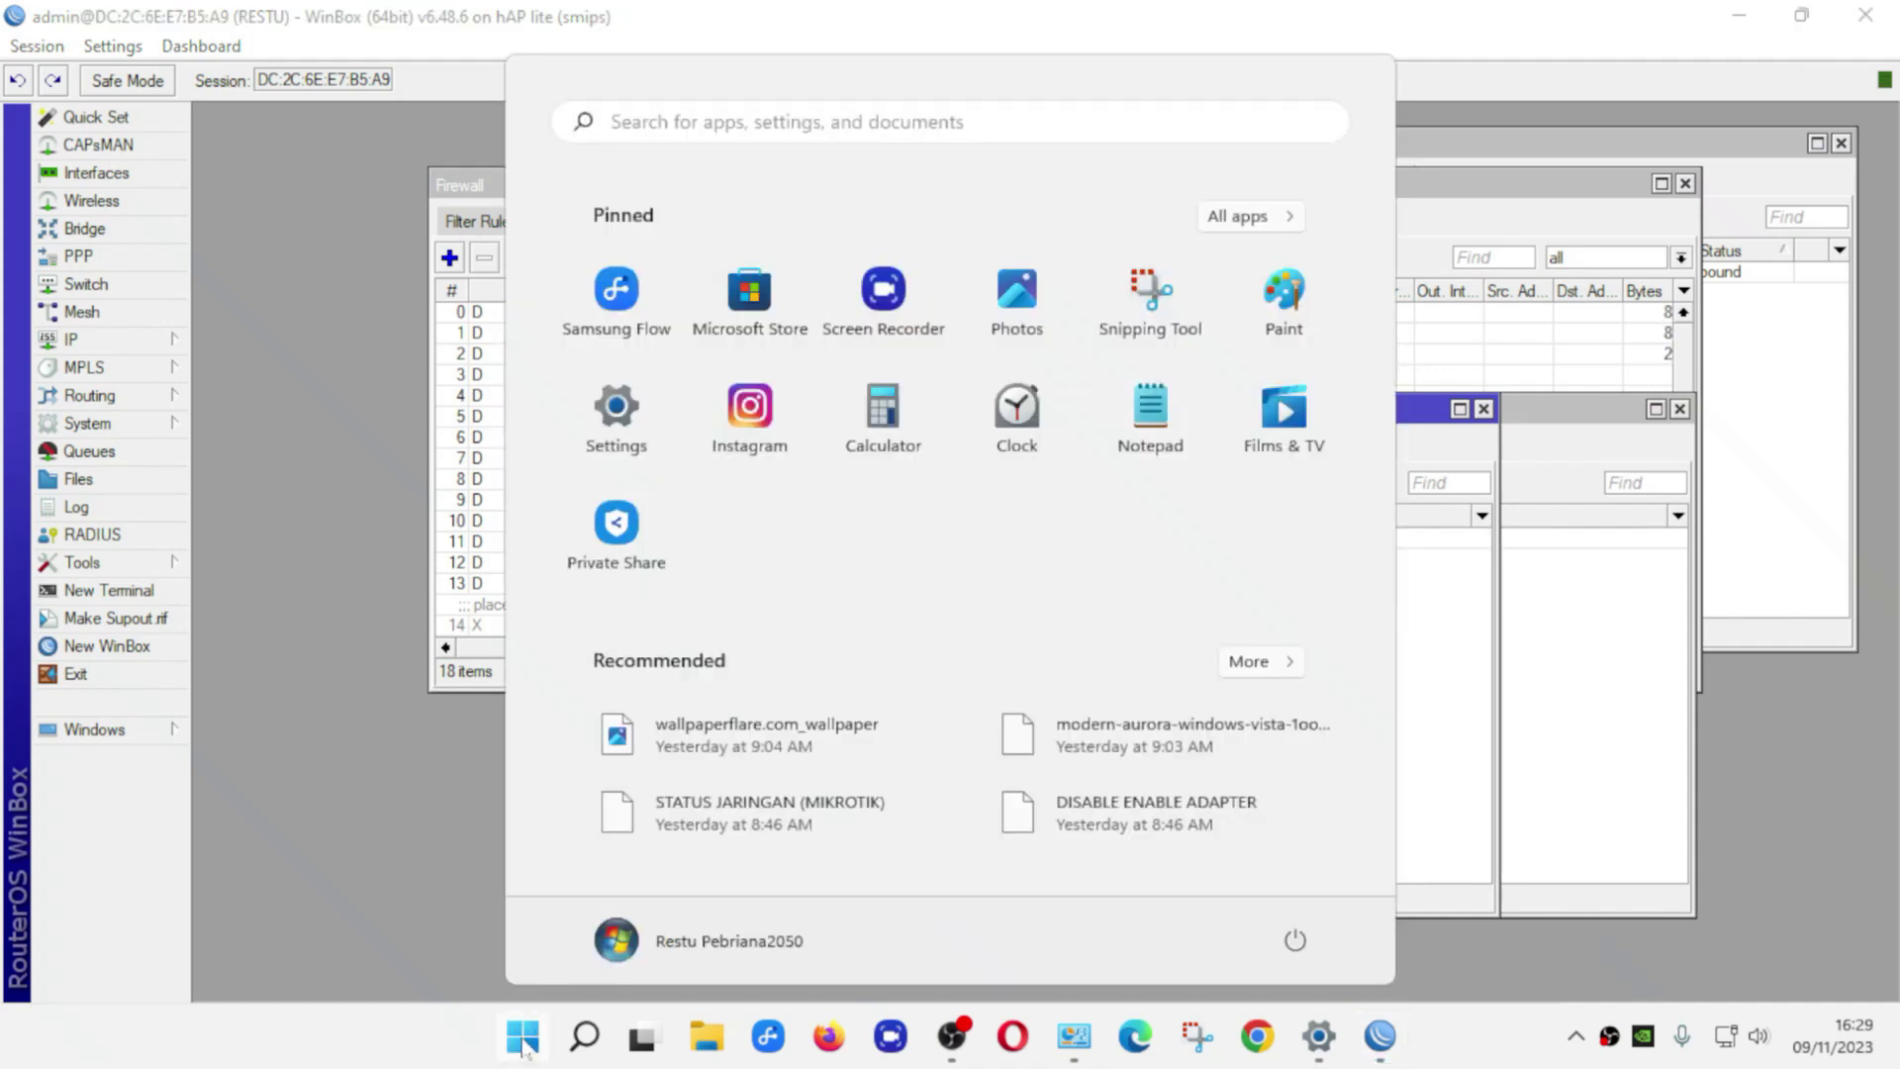
Launch Command Prompt from a 'cmd' Start search and center its window
type("cmd")
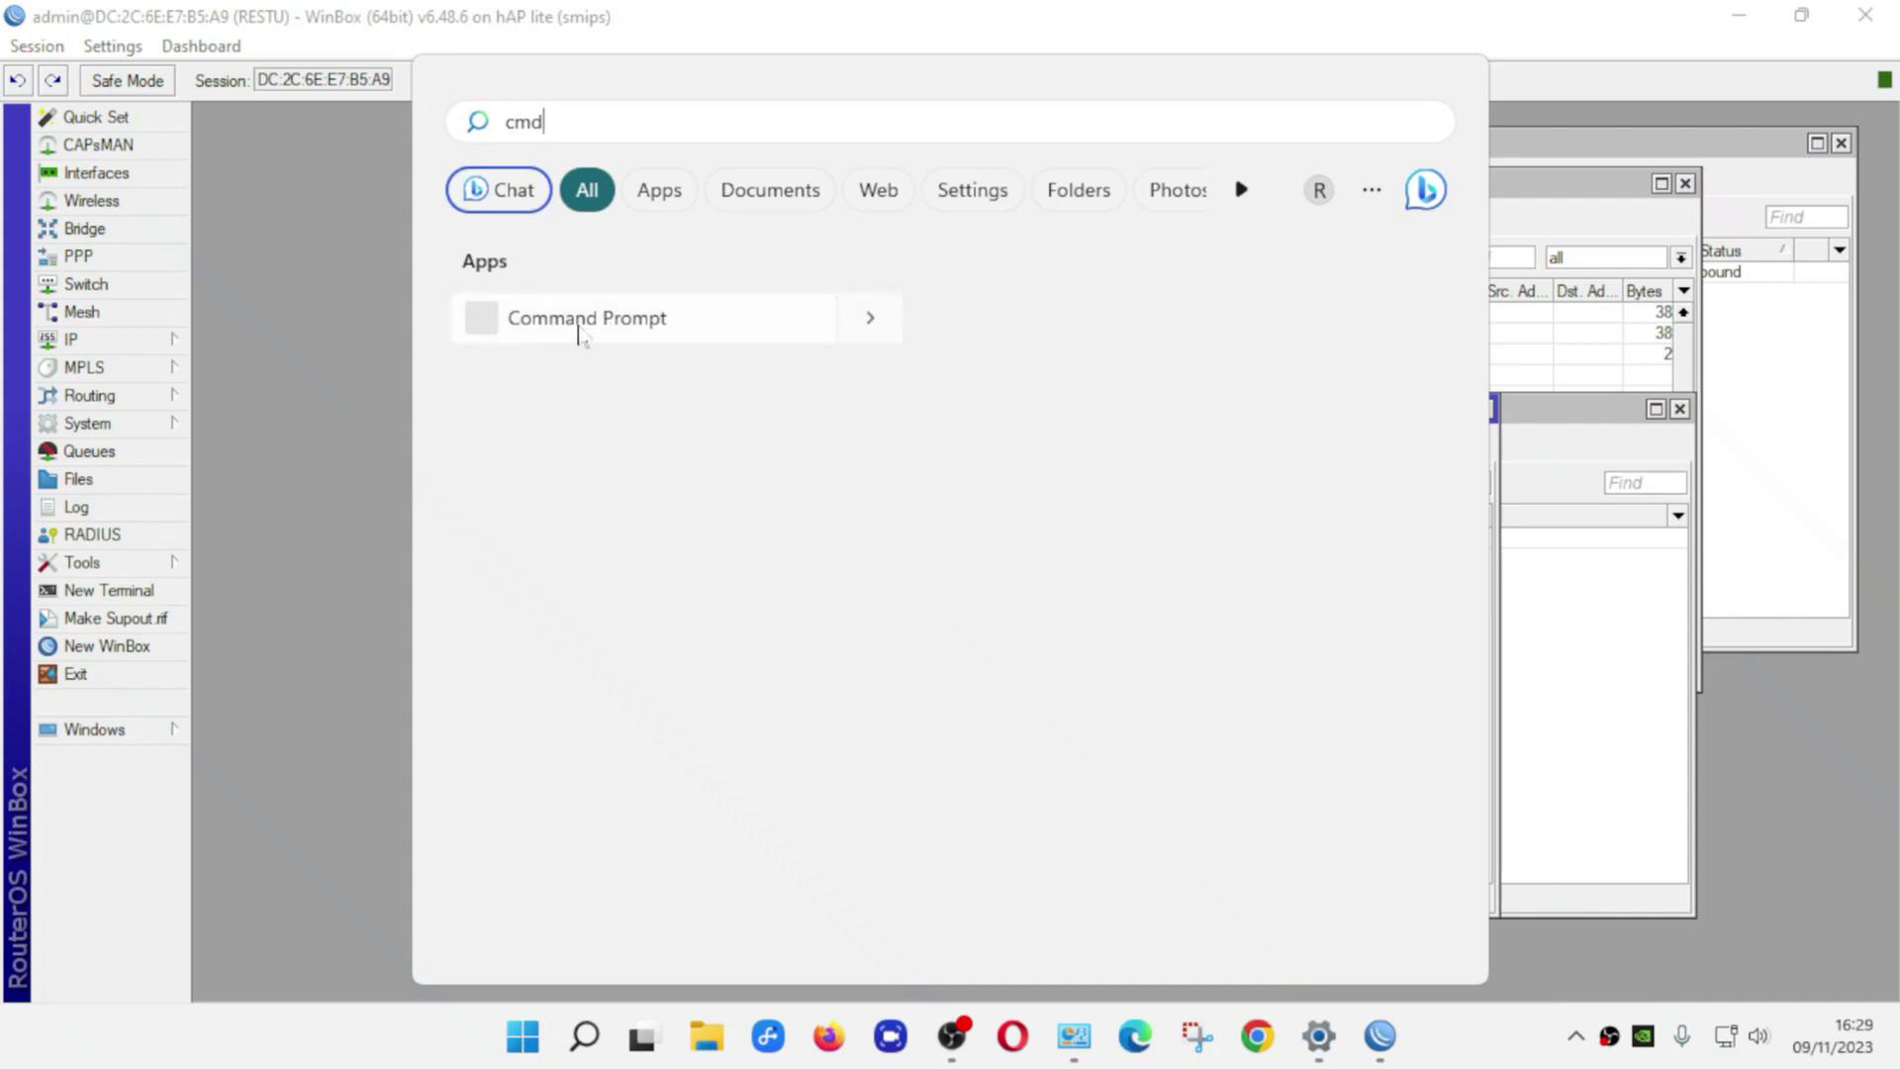
key("BackSpace")
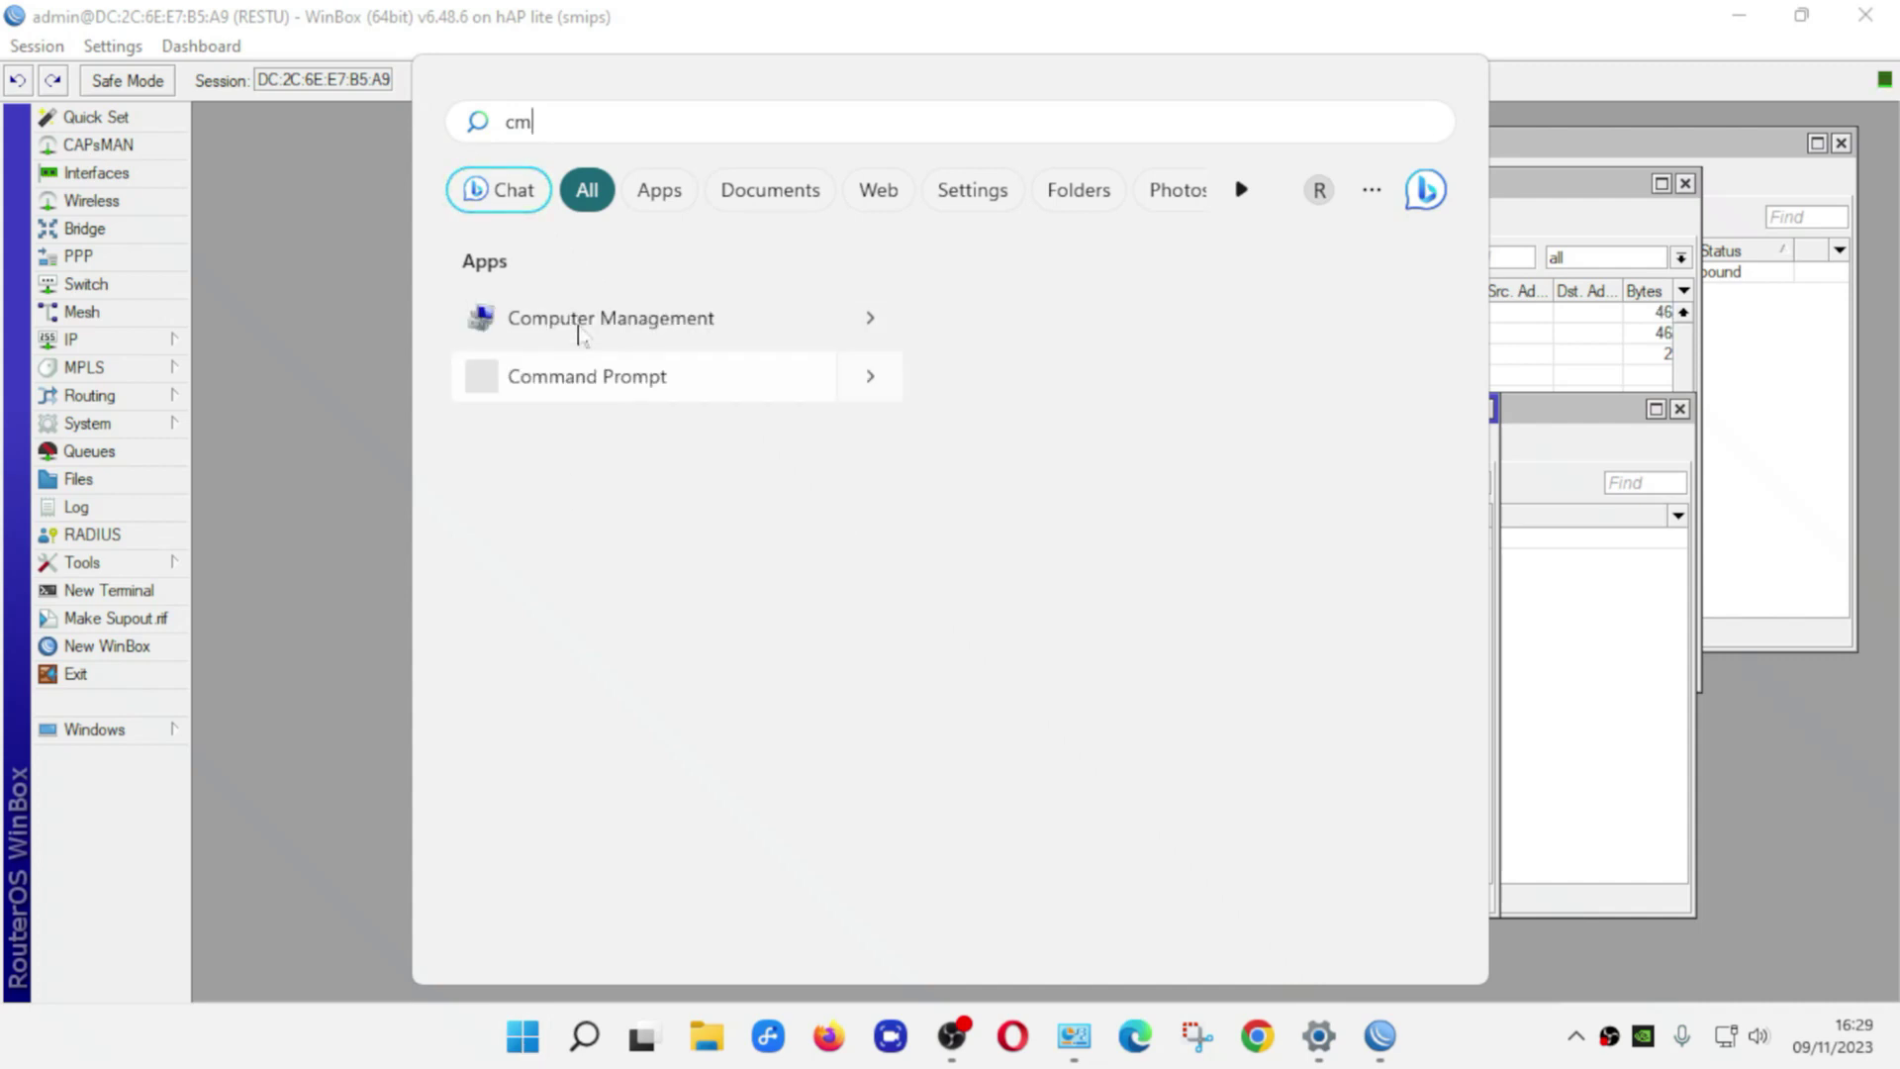
type("d")
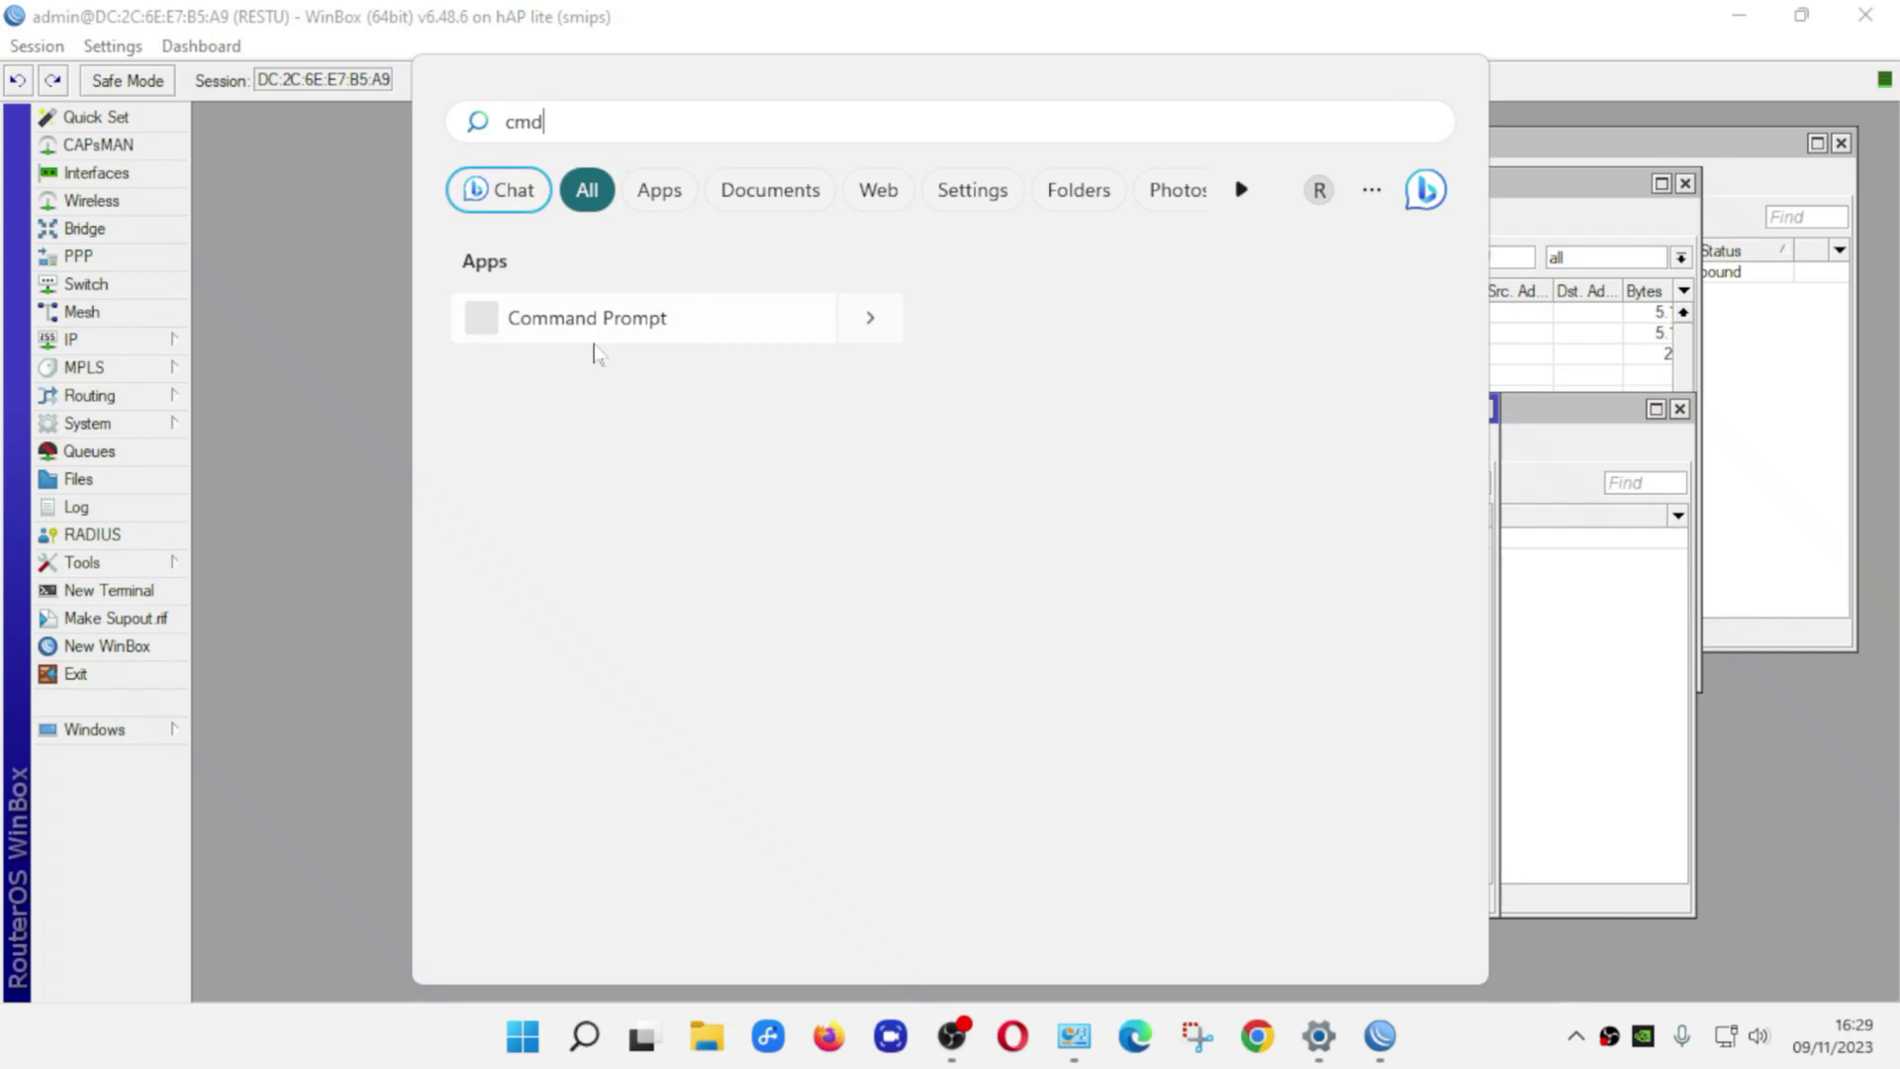
left_click(592, 333)
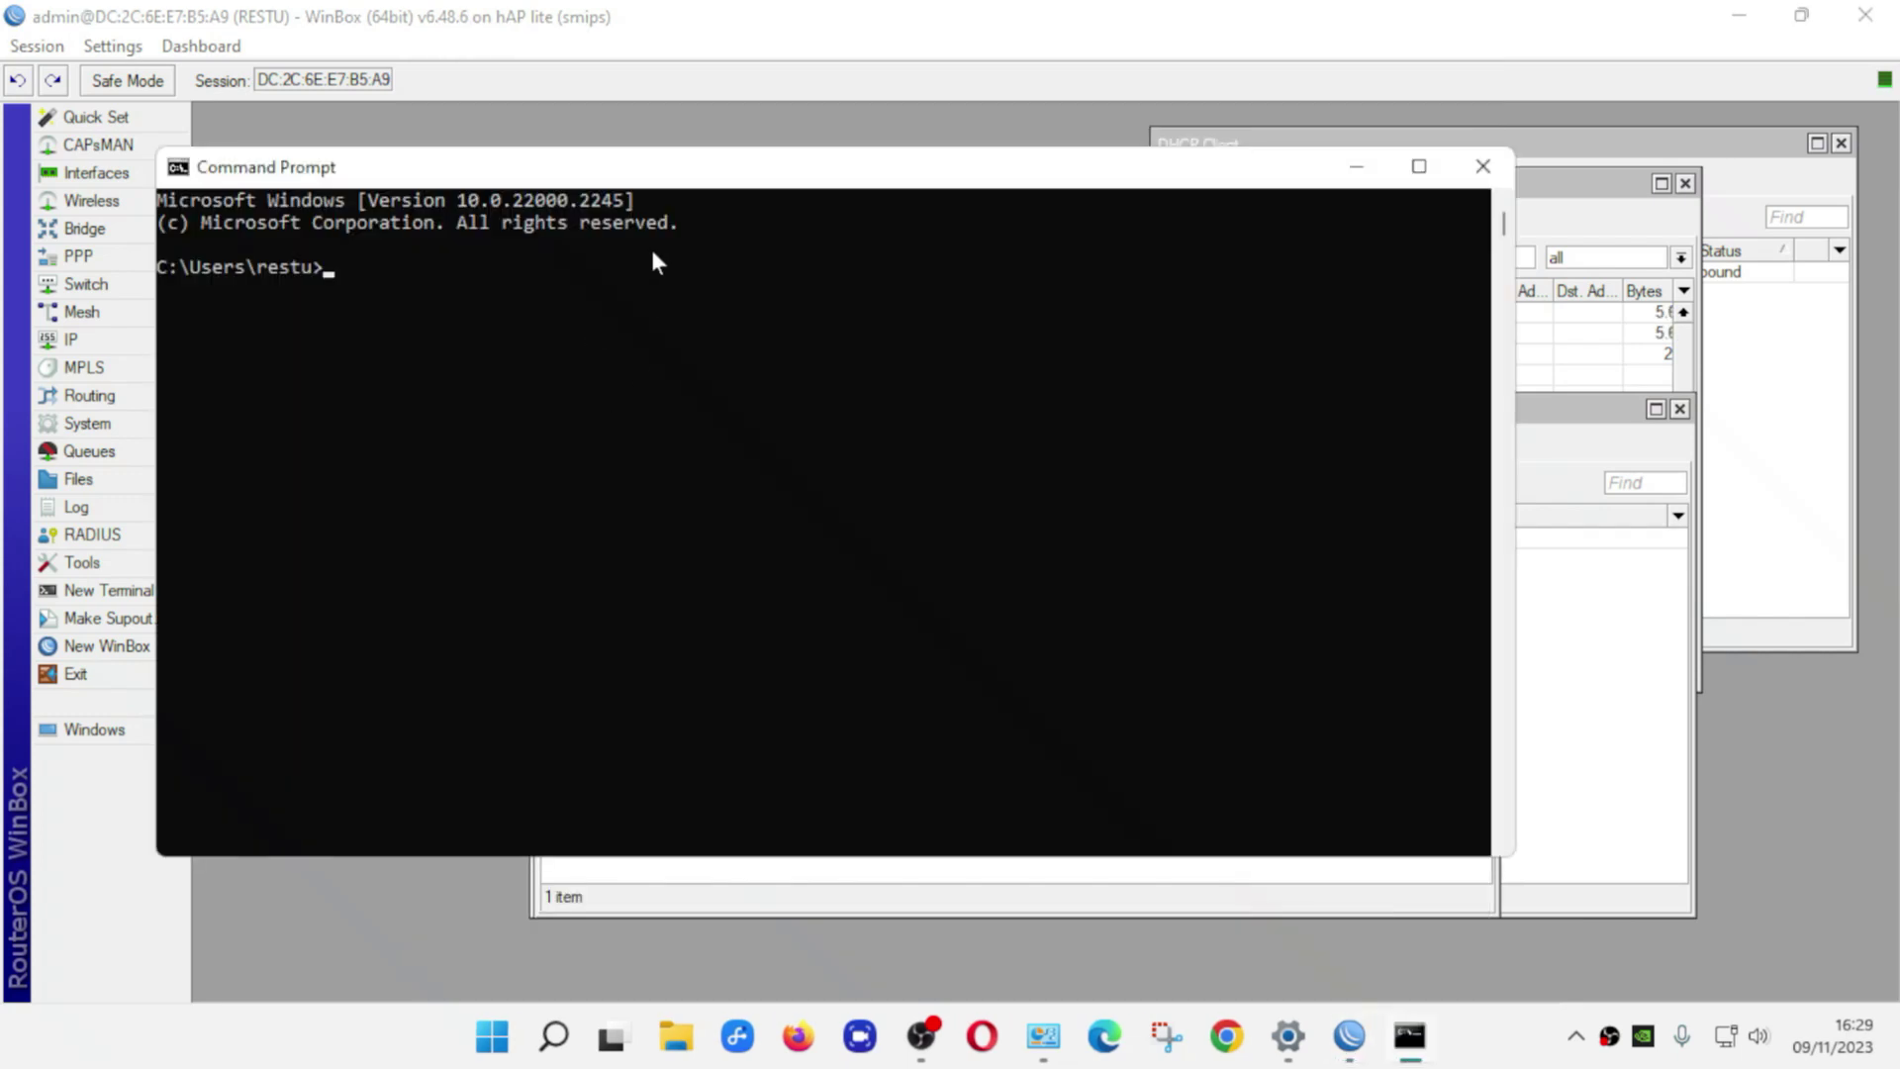
left_click_drag(663, 186, 842, 258)
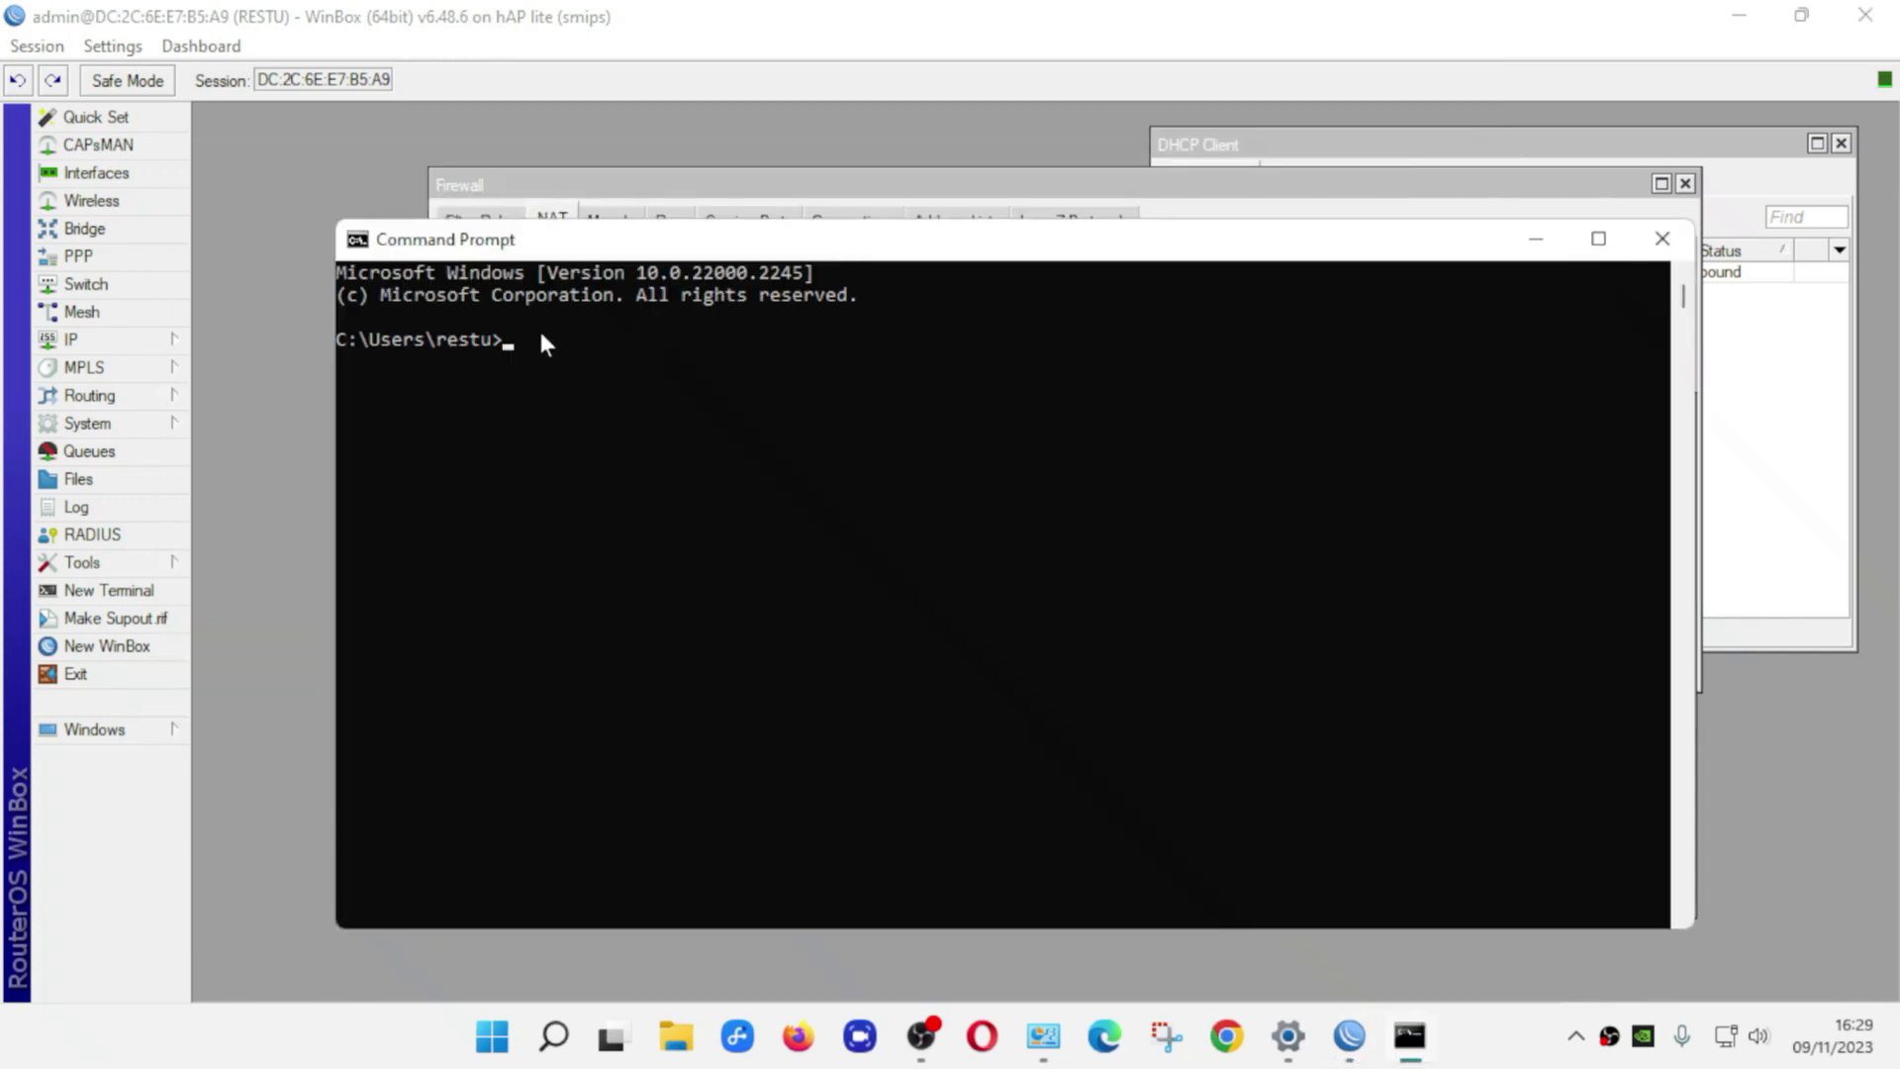
Ping google.com, read the Destination net unreachable replies, and close Command Prompt
type("ping google.com")
key("Return")
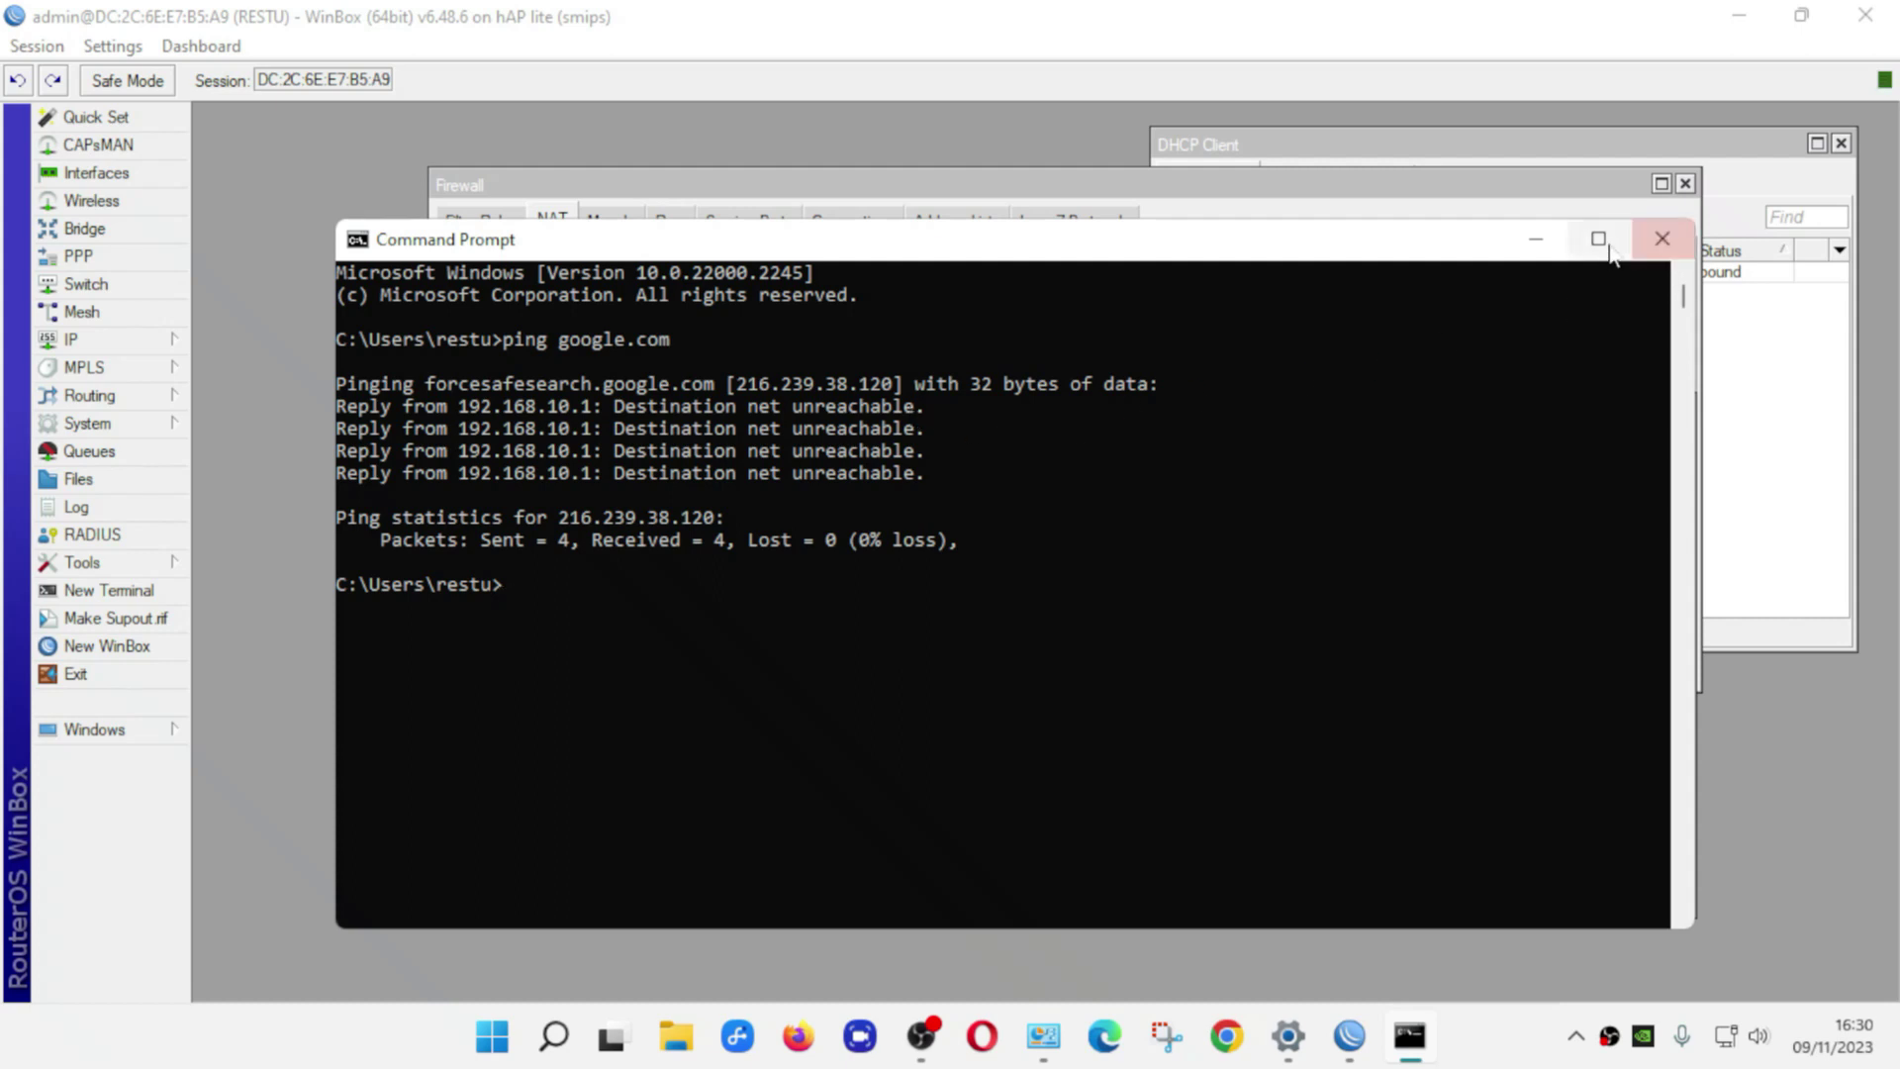
left_click(1661, 242)
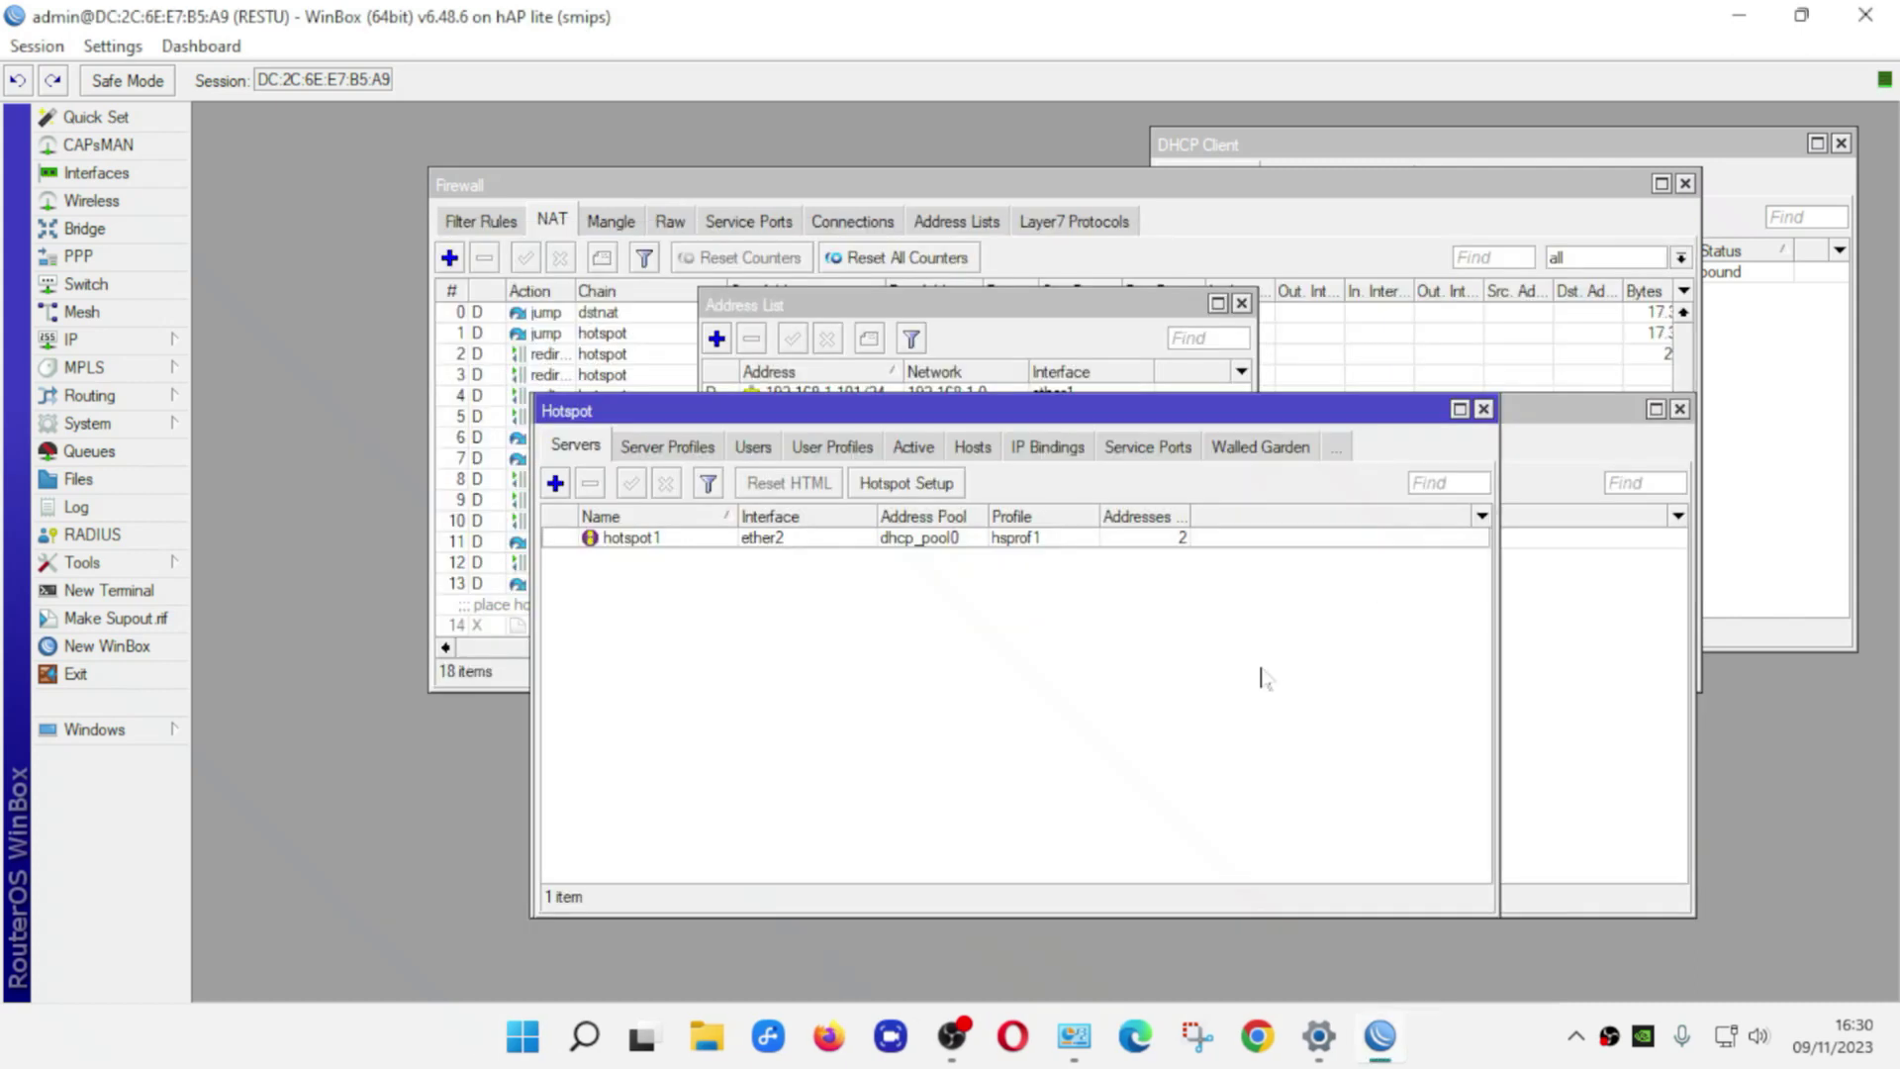
Start a maximized Chrome Guest window, then bring WinBox back to the front
left_click(1254, 1055)
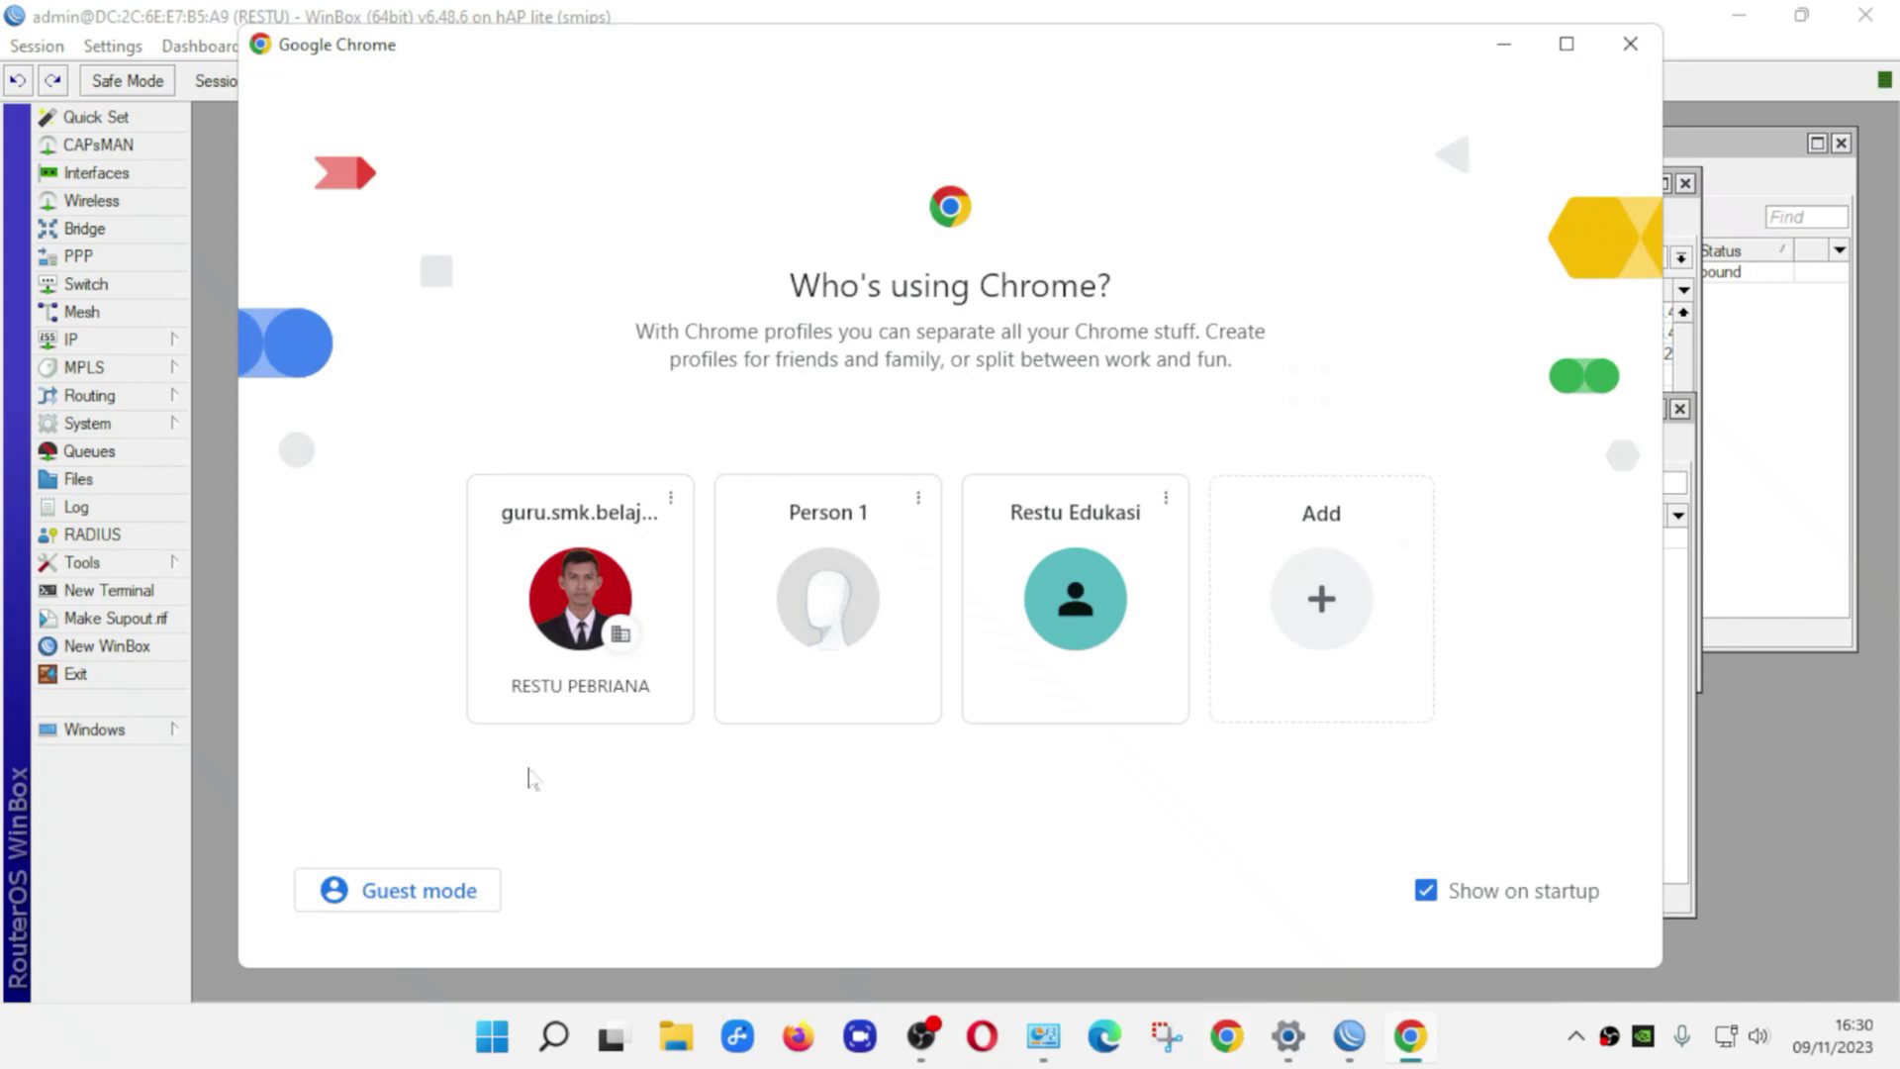
left_click(424, 890)
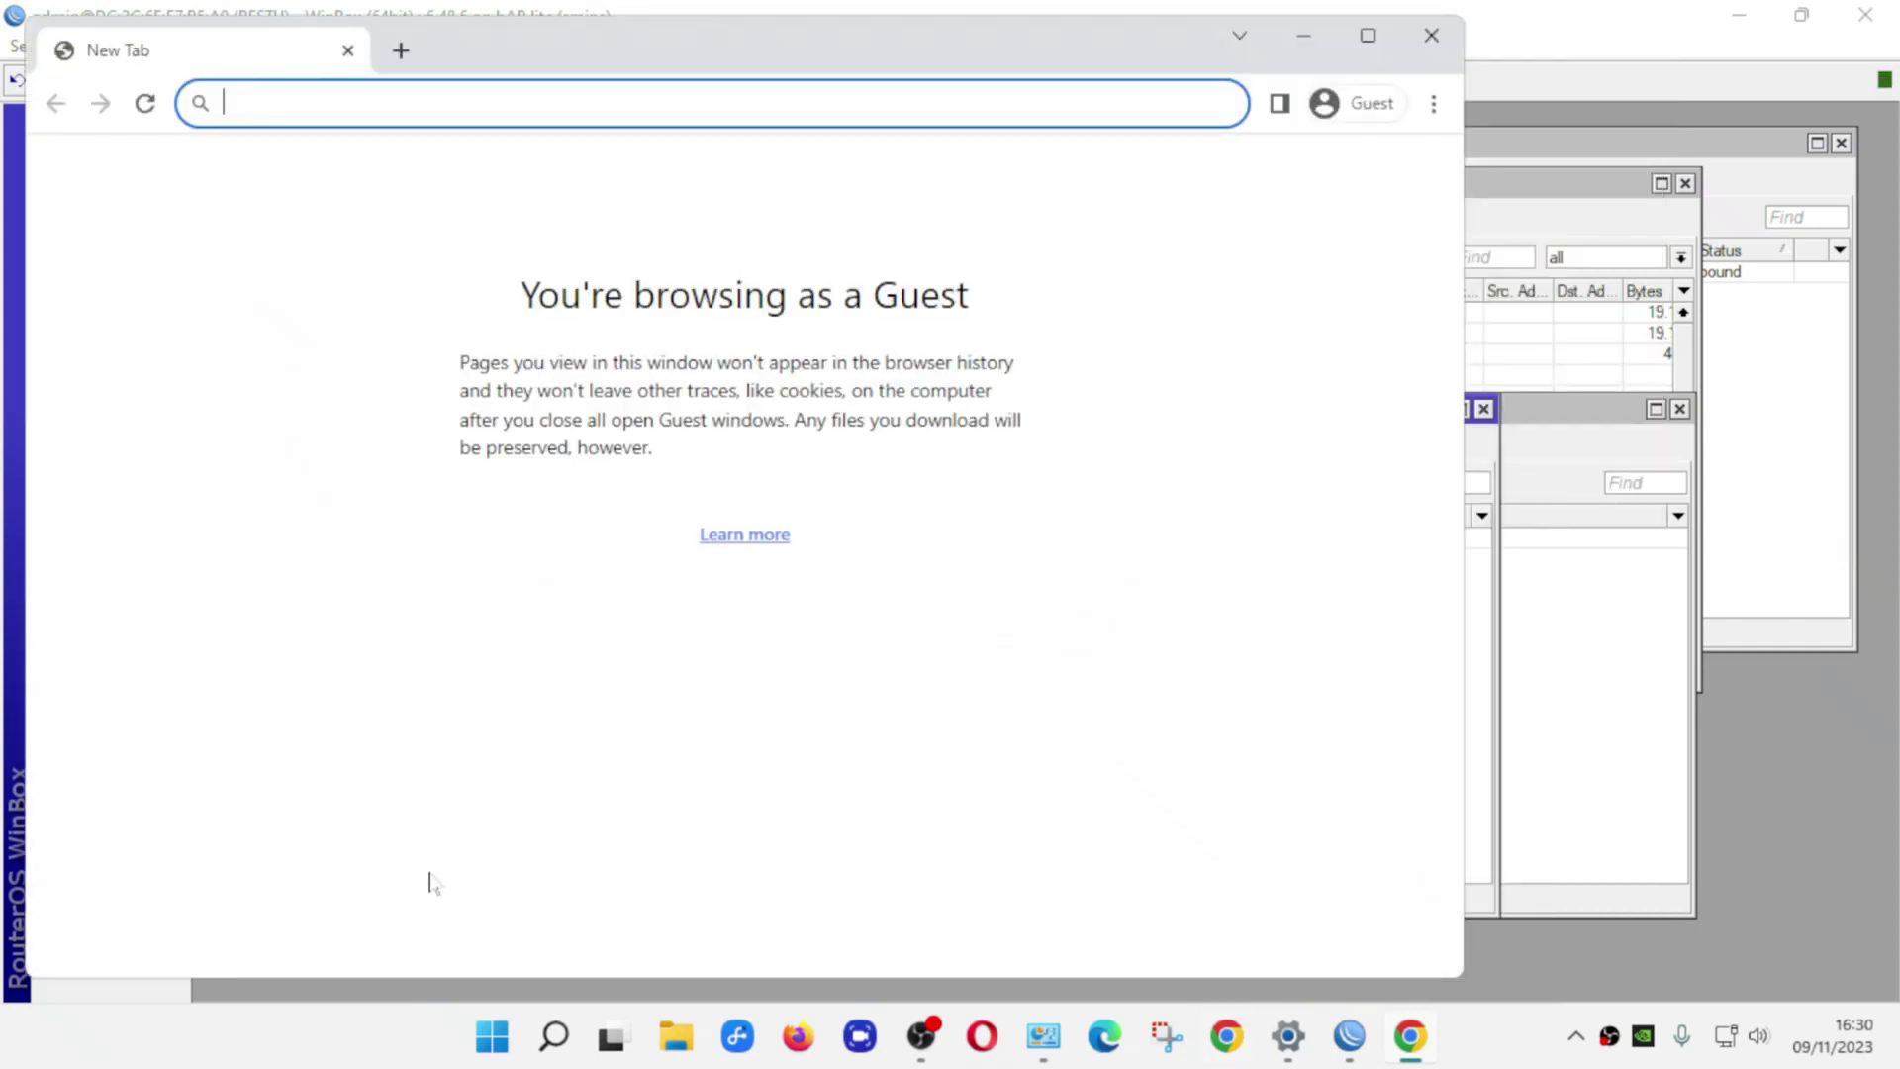
left_click(1368, 36)
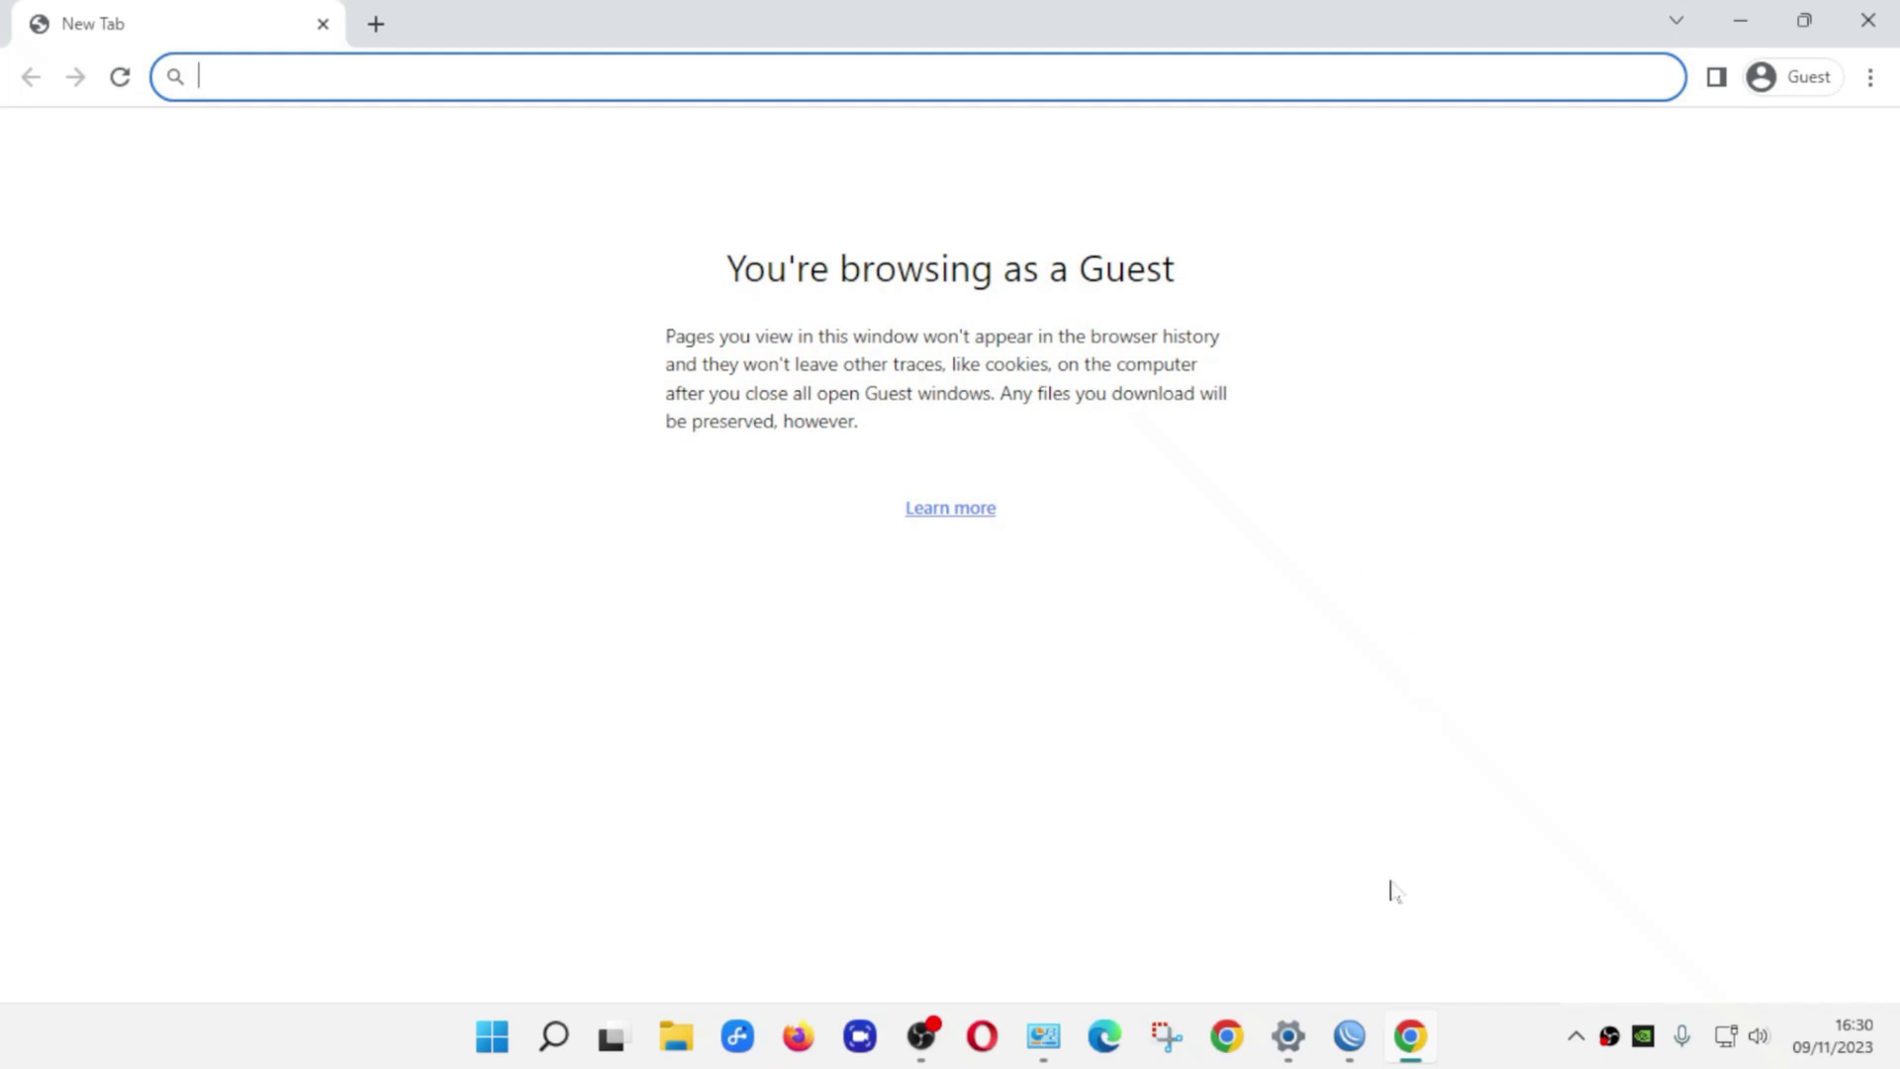
left_click(1354, 1036)
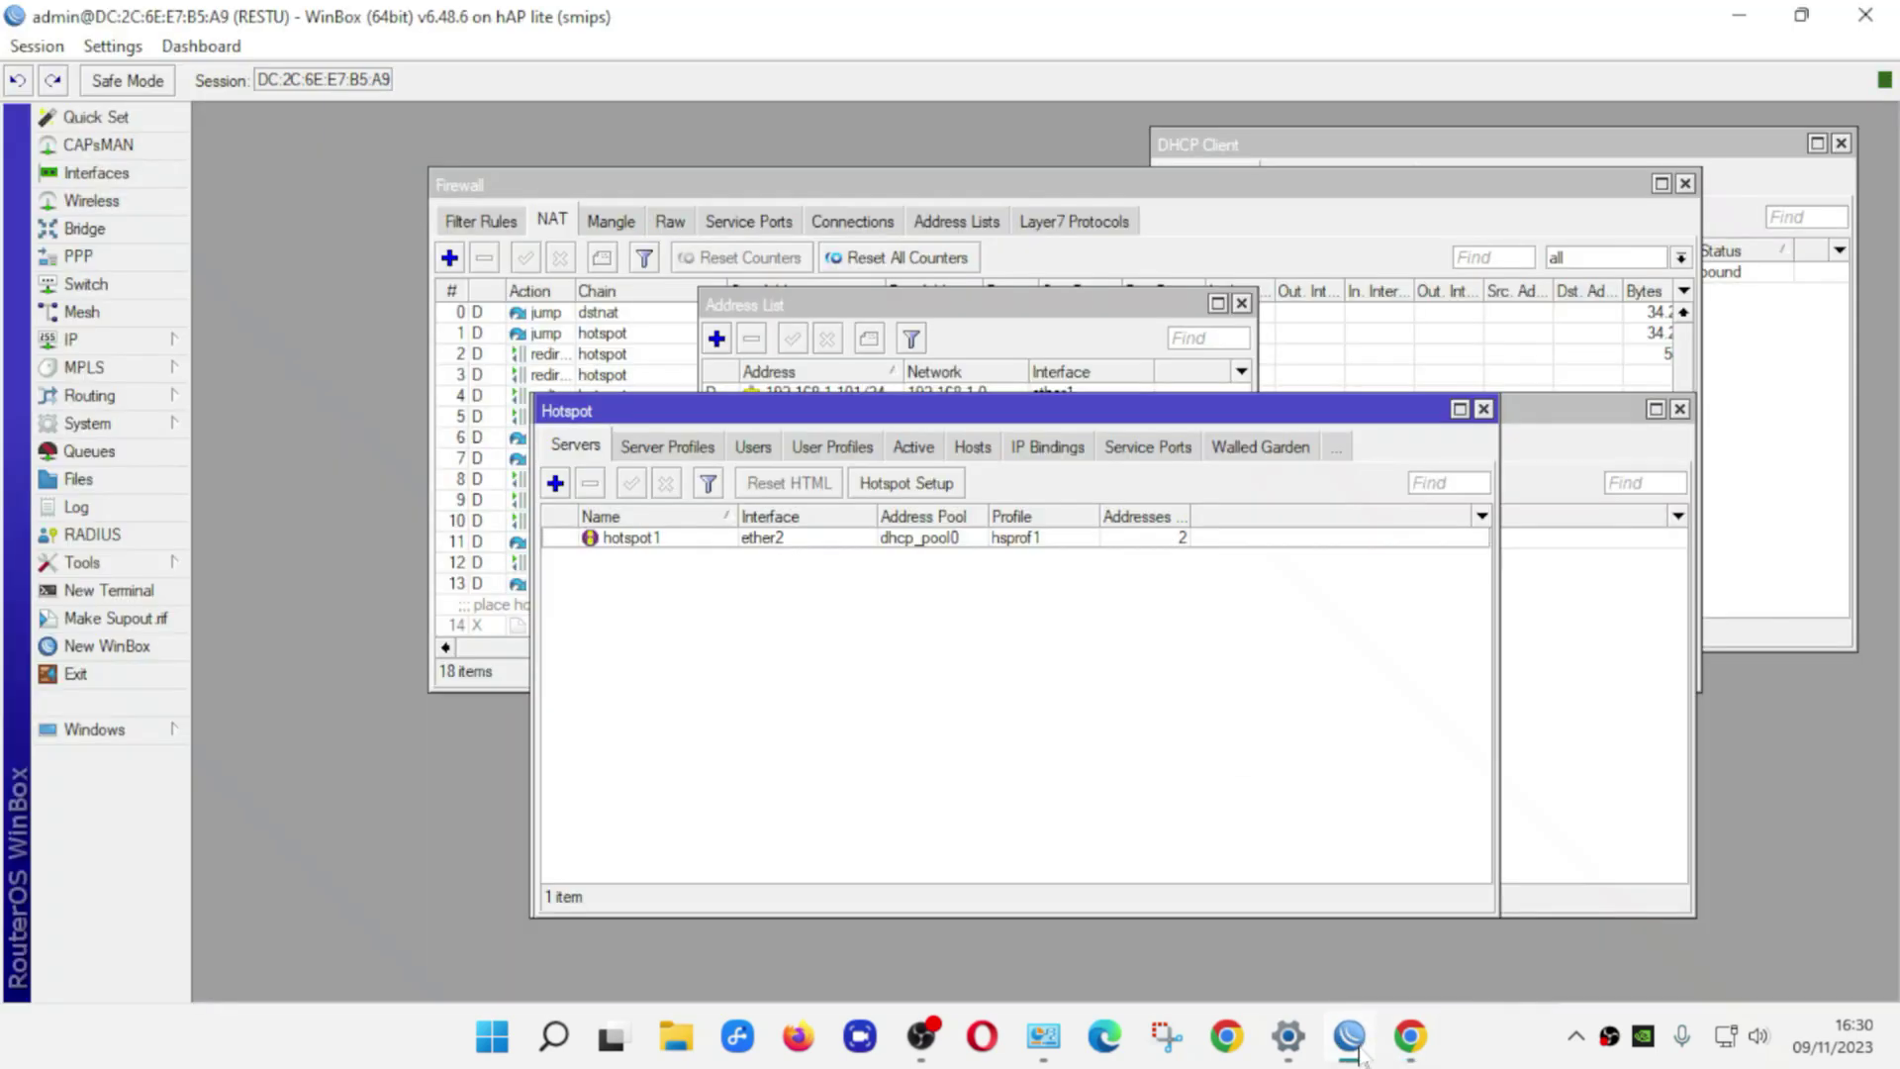
Inspect hotspot profile hsprof1 with DNS name restu.net, then return to the Chrome guest window
left_click(657, 454)
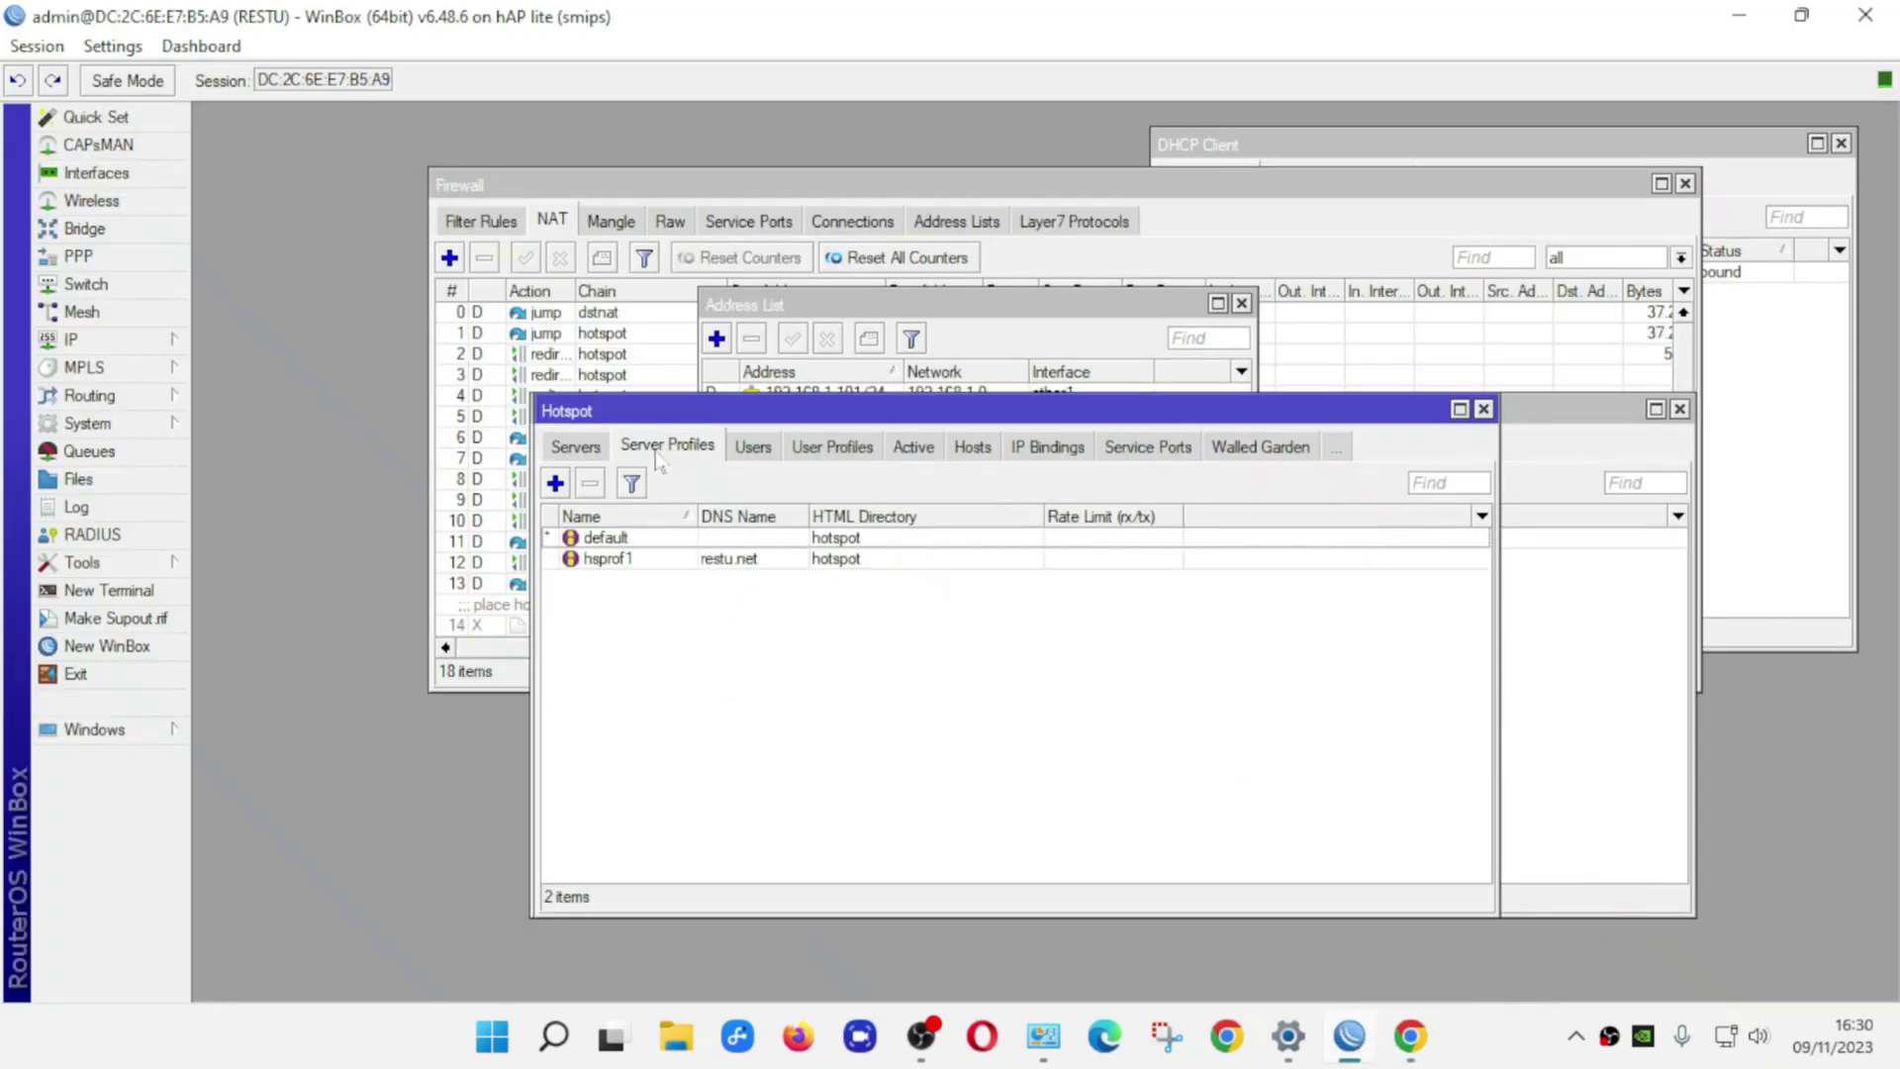
left_click(724, 562)
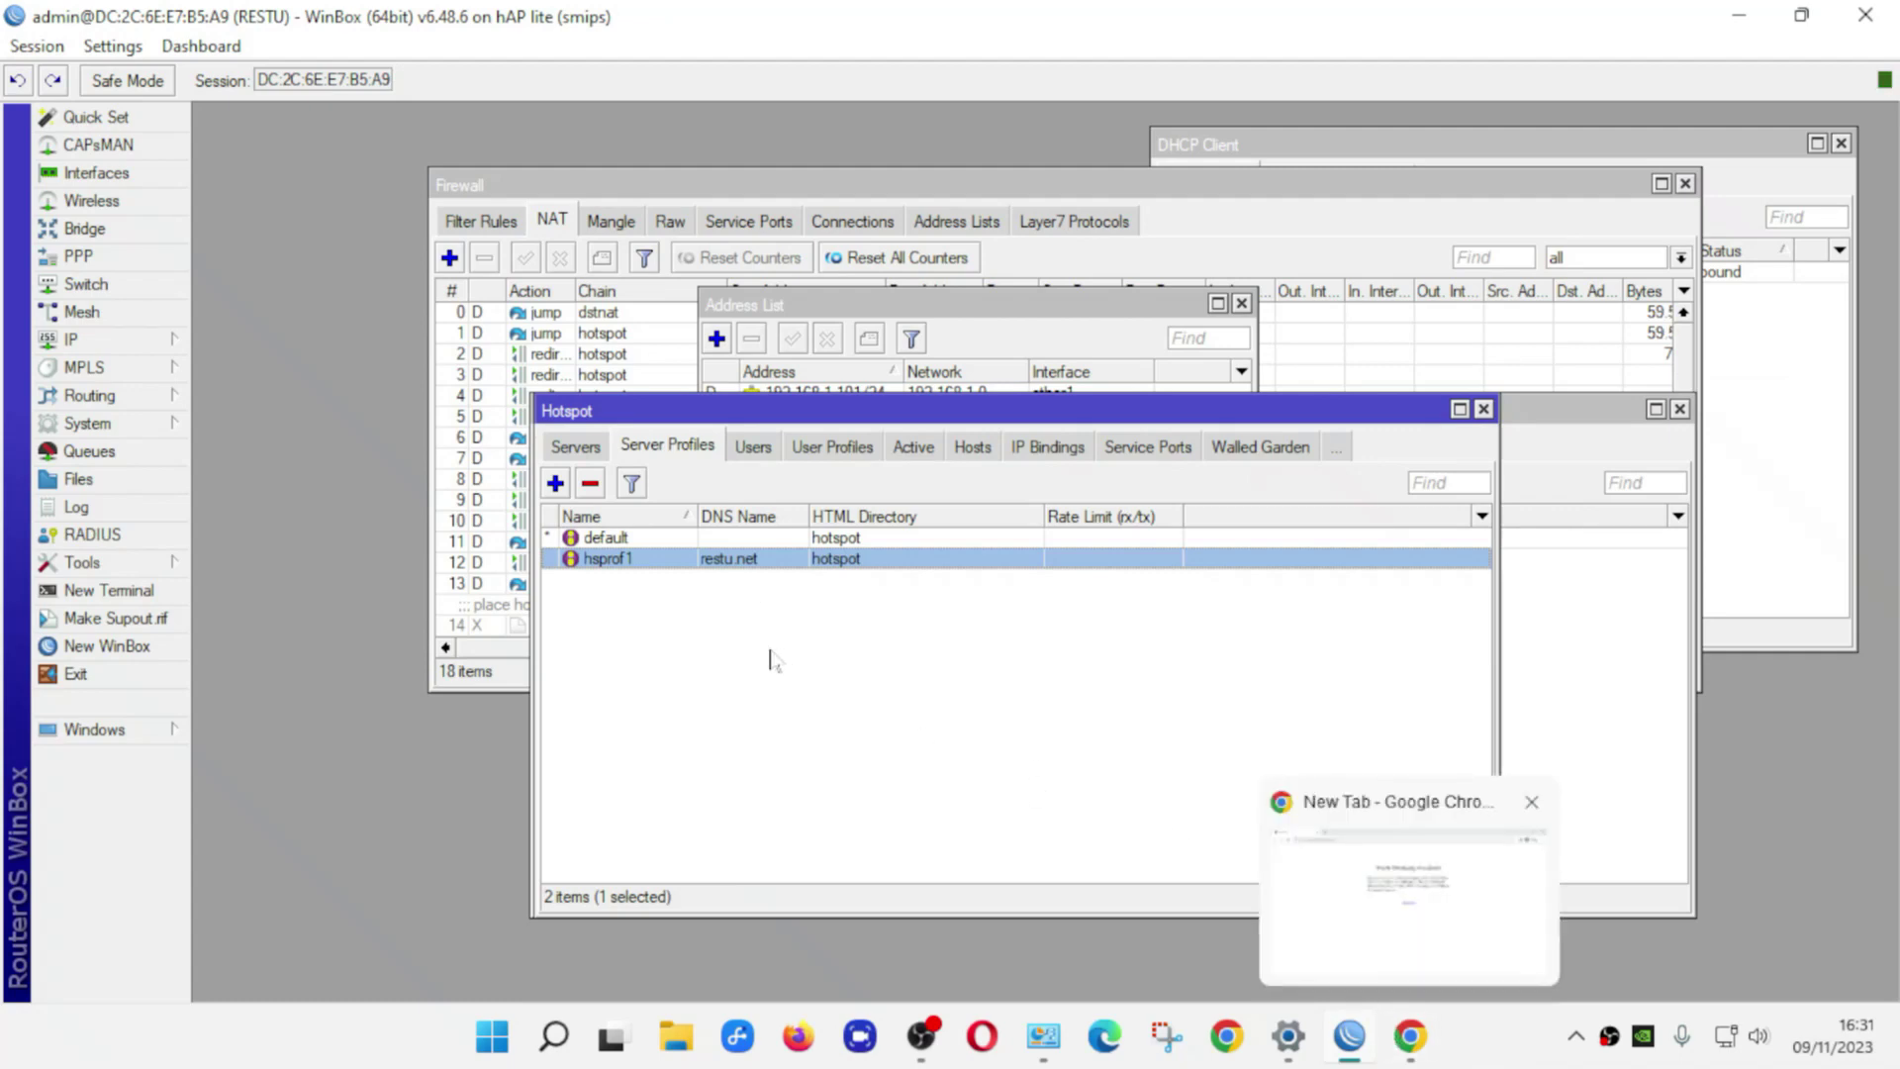
left_click(1415, 1042)
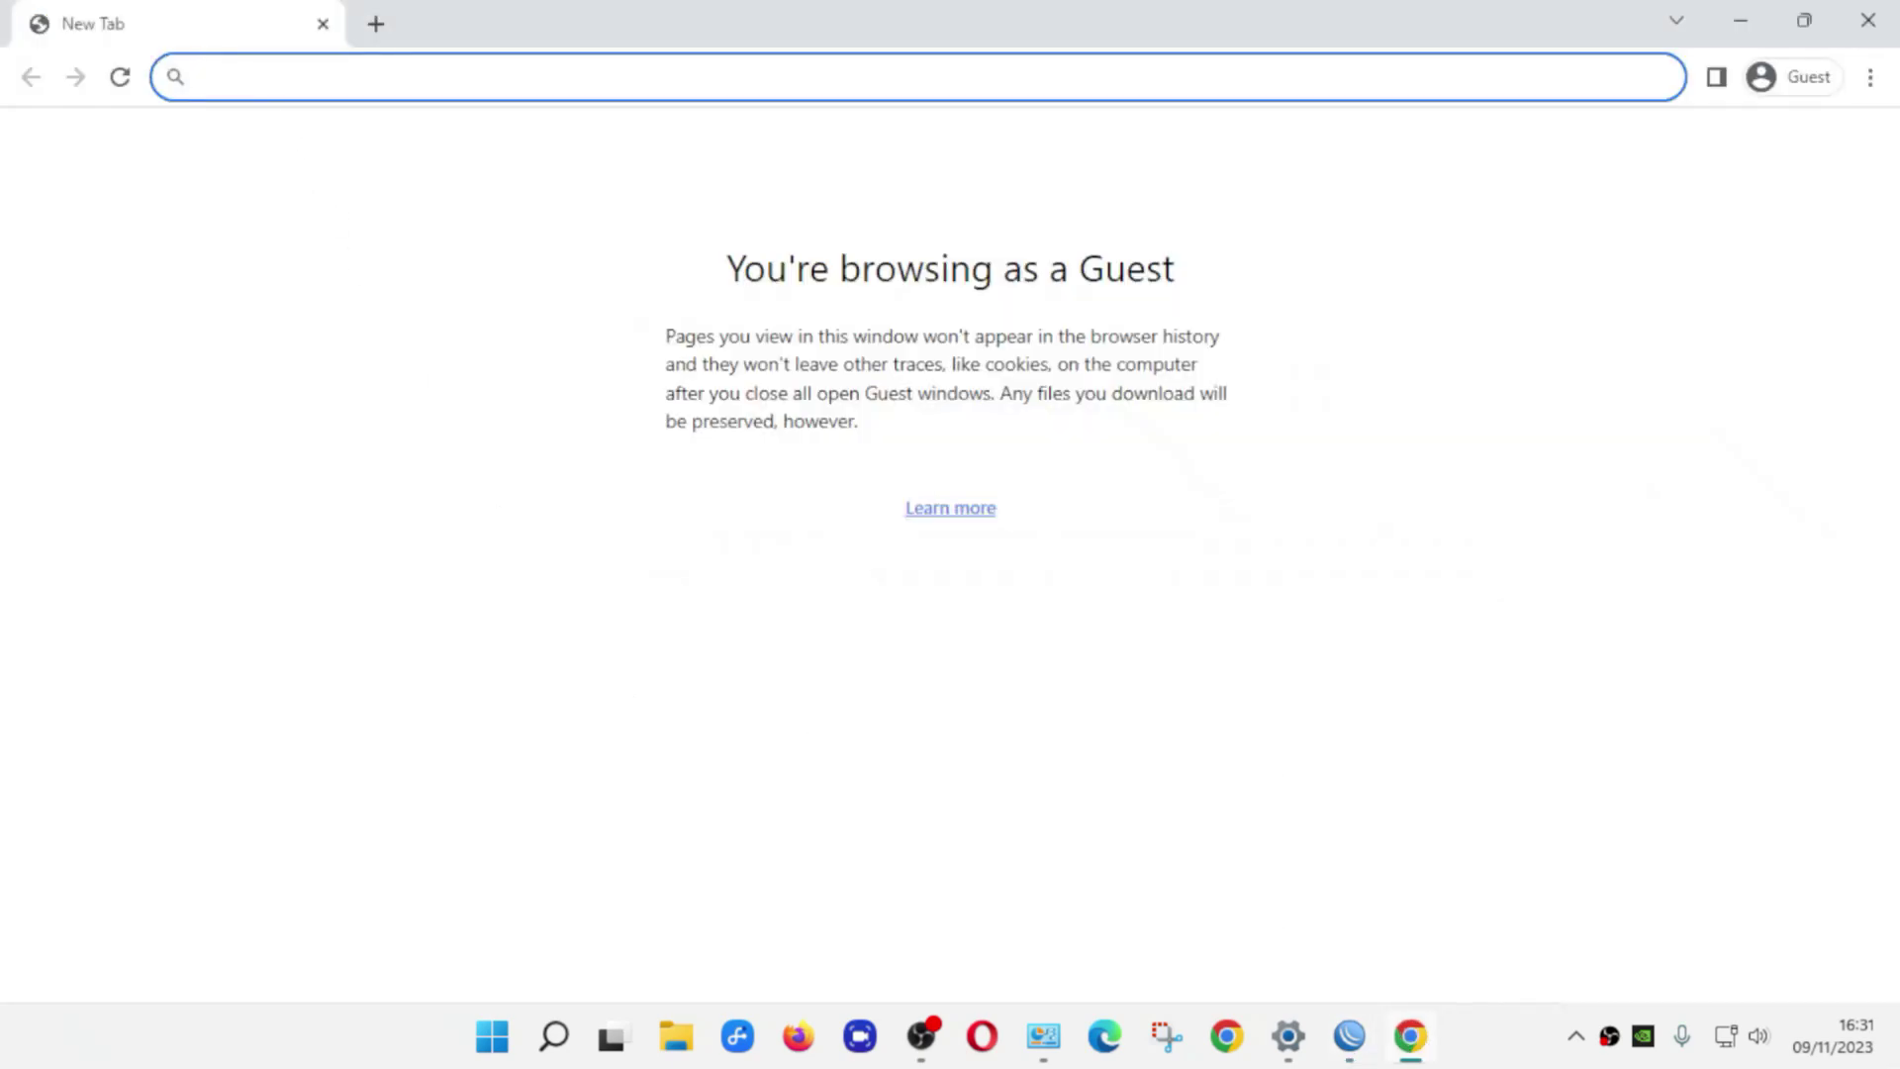
Load restu.net in Chrome to reach the MikroTik hotspot login page, then switch back to WinBox
type("restu")
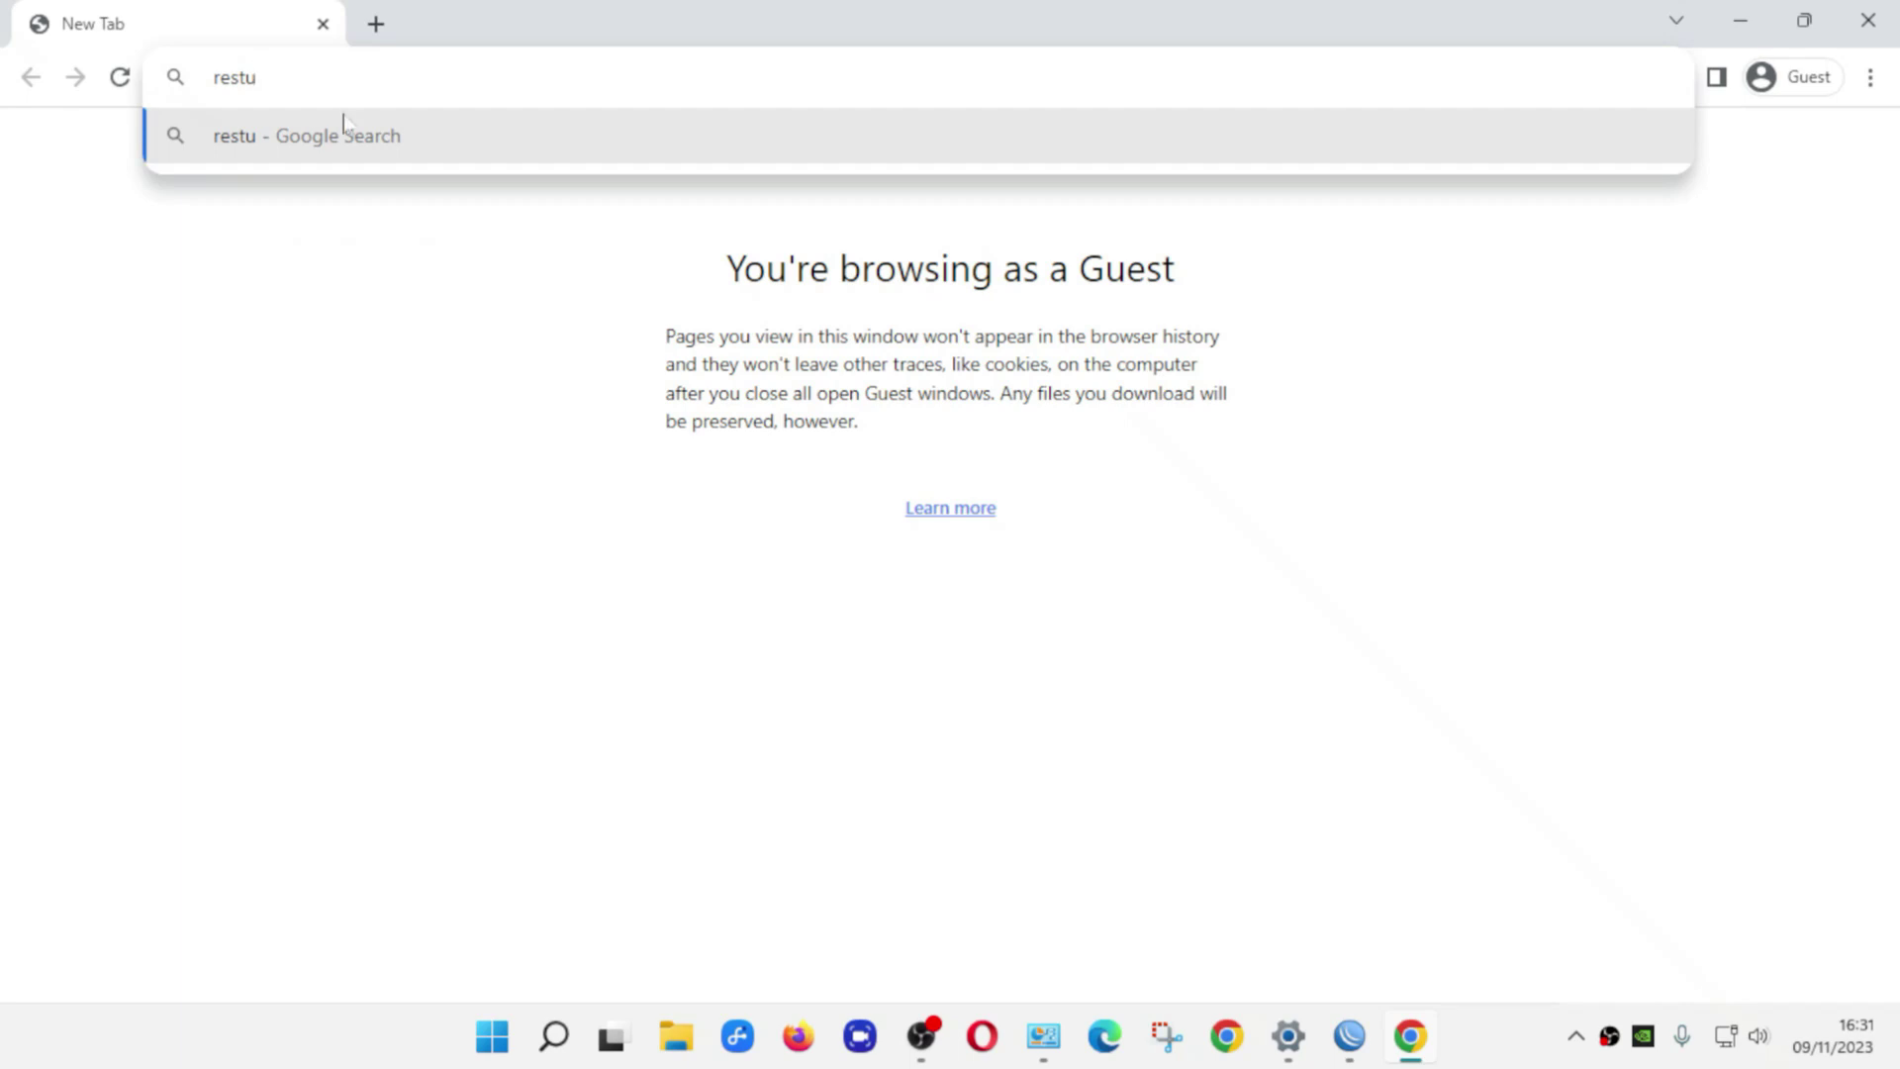
type(".net")
left_click(345, 123)
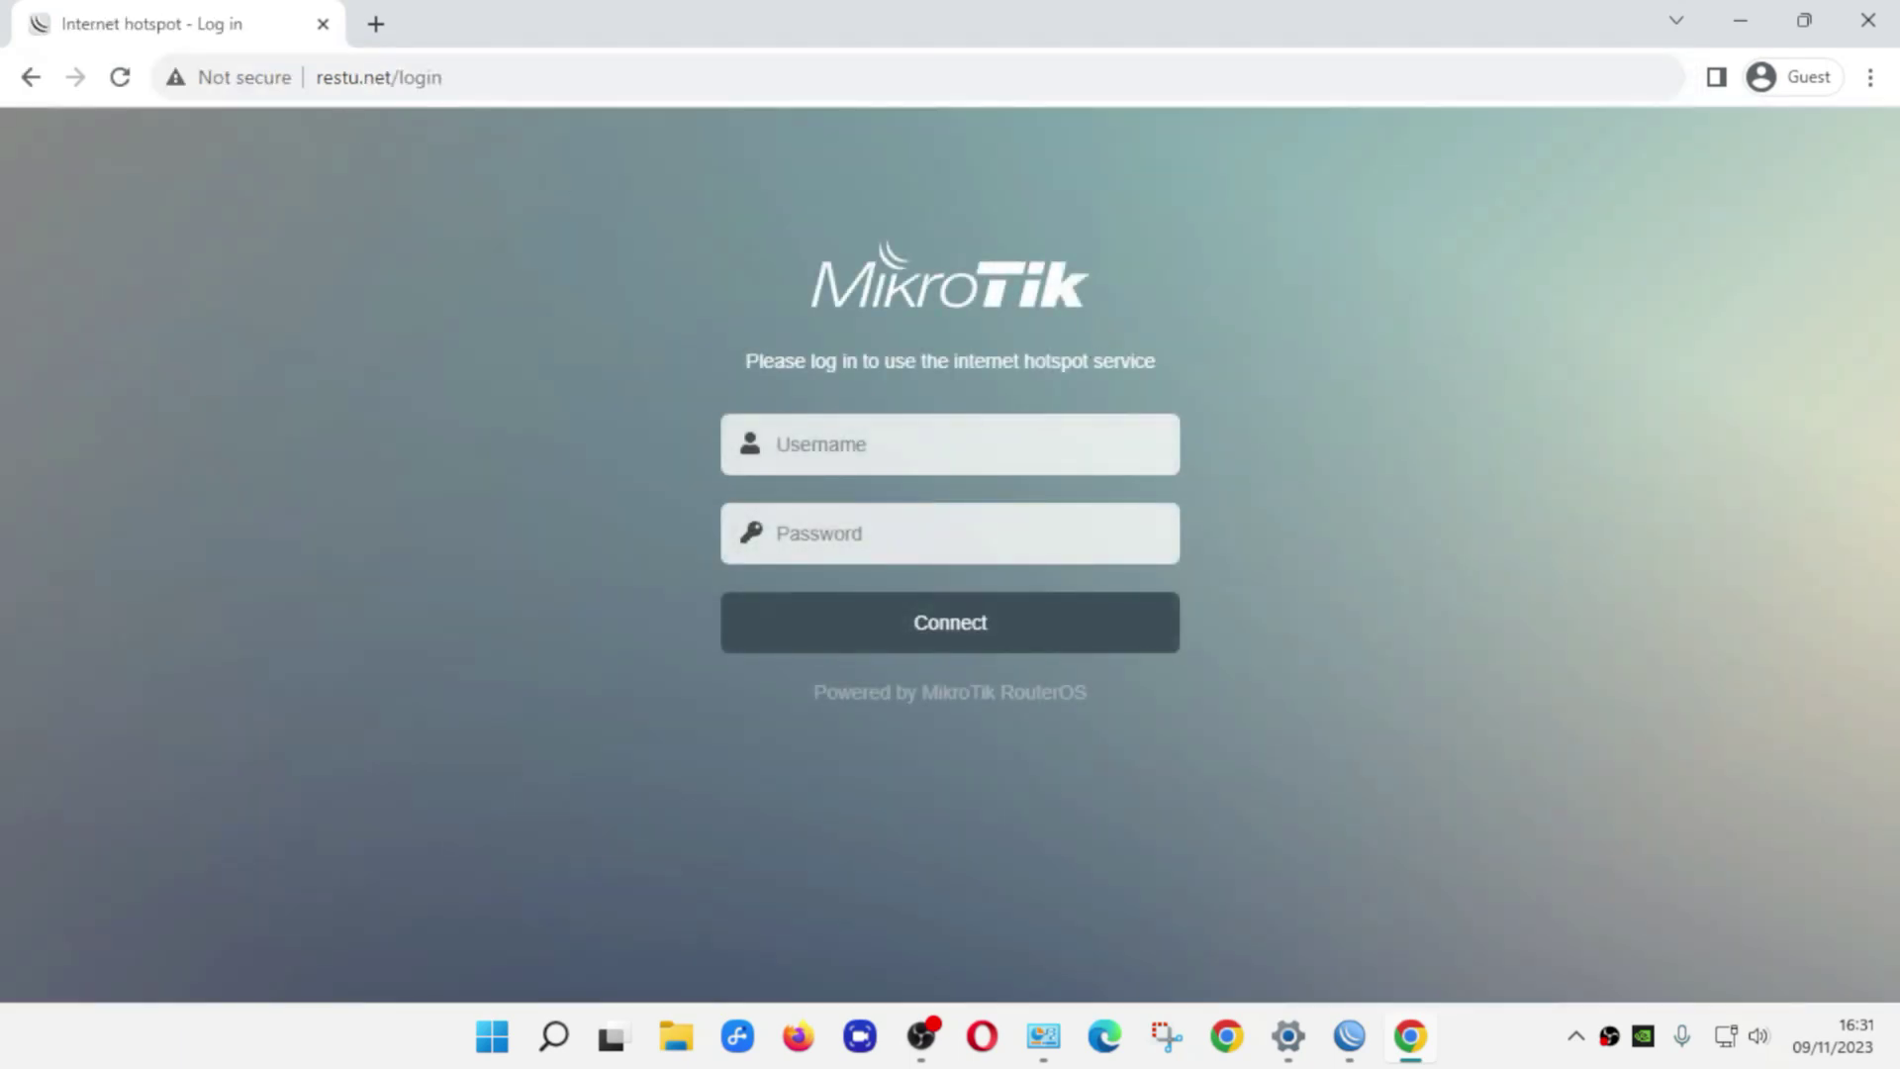
left_click(989, 445)
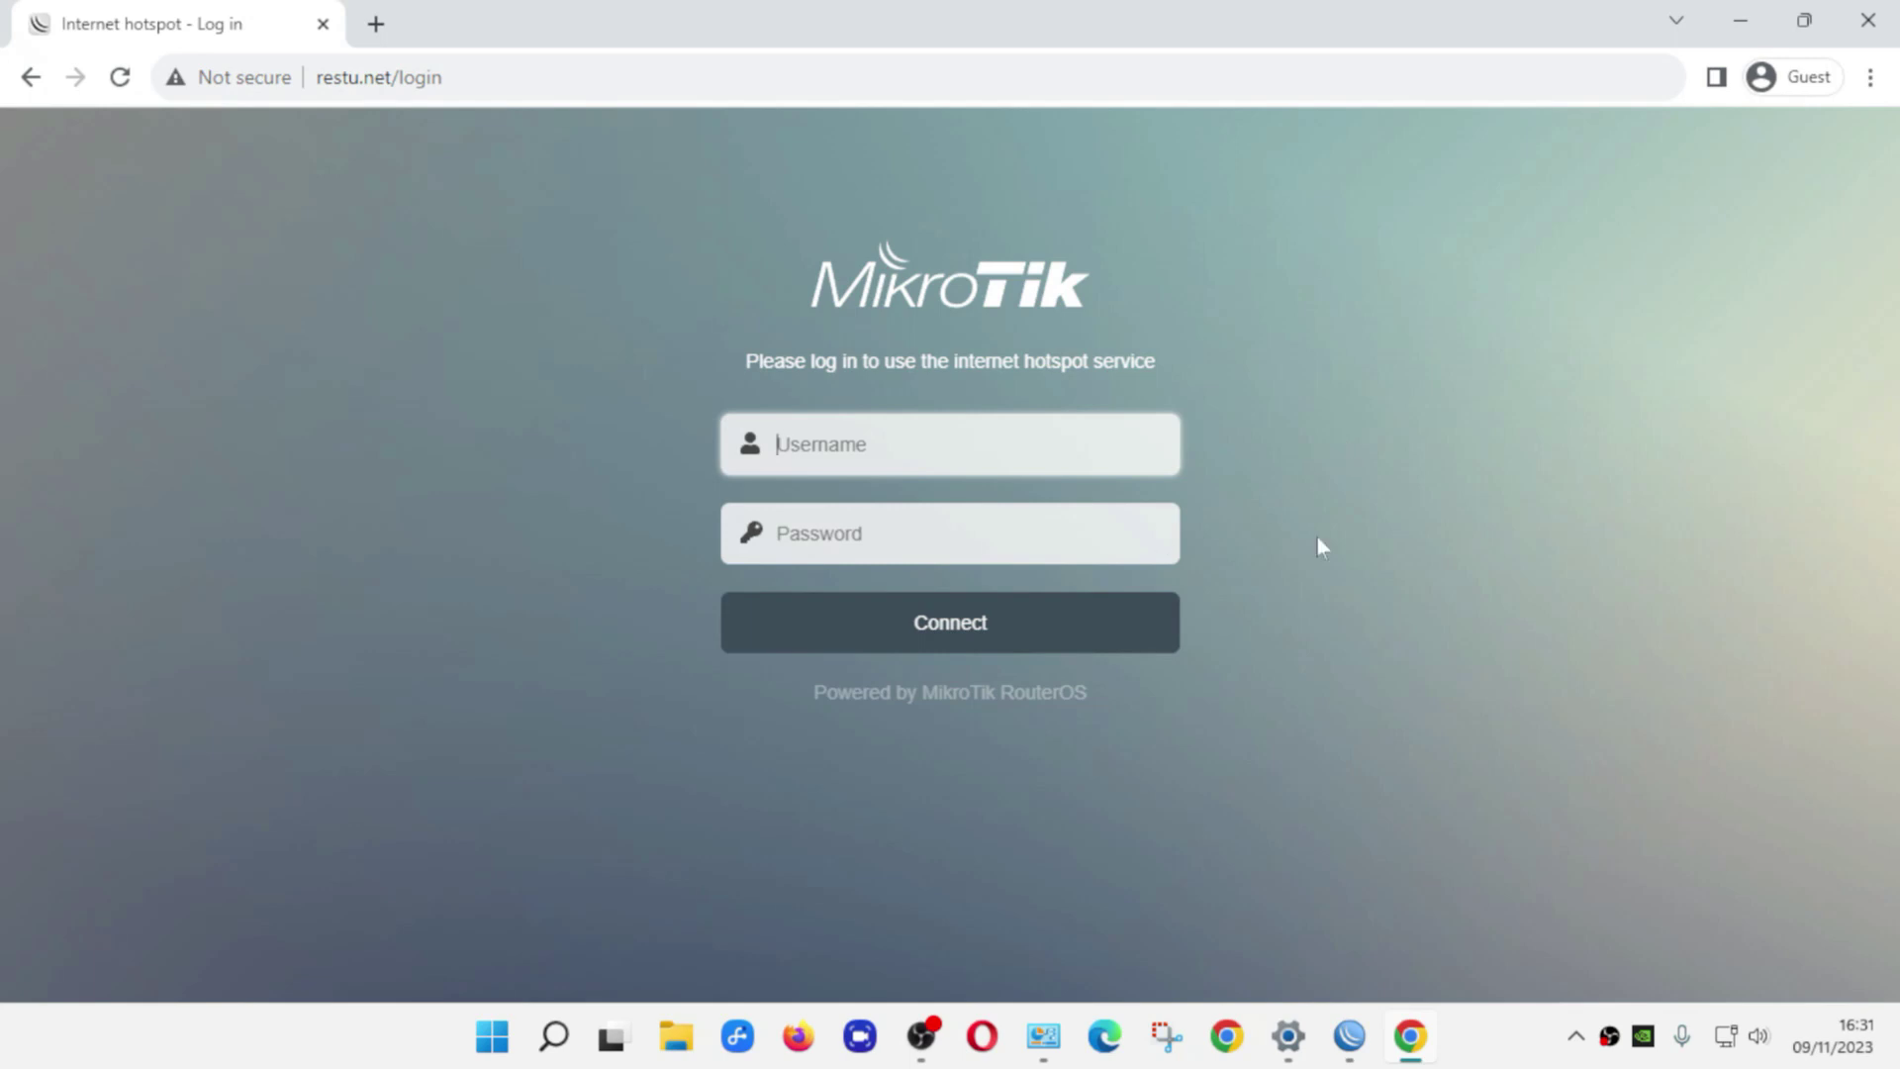
mouse_move(1360, 1041)
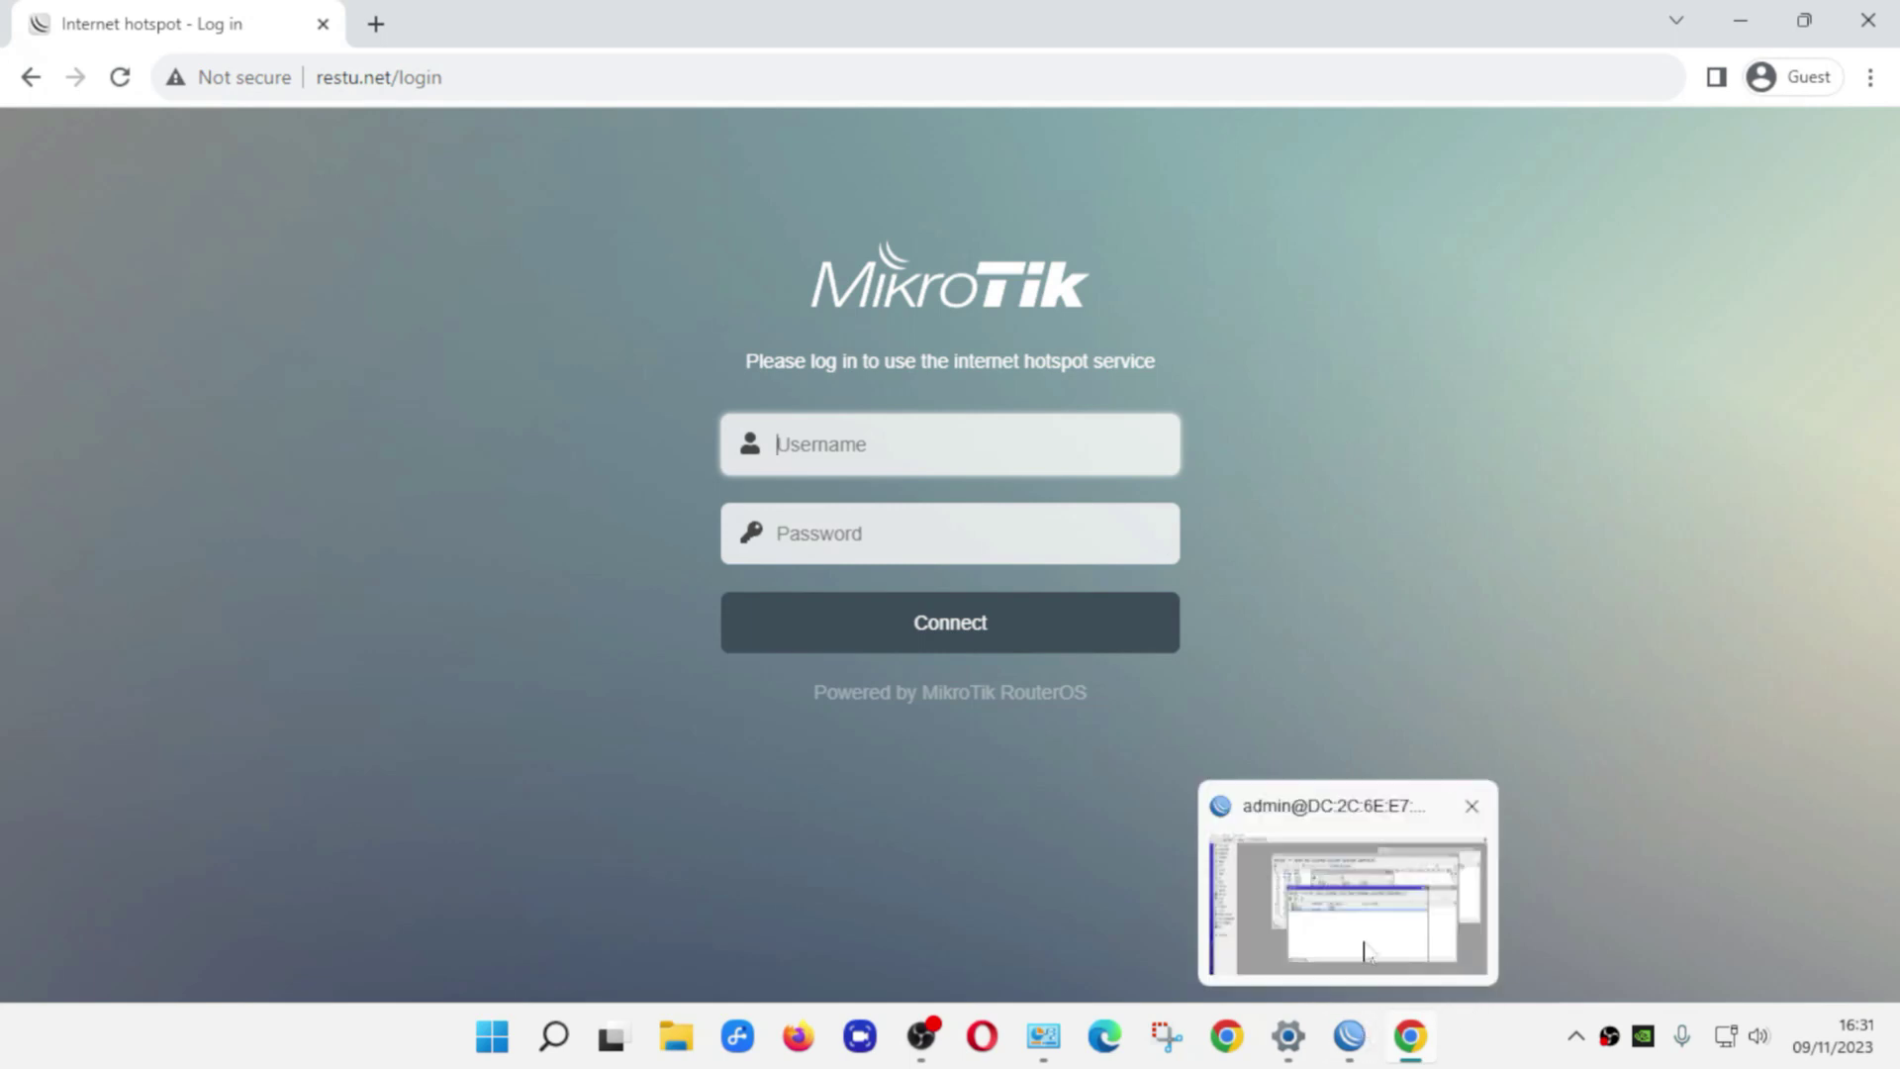
left_click(1286, 890)
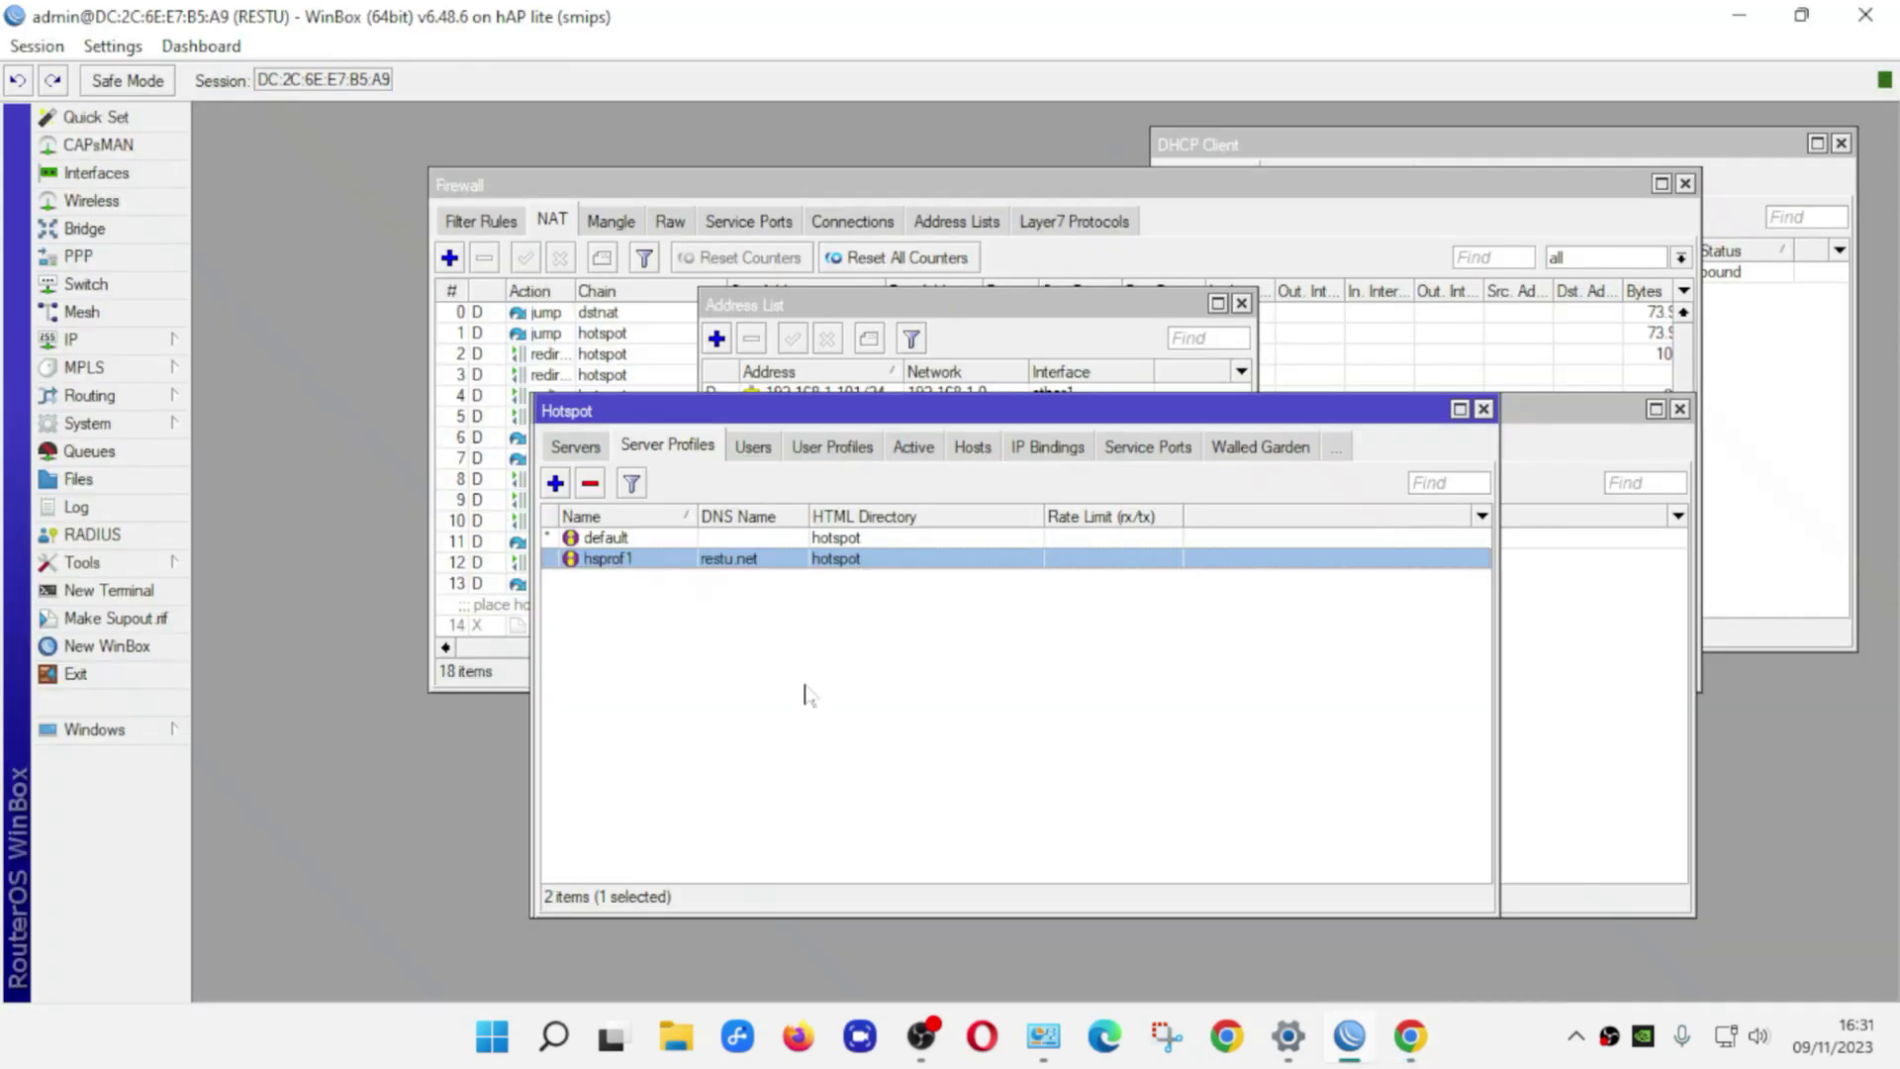
Compare the Hotspot Users and User Profiles tabs, then select user admin
left_click(751, 446)
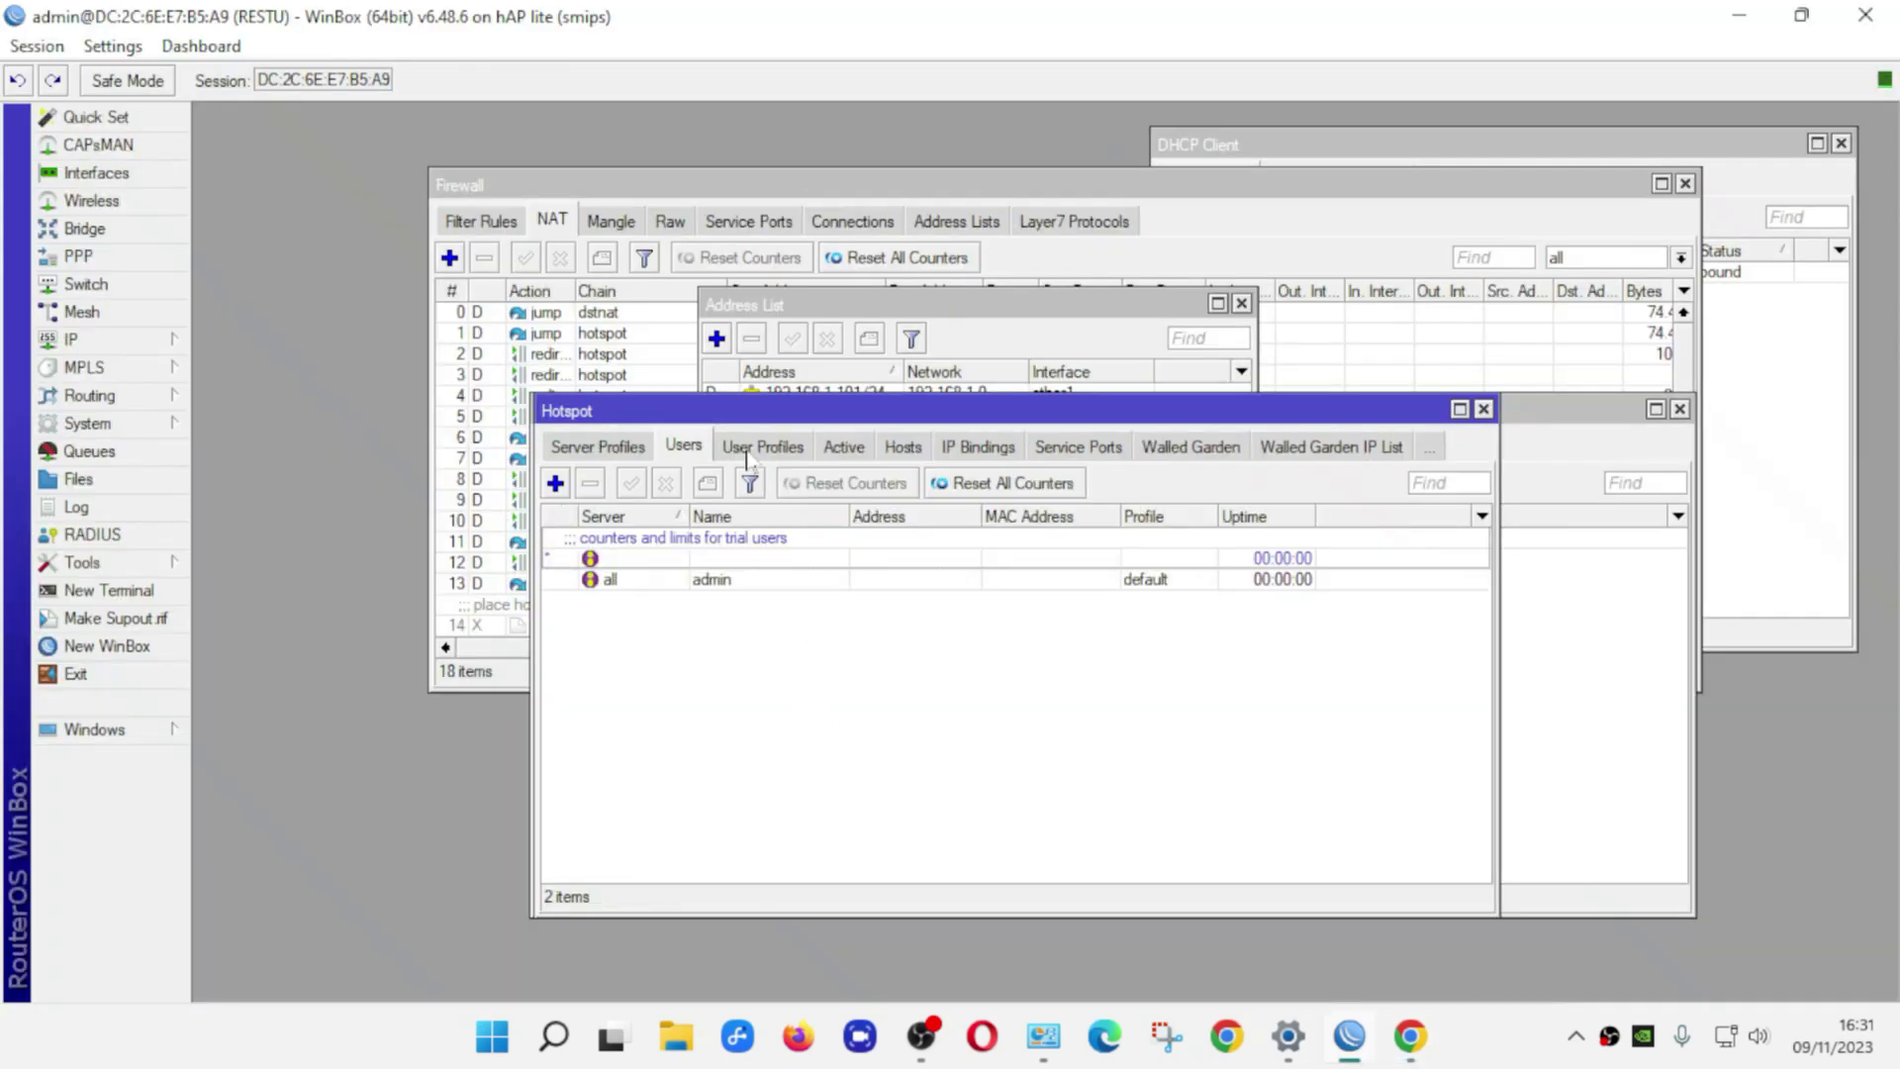
left_click(749, 450)
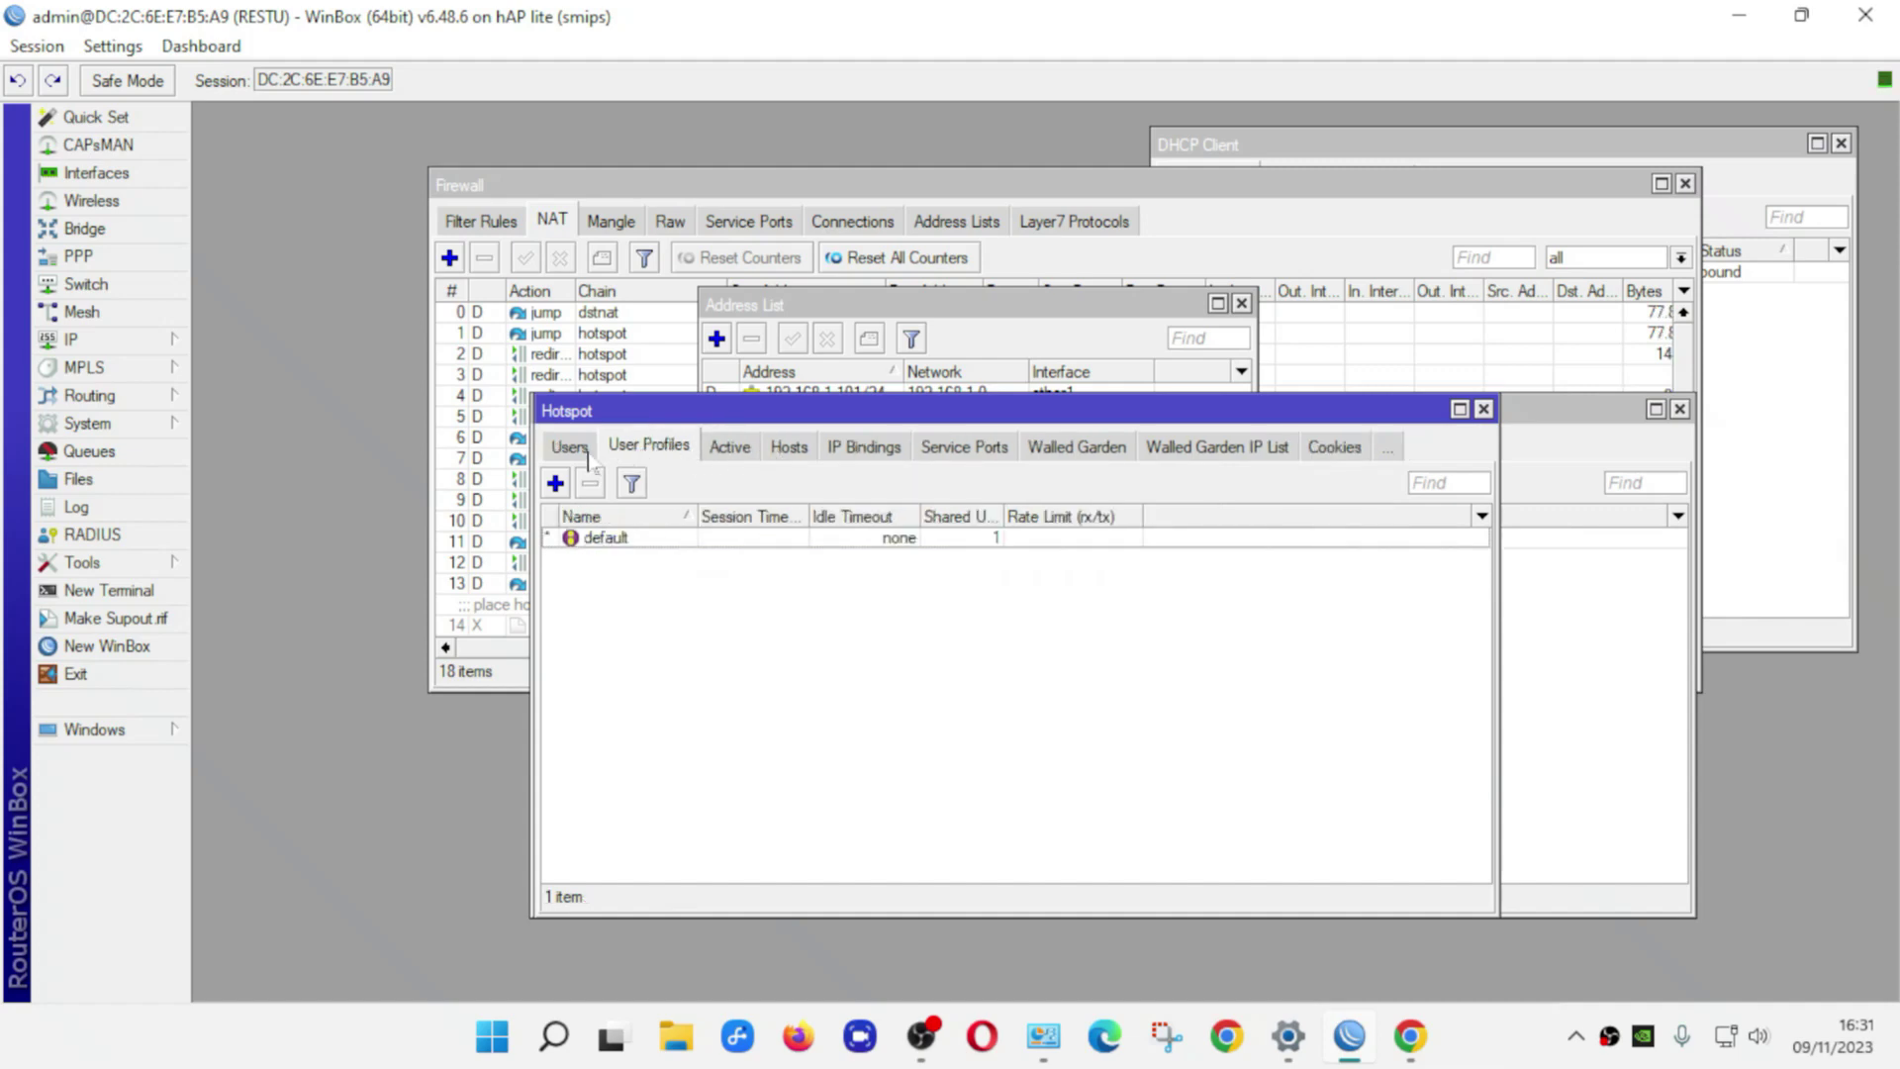
left_click(586, 450)
left_click(700, 587)
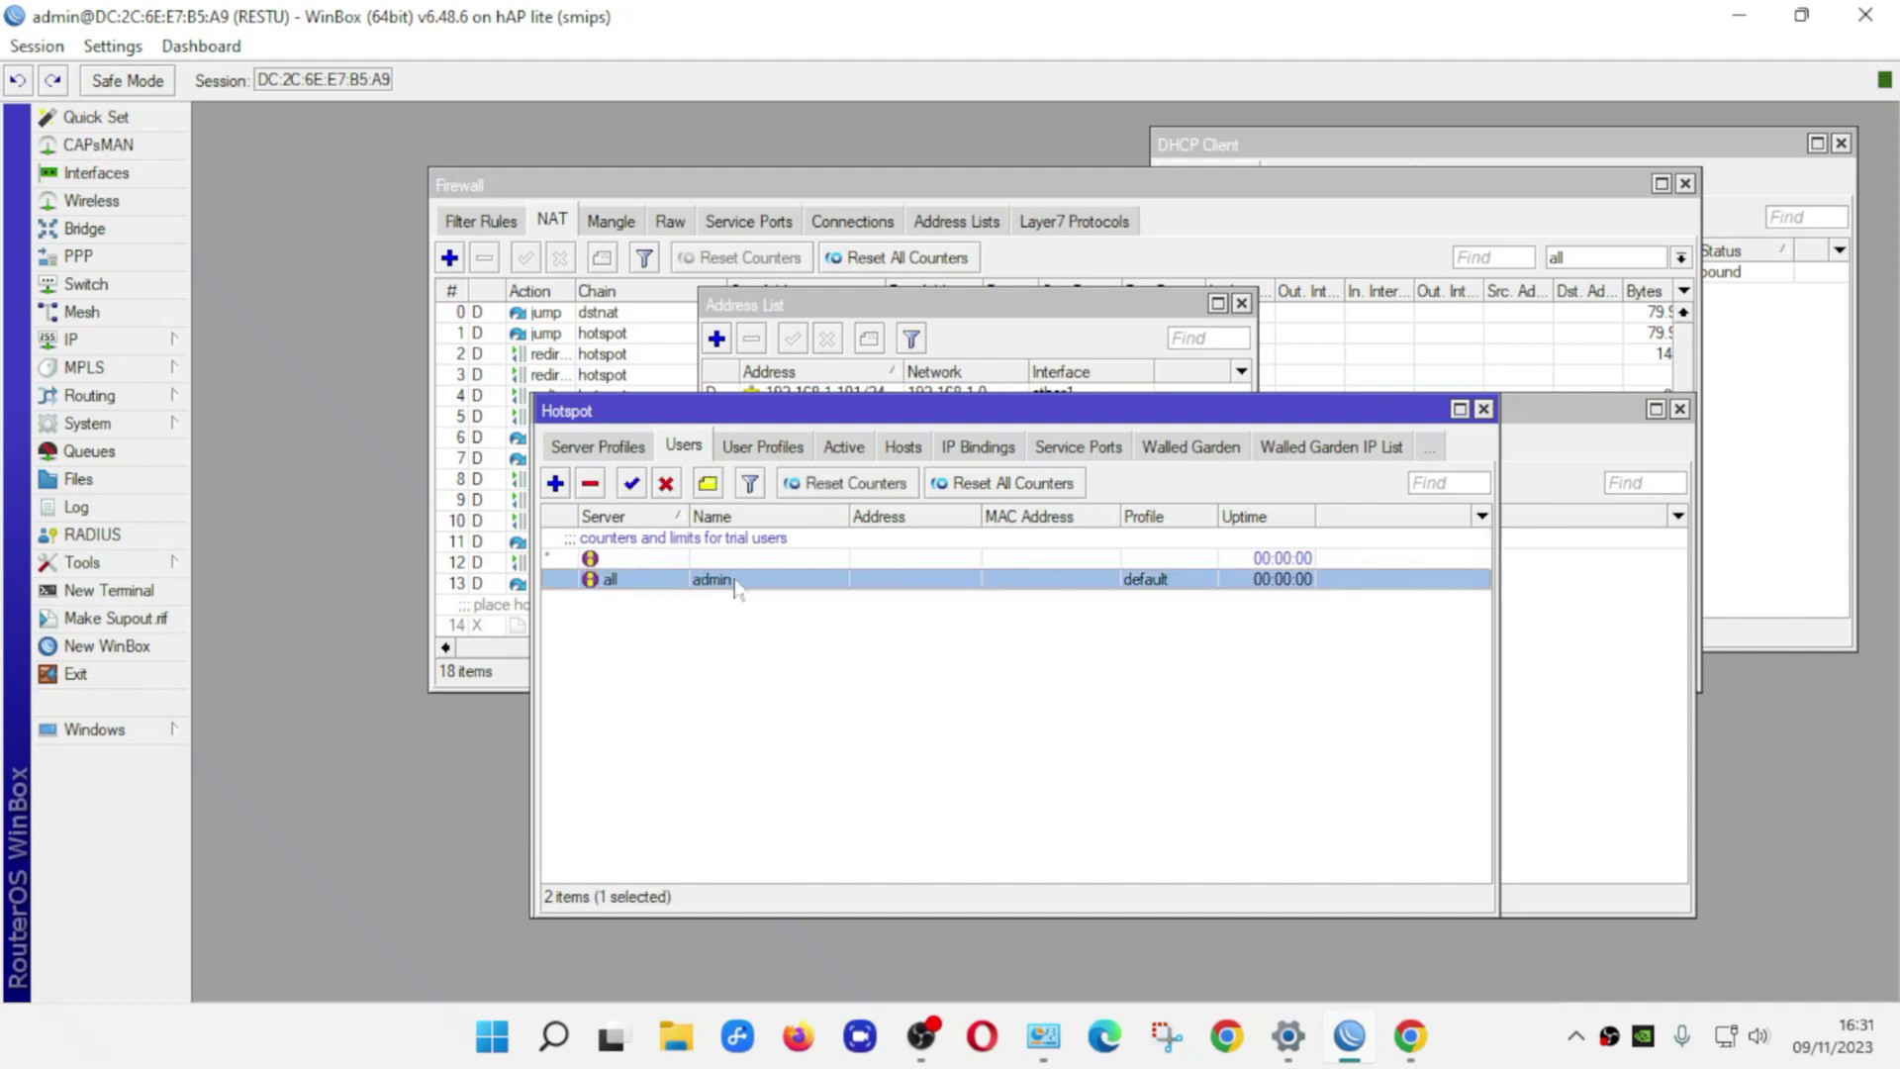
Review admin's name and password settings, then recheck User Profiles and the Users list
double_click(717, 586)
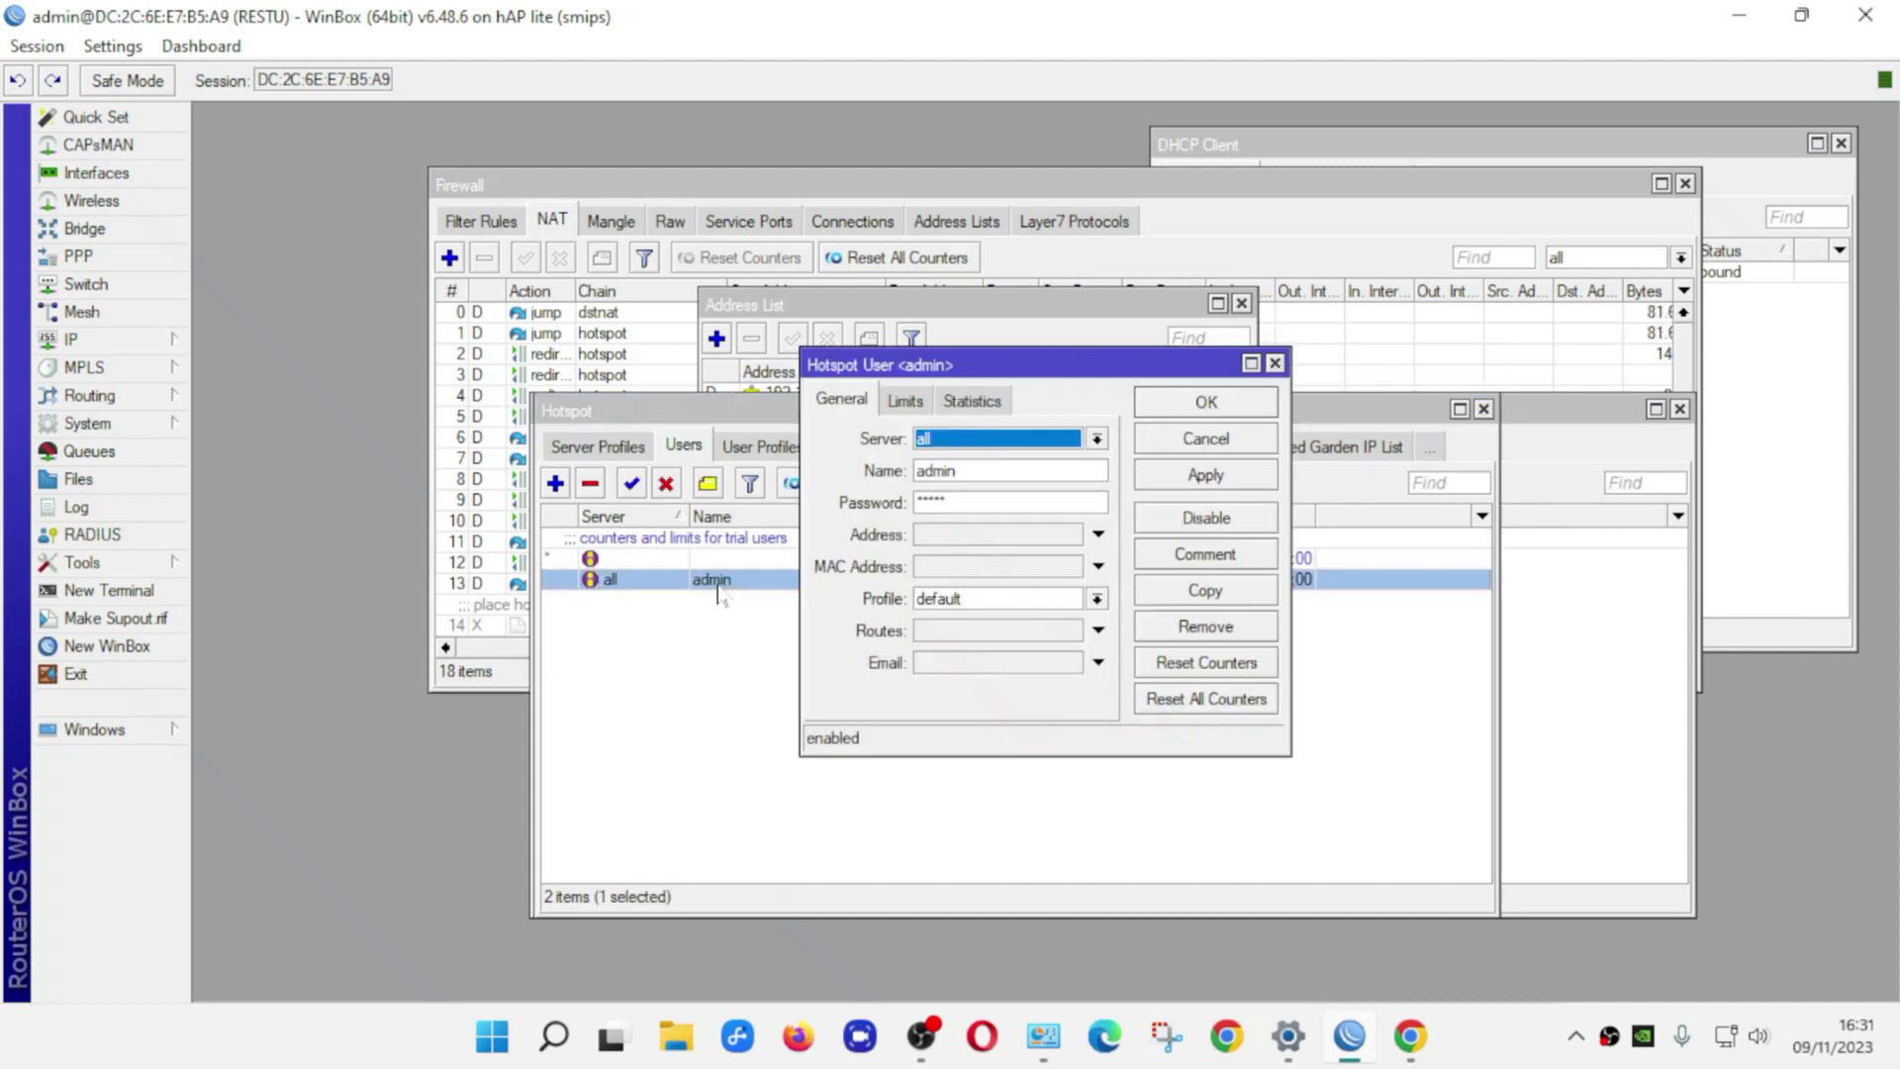
key("Tab")
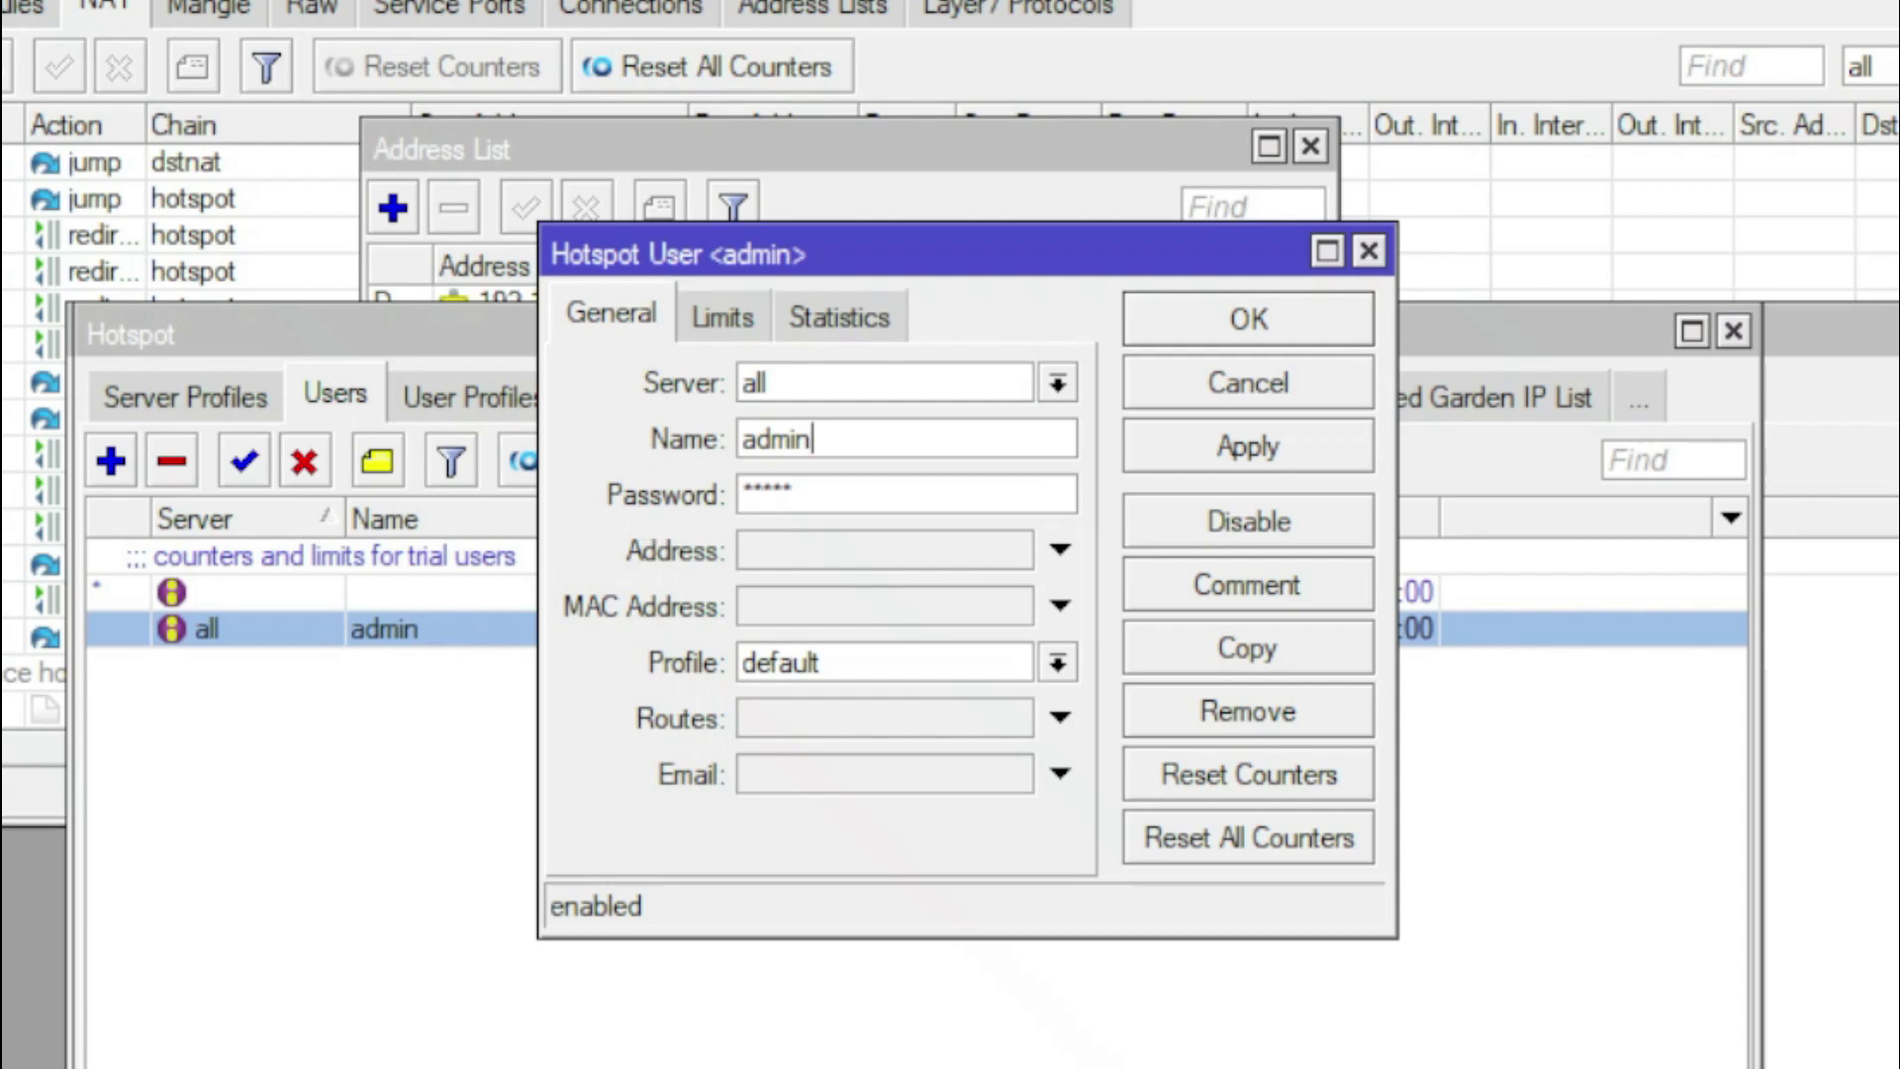
key("Tab")
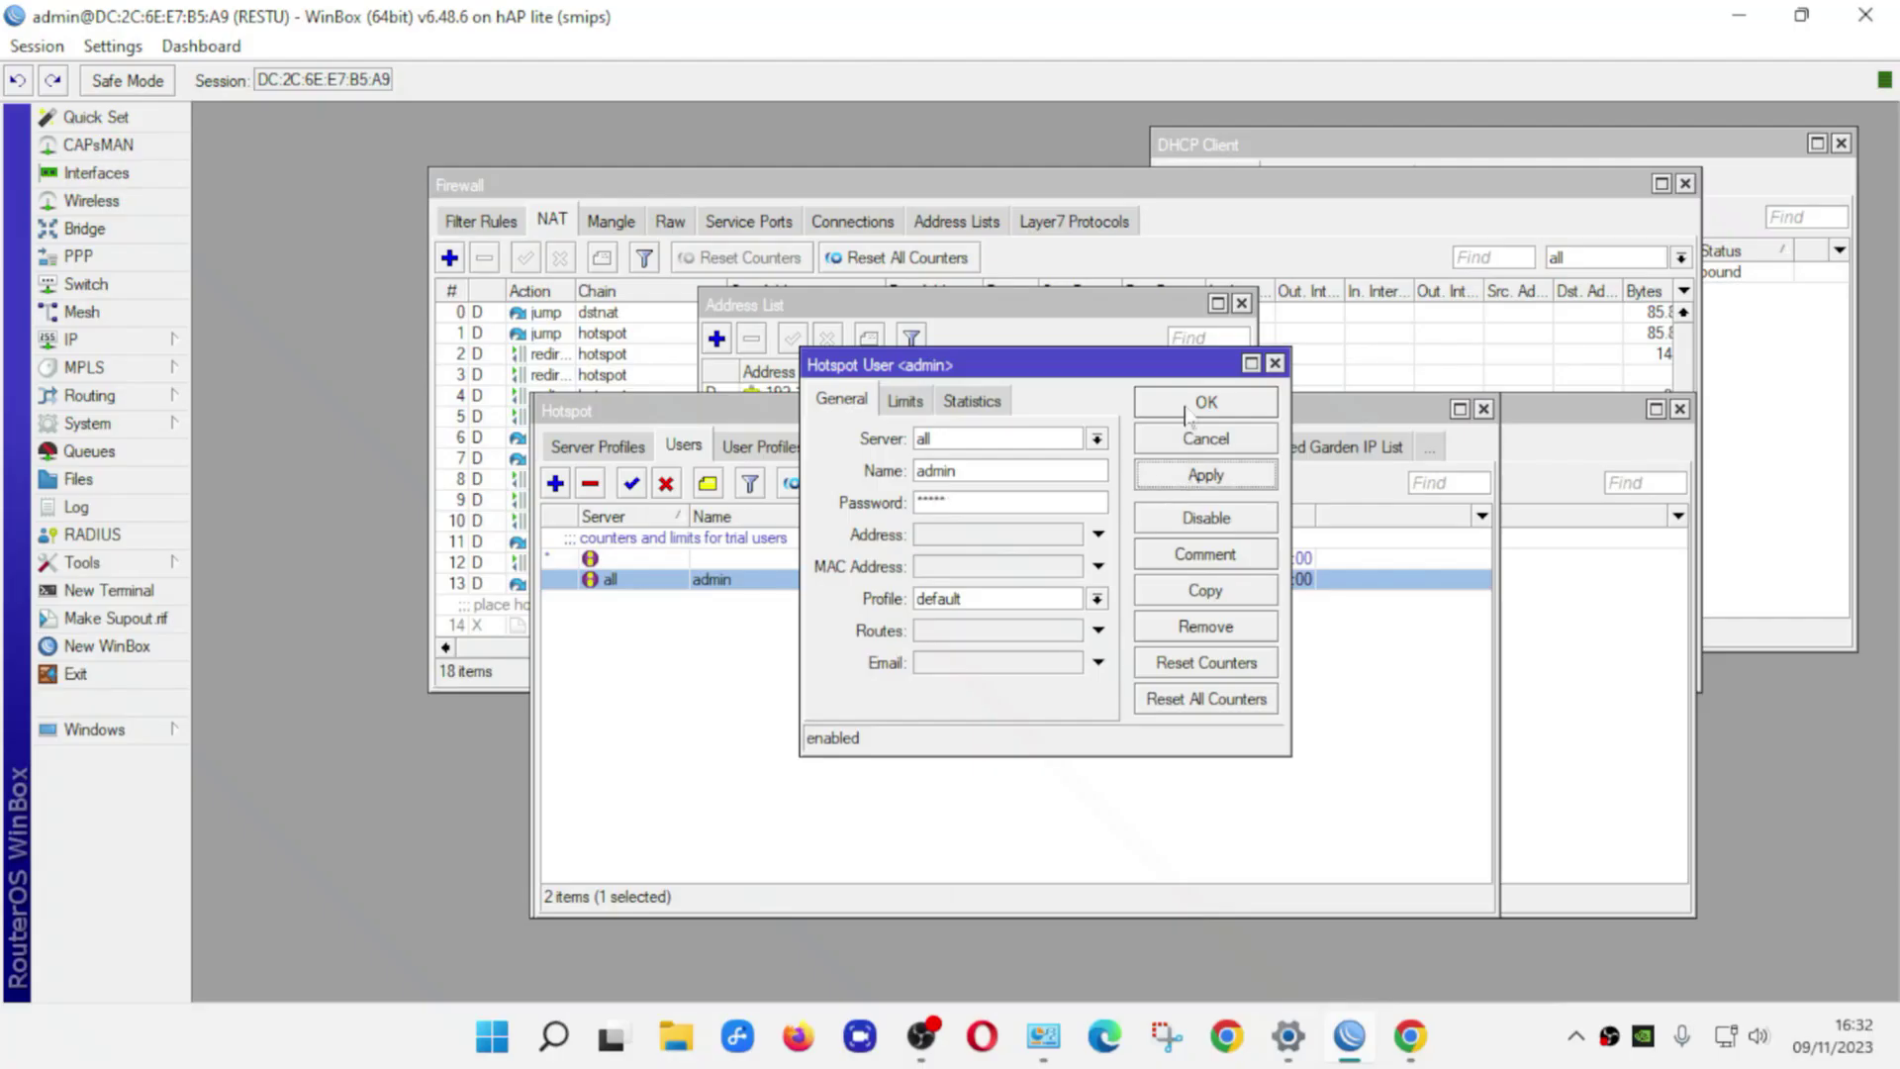
left_click(1205, 403)
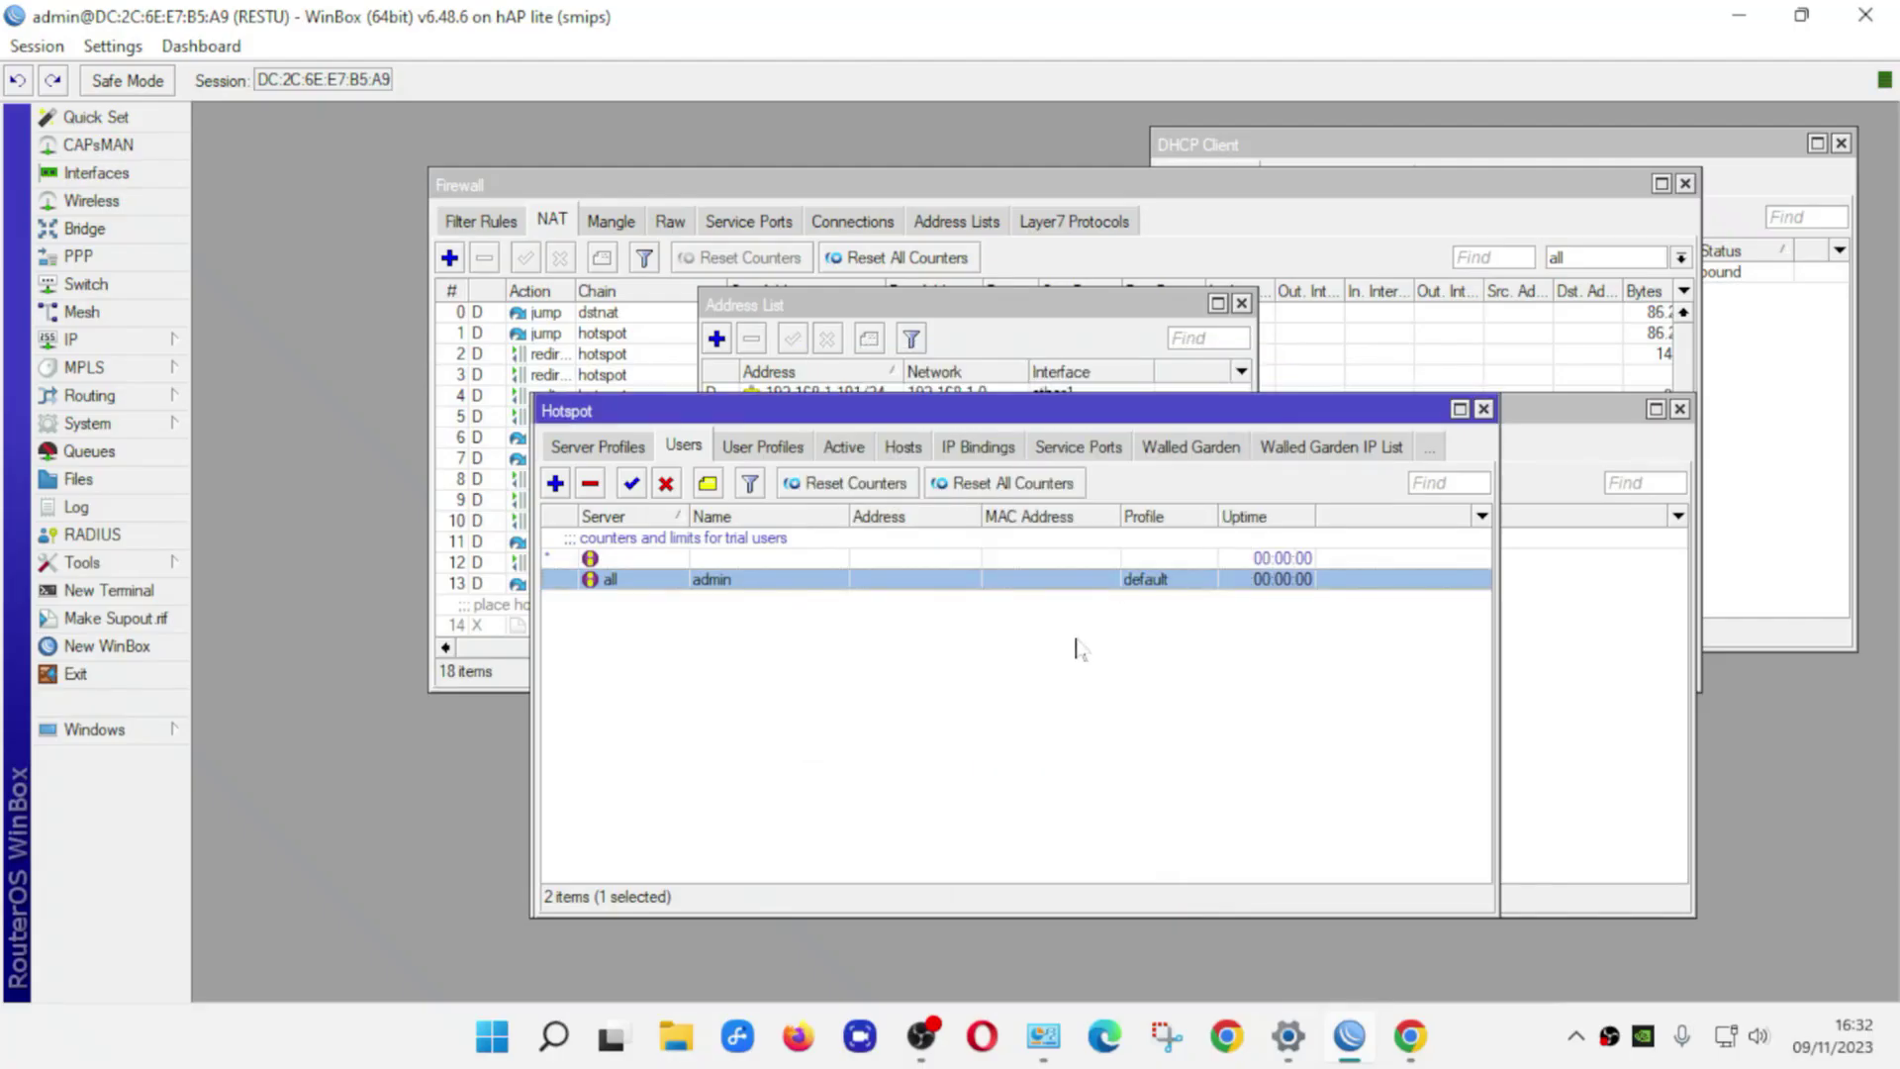
left_click(763, 450)
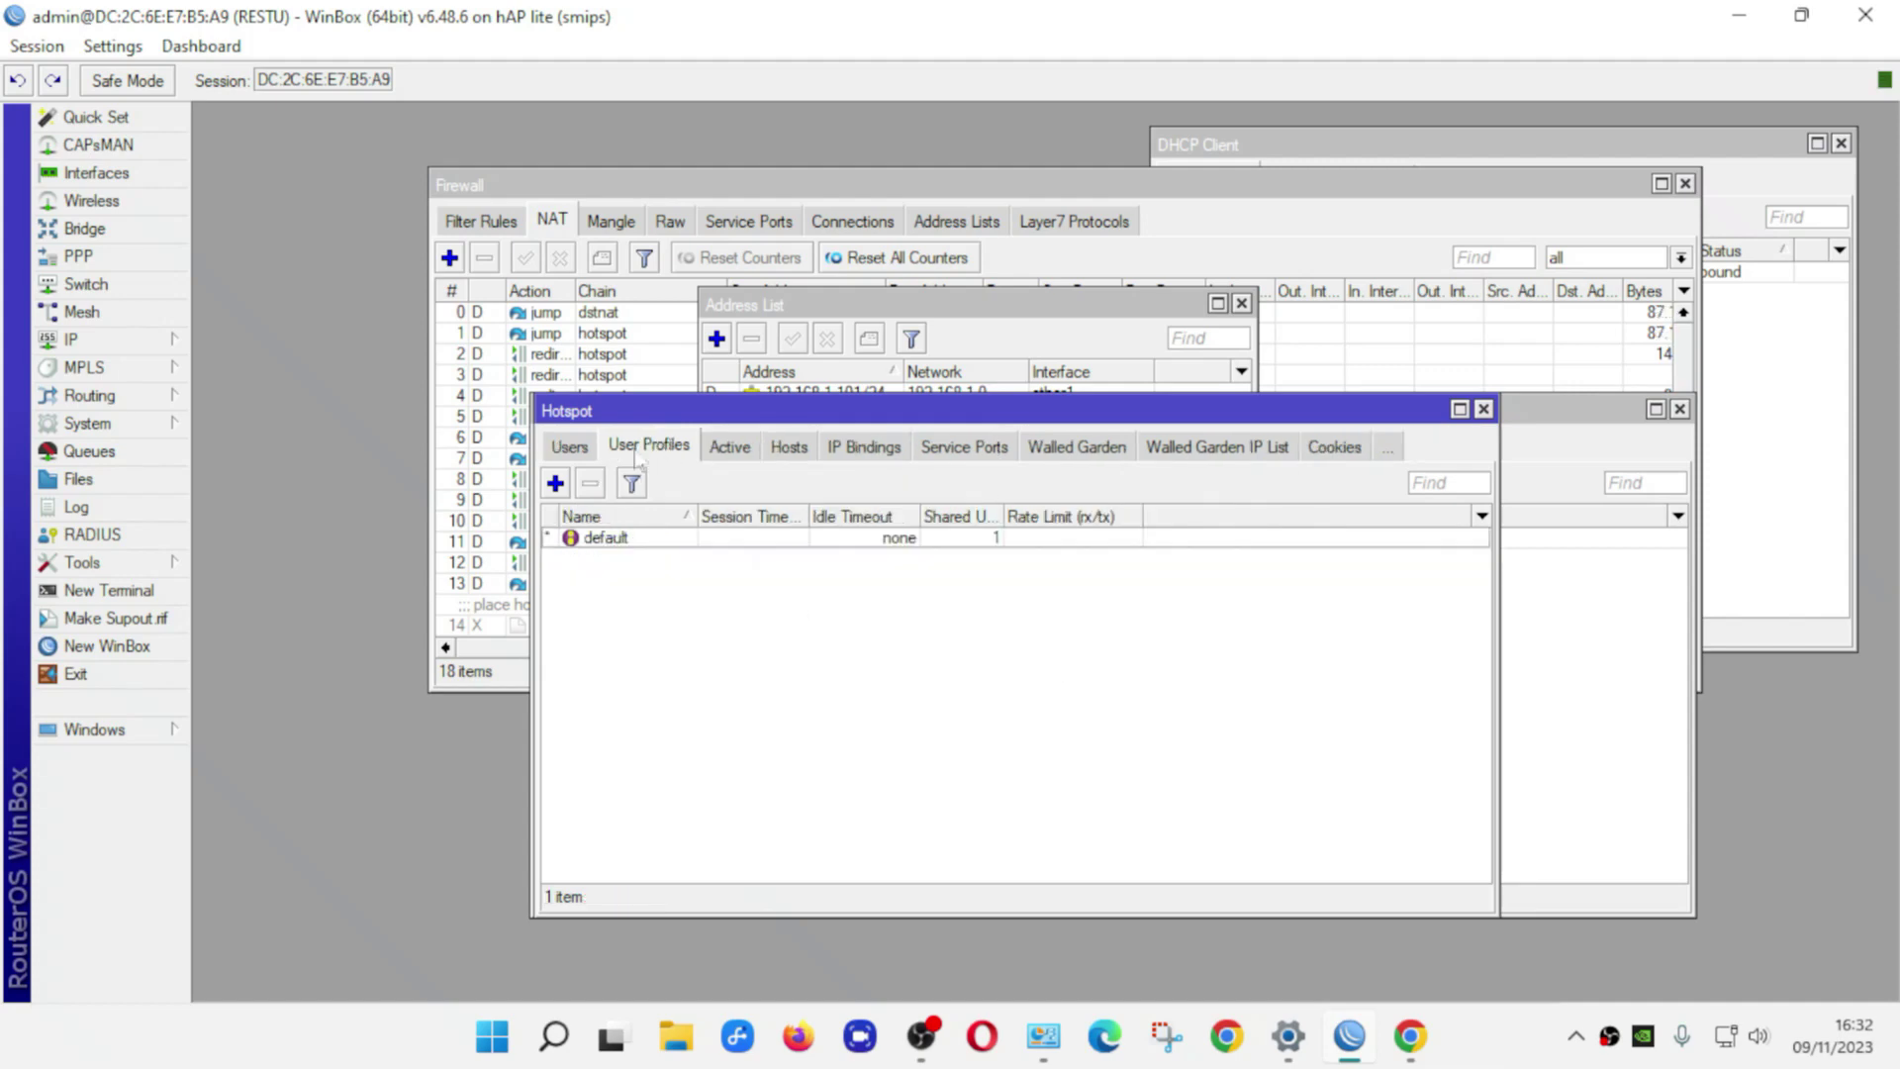
left_click(592, 453)
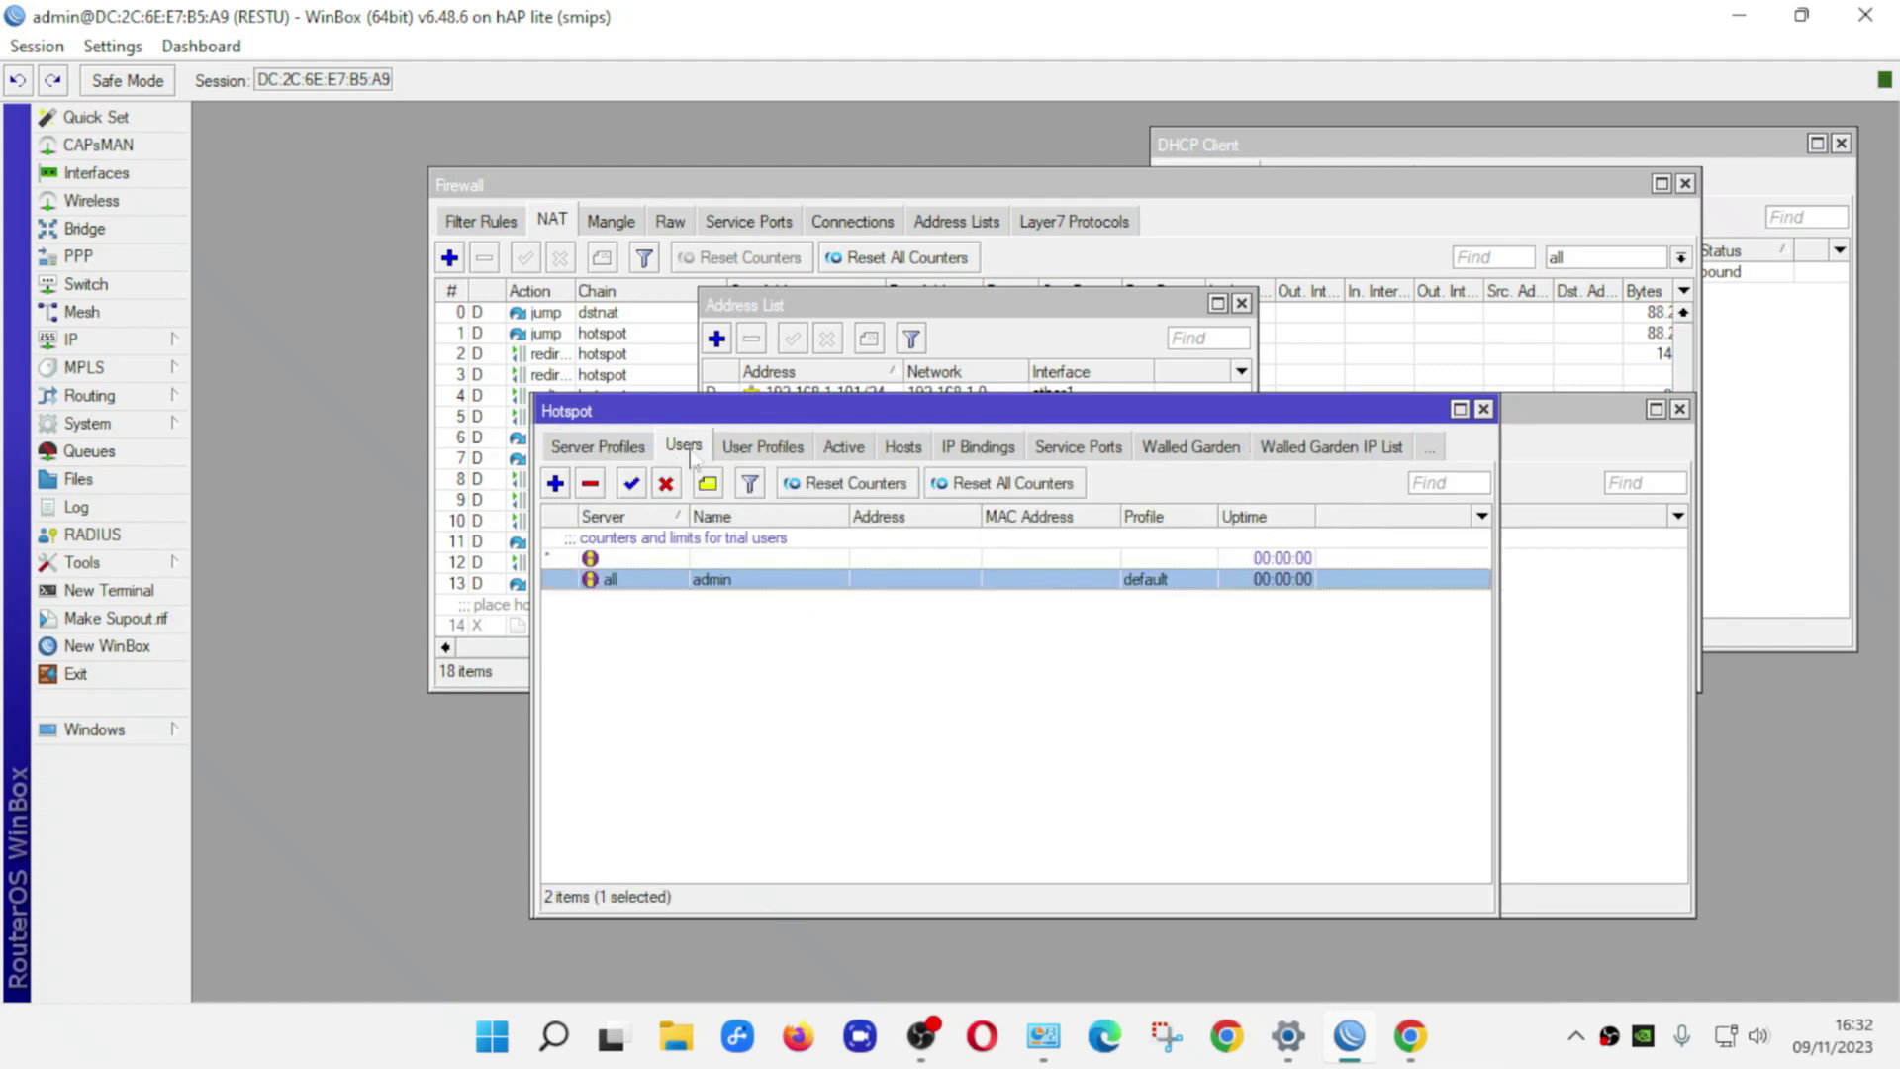